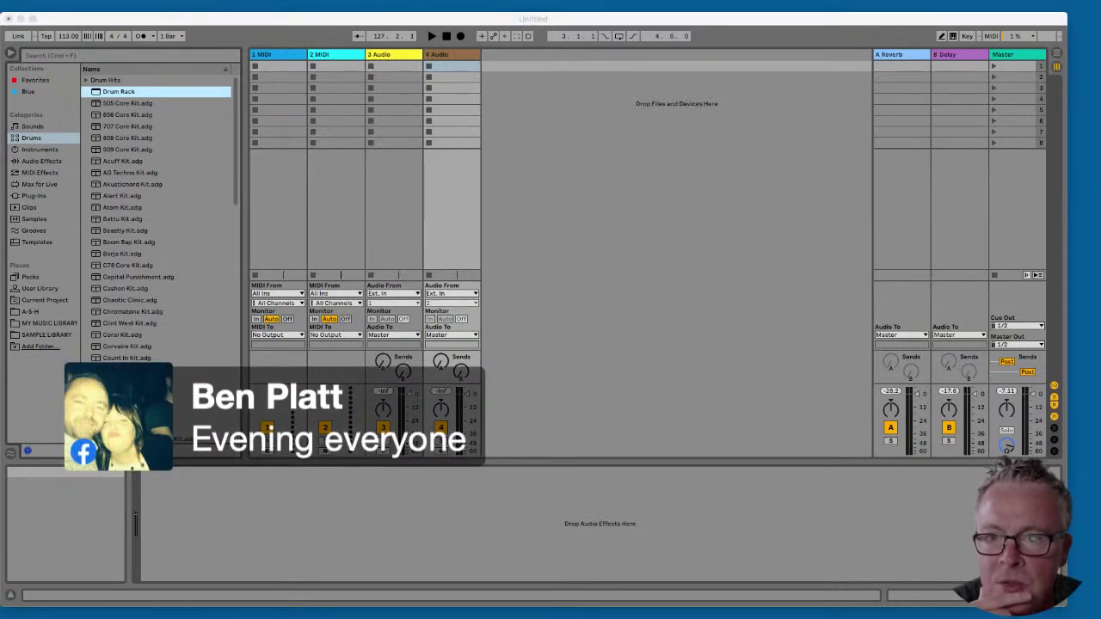
- Browse the Instruments category and look at the contents of the Analog folder, leaving it collapsed
click(469, 21)
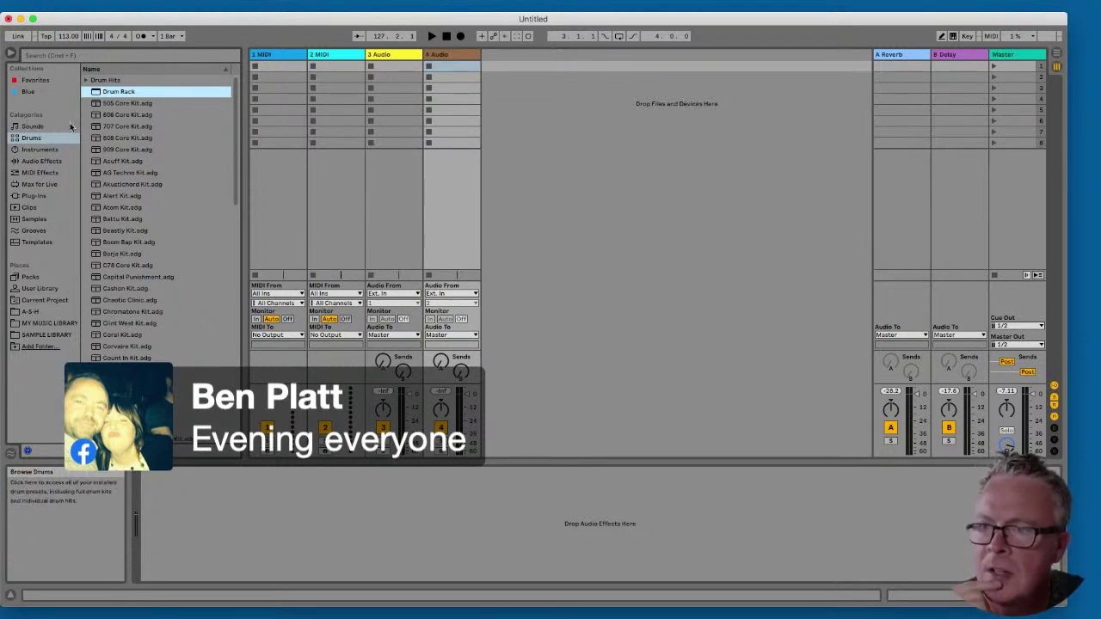
click(37, 151)
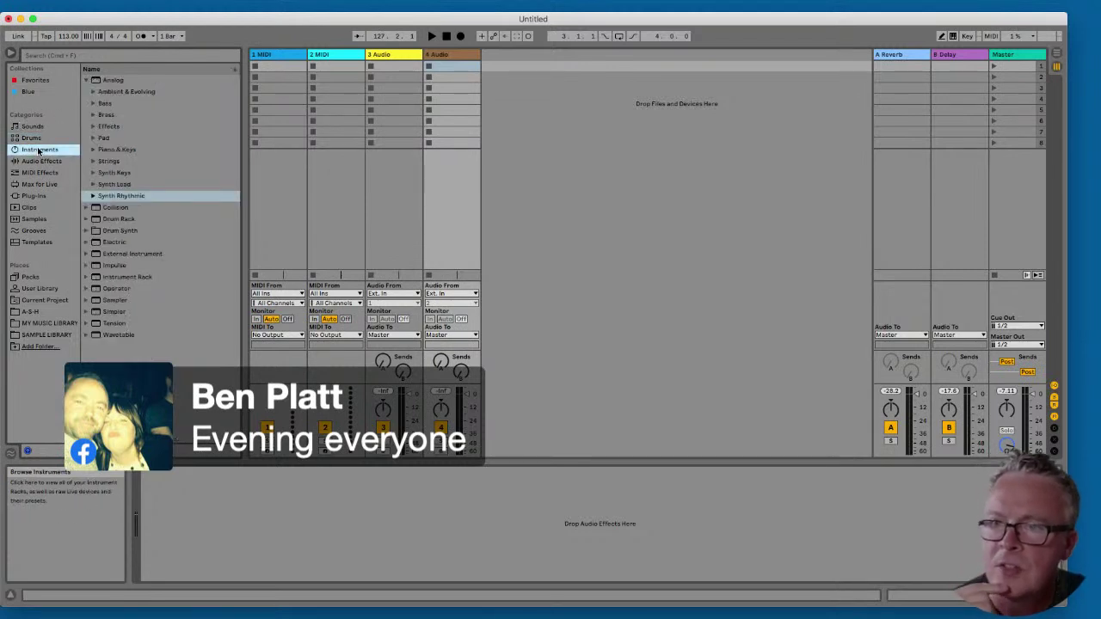
click(87, 80)
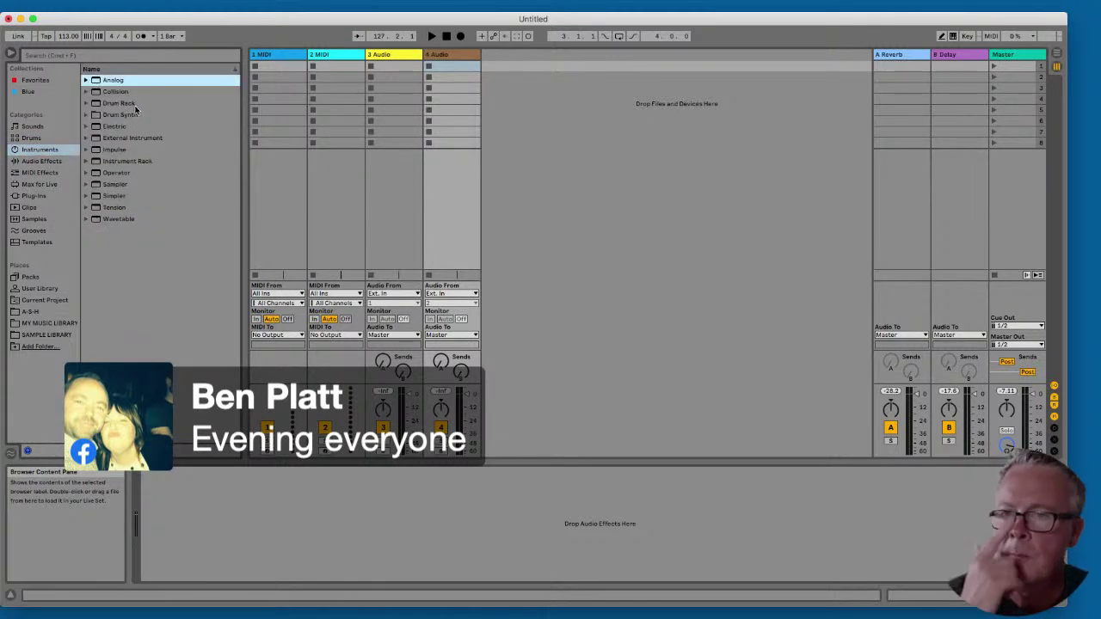
click(87, 80)
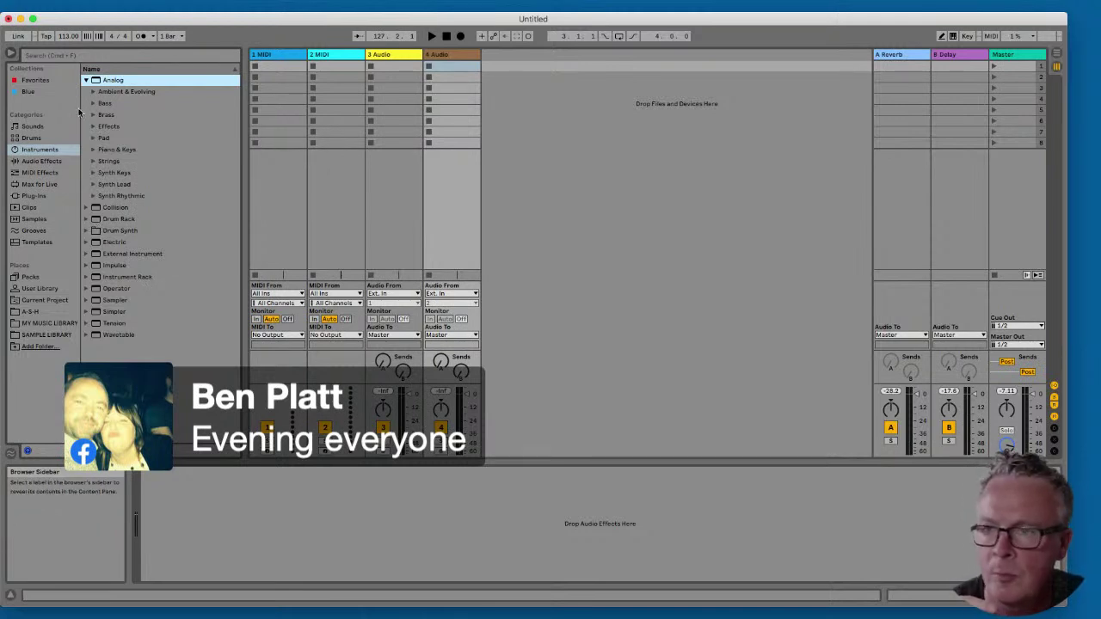
click(86, 80)
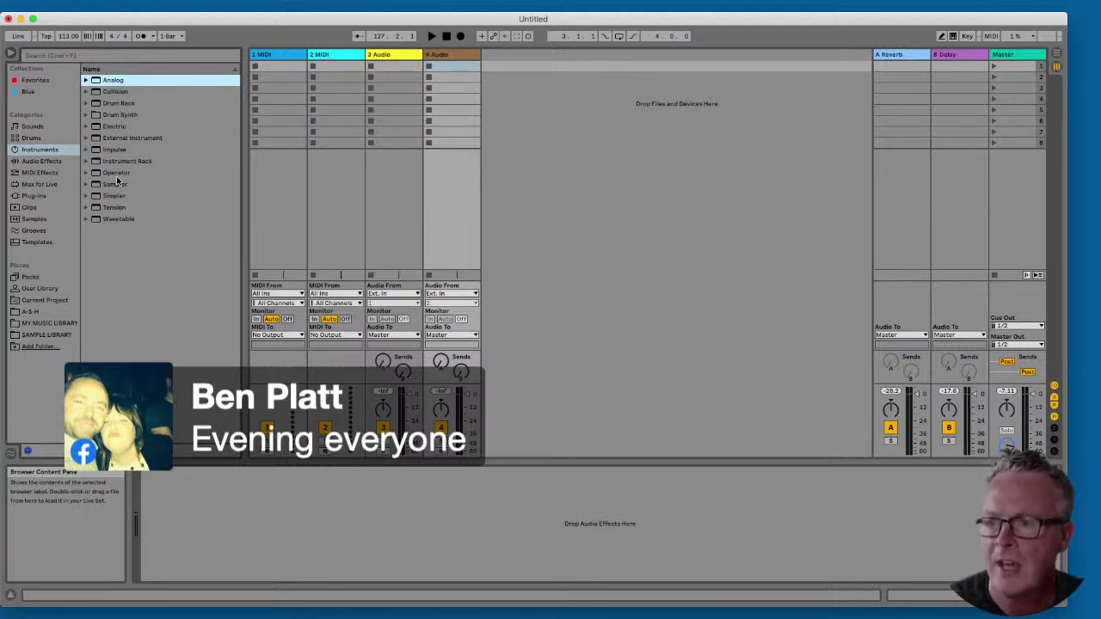
- List the Audio Effects category, display the B Delay return track's device chain and hide the info view
click(39, 162)
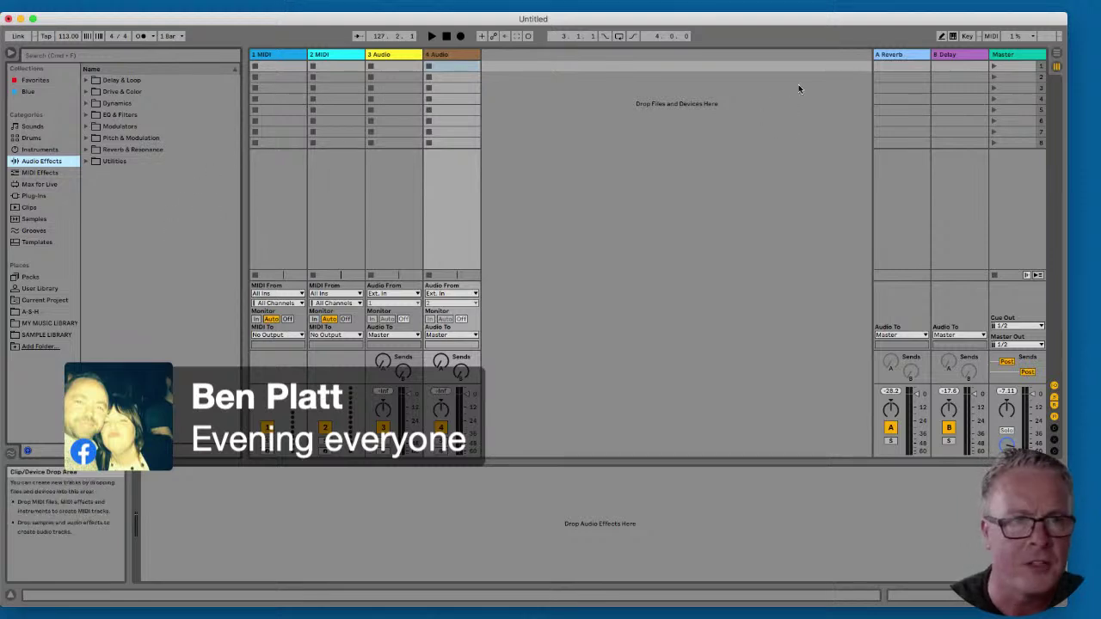
click(915, 56)
click(965, 58)
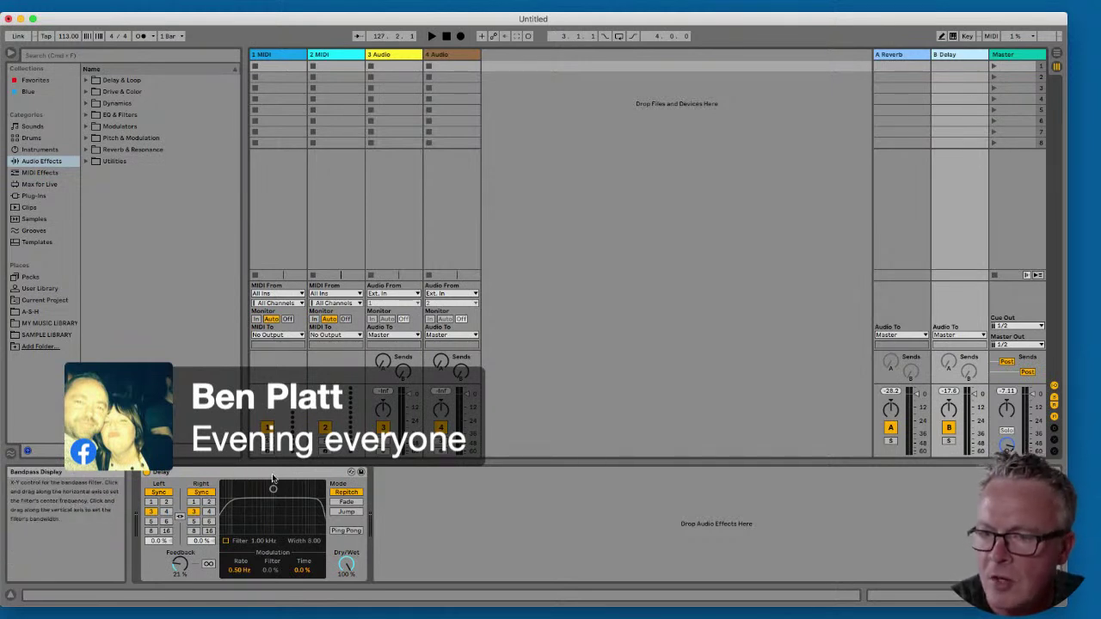
click(12, 597)
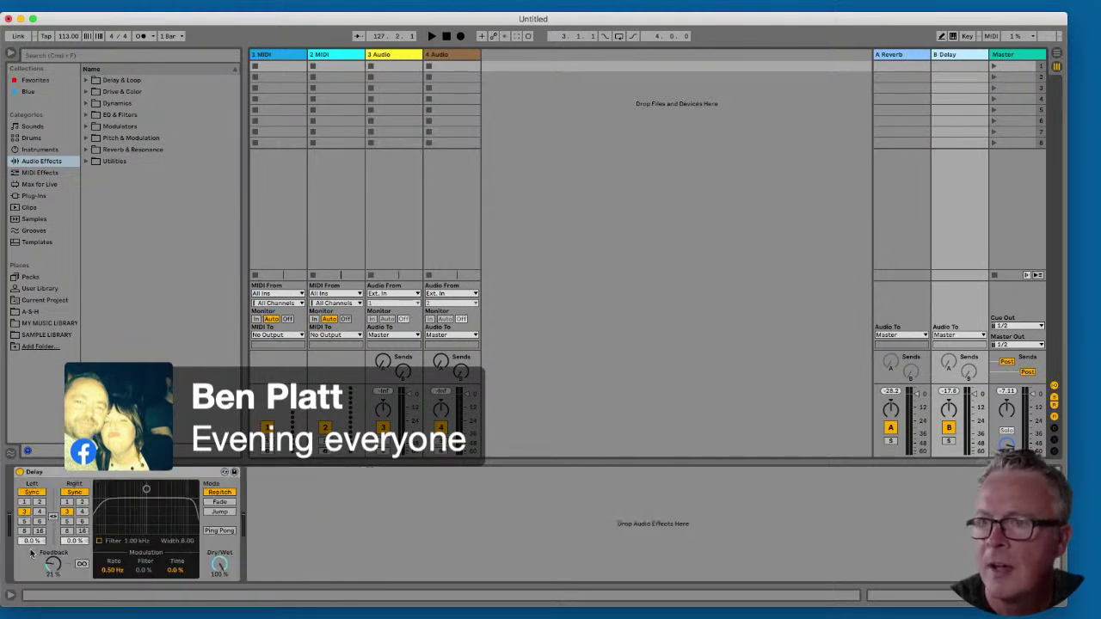
- Add two Reverb devices from Reverb & Resonance after the Delay on return track B
click(87, 152)
click(121, 197)
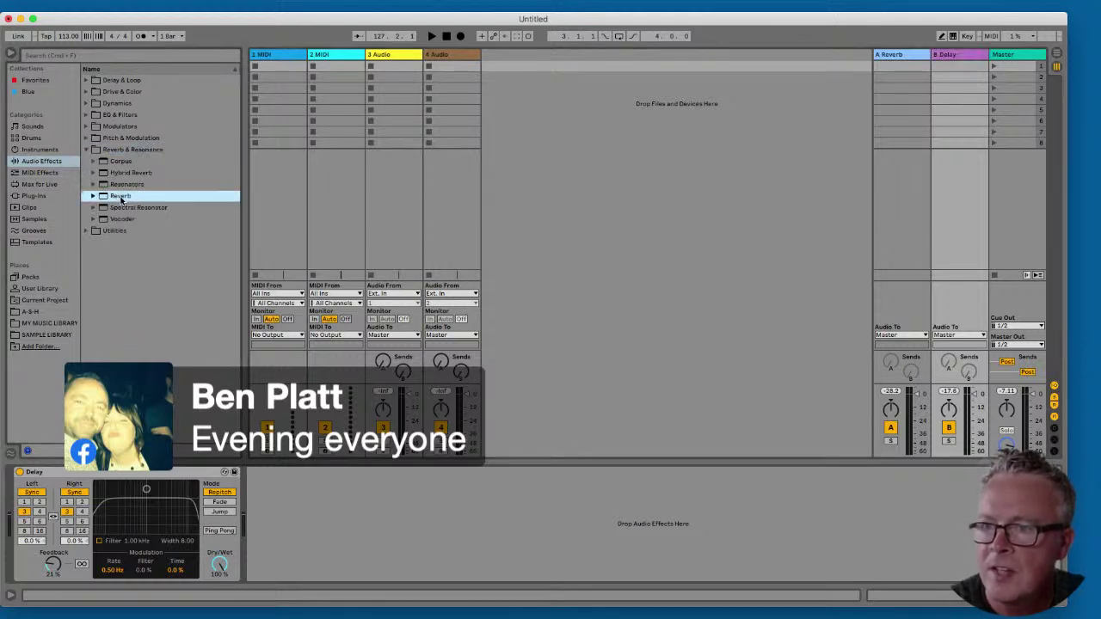
drag(121, 198, 266, 508)
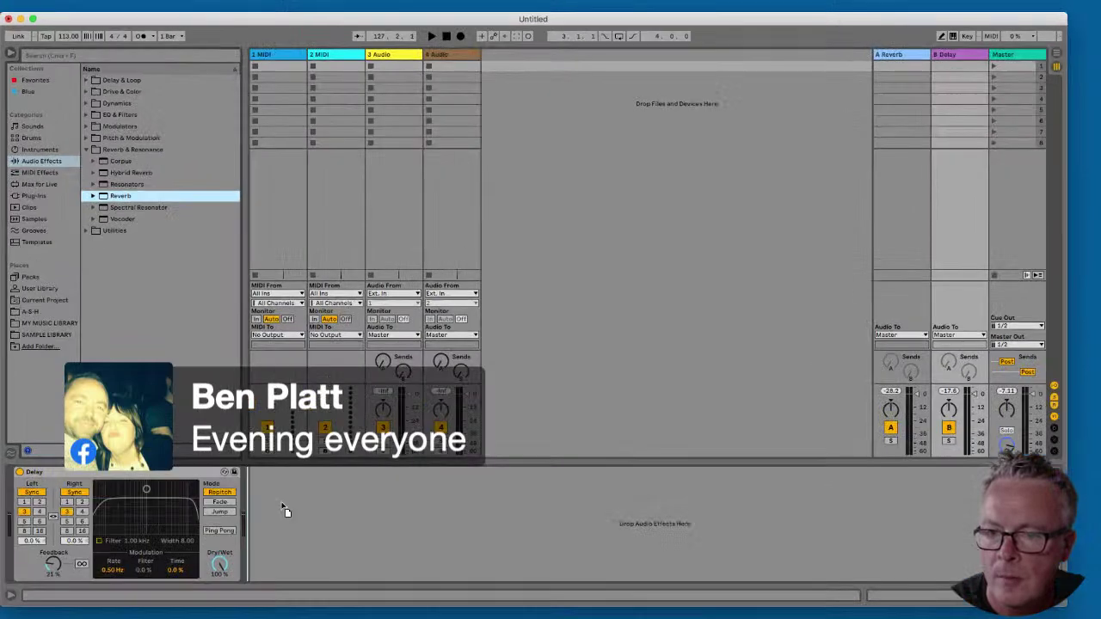
click(120, 196)
drag(120, 196, 589, 488)
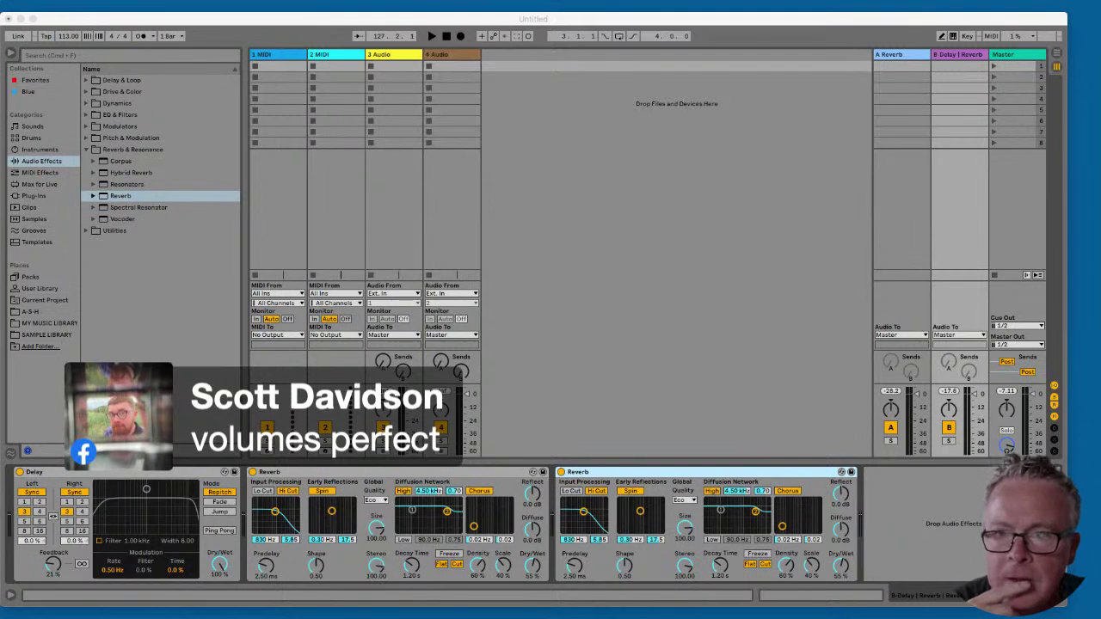
- Cut both Reverb devices from return track B, leaving only the Delay
click(476, 21)
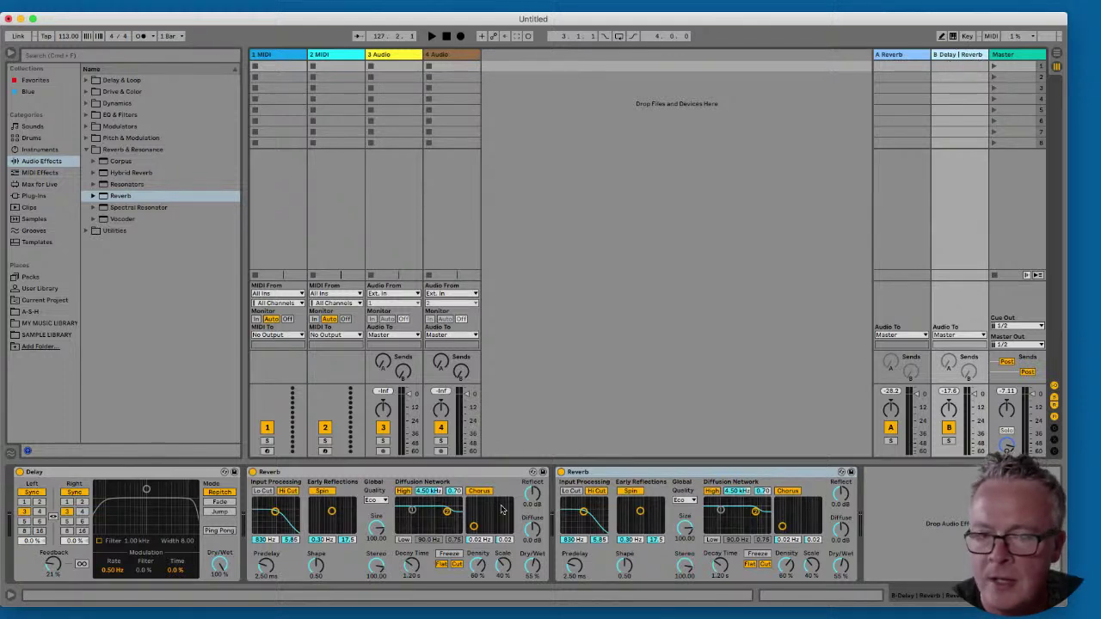
click(656, 475)
right_click(656, 476)
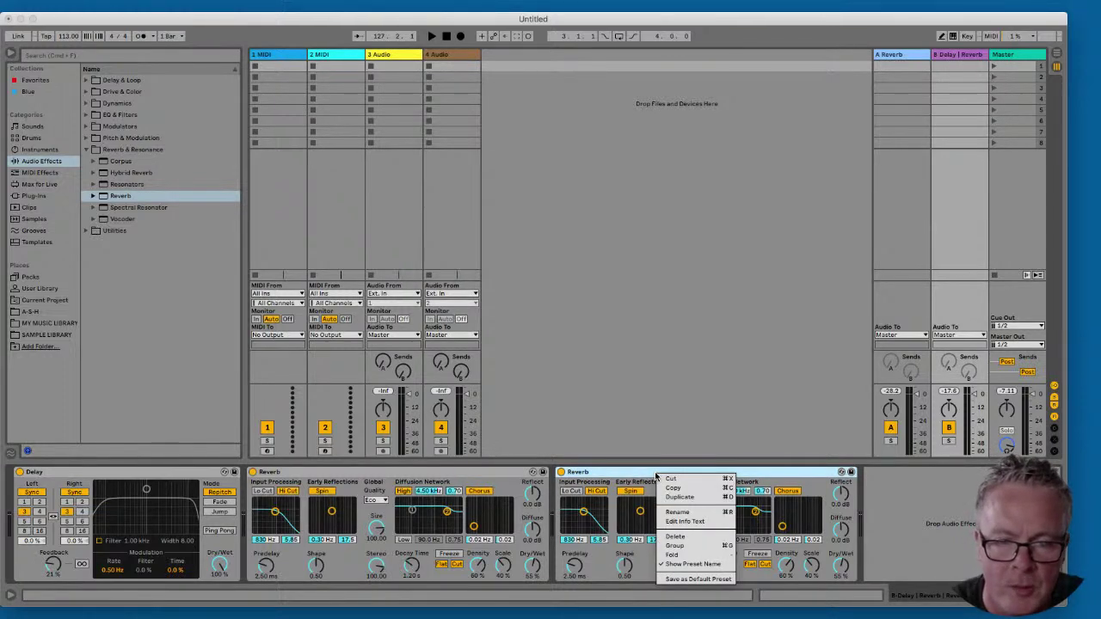
click(610, 477)
click(384, 479)
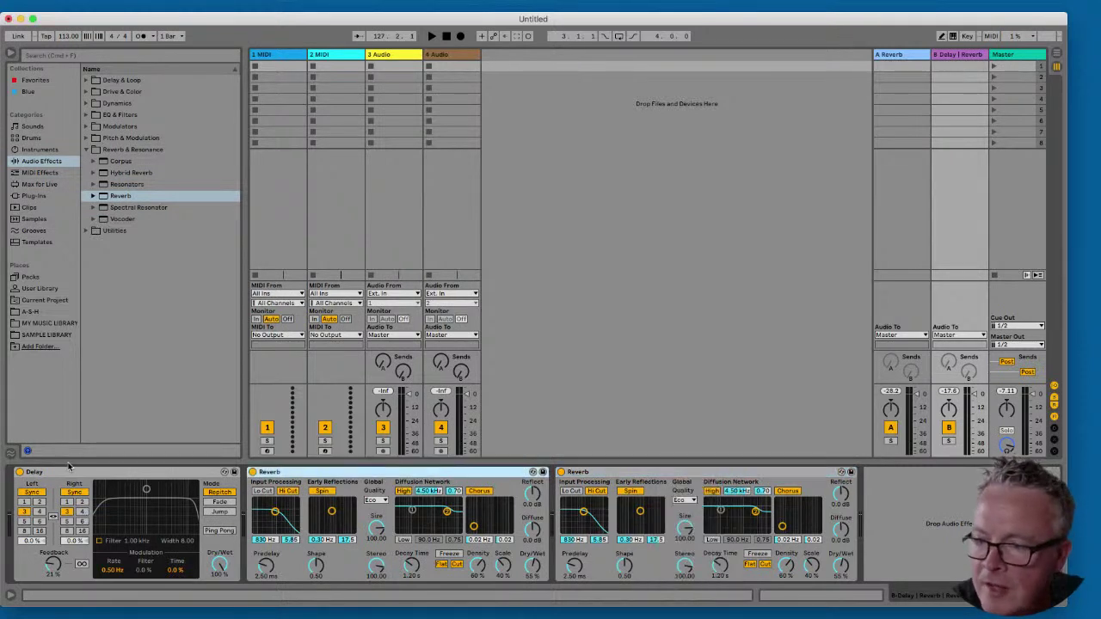
right_click(661, 476)
click(702, 482)
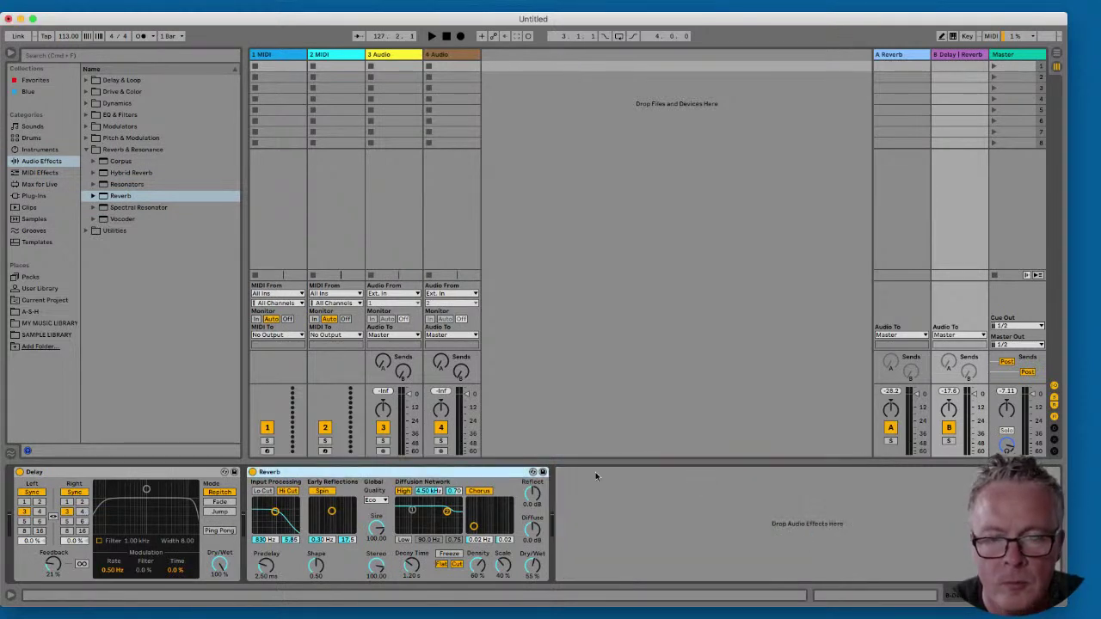
right_click(453, 475)
click(467, 479)
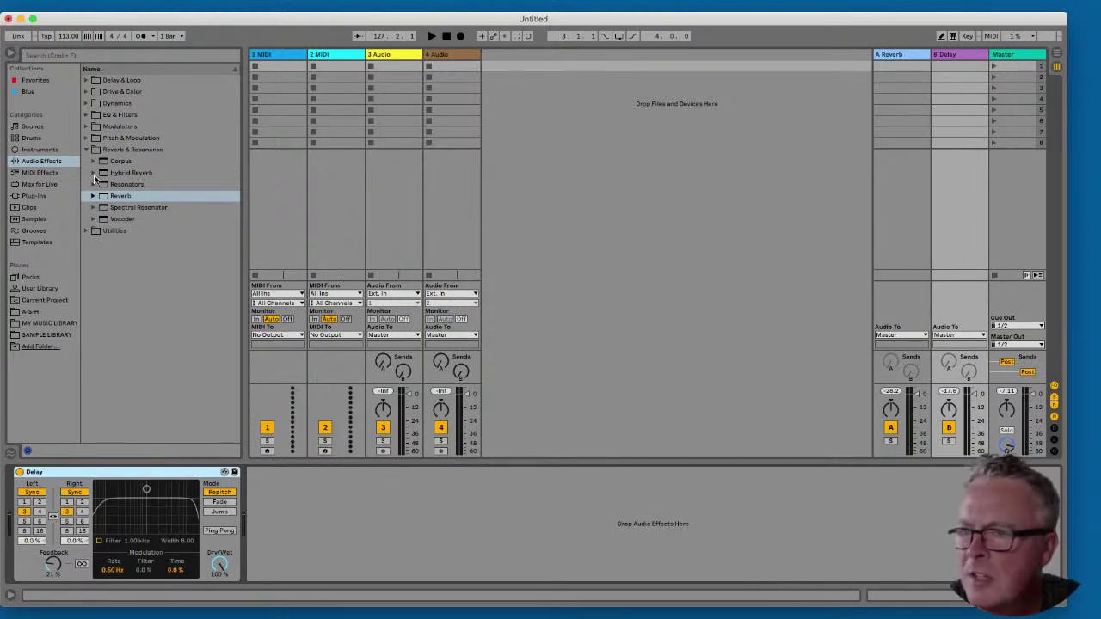
- Add Hybrid Reverb after the Delay on return track B, cut it again and collapse the Reverb & Resonance folder
drag(133, 175, 442, 487)
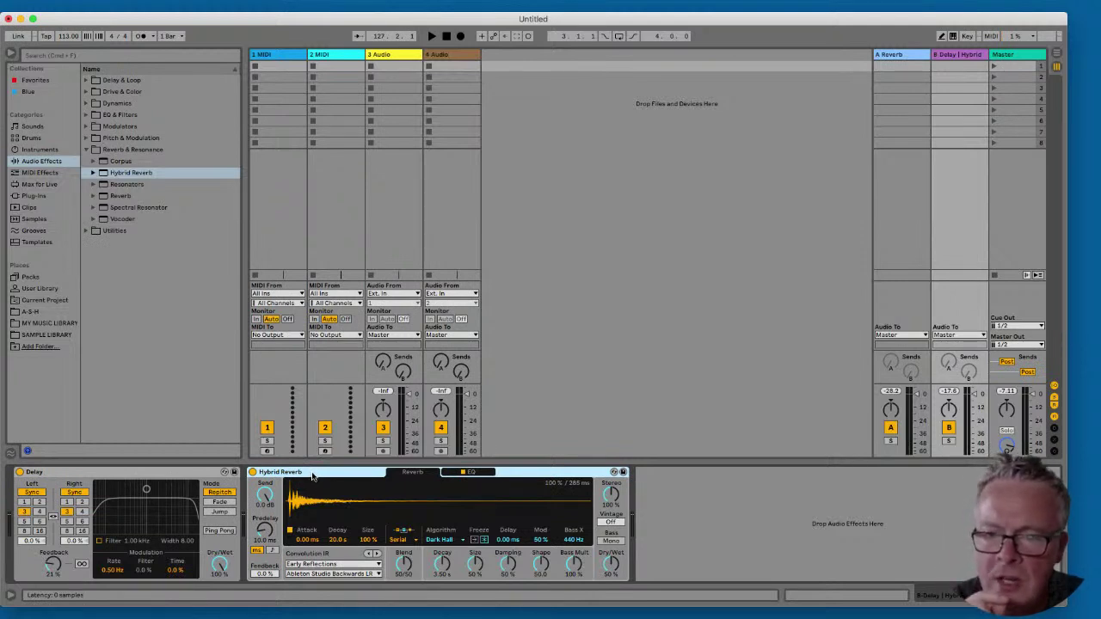
right_click(314, 474)
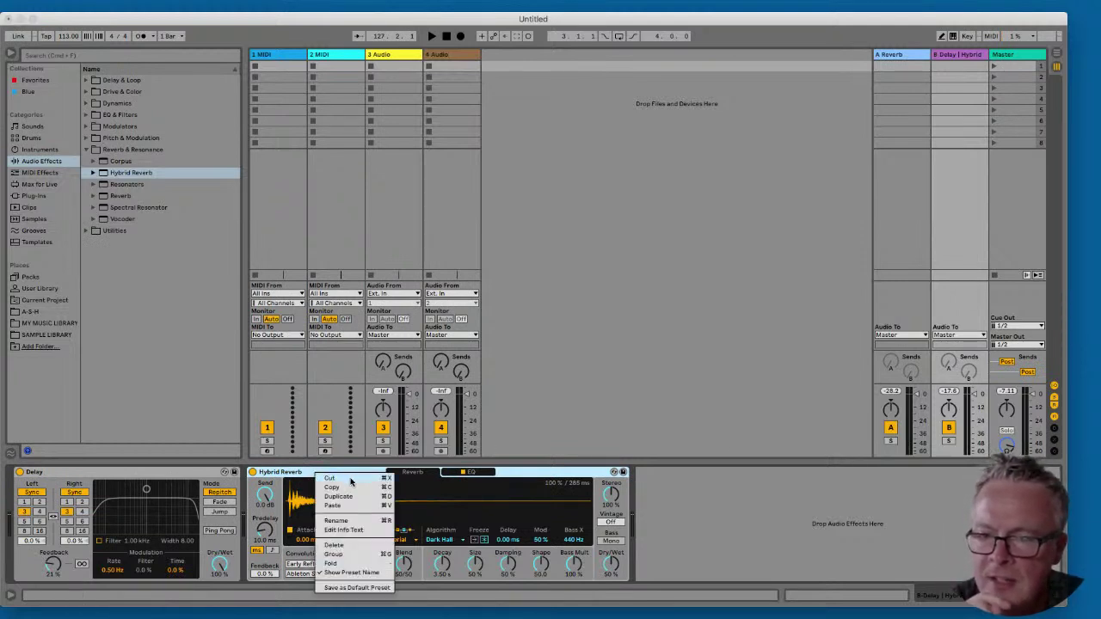
click(351, 482)
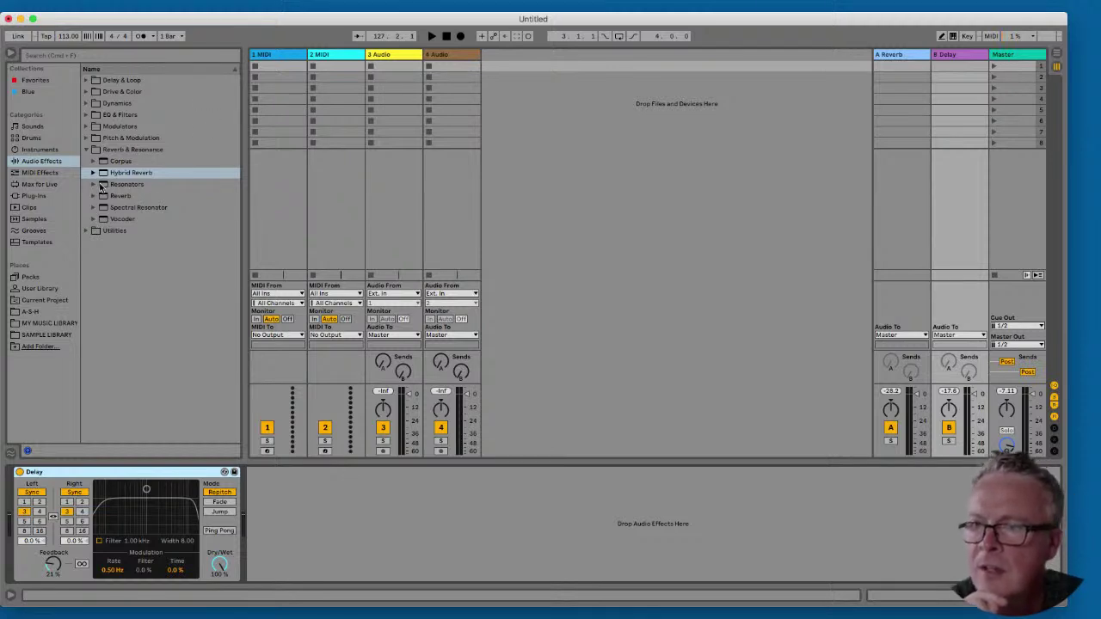
click(86, 149)
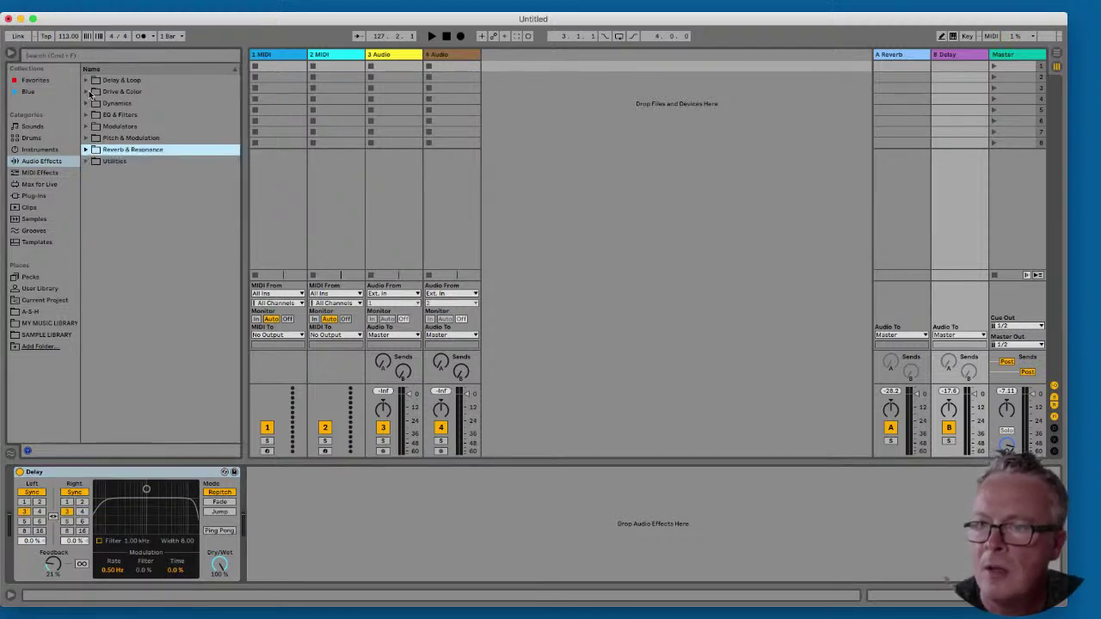
- Add EQ Eight after the Delay on return track B and make band 1 a low cut at about 34.4 Hz
click(86, 116)
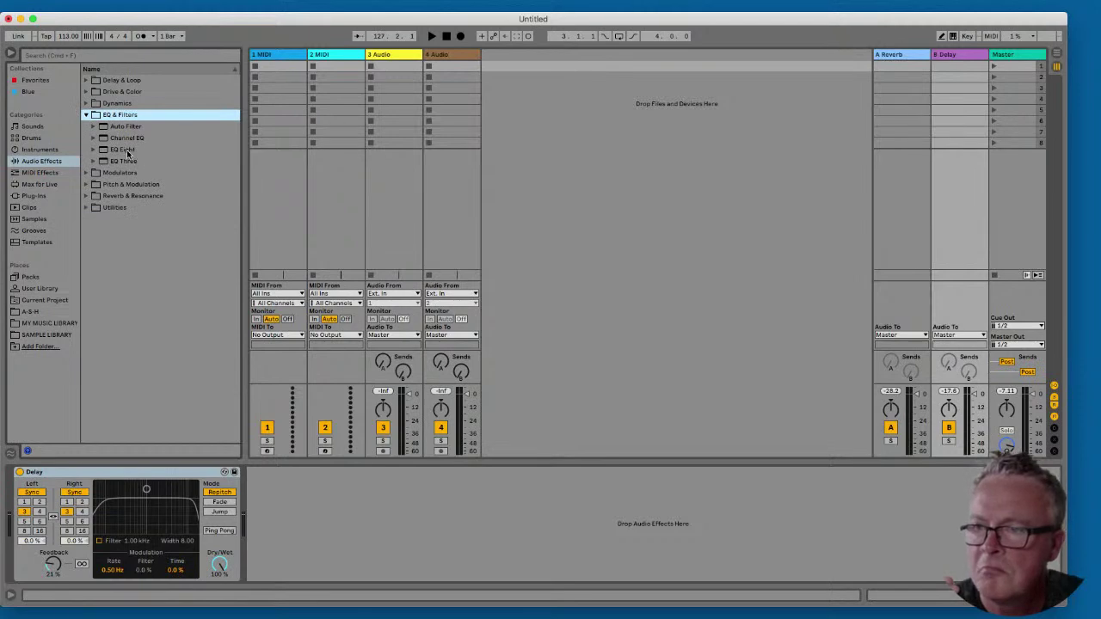
drag(129, 149, 326, 503)
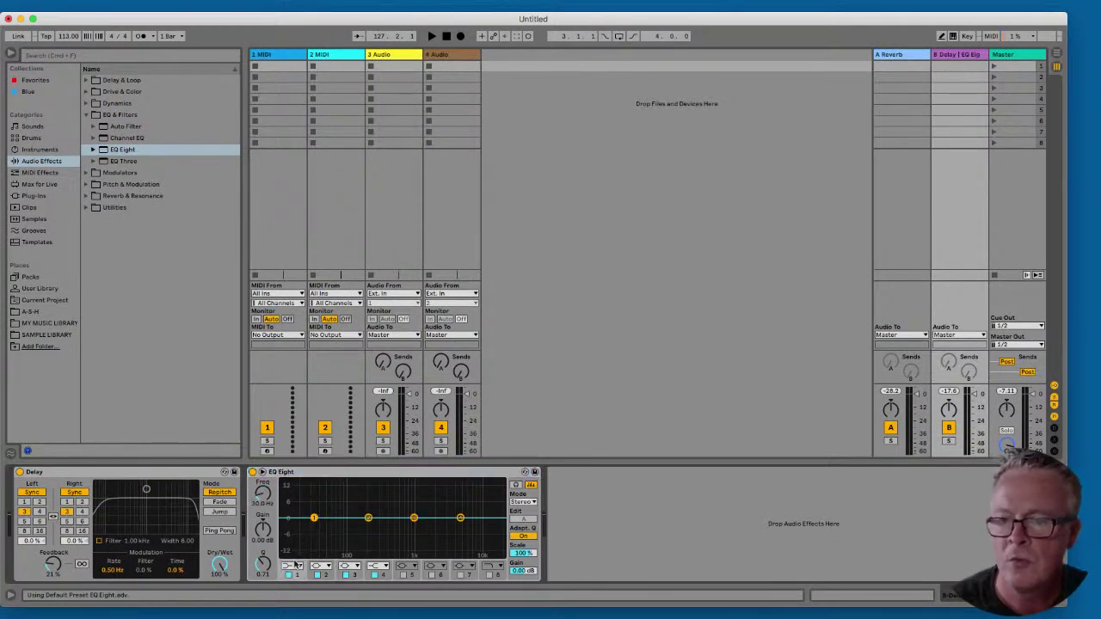
click(292, 566)
click(293, 496)
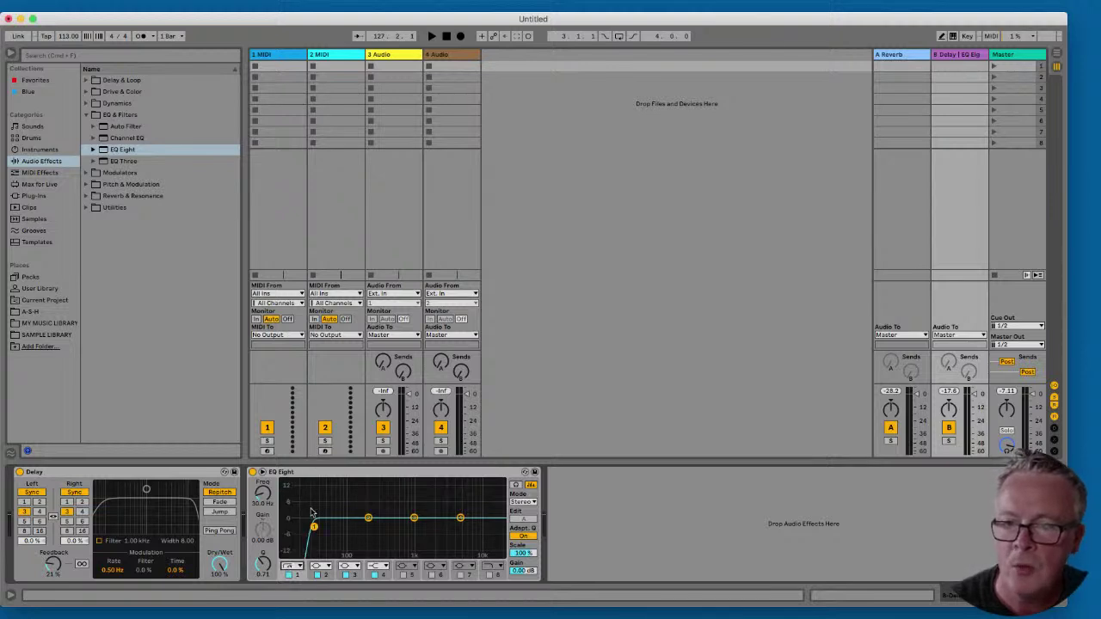
mouse_move(315, 518)
mouse_down()
mouse_move(386, 524)
mouse_move(312, 523)
mouse_up()
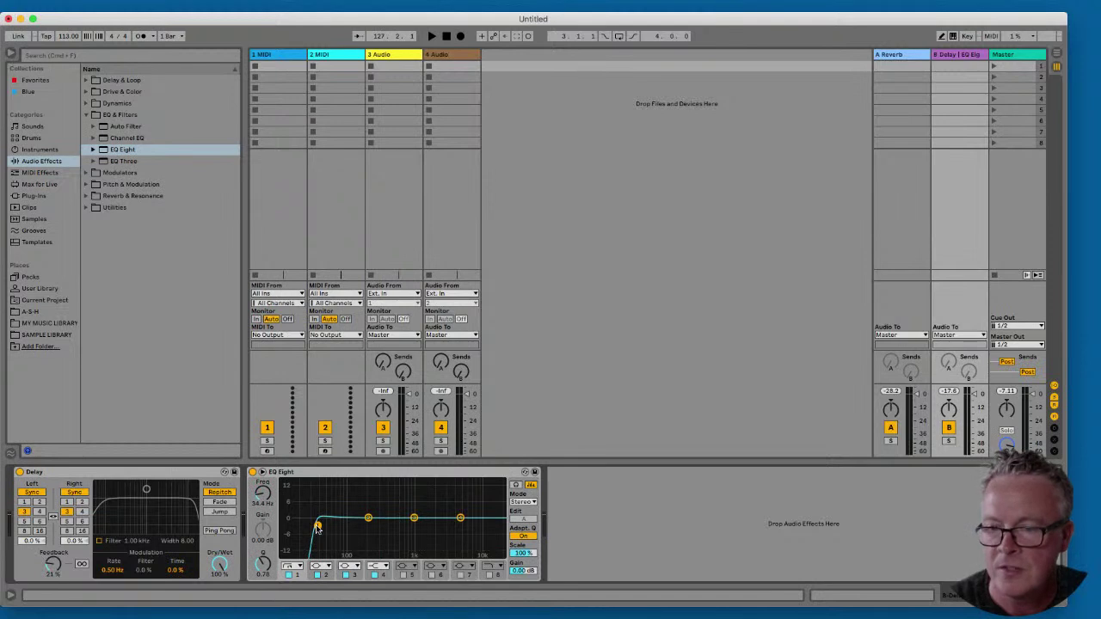
- Cut EQ Eight from return track B and collapse the EQ & Filters folder
right_click(349, 479)
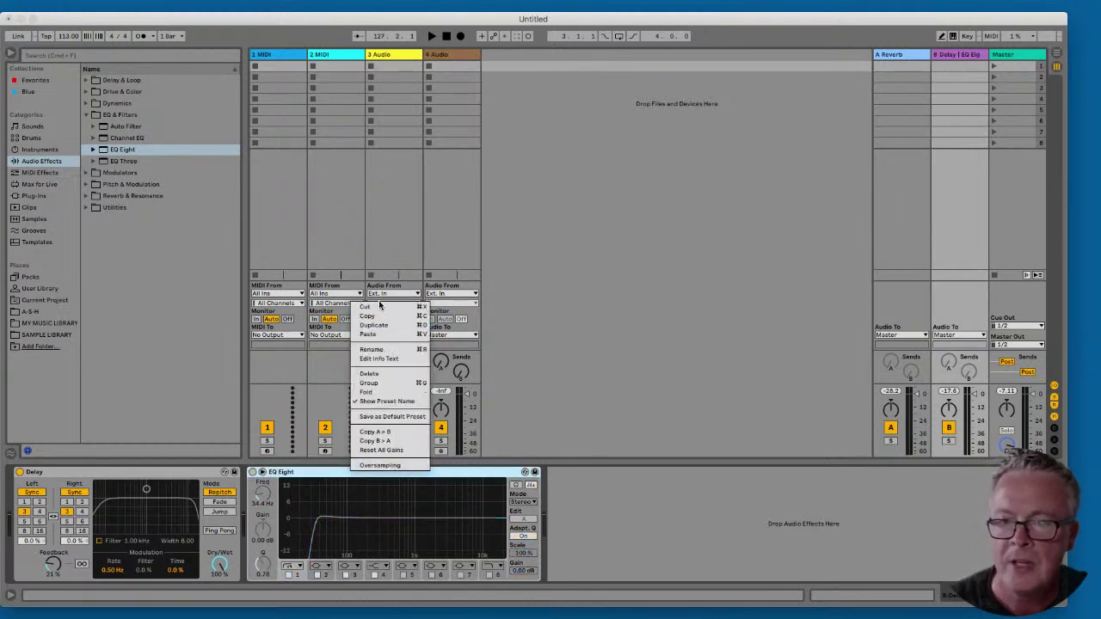
click(370, 306)
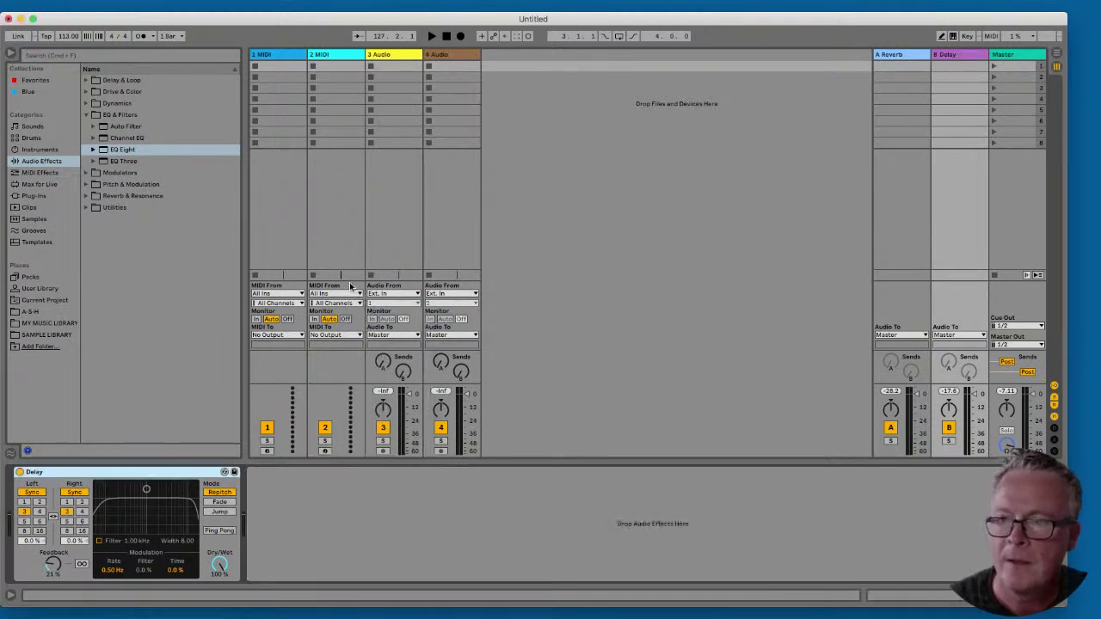
click(87, 114)
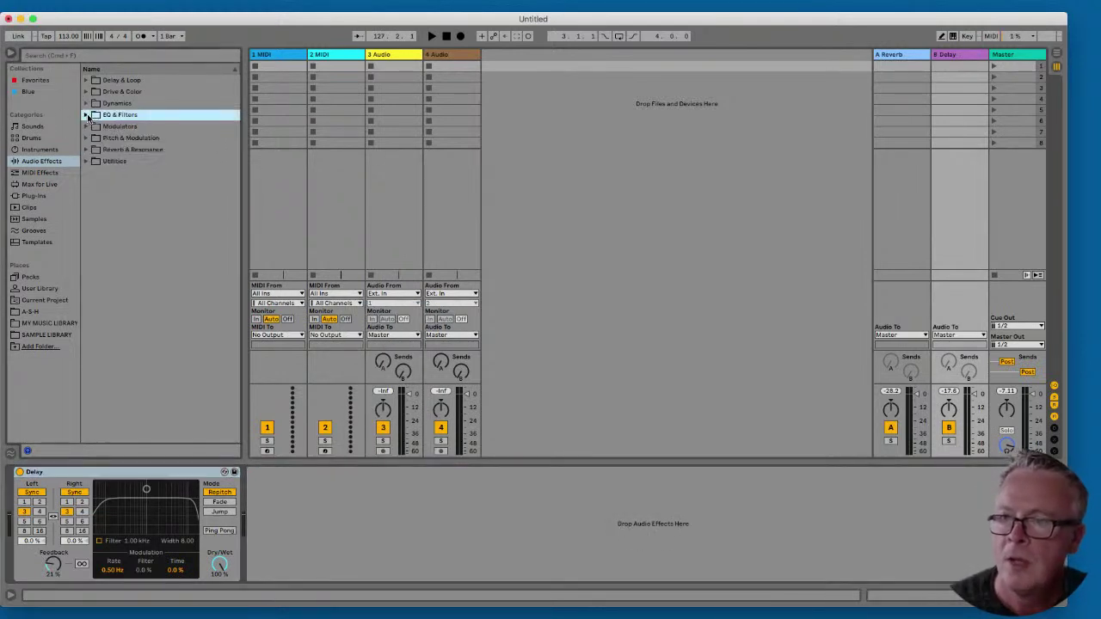
- Look through the MIDI Effects, Max for Live and Plug-Ins categories in the browser
click(34, 173)
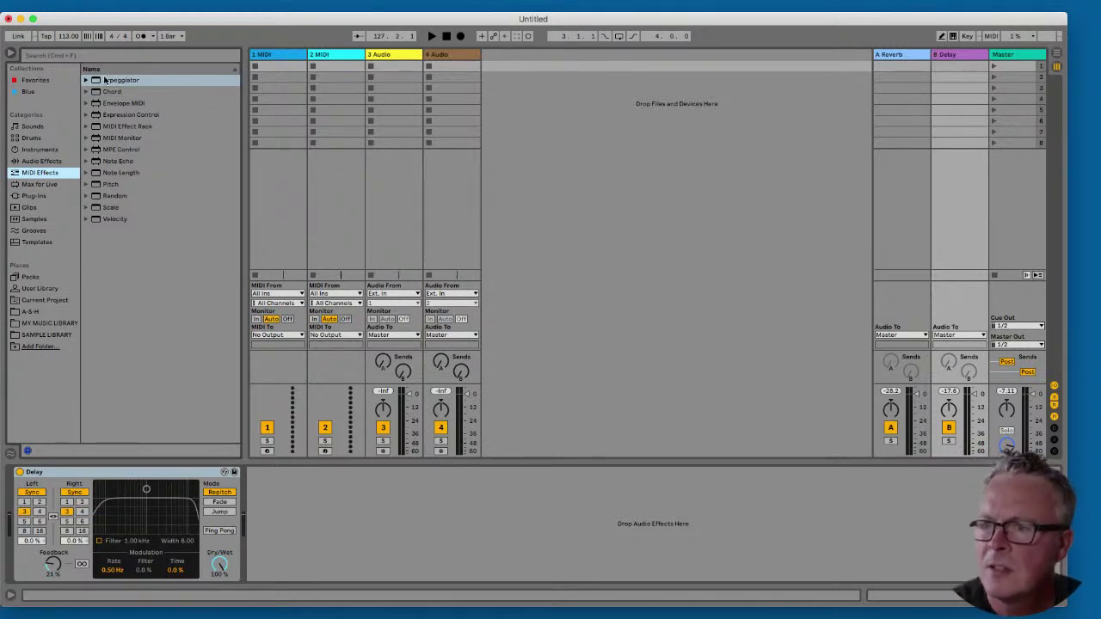
click(43, 184)
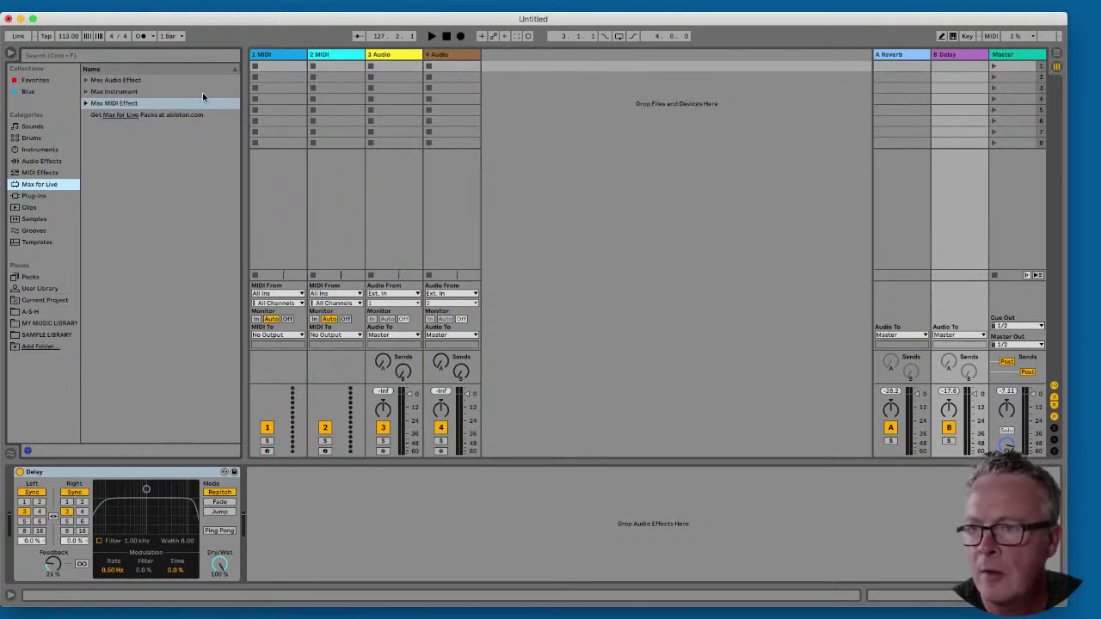
click(34, 196)
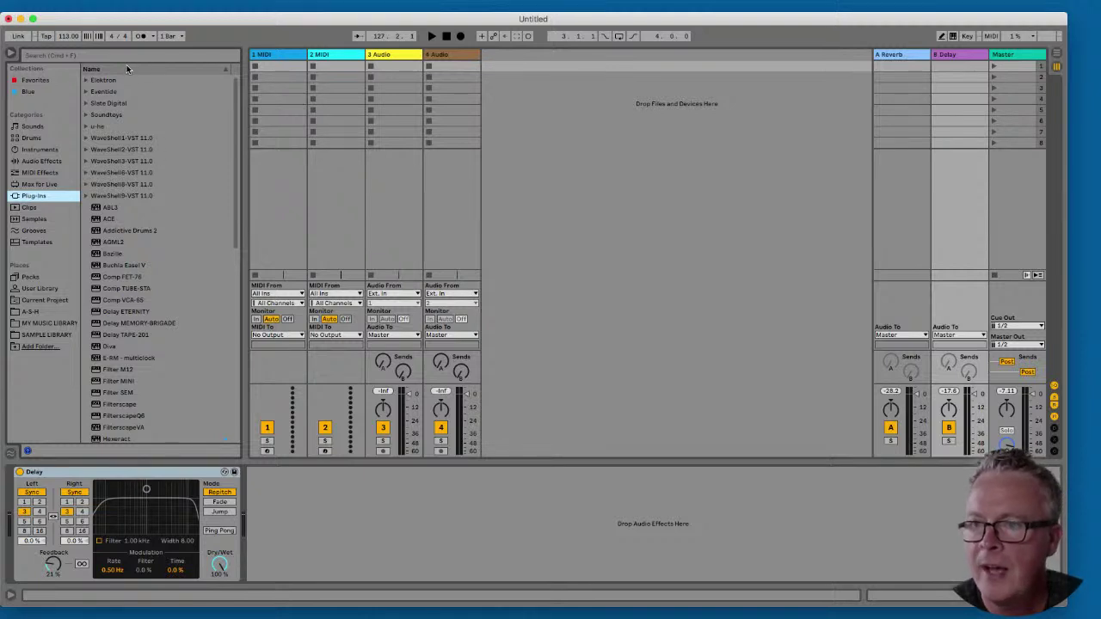
- Load the Omnisphere plug-in onto a new MIDI track and move its window clear of the browser's category list
drag(234, 130, 234, 213)
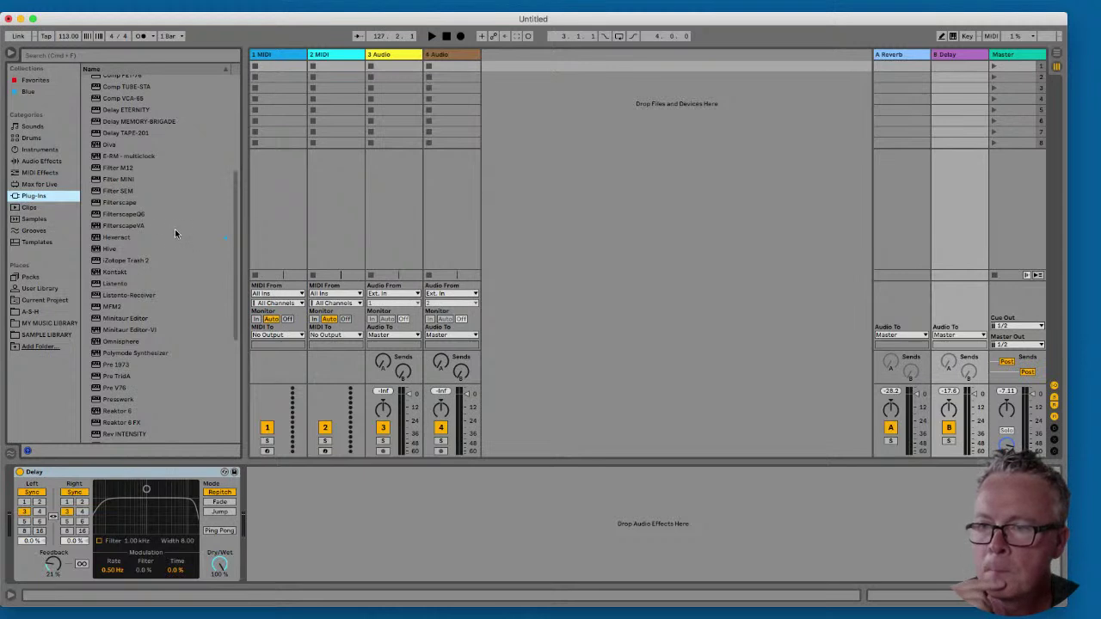
click(117, 343)
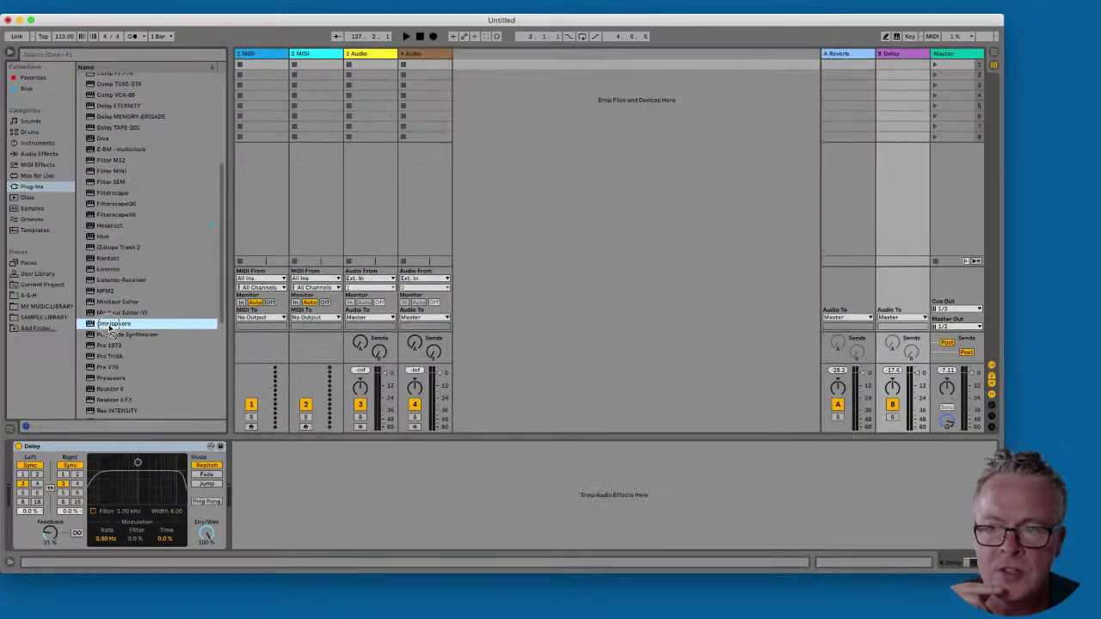
drag(207, 318, 501, 93)
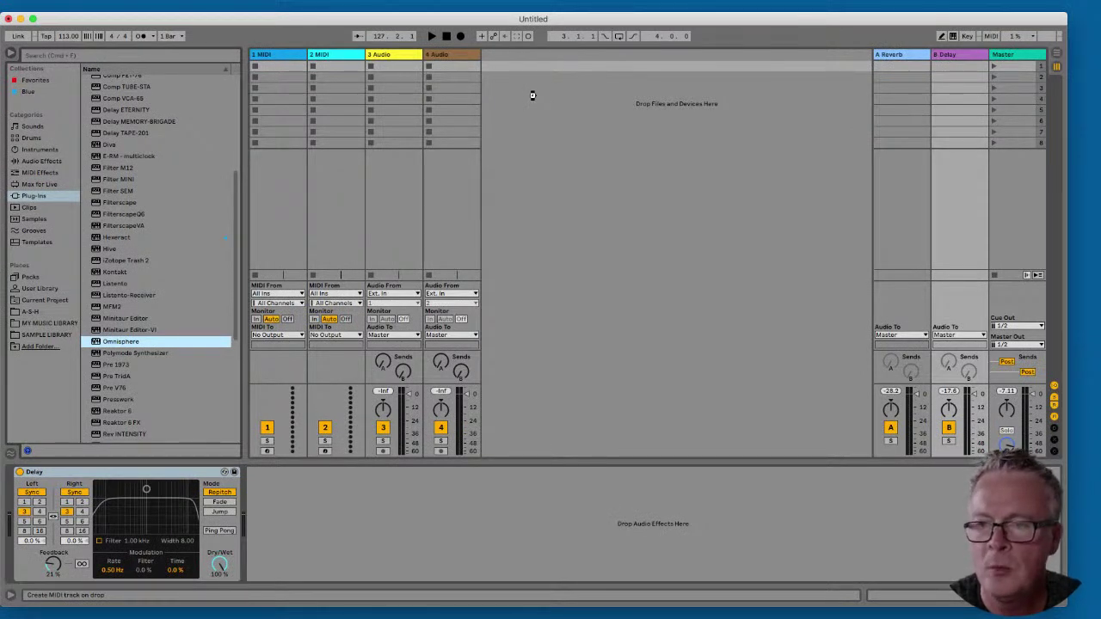
drag(532, 95, 534, 98)
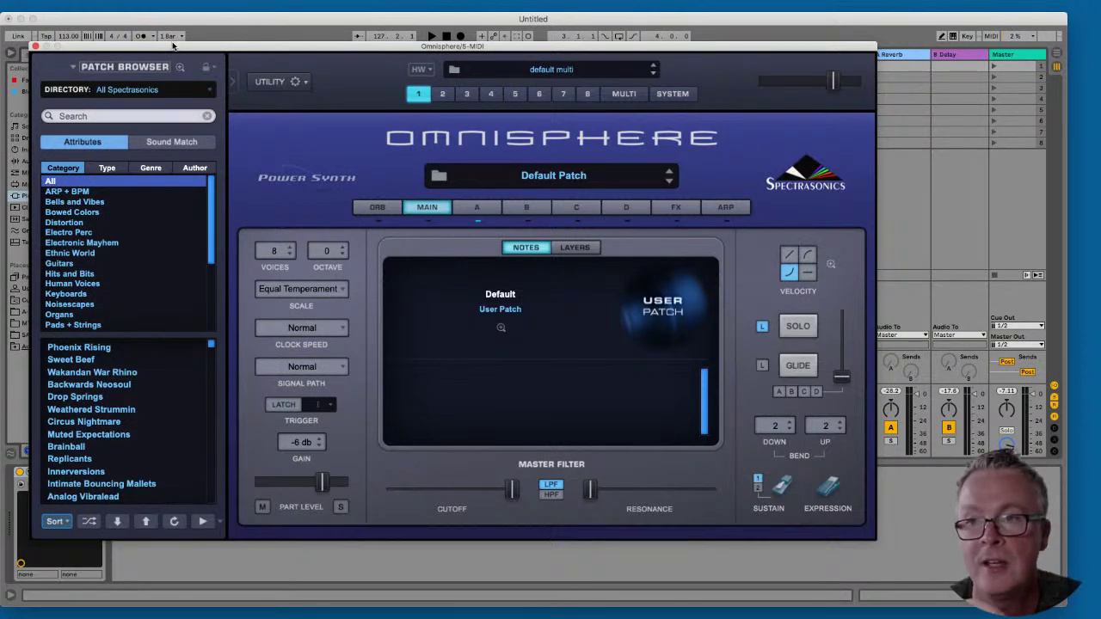
drag(168, 45, 332, 17)
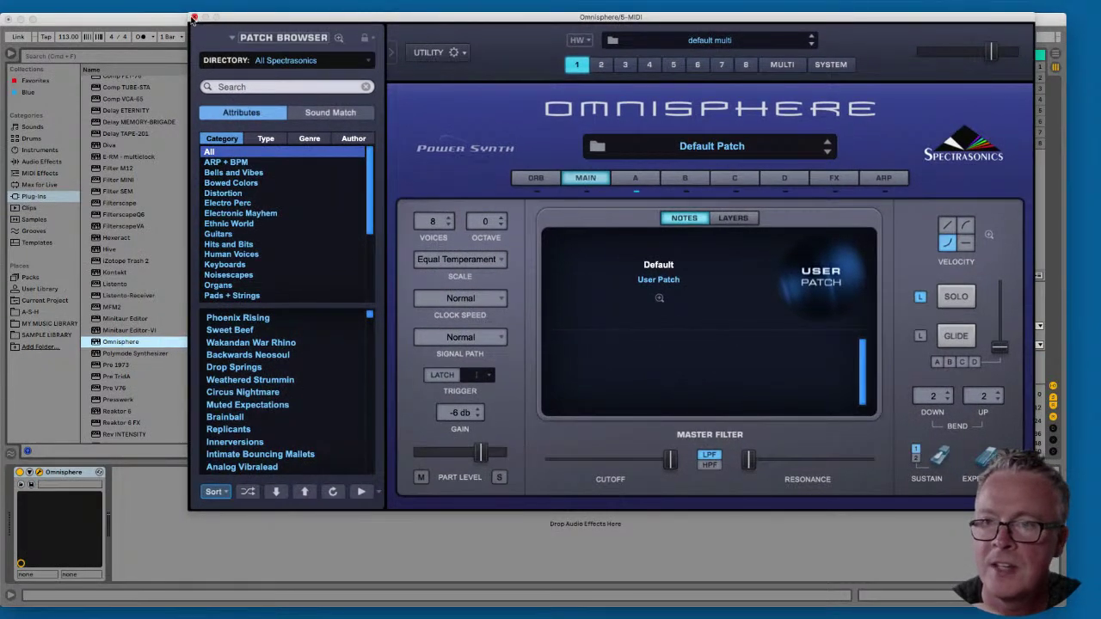
- Close the Omnisphere plug-in window and look through the rest of the Plug-Ins list
click(194, 18)
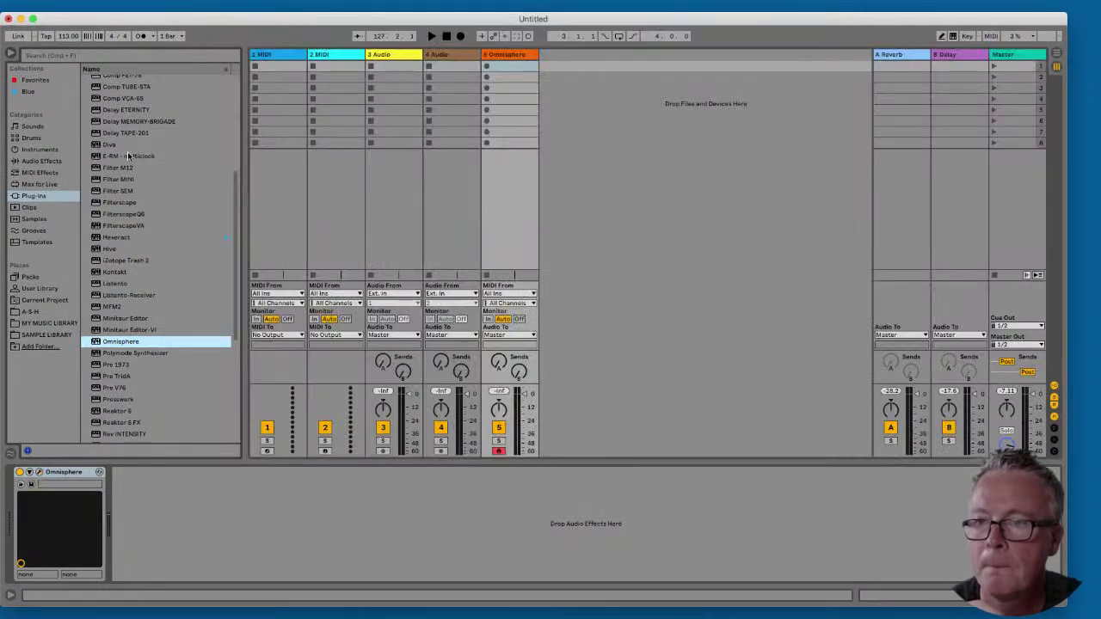
scroll(160, 242, down, 5)
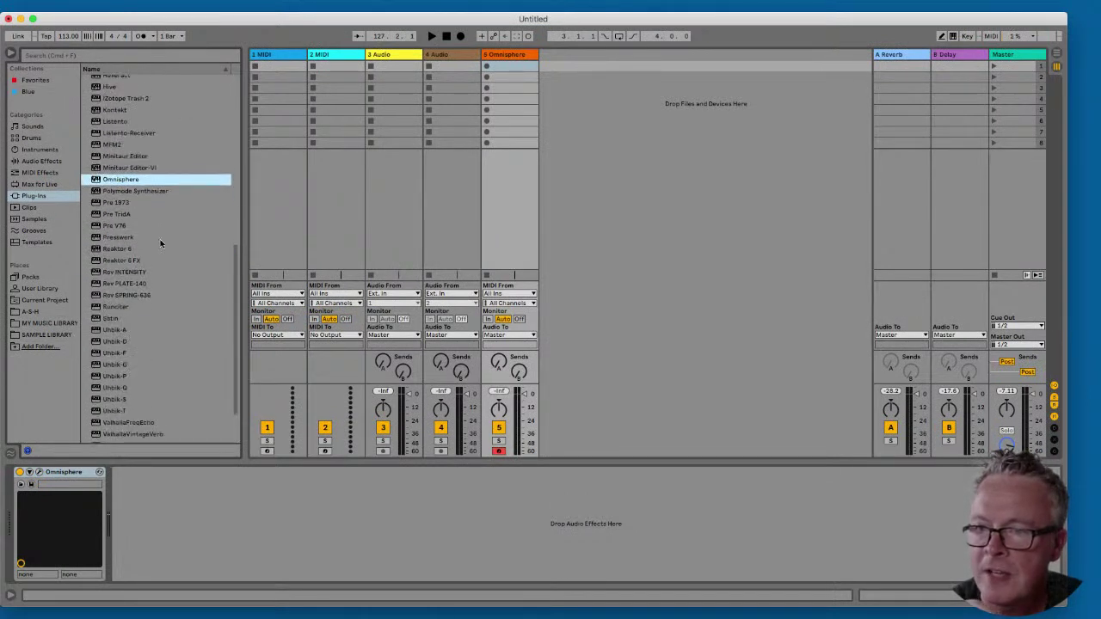
scroll(159, 243, up, 3)
scroll(158, 244, down, 1)
scroll(158, 244, up, 5)
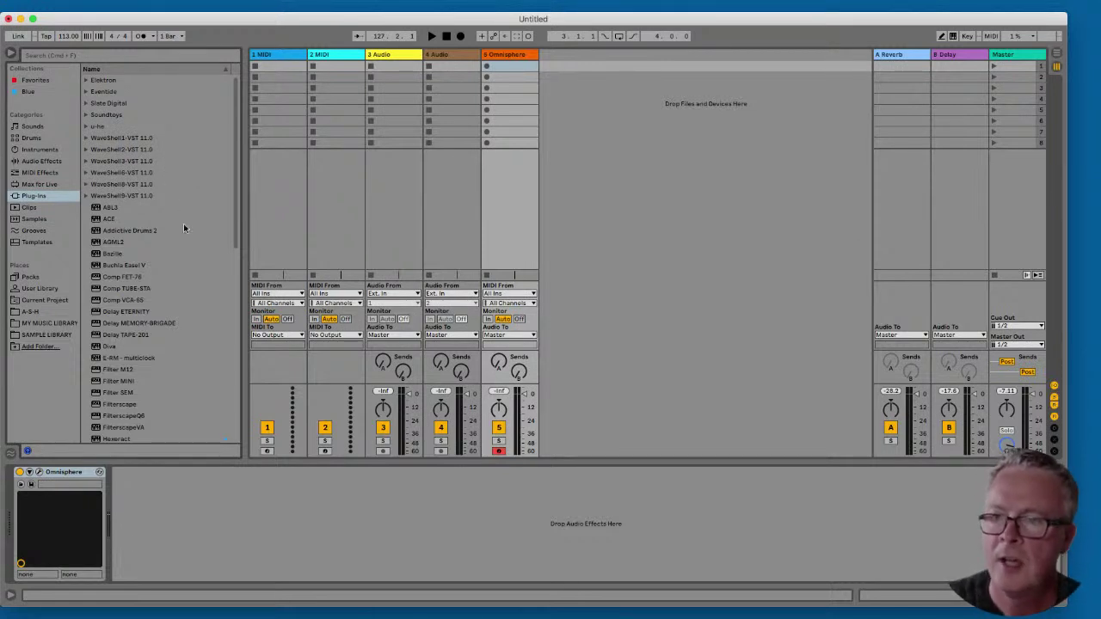
- Preview clips in the Clips category: 808 Core Kit Electro 127 bpm, 808 Core Kit House 130bpm and Acoustic Perc Pattern 117 bpm
click(31, 209)
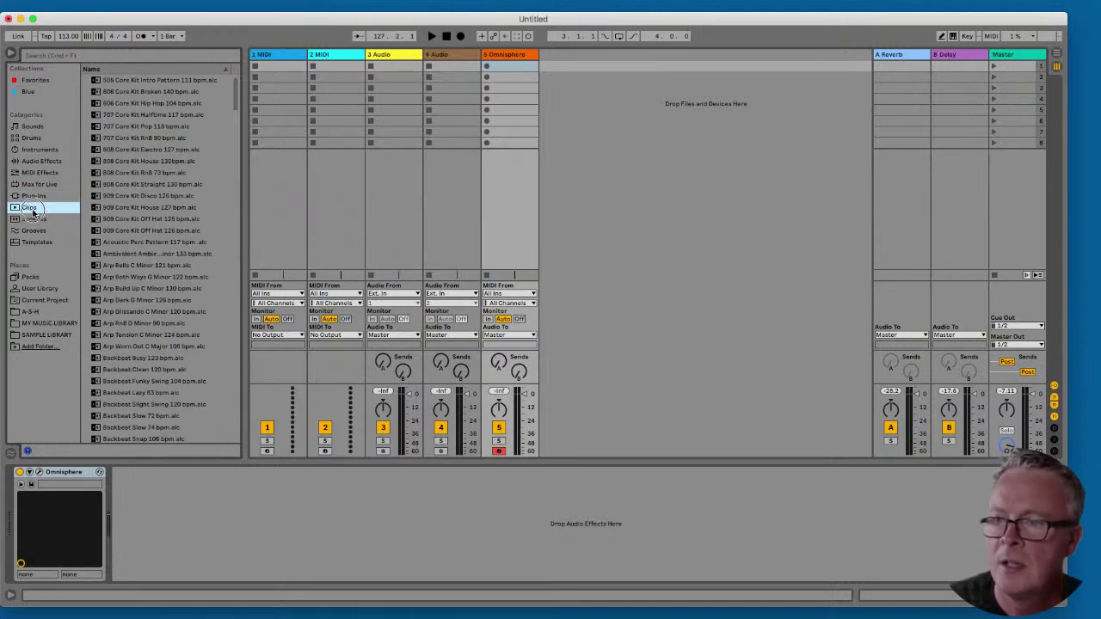
click(130, 150)
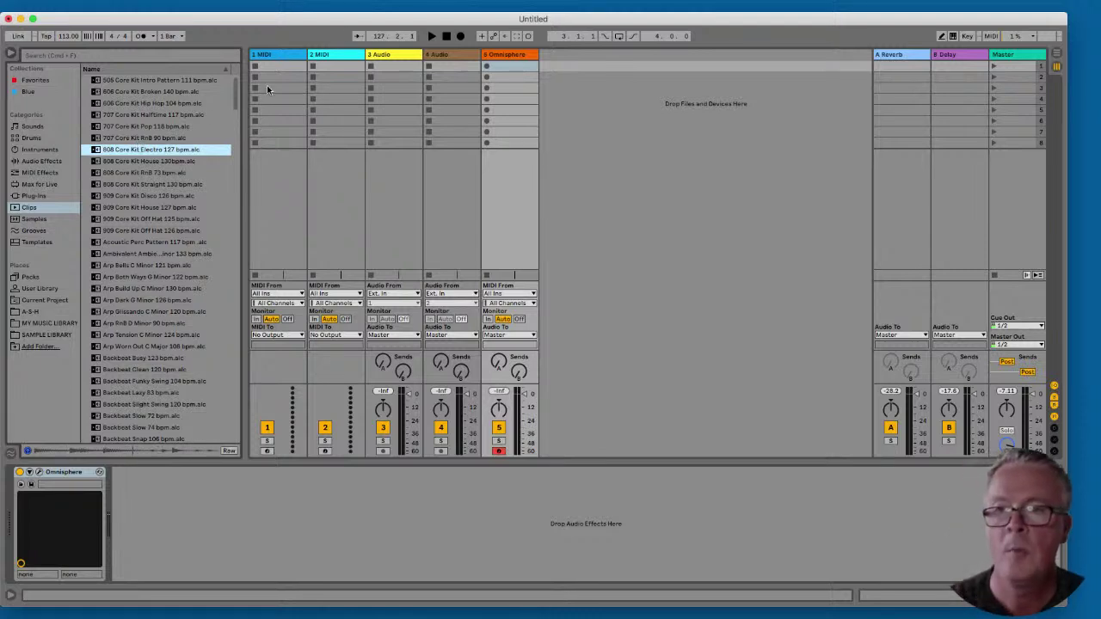
click(157, 164)
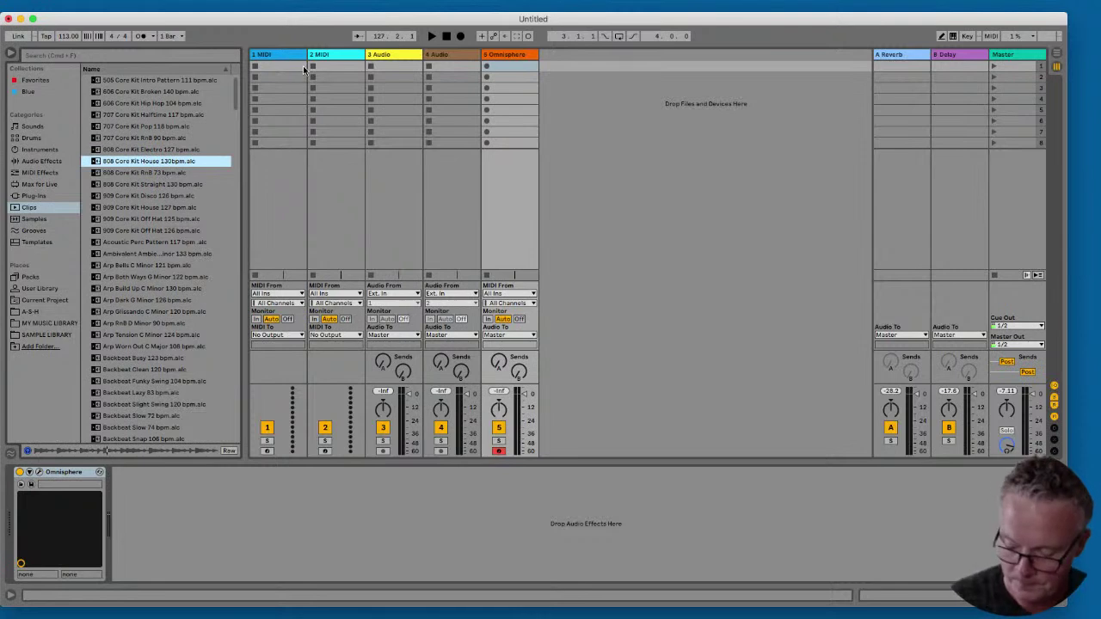
click(144, 242)
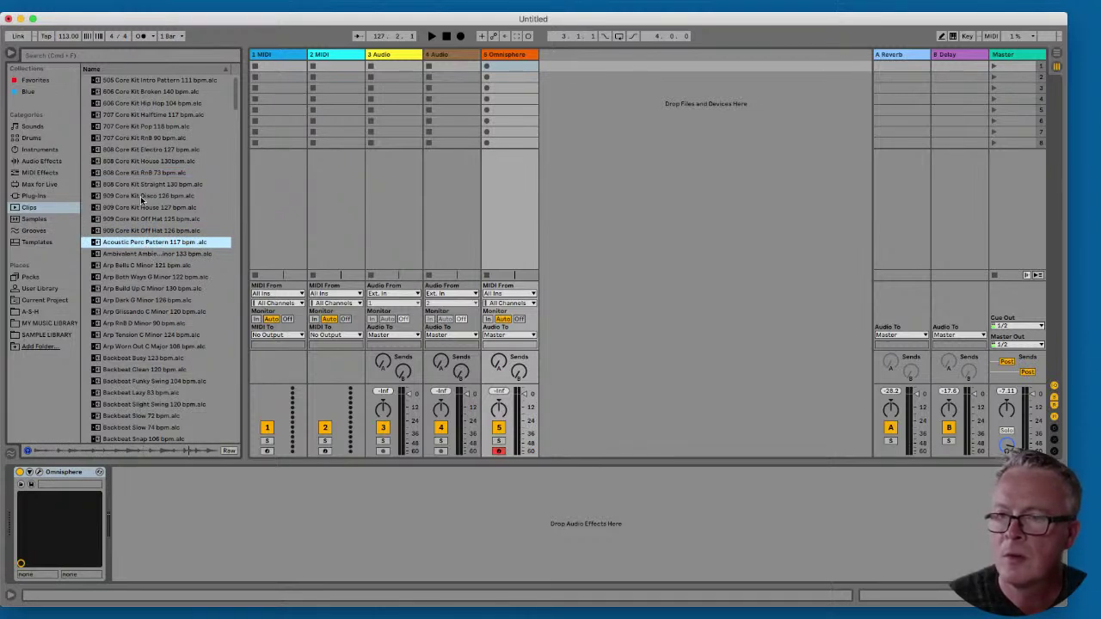
click(144, 150)
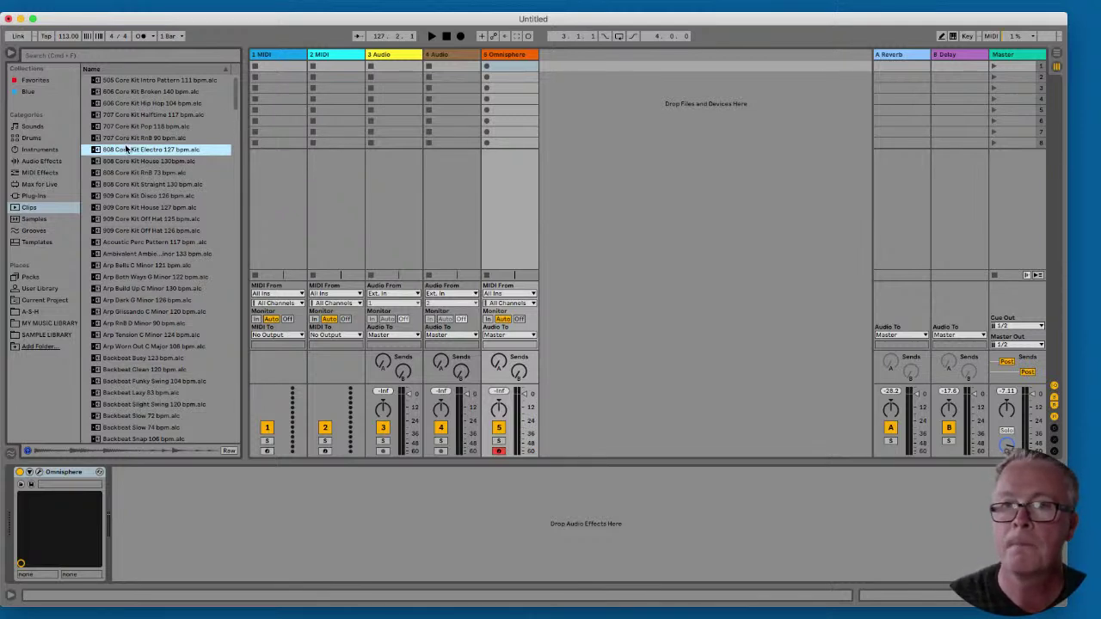
- Delete the Omnisphere track from the session
click(516, 54)
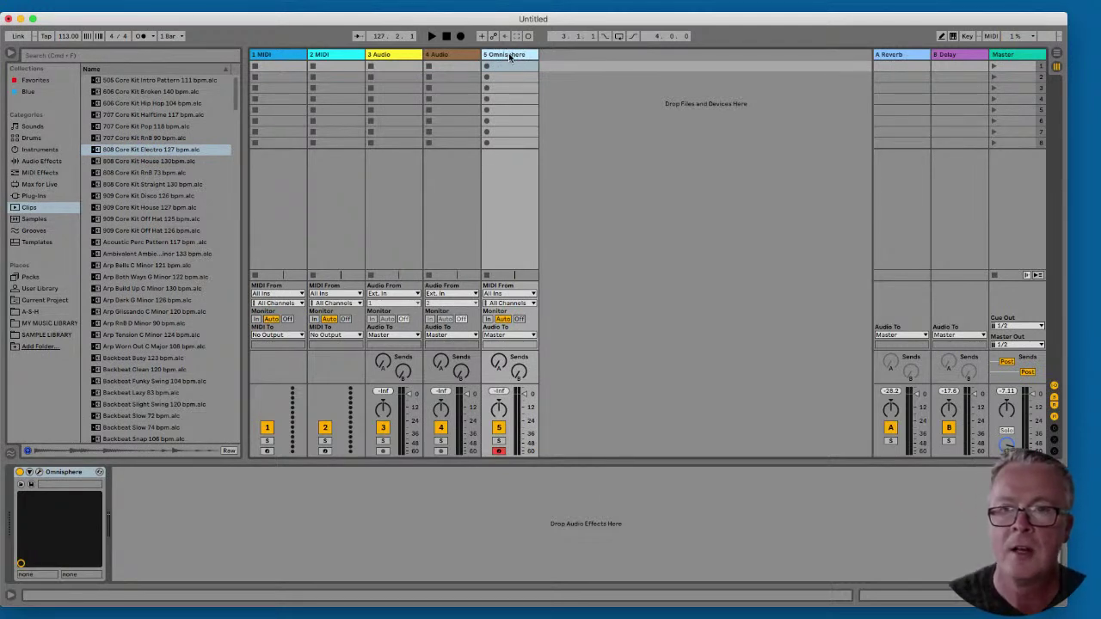
right_click(509, 57)
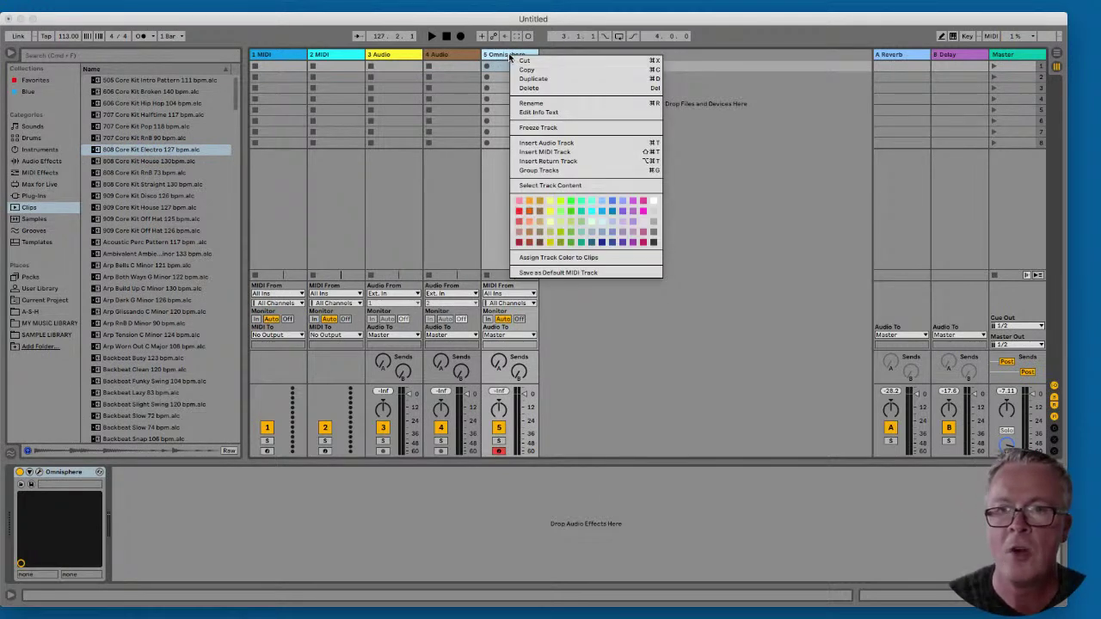
click(546, 88)
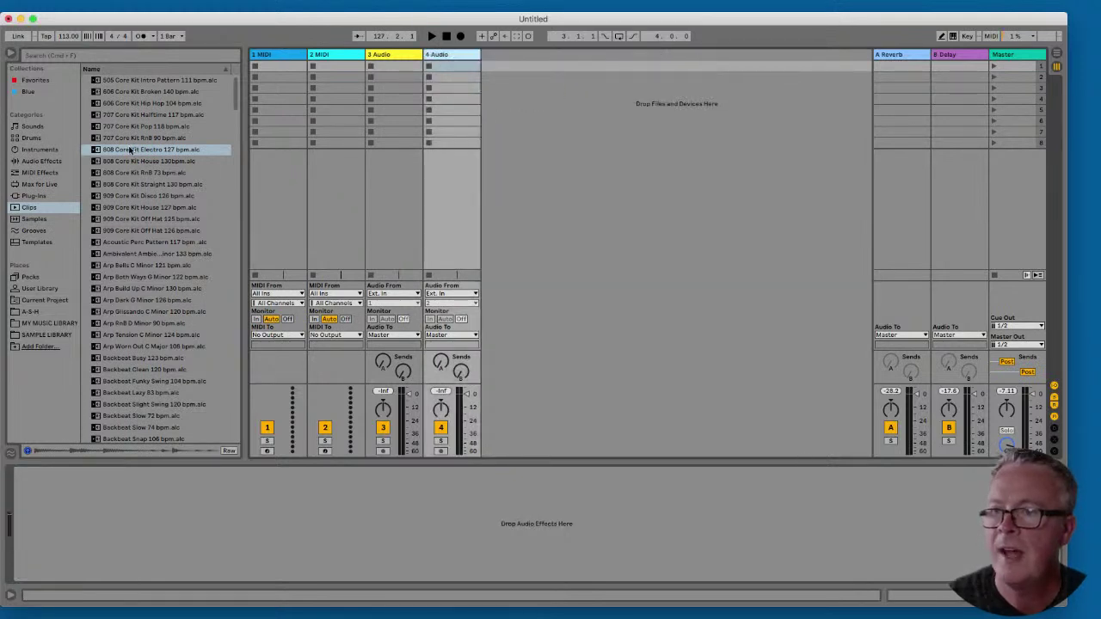
- Add the 808 Core Kit Electro 127 bpm clip as a new track and show its notes in an enlarged clip view
drag(120, 153, 486, 65)
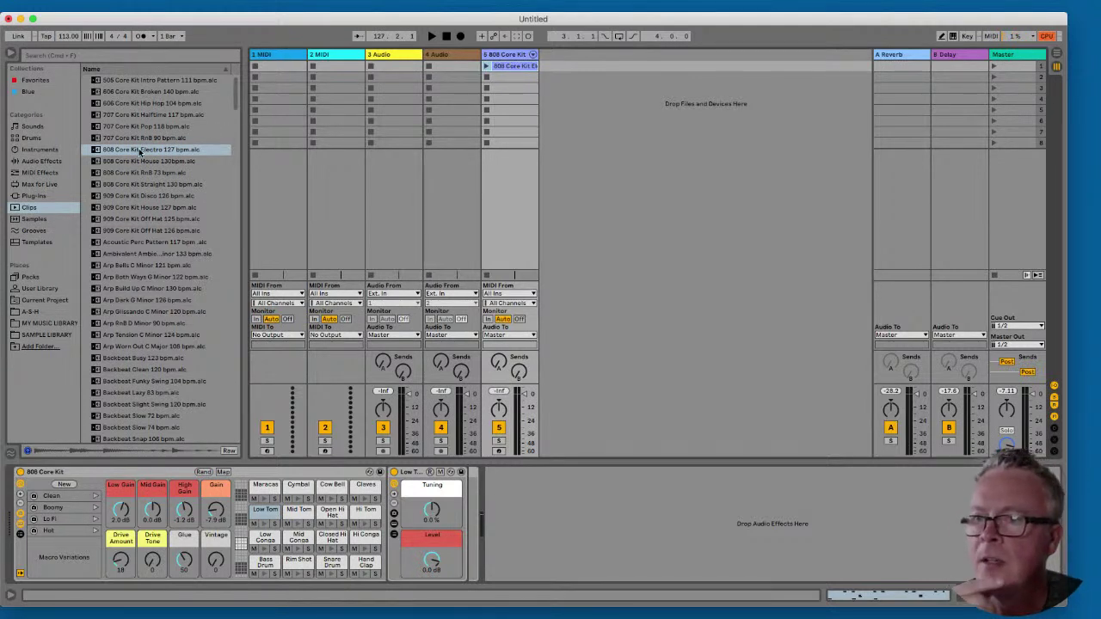
double_click(513, 69)
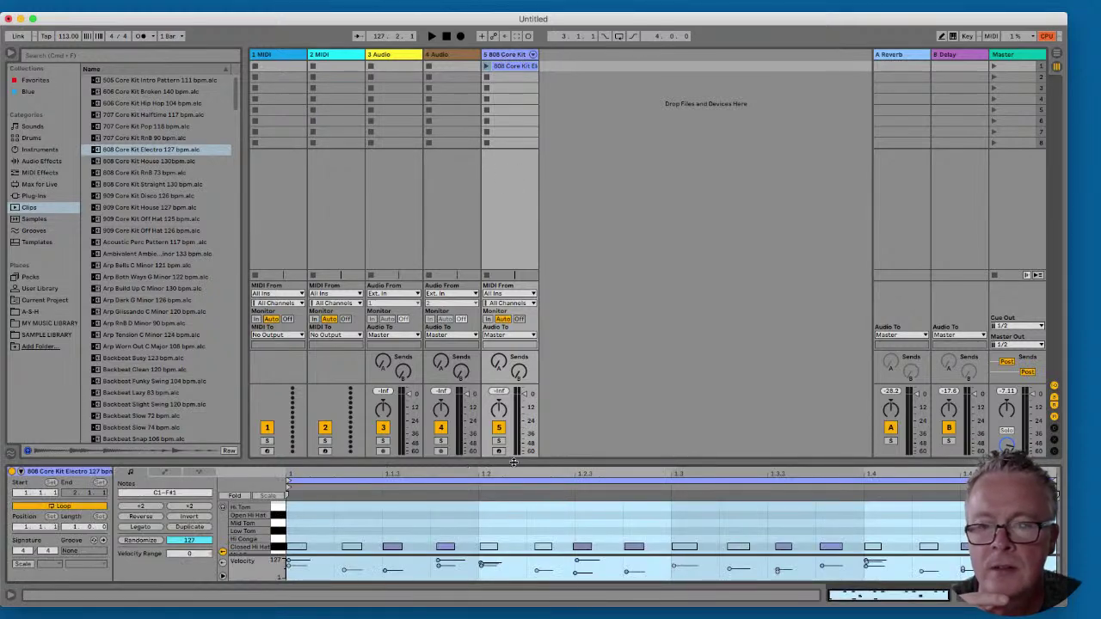
drag(512, 462, 473, 288)
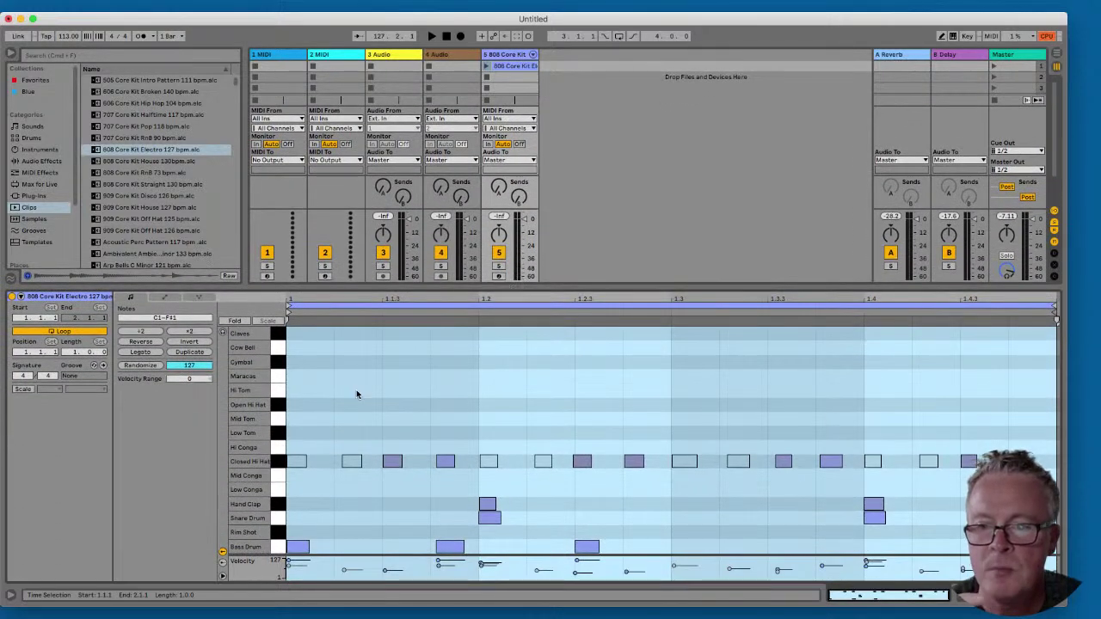
- Play the 808 Core Kit Electro clip, set the song tempo to 115 BPM, and stop playback
click(487, 67)
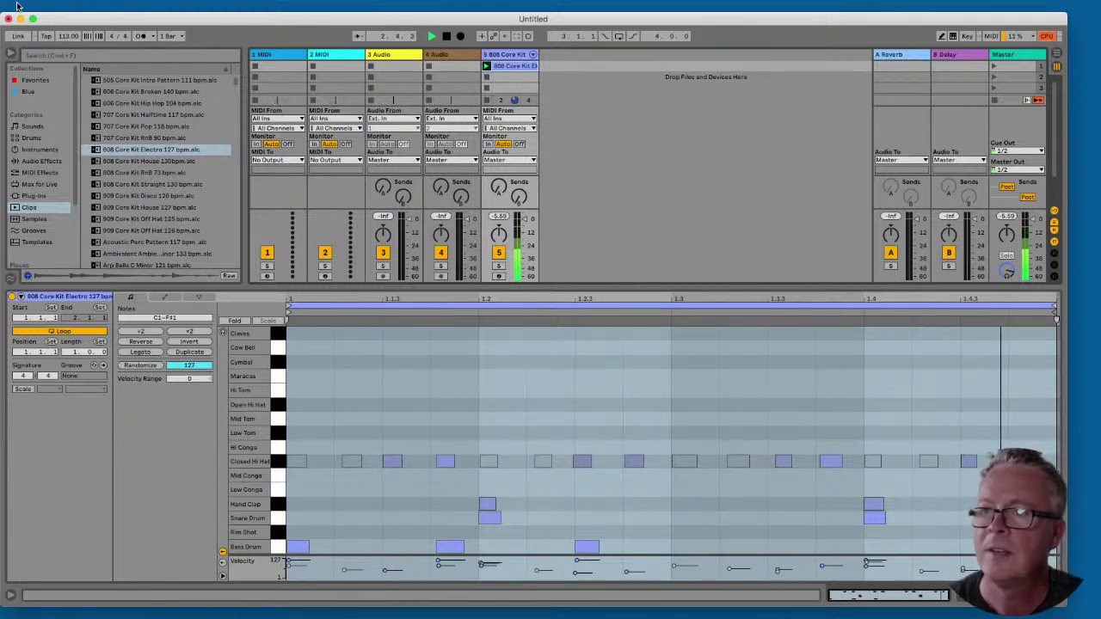
click(68, 37)
drag(68, 37, 67, 41)
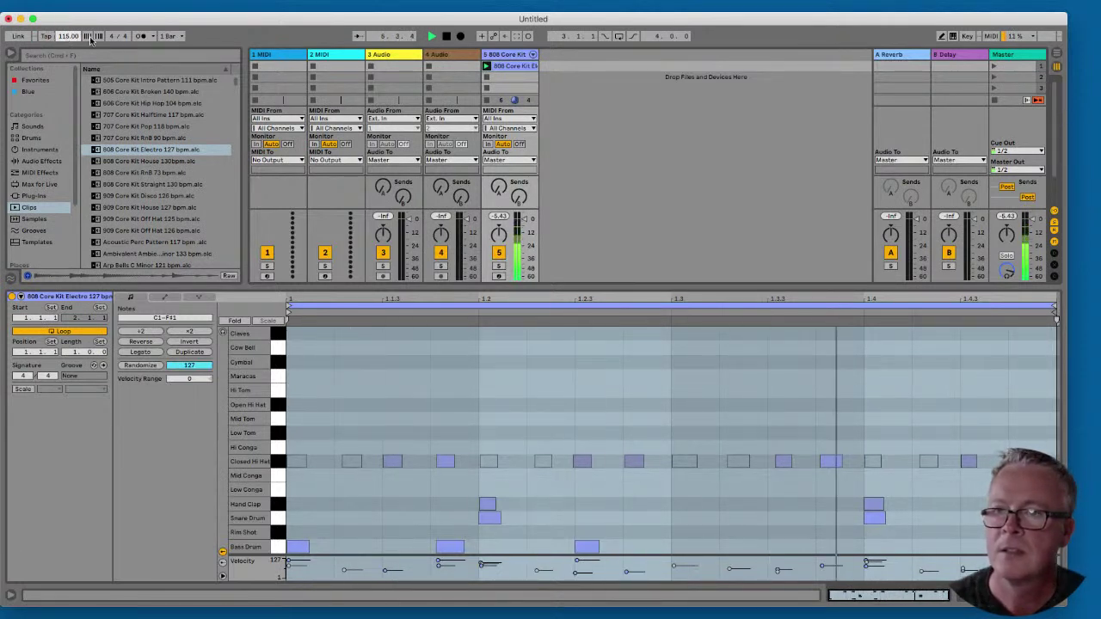
click(446, 36)
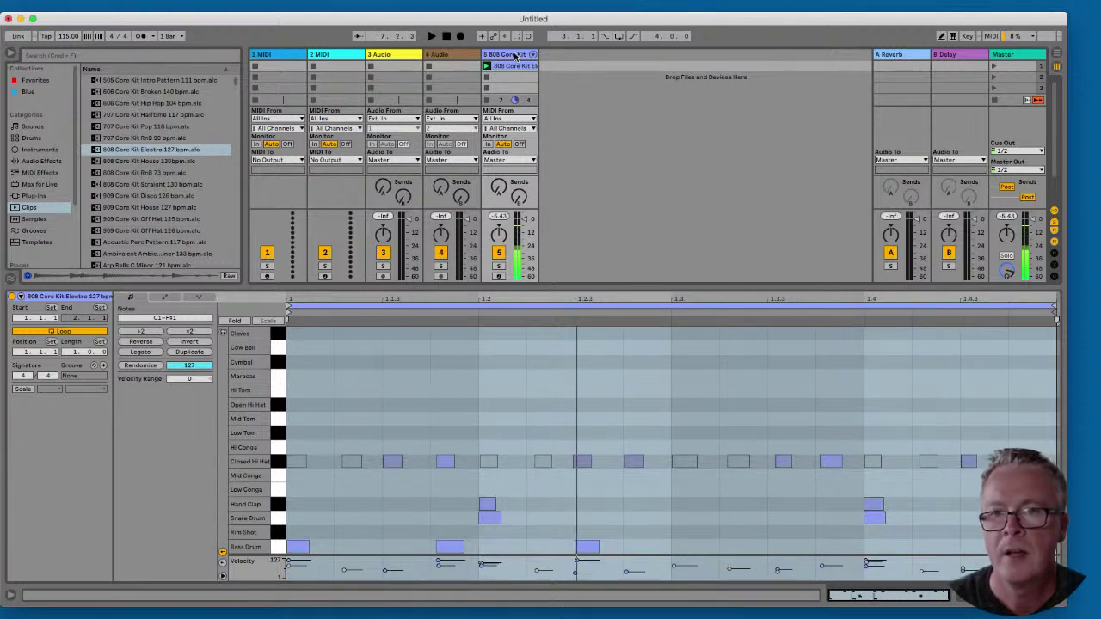
- Remove the 808 Core Kit track and shrink the clip view to enlarge the session area
right_click(516, 54)
click(559, 66)
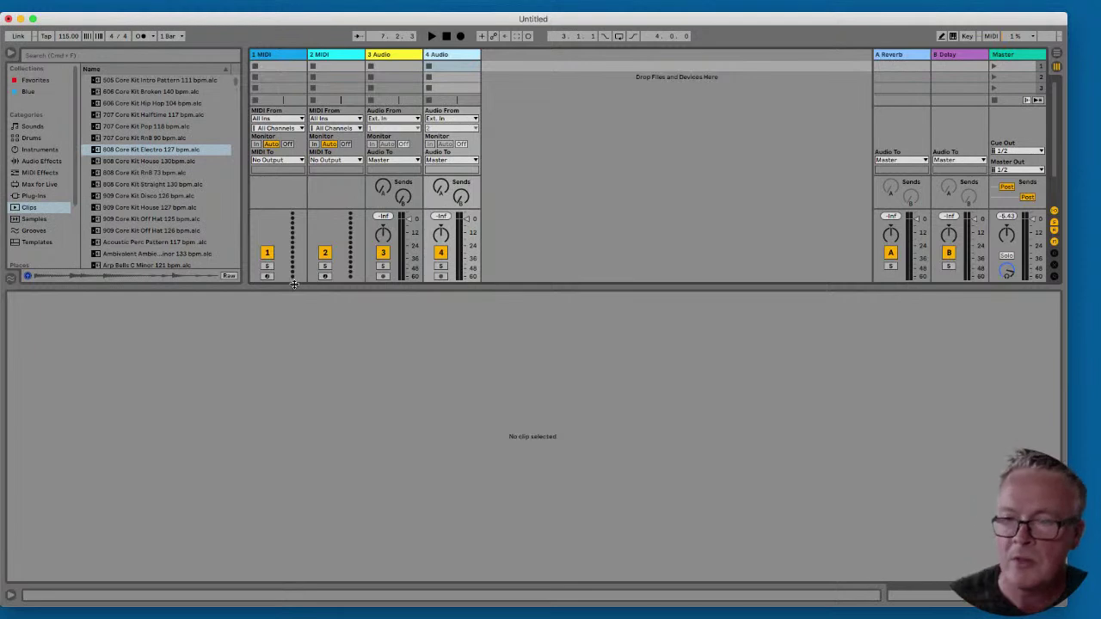
drag(327, 287, 344, 407)
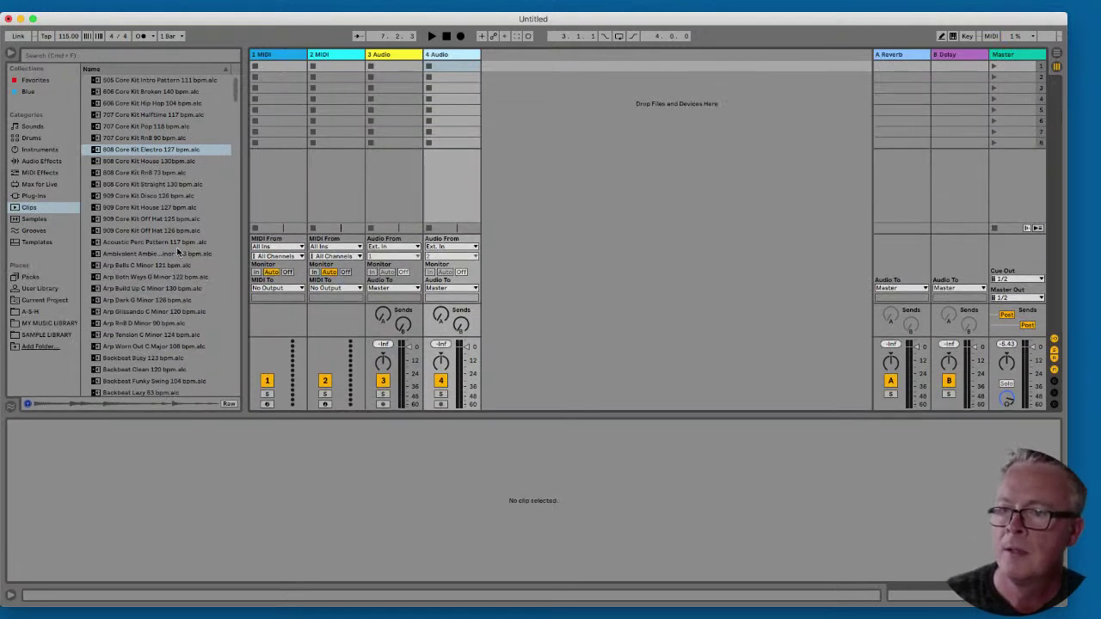
- Preview several Chord C Dominant7 clips and the Backbeat Support 130 bpm clip in the Clips category
scroll(178, 255, down, 10)
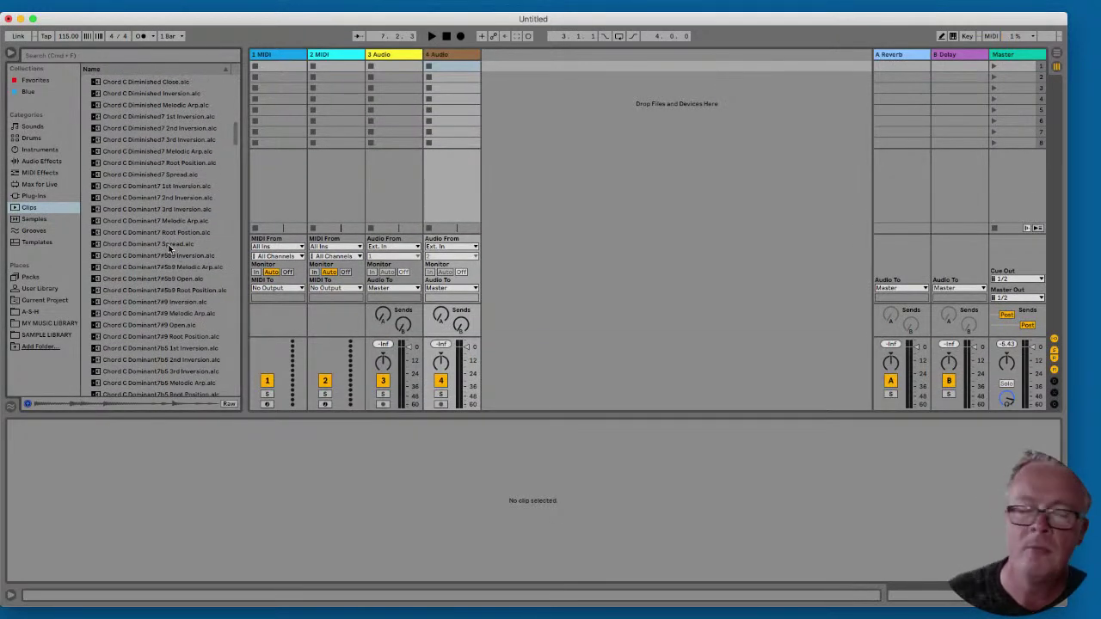
click(169, 244)
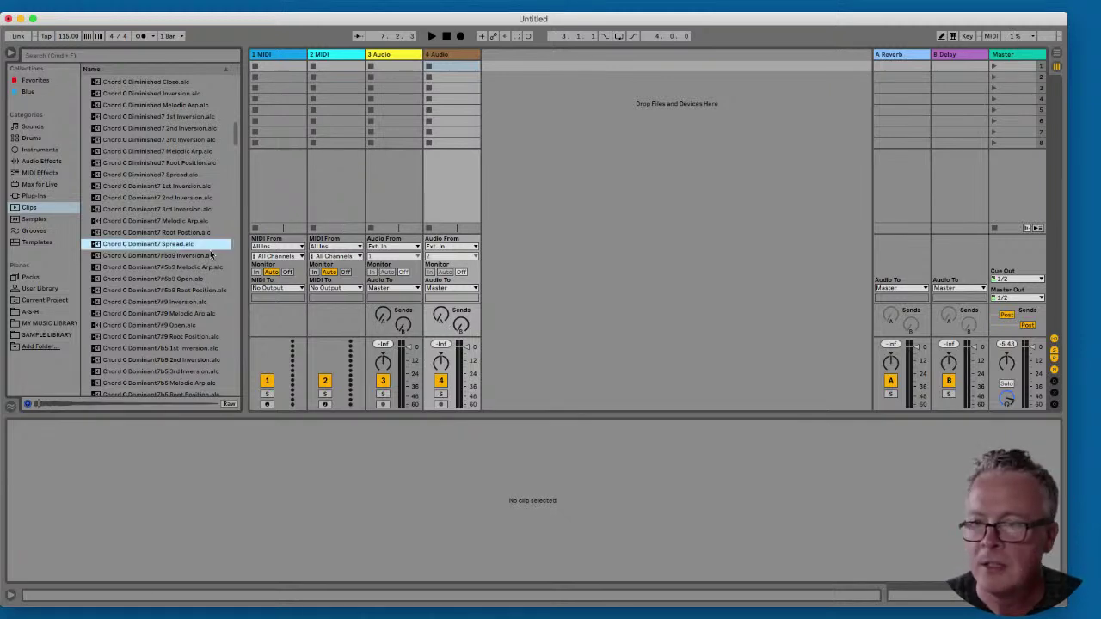
click(173, 233)
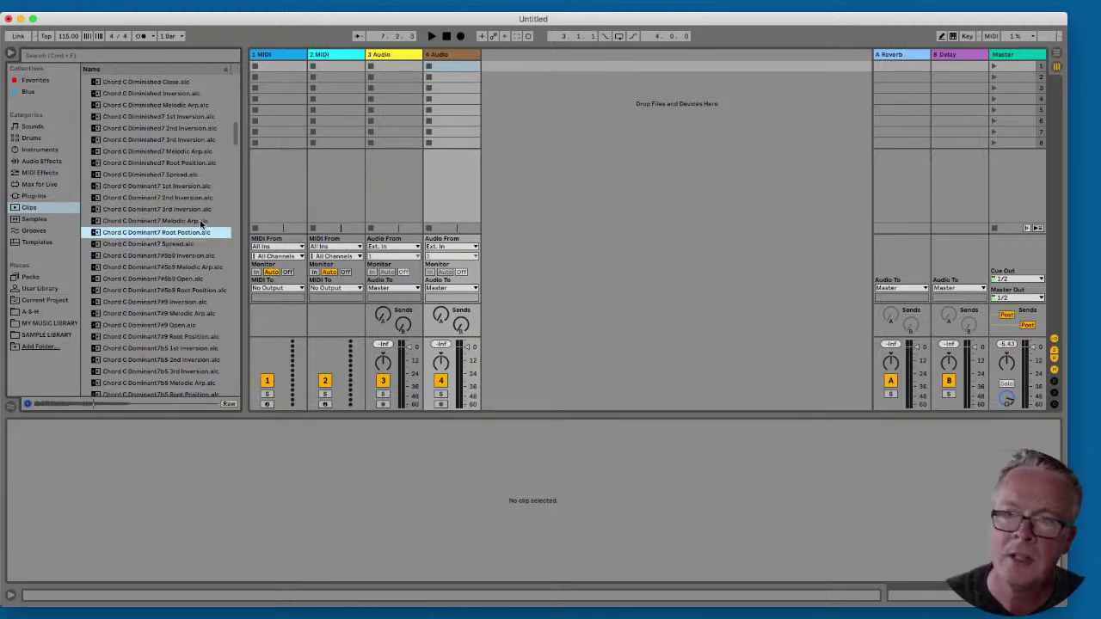
click(203, 222)
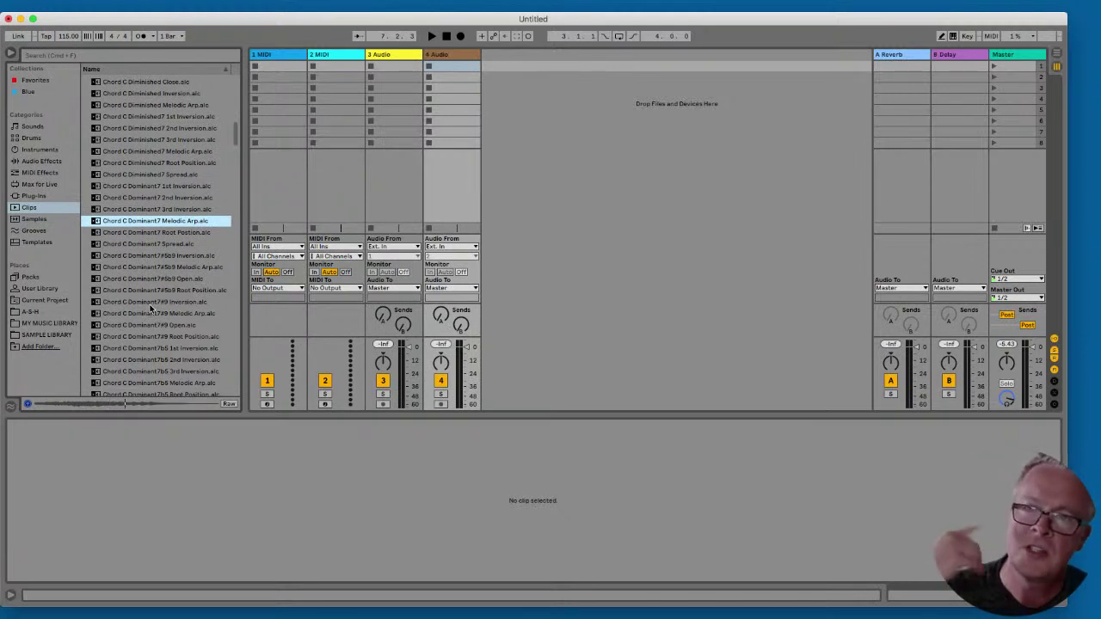
click(155, 322)
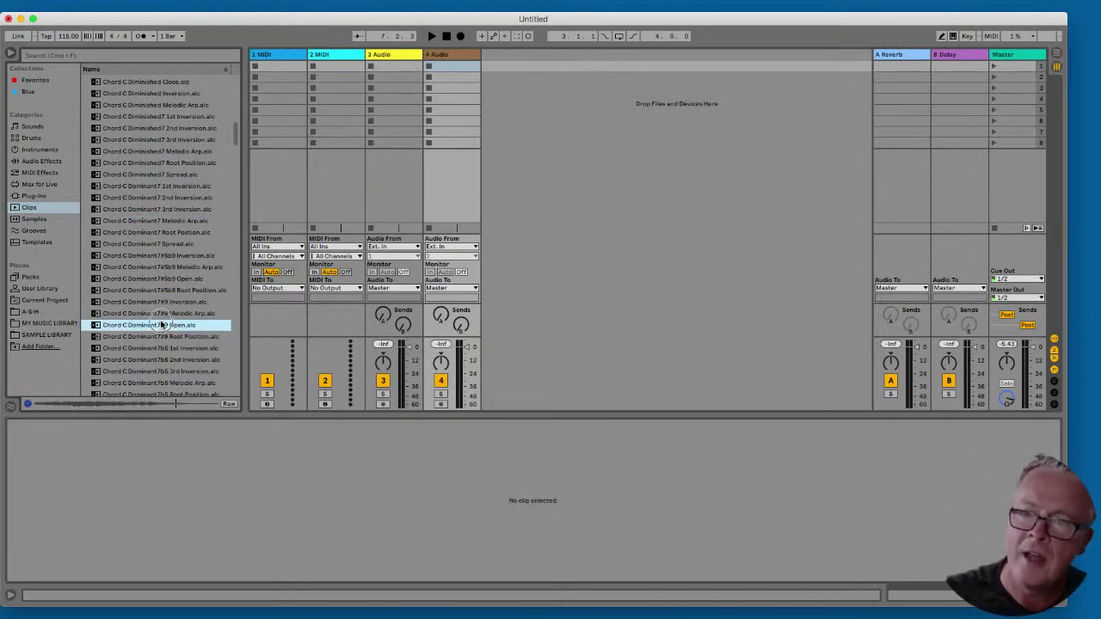
scroll(147, 215, up, 10)
click(137, 140)
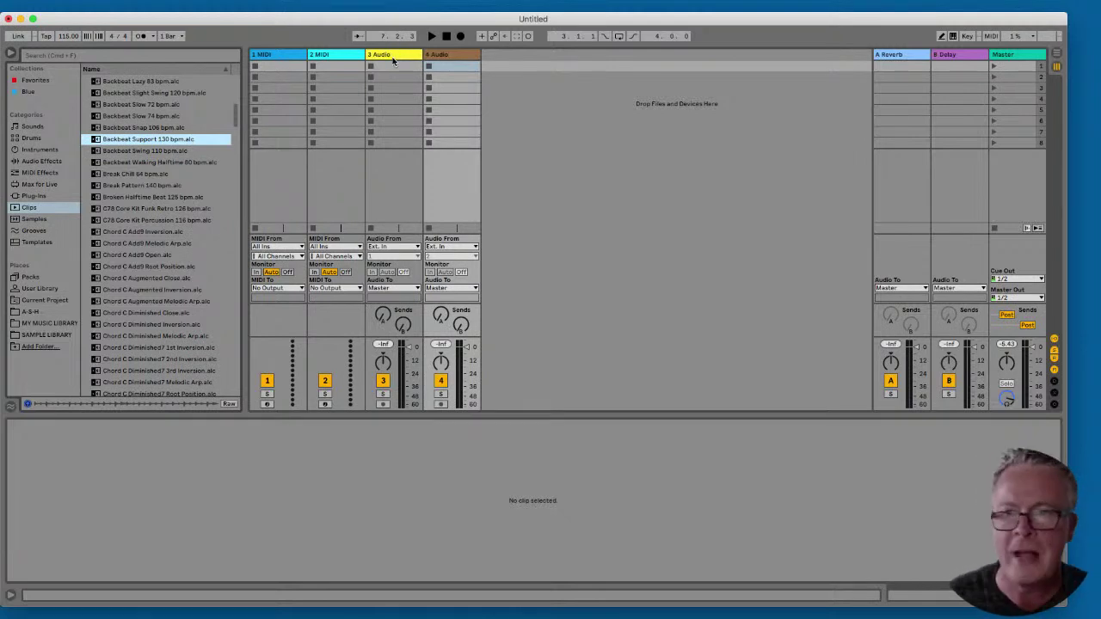
- Preview cowbell sounds in the Samples category, including Cowbell Latin Ting, Cowbell Fenk Chick and Cowbell Vinyl SP 3
click(32, 219)
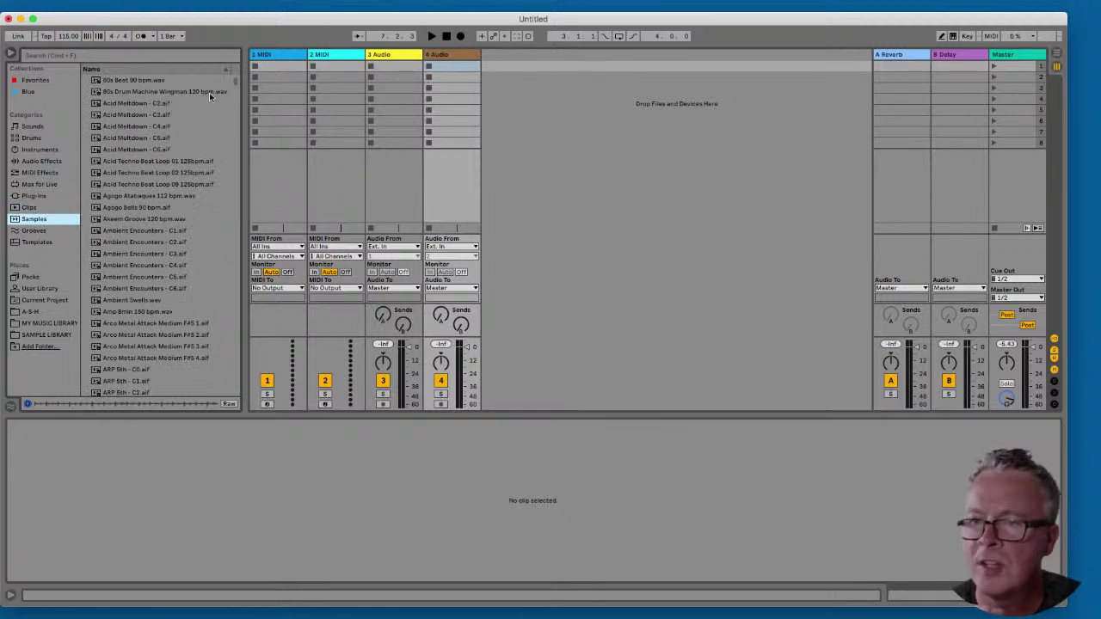
scroll(238, 86, down, 15)
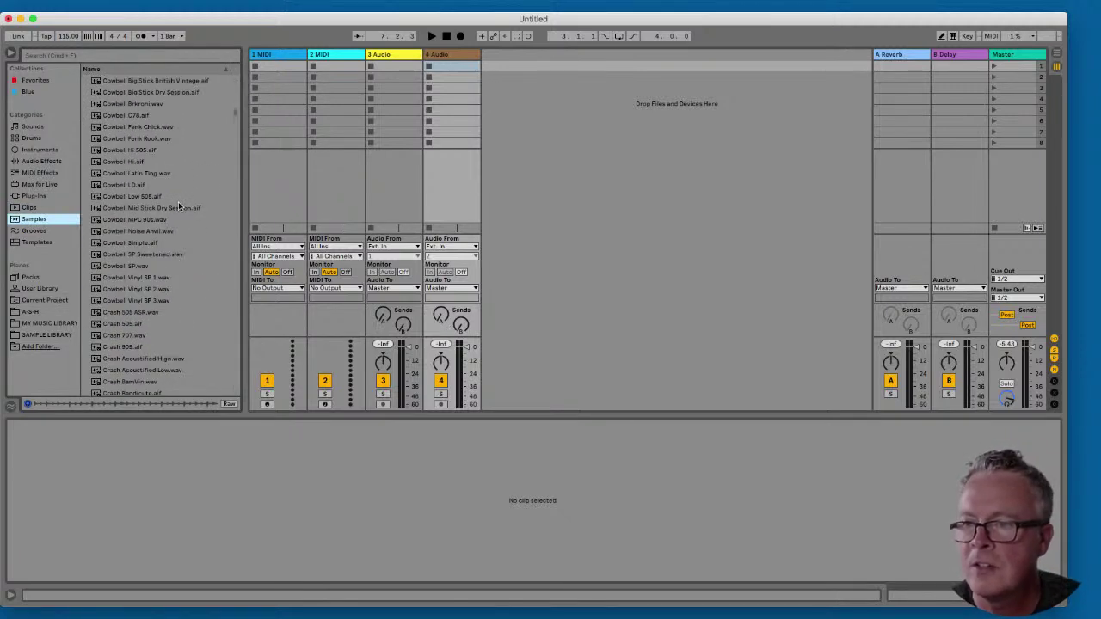
click(179, 207)
click(140, 184)
click(138, 173)
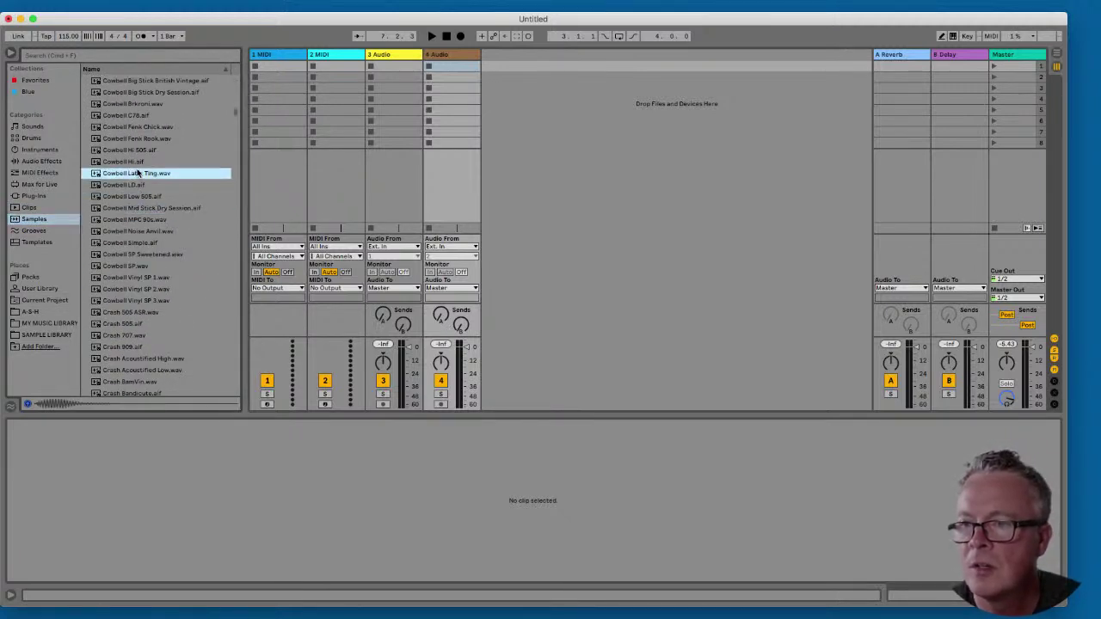
click(141, 150)
click(146, 126)
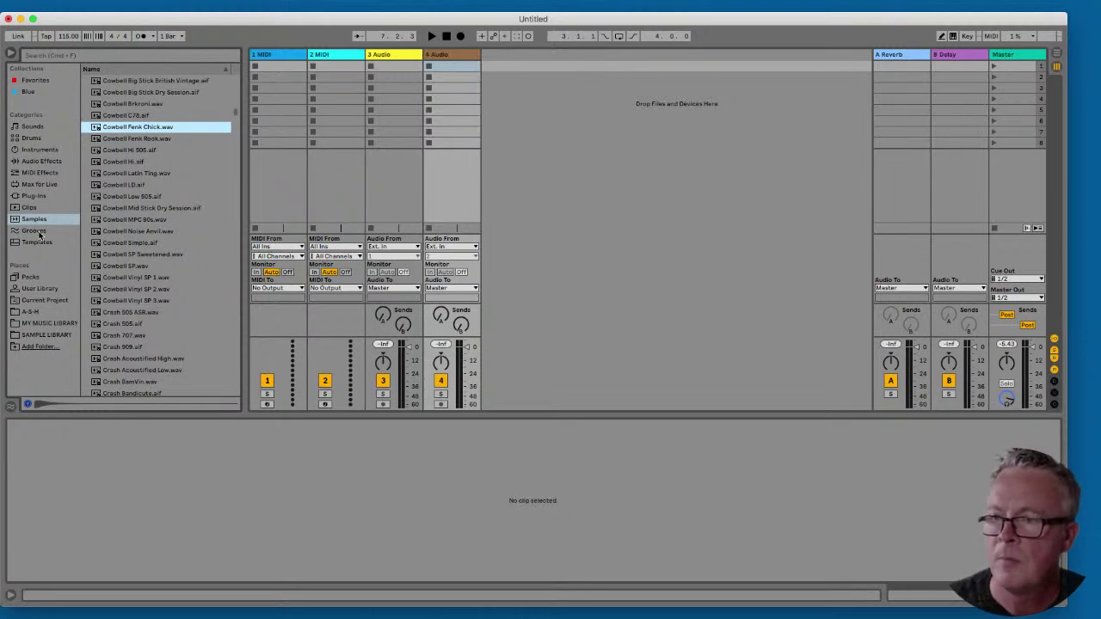
click(138, 302)
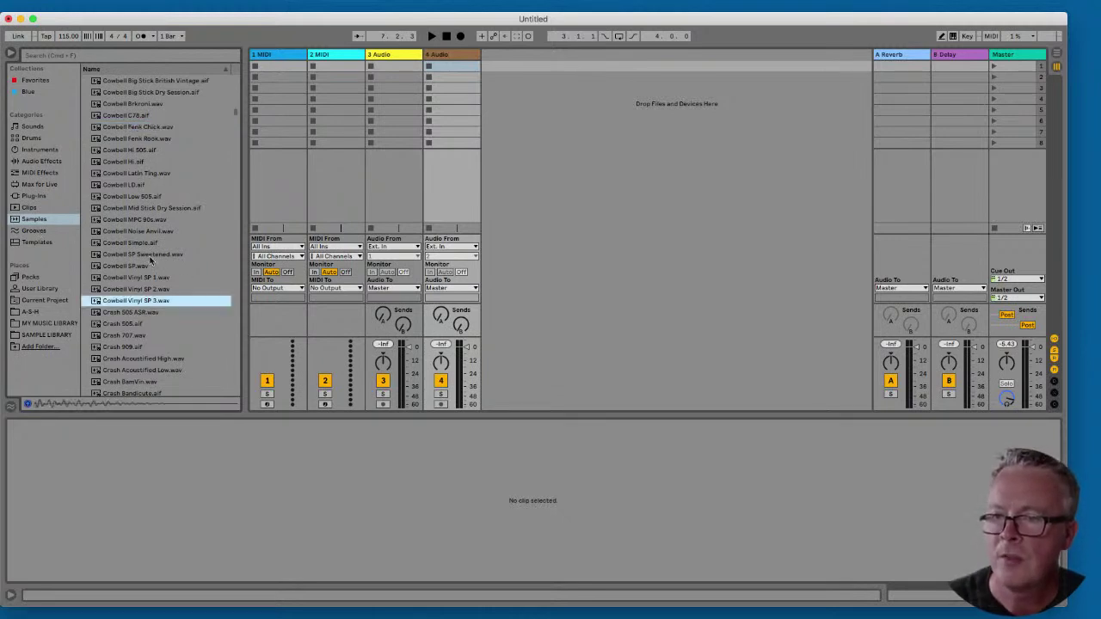
- Preview the cymbal samples Cymbal Dax, Cymbal DM Vintage and Cymbal Crash Reverse Gnirob, and look further down the list
scroll(152, 258, down, 5)
click(142, 284)
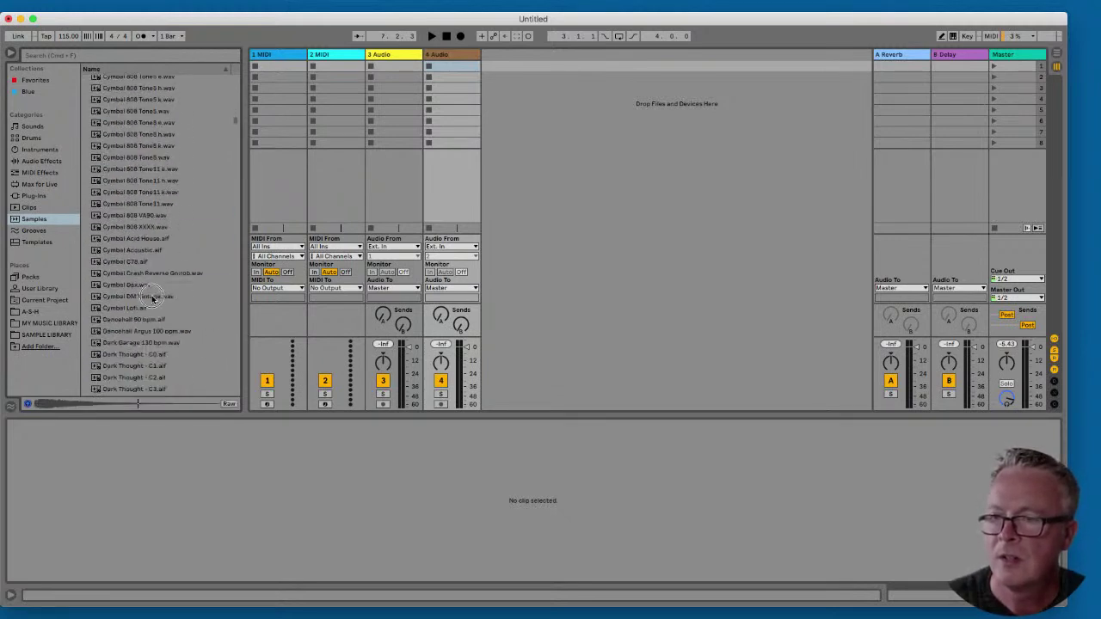
click(153, 297)
click(163, 273)
scroll(164, 267, down, 5)
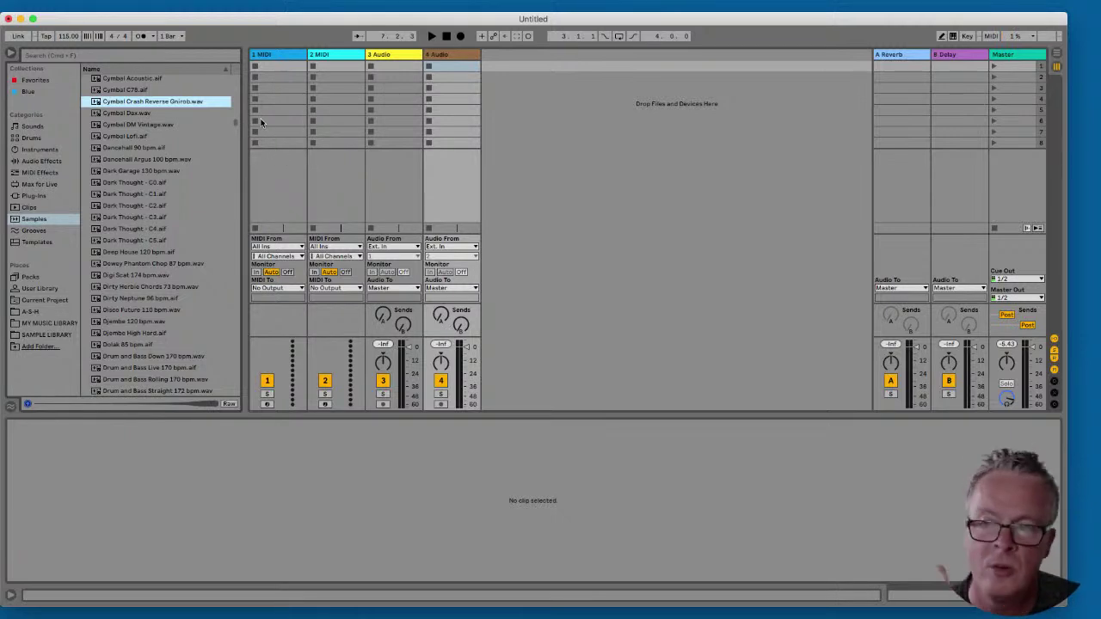
- Look through the groove files in the Grooves category down to the Quantize grooves
click(31, 232)
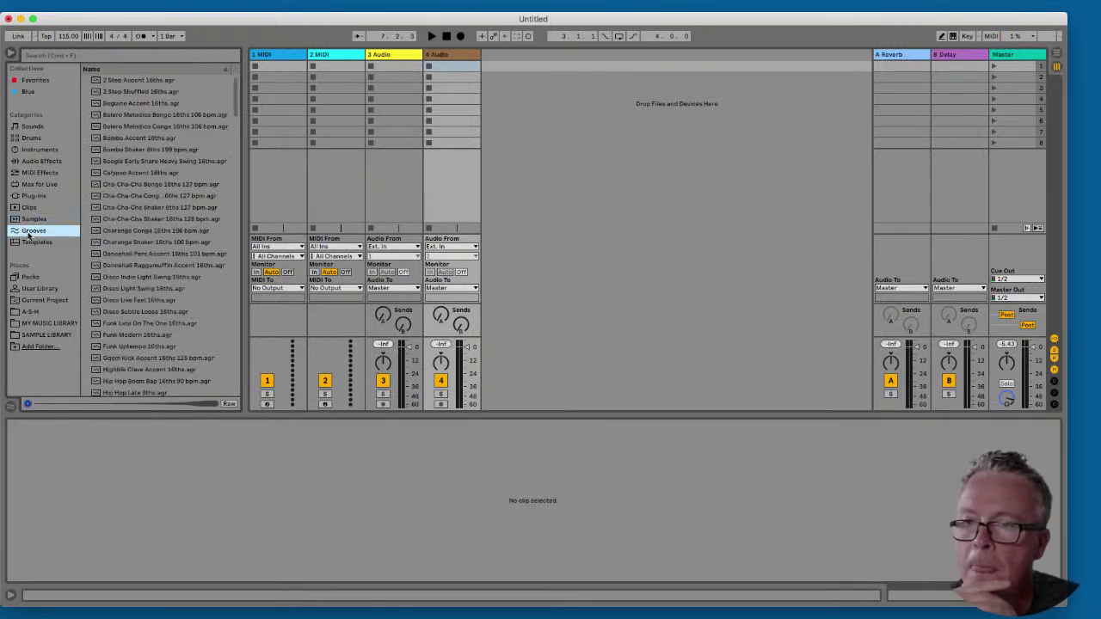
scroll(236, 82, down, 2)
scroll(236, 81, up, 2)
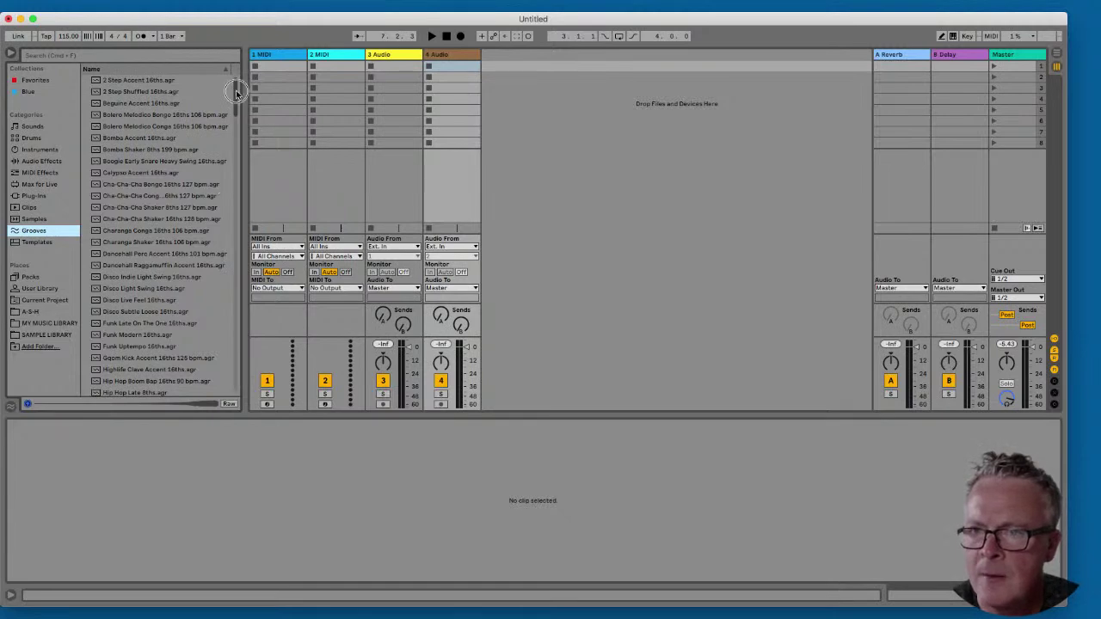
drag(237, 92, 233, 146)
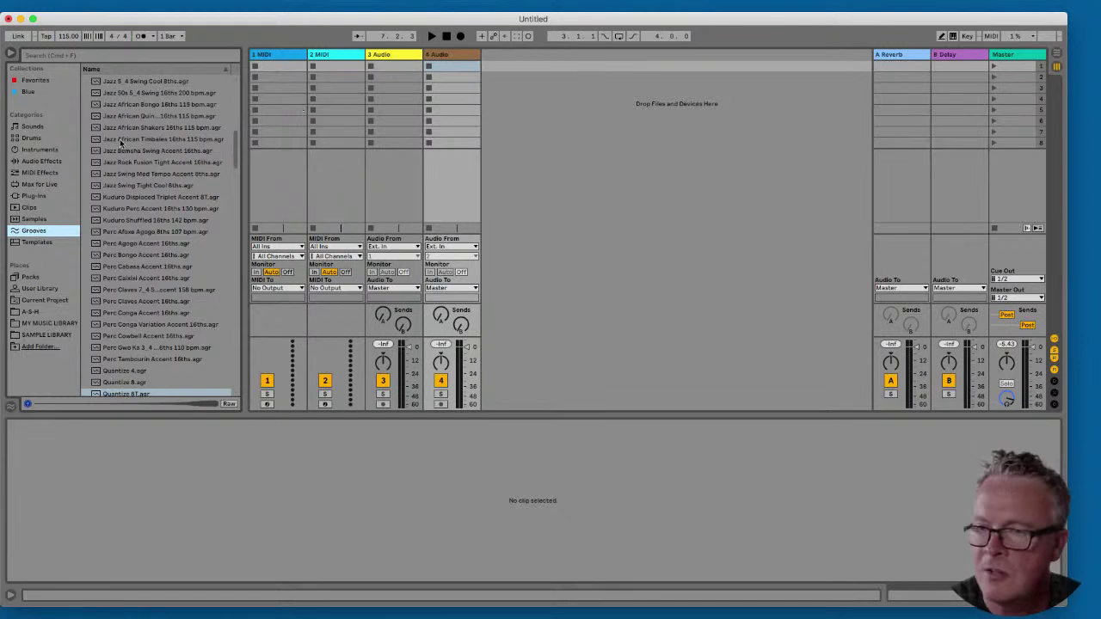
- Look through the rest of the Grooves category, down to the Swing Logic and Swing MPC grooves
scroll(234, 146, down, 3)
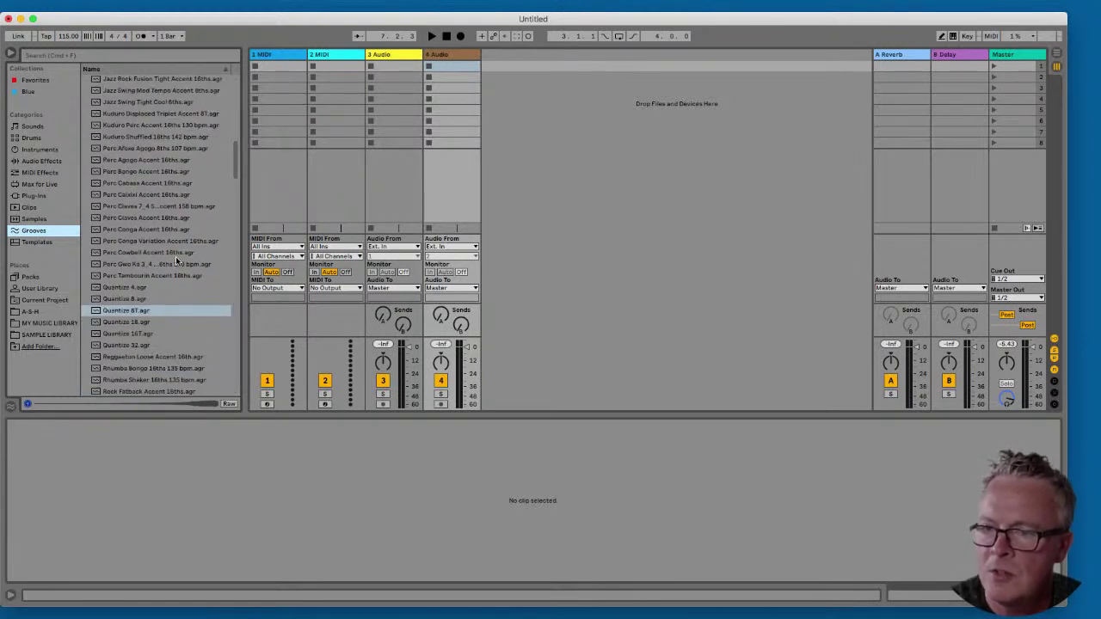
scroll(154, 284, down, 15)
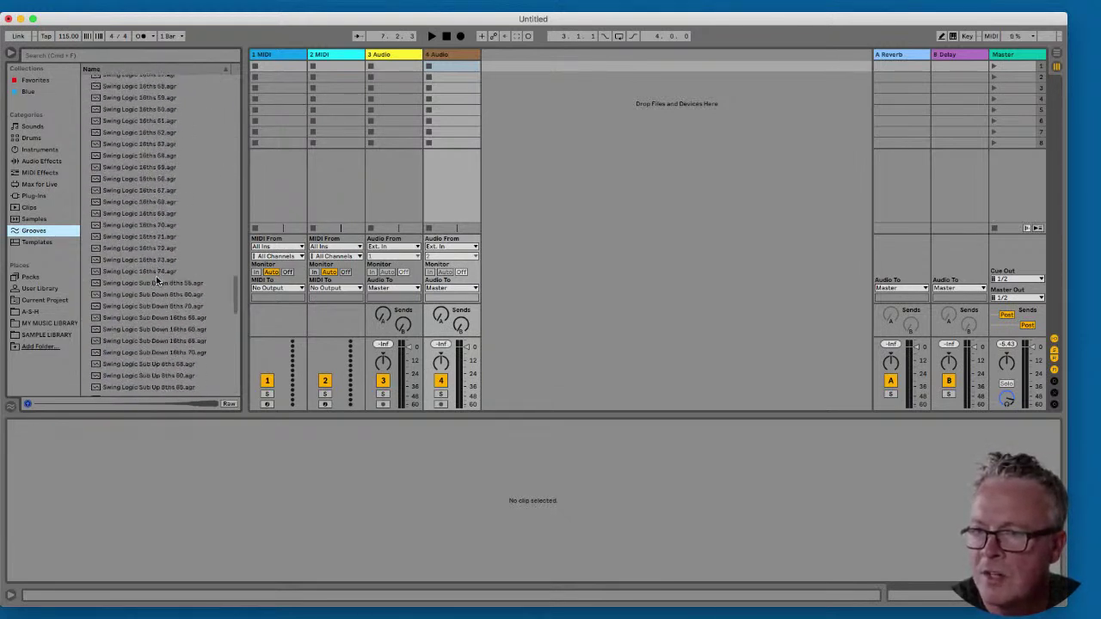
scroll(158, 281, down, 10)
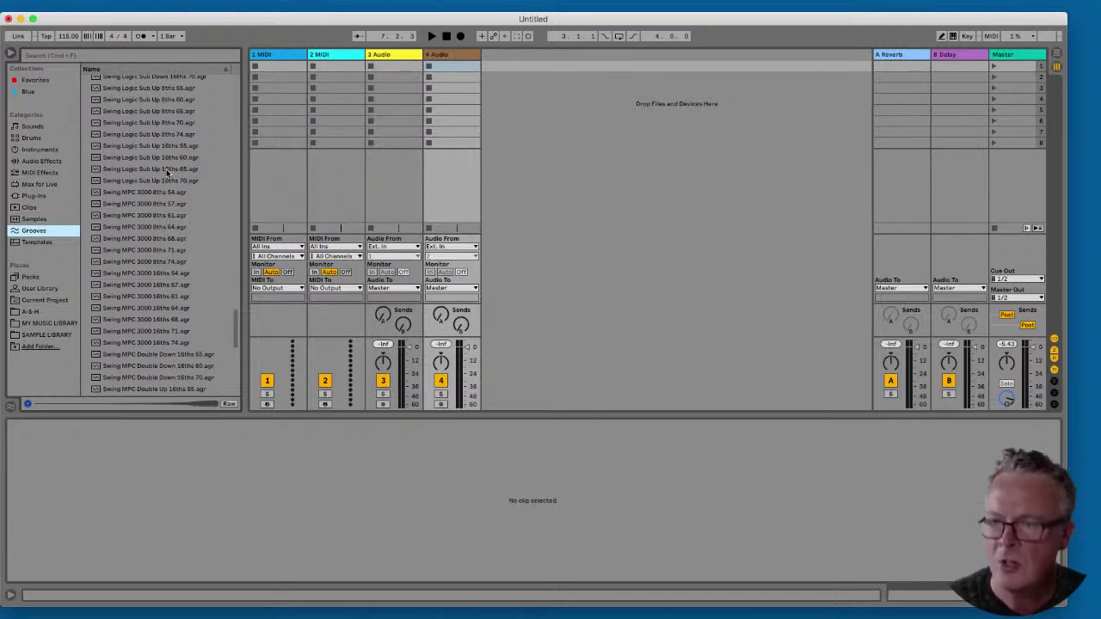
scroll(235, 327, down, 2)
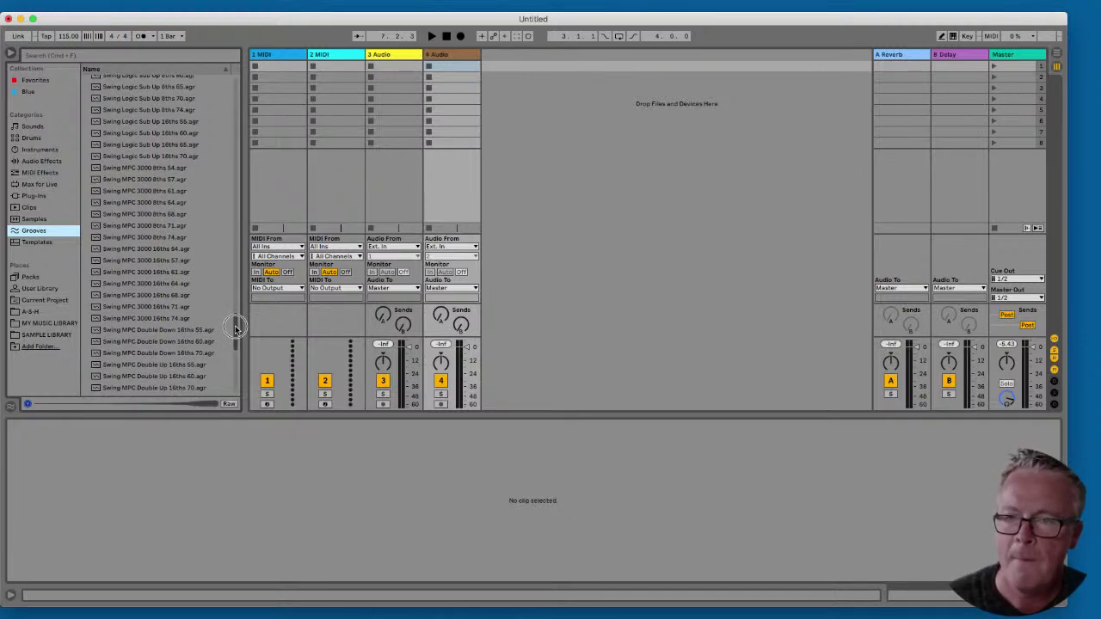
scroll(235, 326, up, 1)
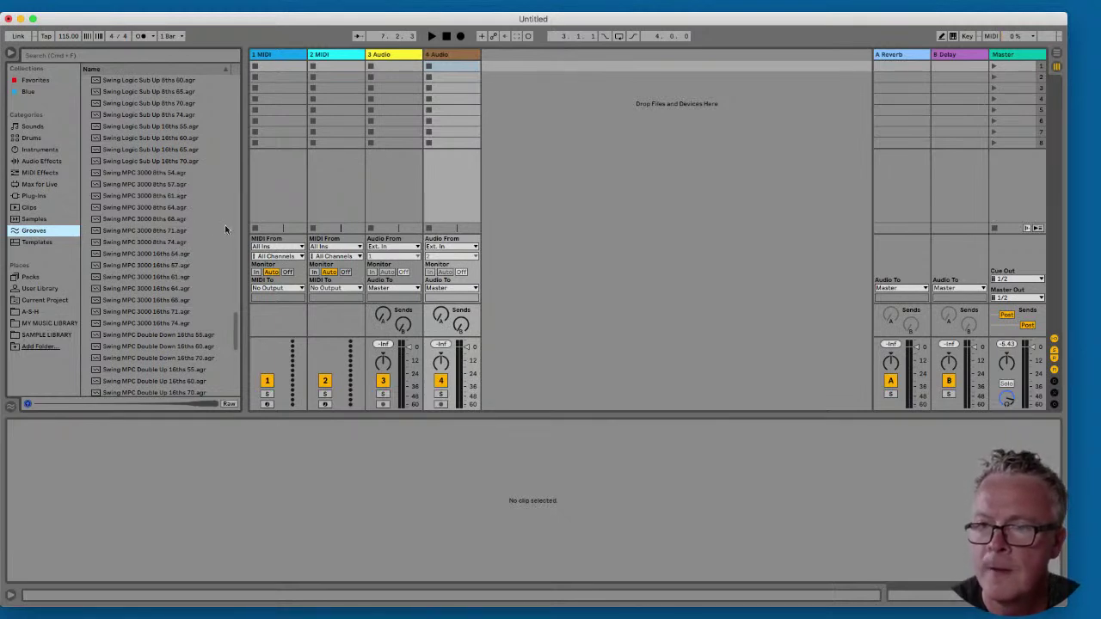
- Look through the Templates category and the A-S-H, MY MUSIC LIBRARY and SAMPLE LIBRARY places, including the House sample folder
click(46, 241)
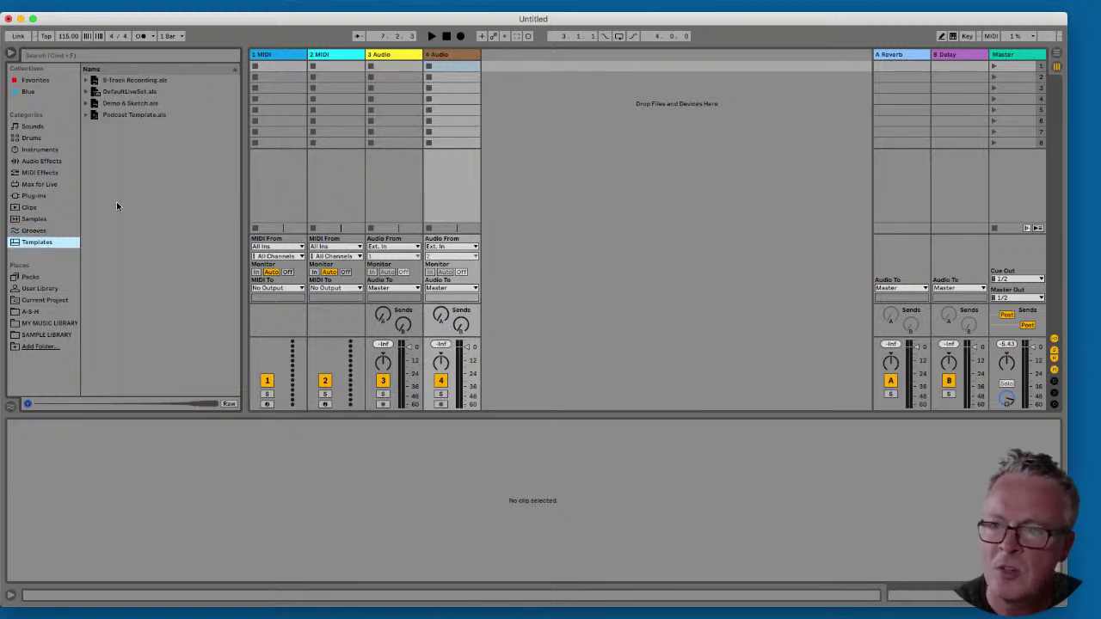
click(32, 311)
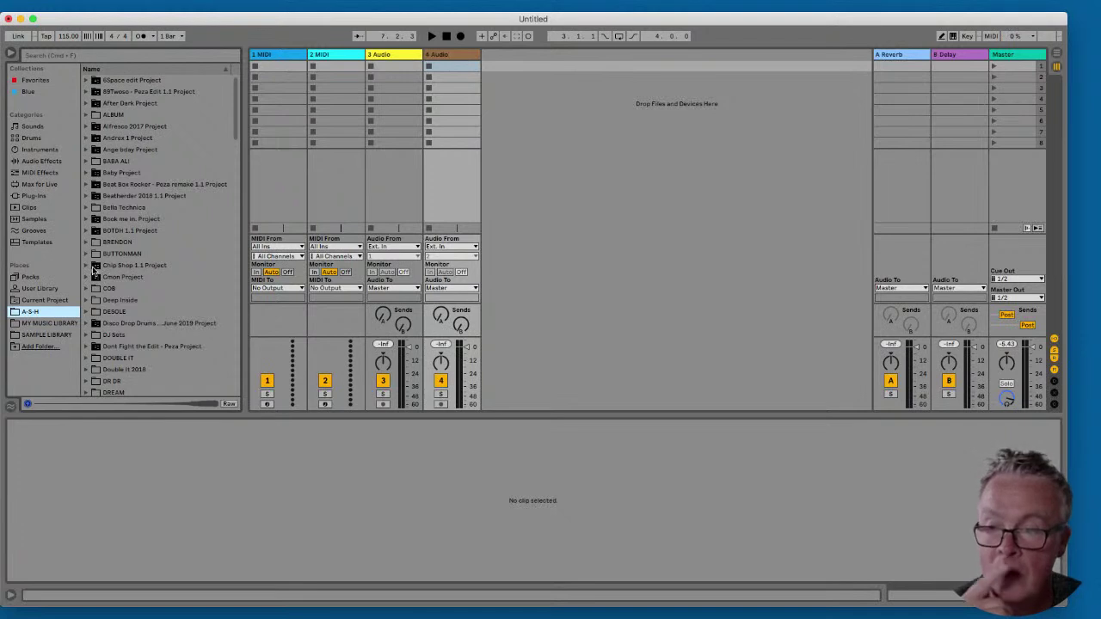
click(43, 324)
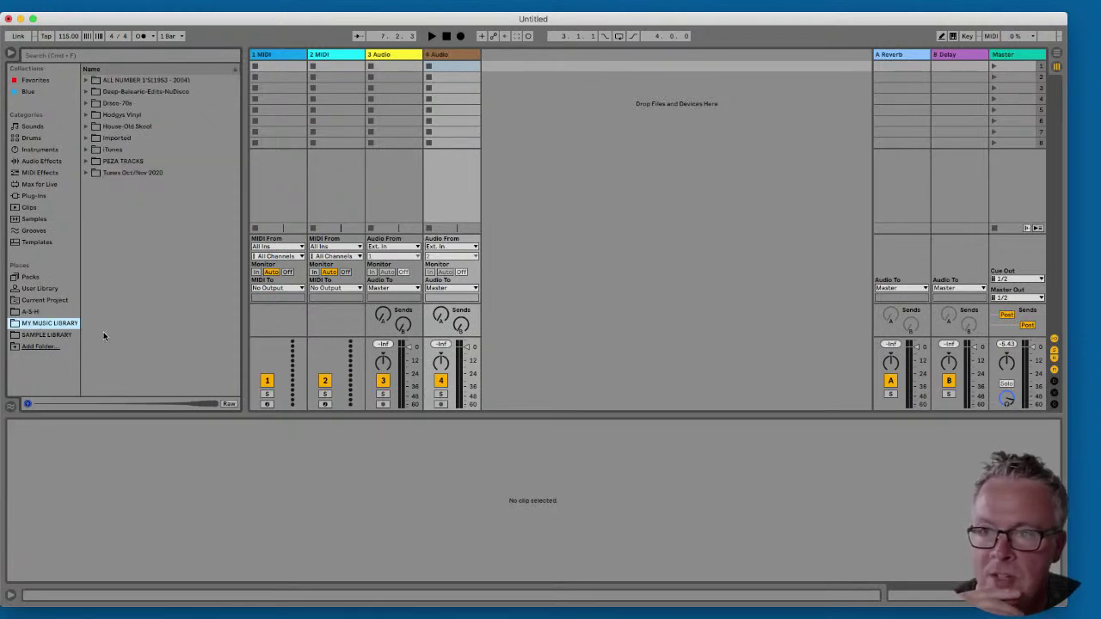
click(52, 336)
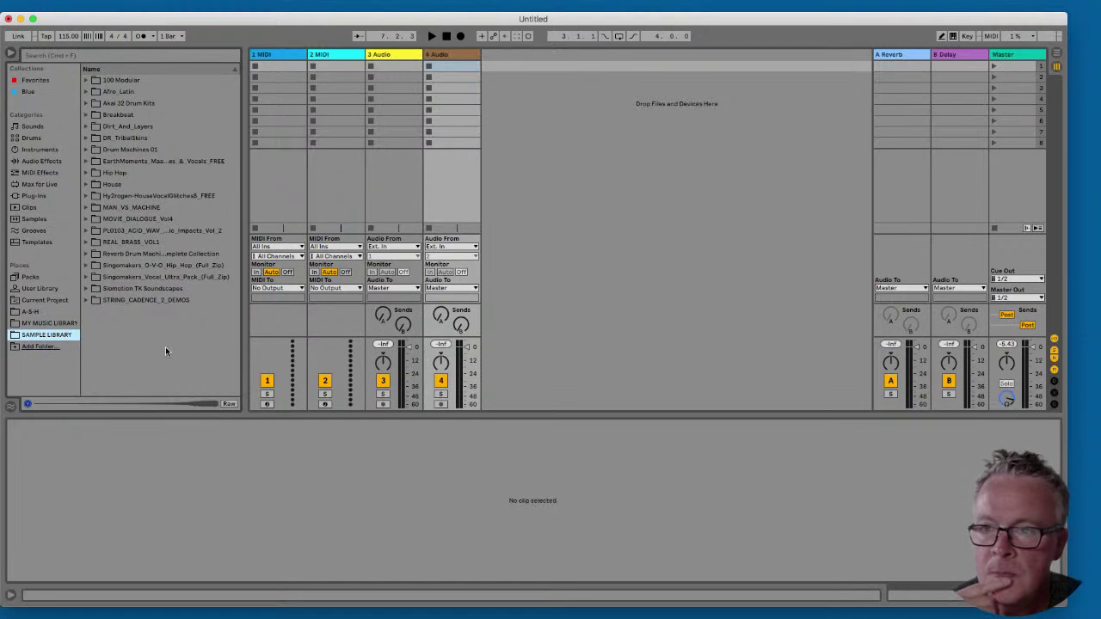
click(87, 185)
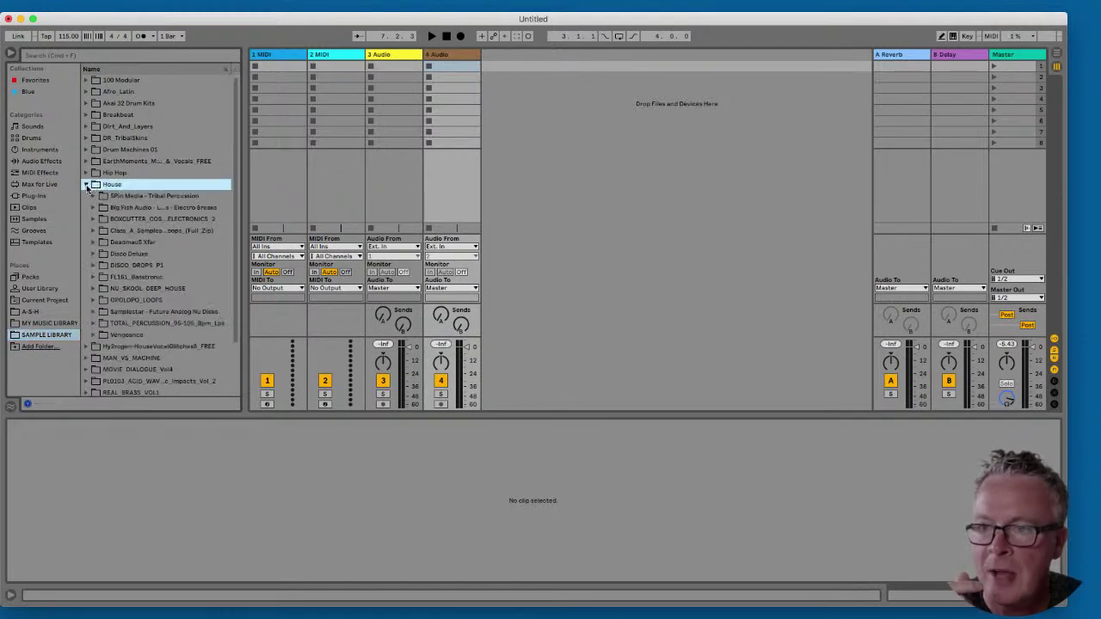
click(87, 185)
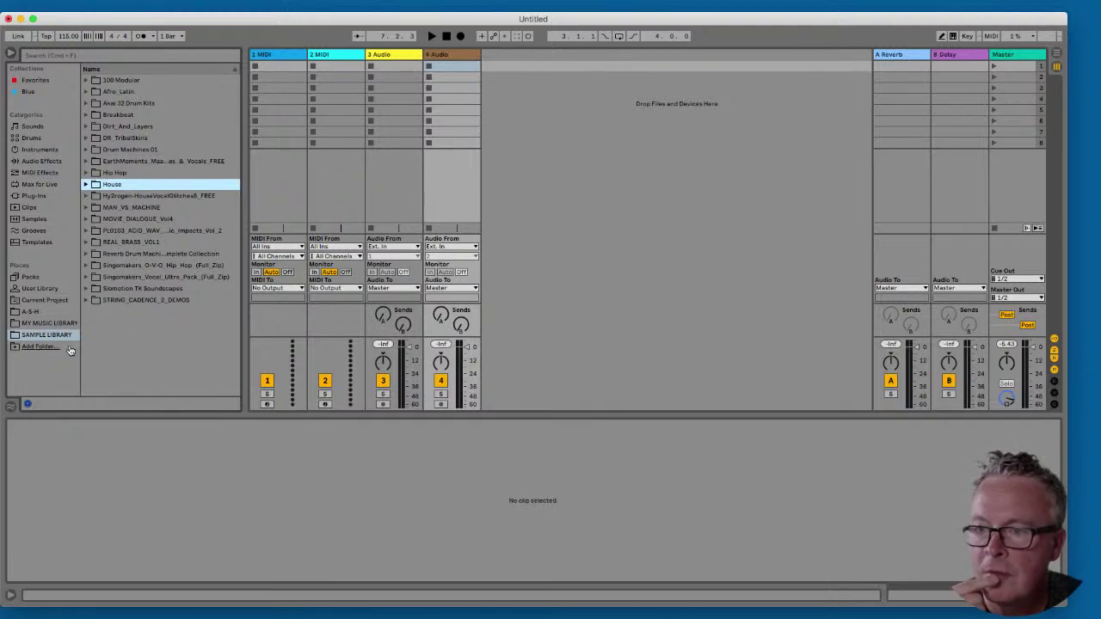
- Add the Dirt_And_Layers folder from SAMPLE LIBRARY to the browser's Places
click(39, 346)
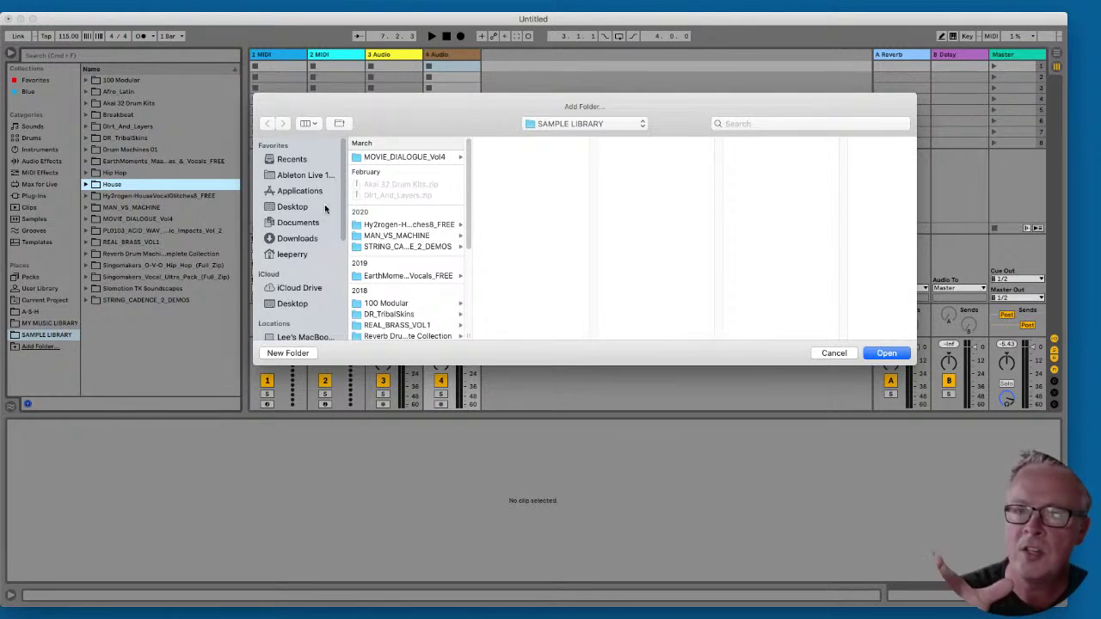
drag(469, 173, 468, 256)
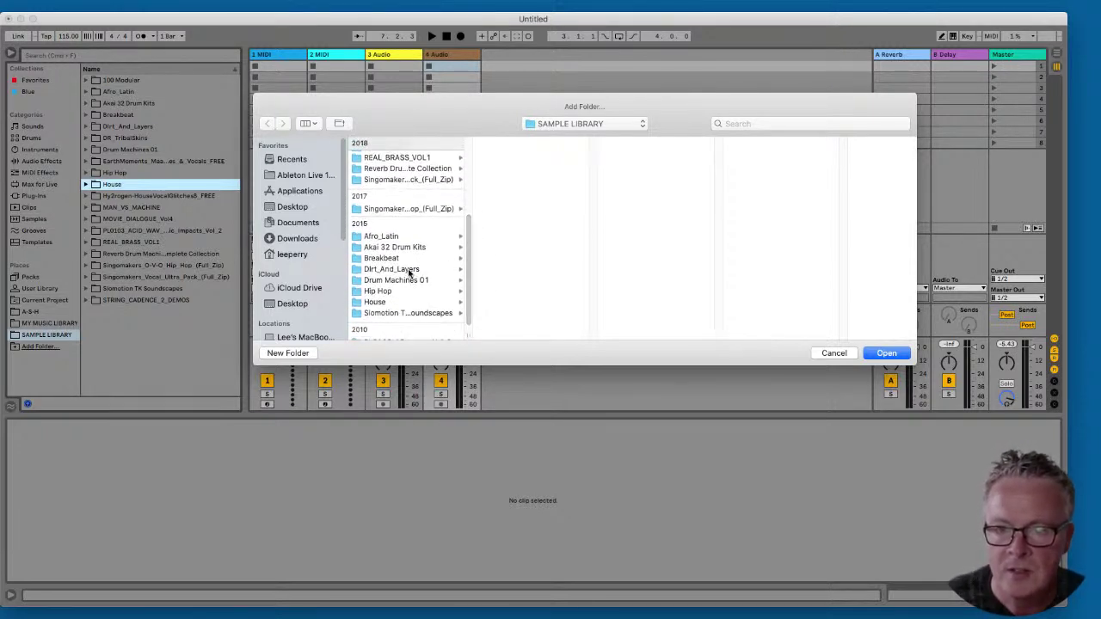
click(410, 270)
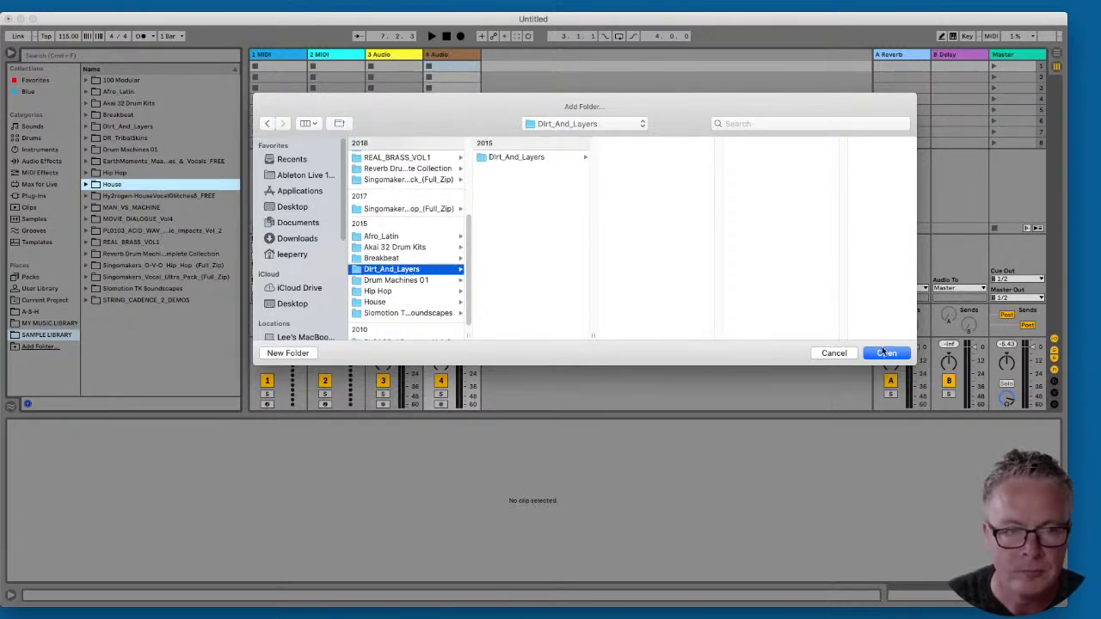
click(886, 353)
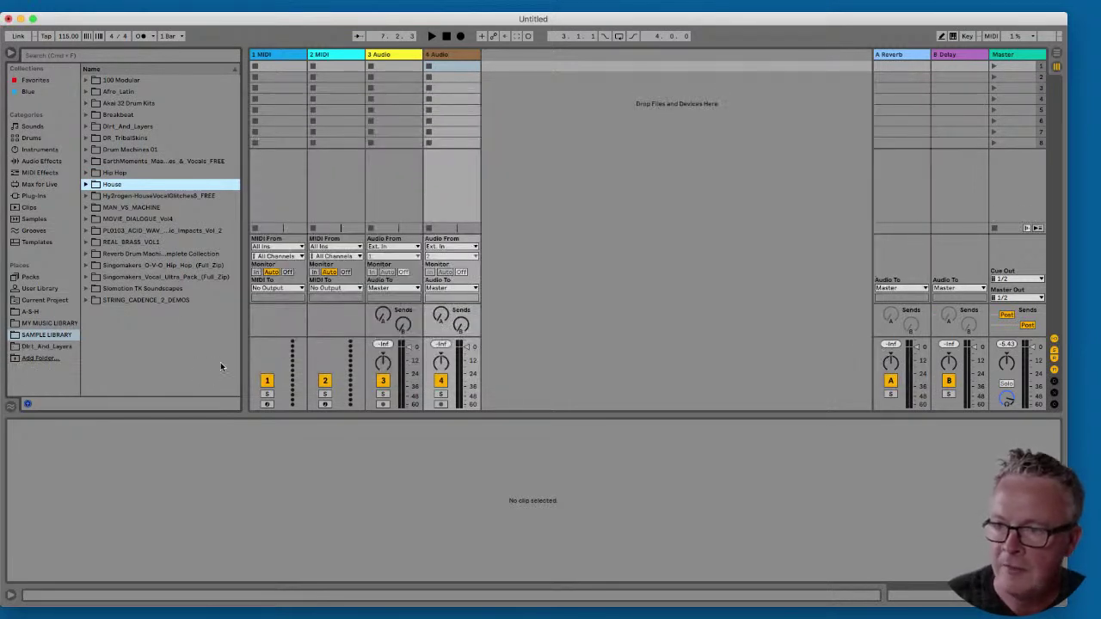
- Look through the contents of the Dirt_And_Layers place, including its DrumLayeringTools subfolder
click(43, 347)
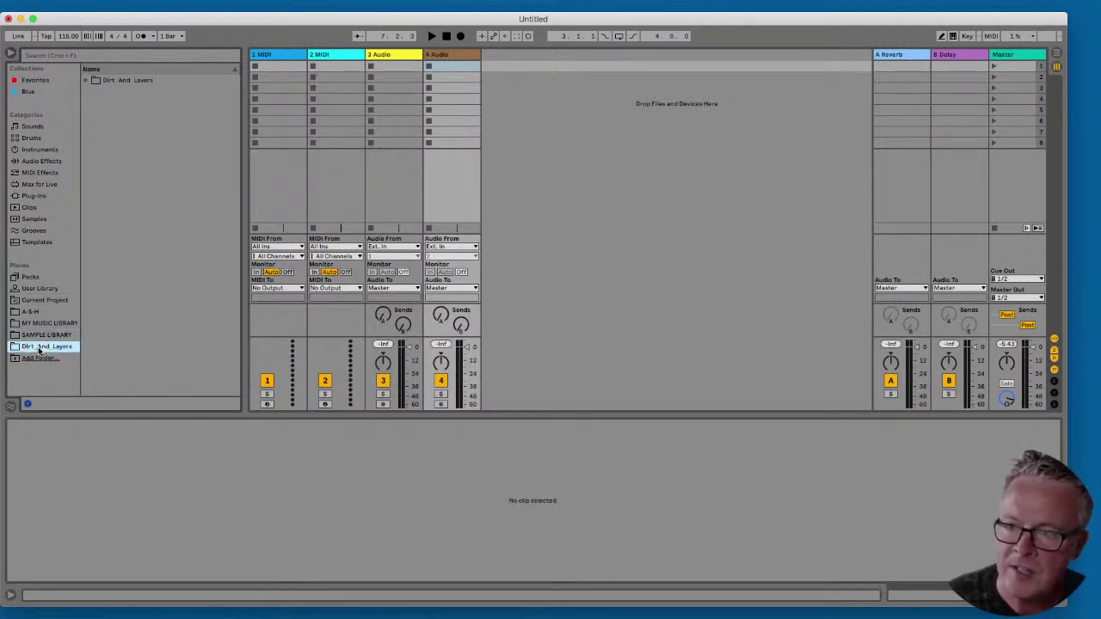
click(119, 79)
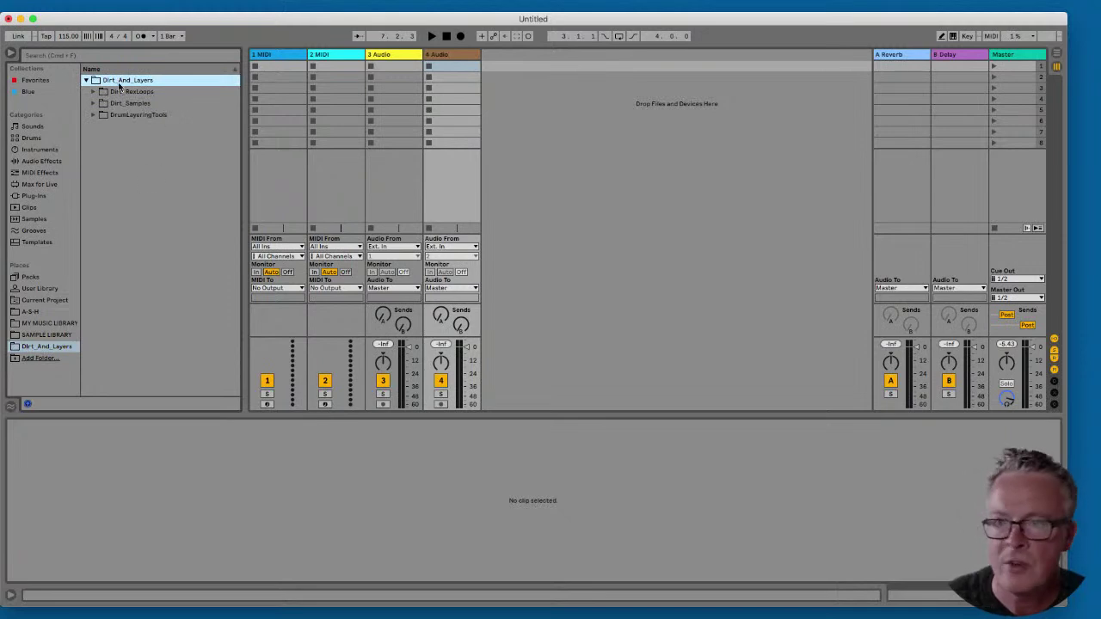
click(92, 115)
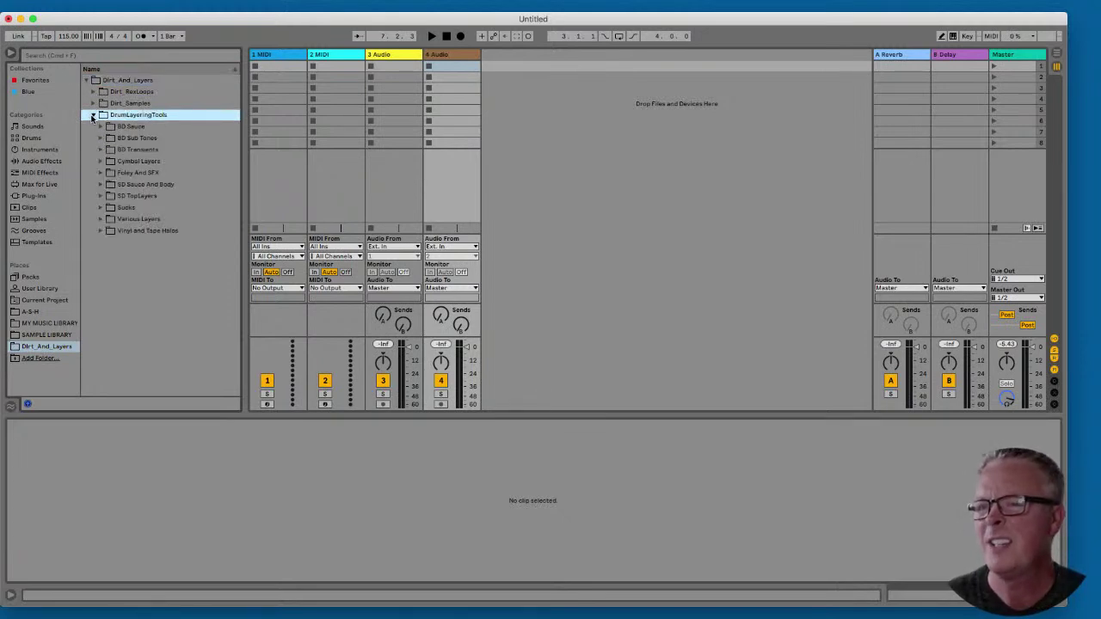
click(92, 115)
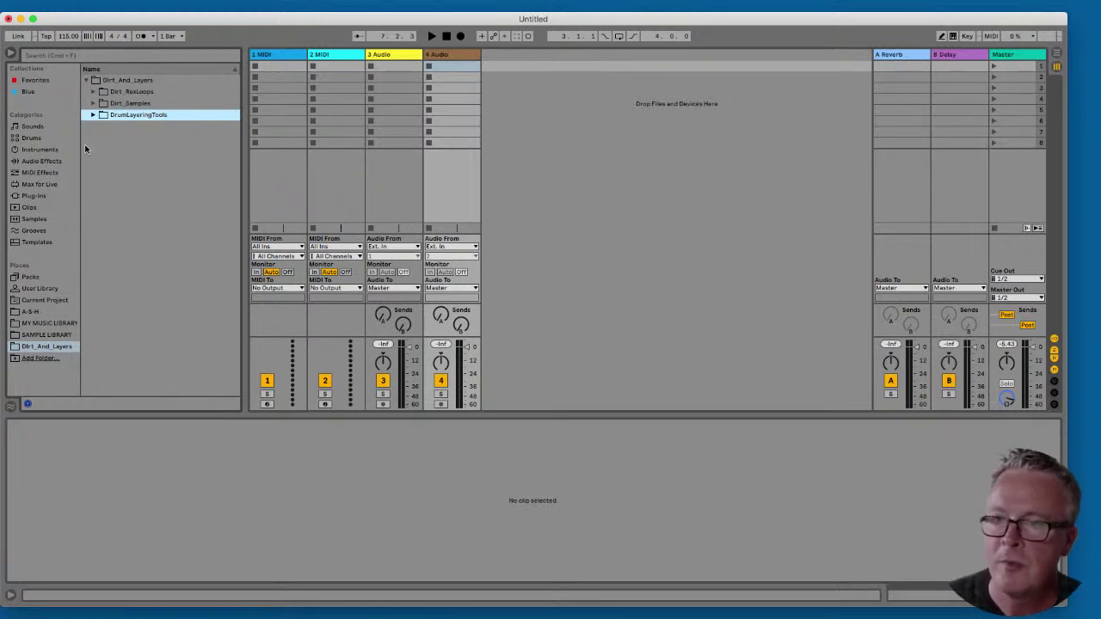
click(93, 114)
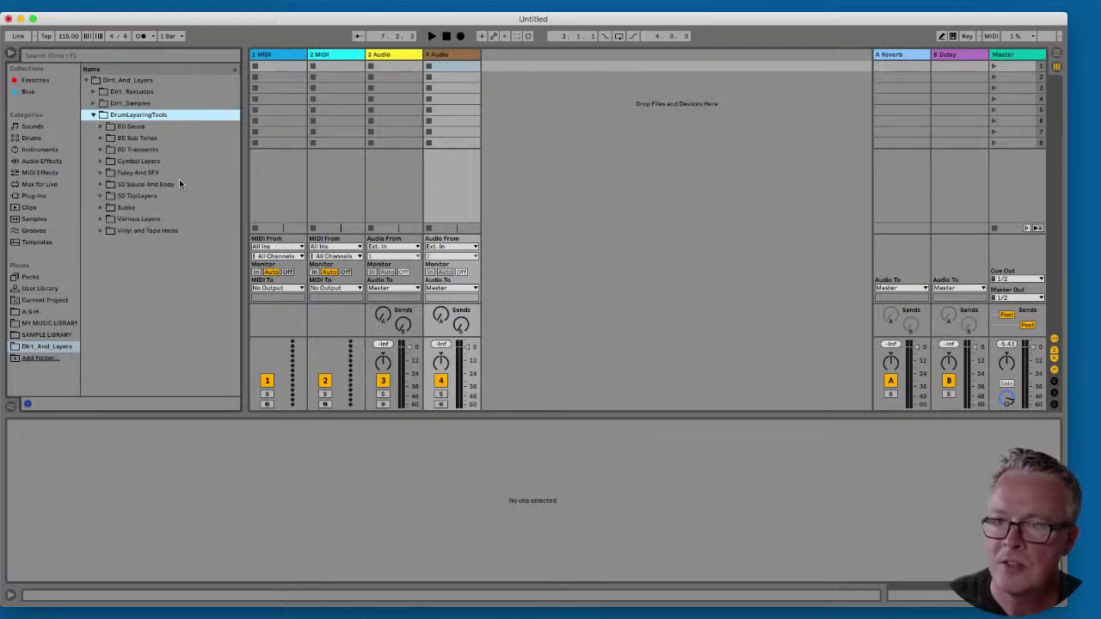
click(94, 114)
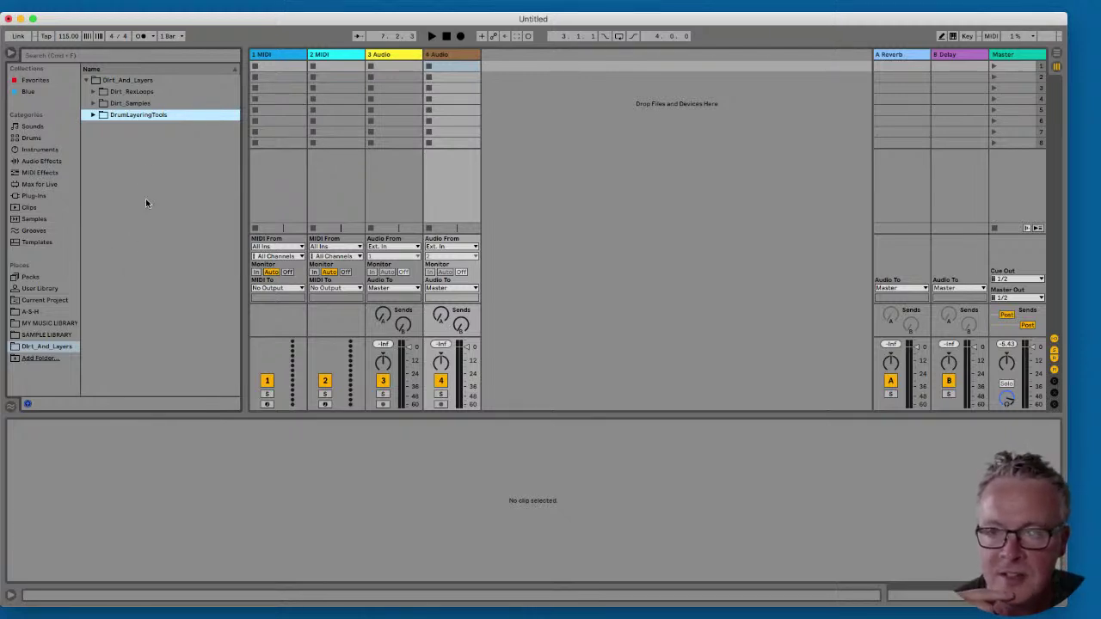
- Narrow the browser and load the 808 Core Kit from the Drums category onto the 1 MIDI track
drag(244, 169, 198, 171)
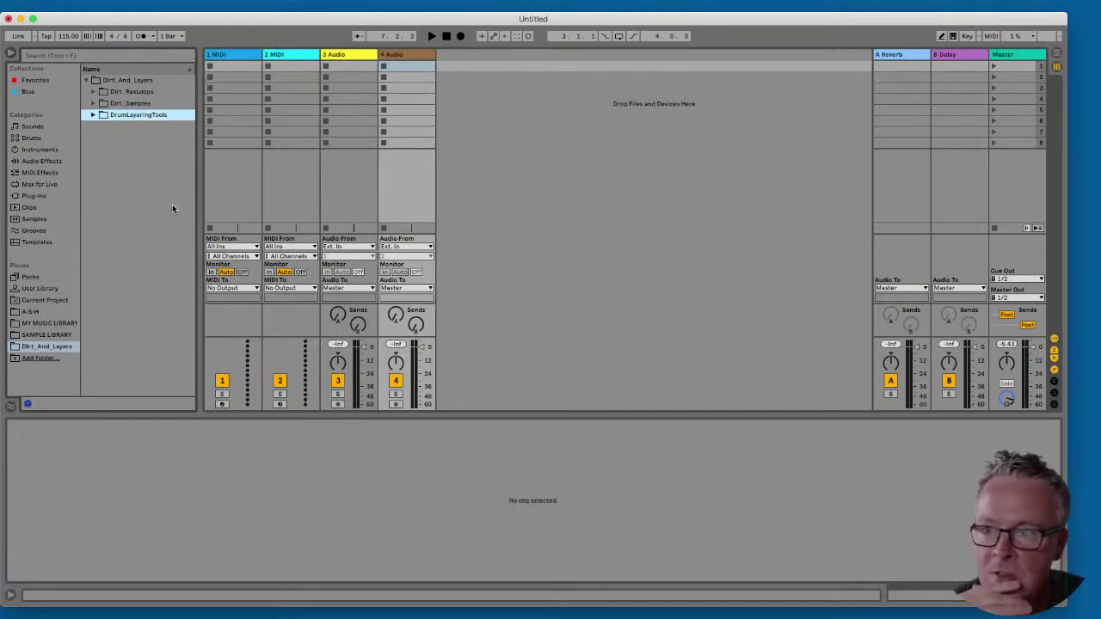
click(234, 54)
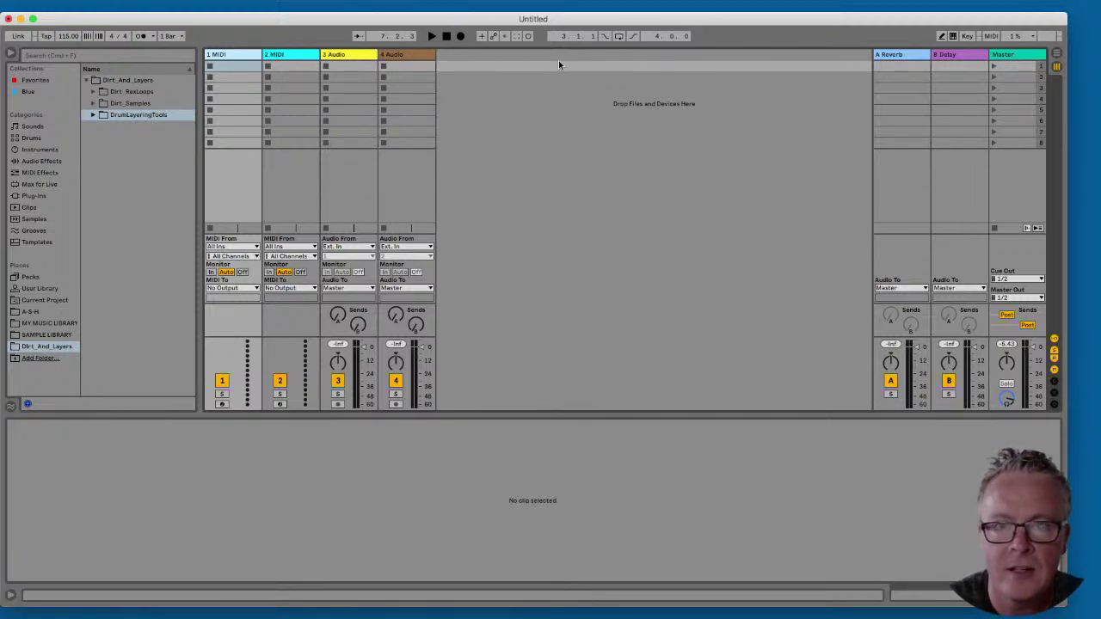
click(35, 140)
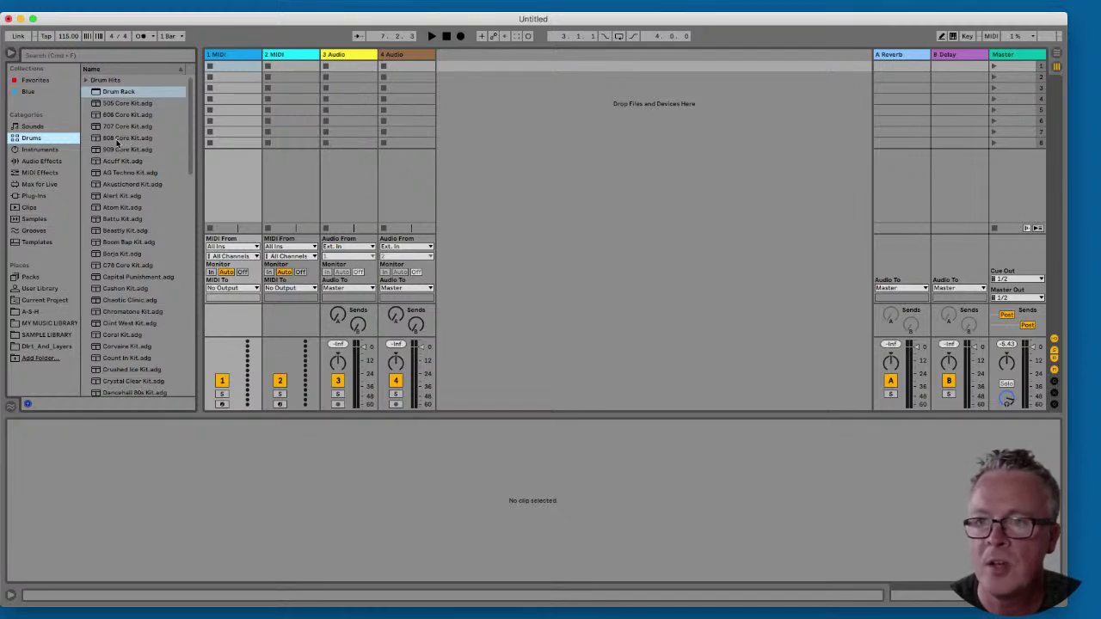
click(118, 137)
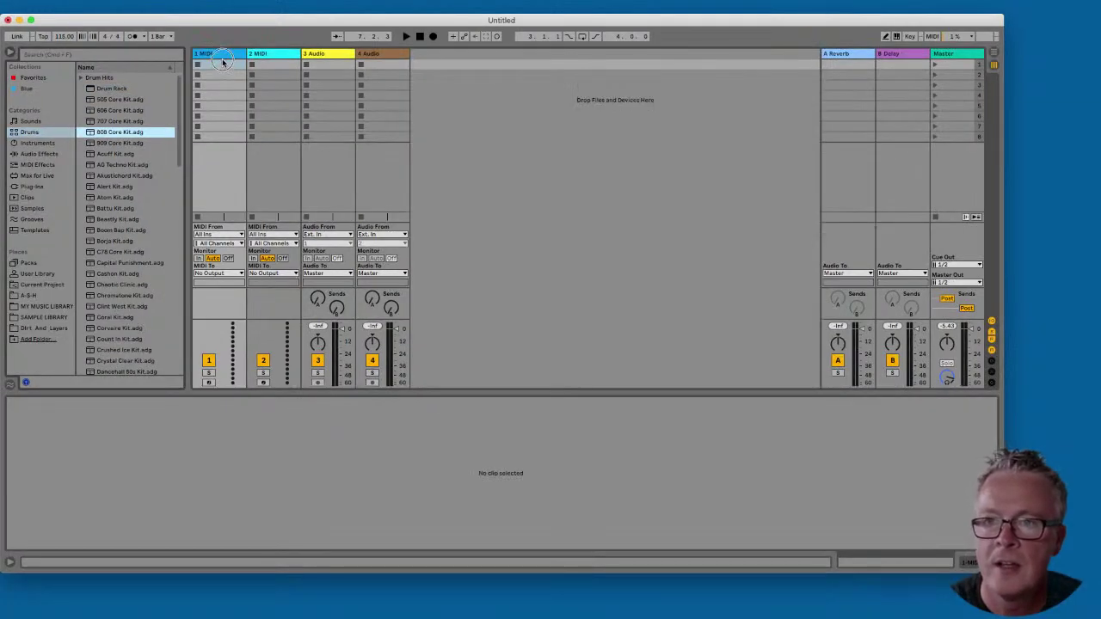
click(221, 57)
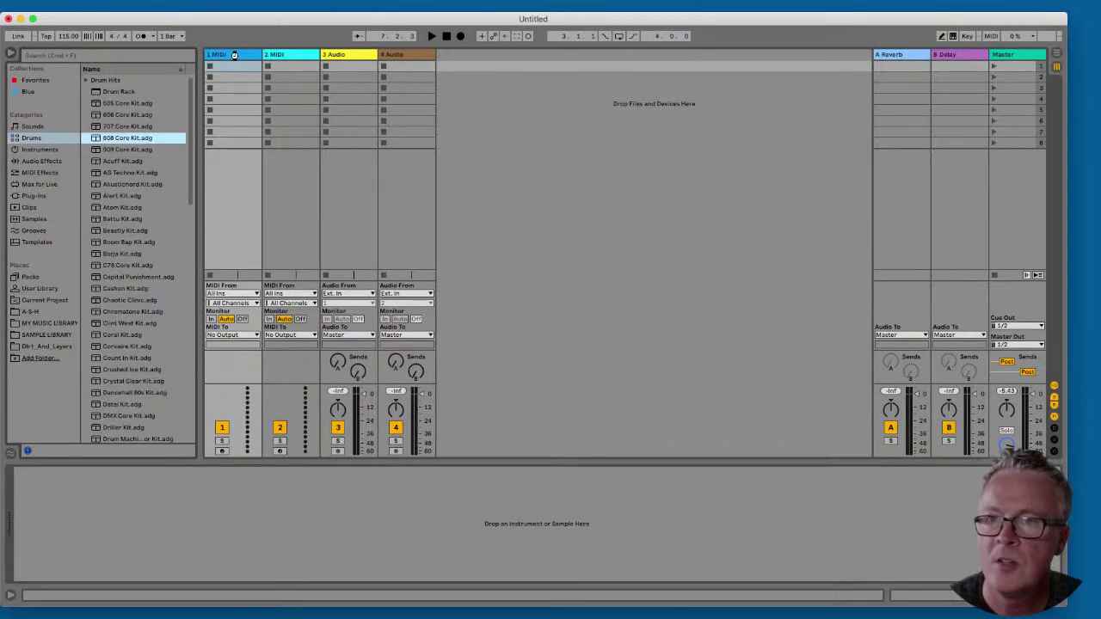
drag(234, 55, 235, 54)
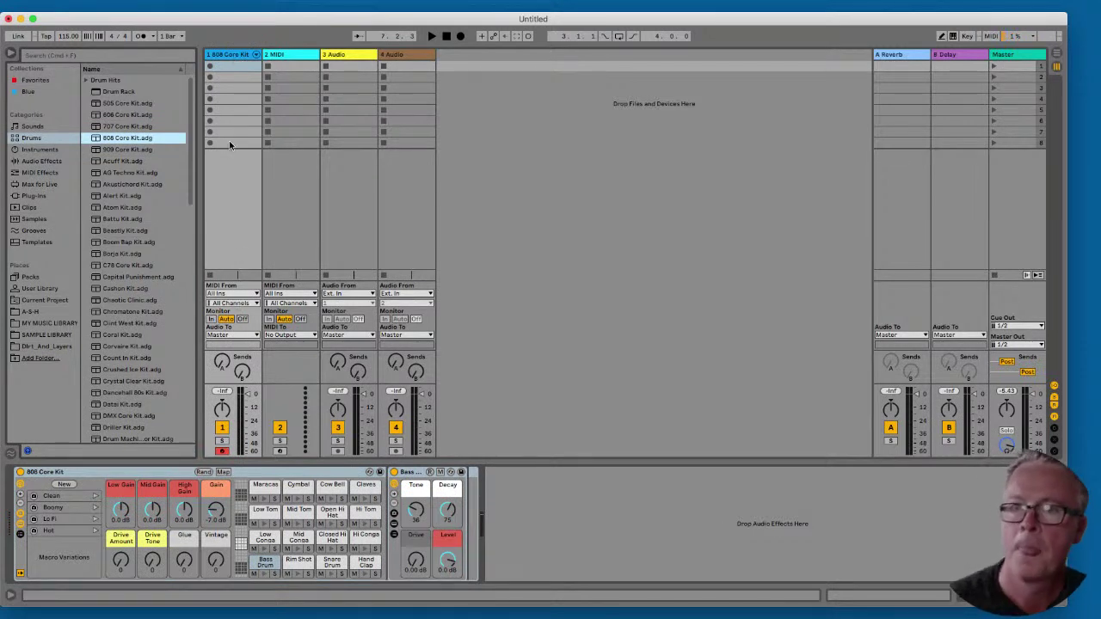
click(234, 55)
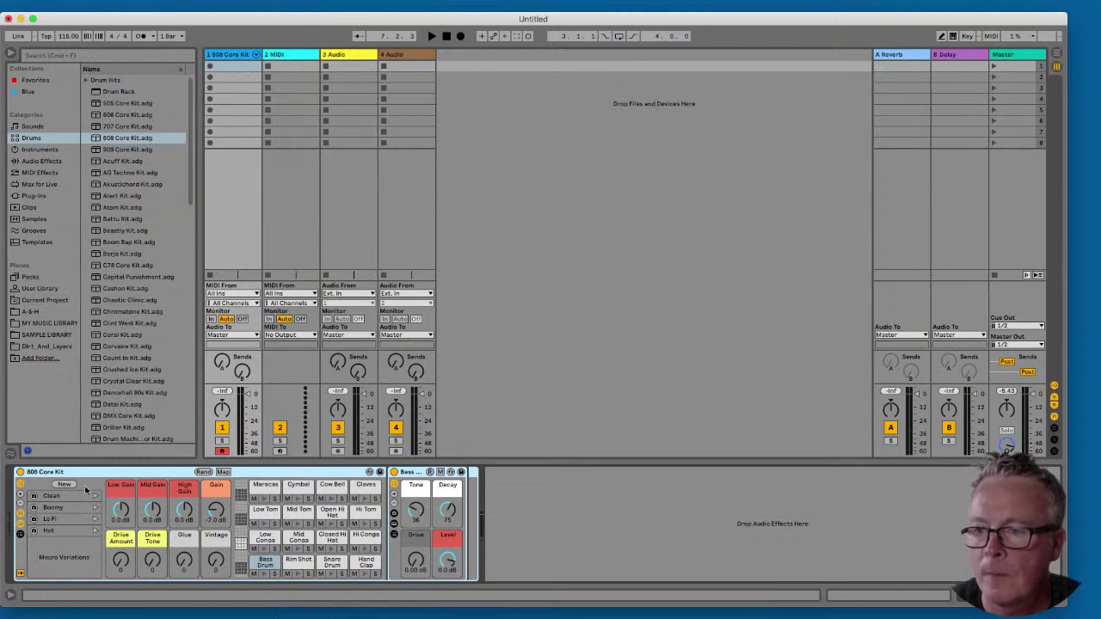
- Create an empty MIDI clip in the first slot of the 808 Core Kit track and enlarge the note editor to show all drum lanes
double_click(248, 66)
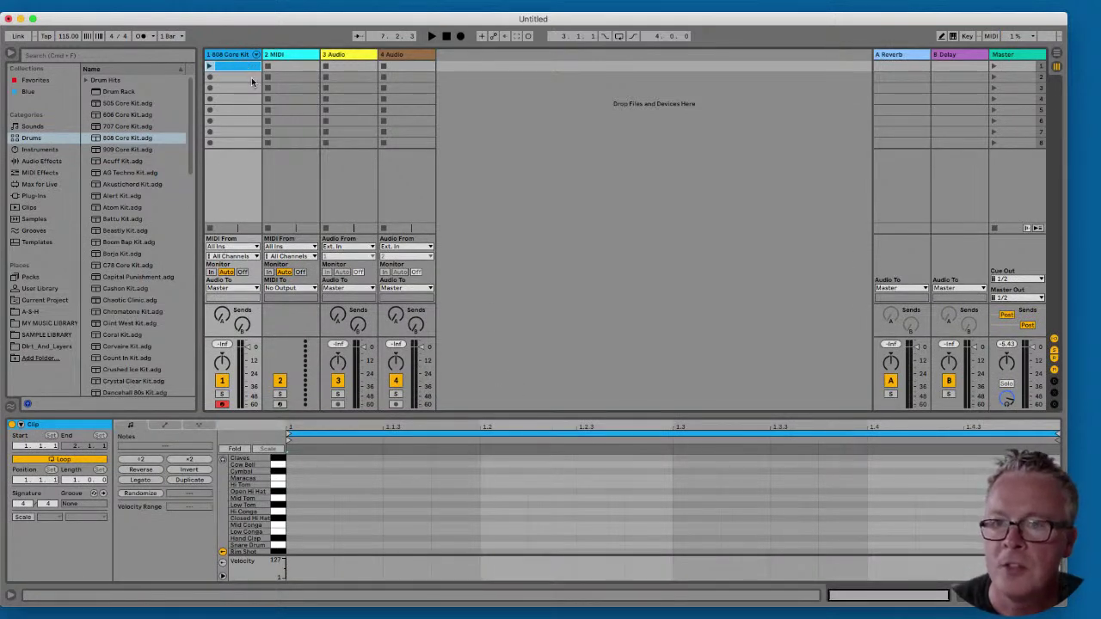
mouse_move(491, 414)
mouse_down()
mouse_move(491, 327)
mouse_move(432, 332)
mouse_up()
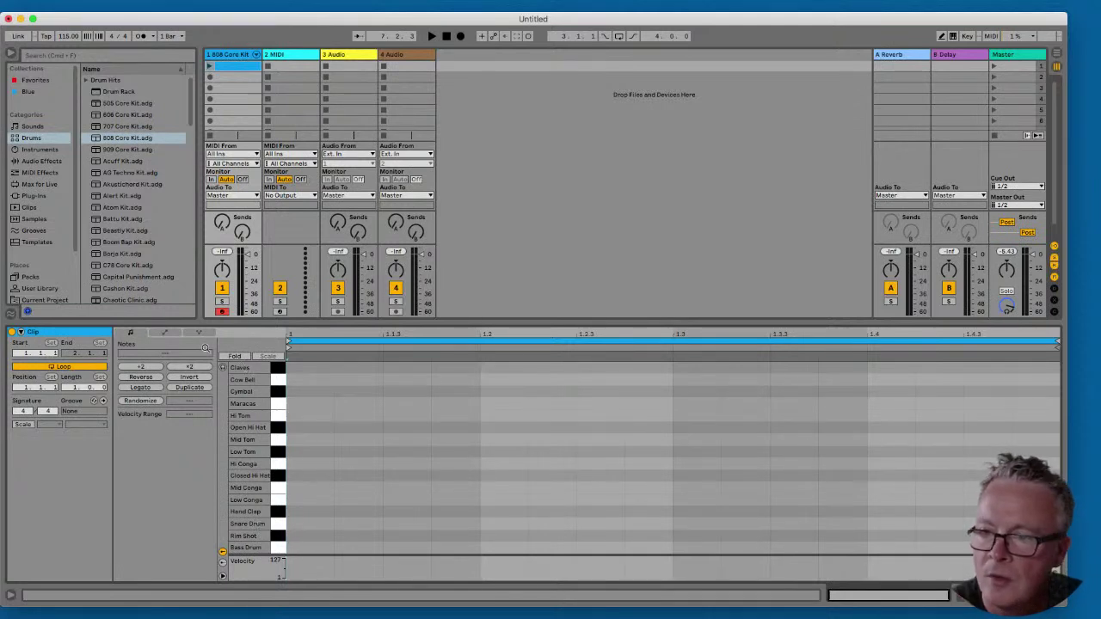
click(170, 334)
click(141, 335)
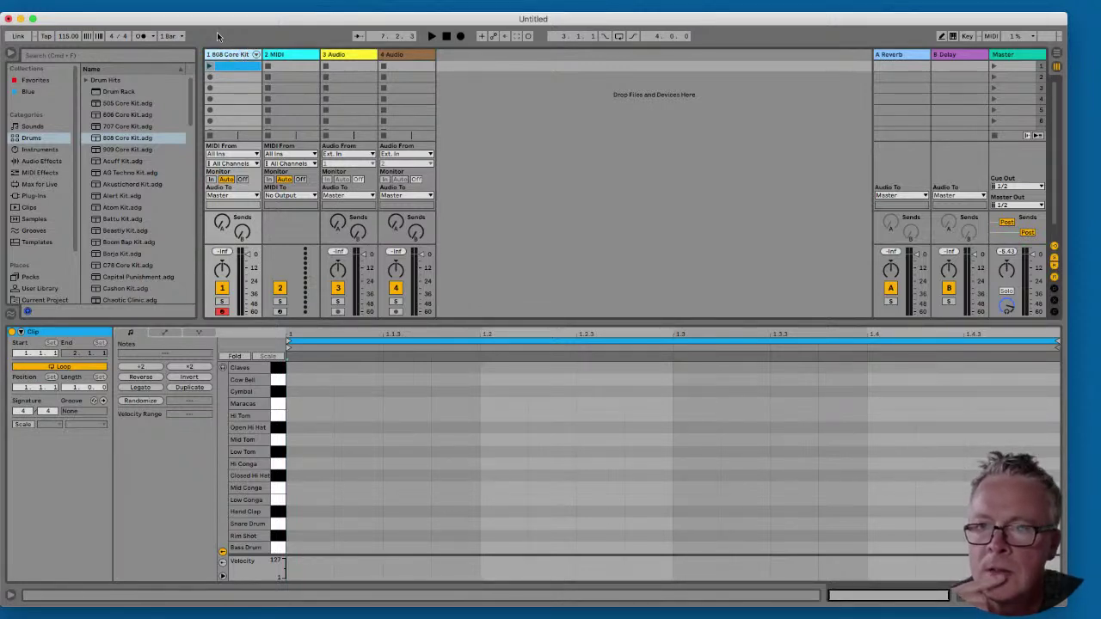
- Add Bass Drum notes on all four beats of the clip and remove the one on the first beat
double_click(317, 550)
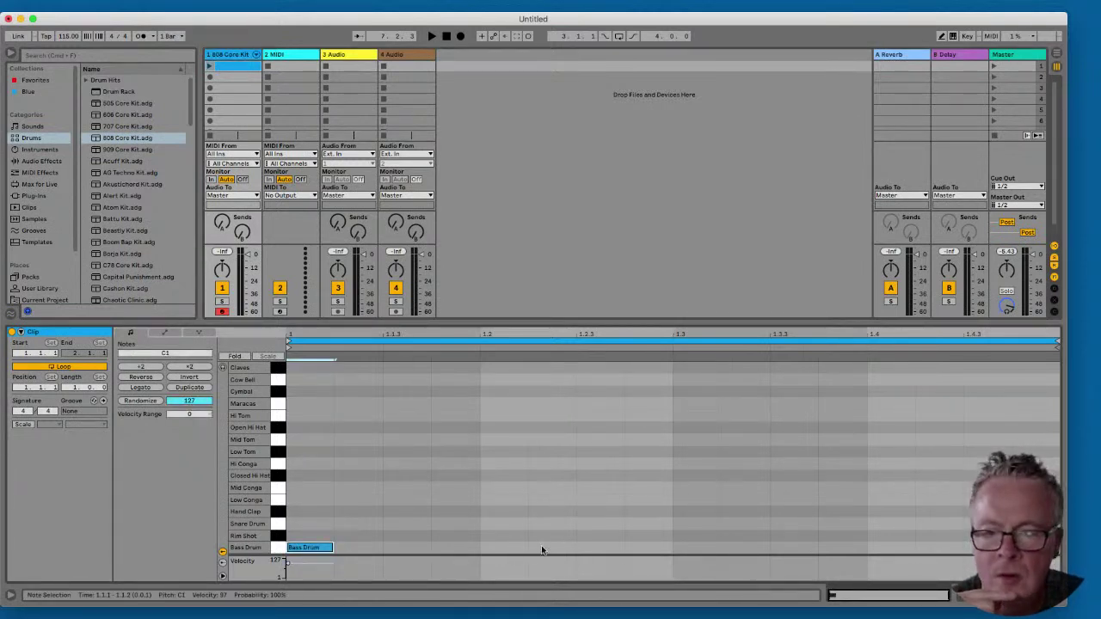
double_click(504, 548)
double_click(698, 548)
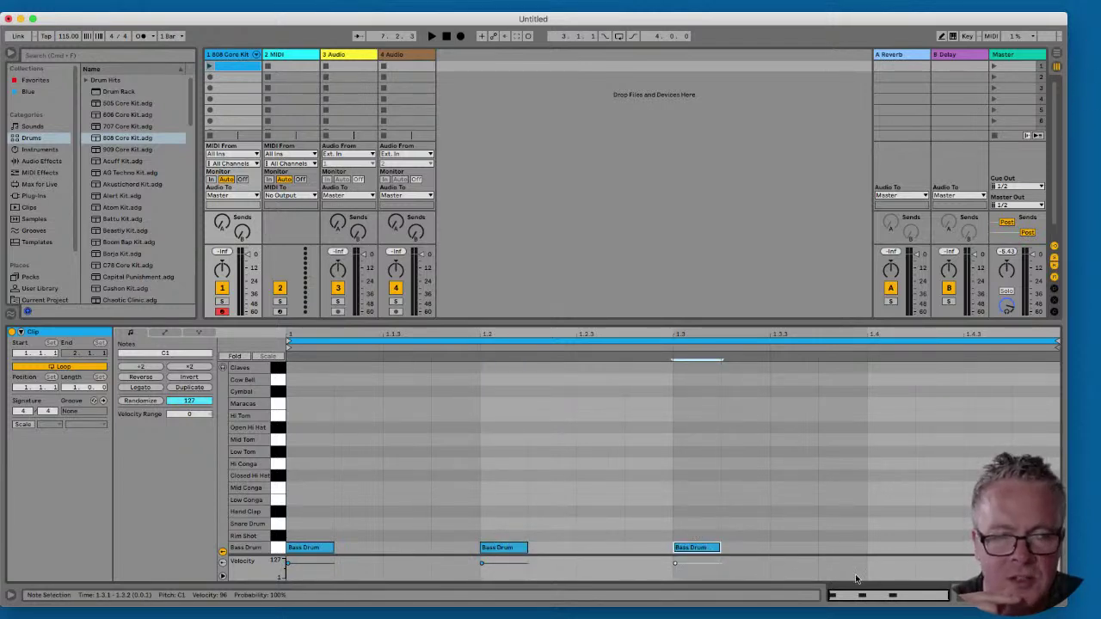
double_click(879, 549)
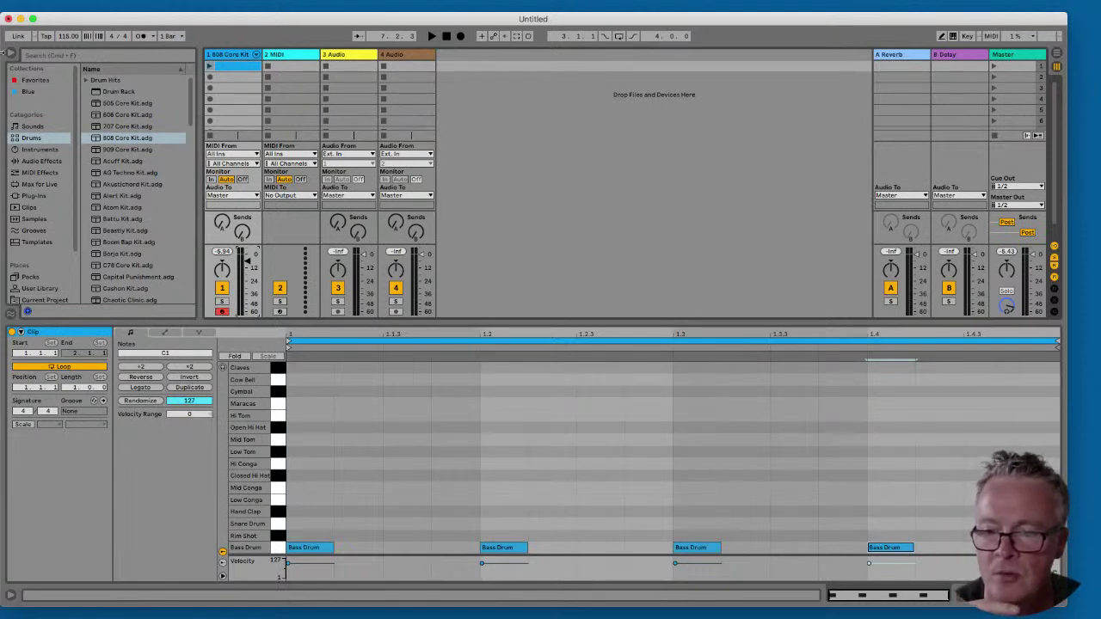
double_click(315, 547)
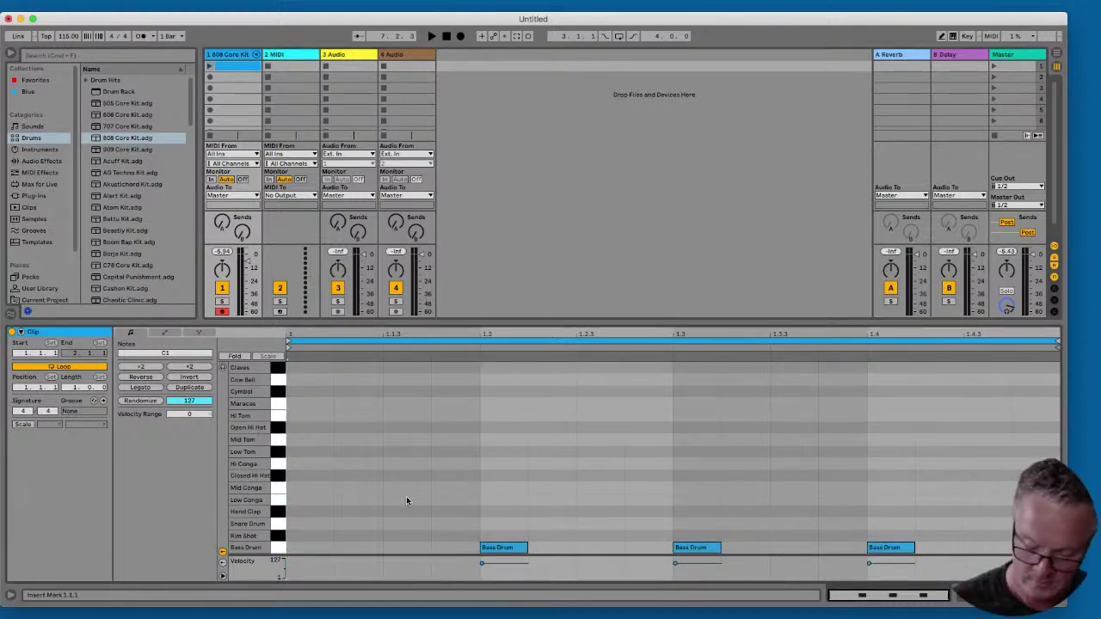
- In Draw Mode, add a Bass Drum note on beat 1, and erase and redraw the Bass Drum notes on beats 2, 3 and 4
click(942, 37)
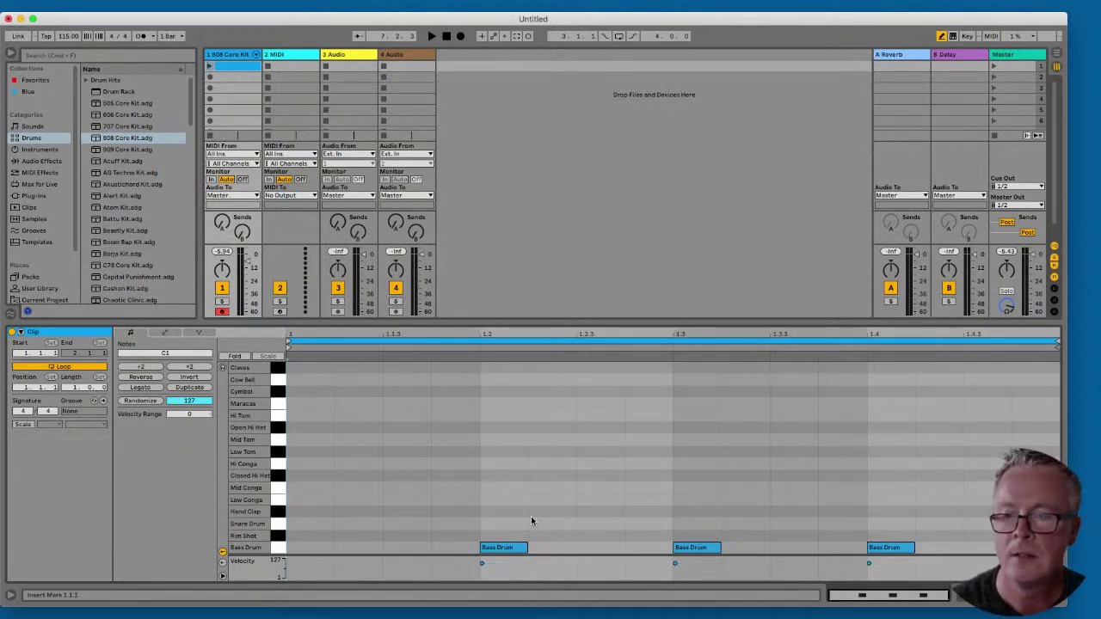
click(323, 547)
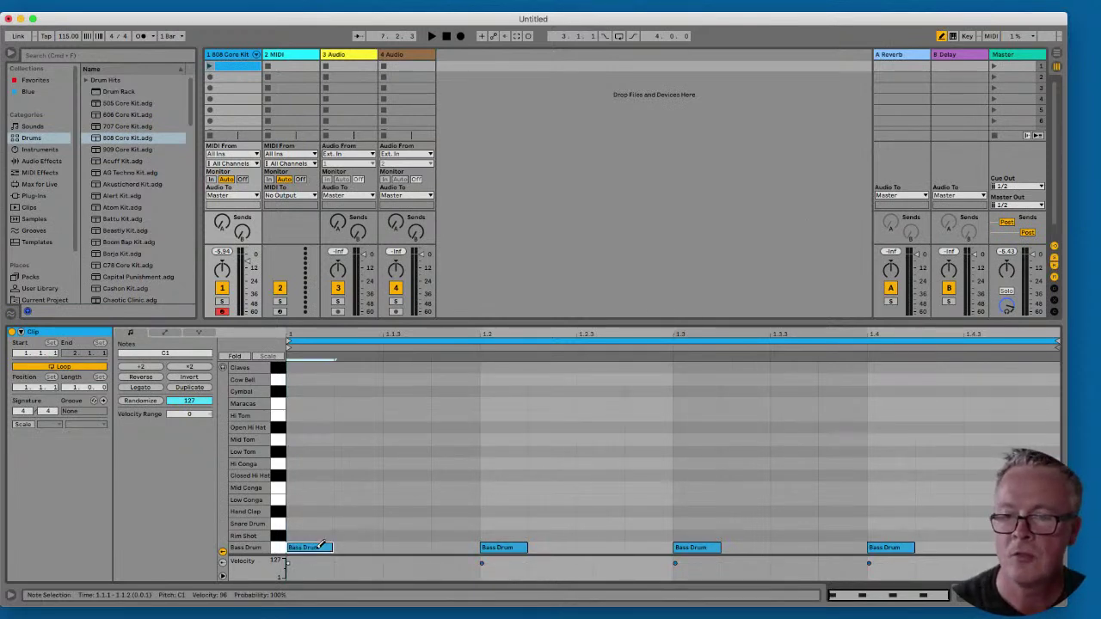
click(514, 547)
click(514, 547)
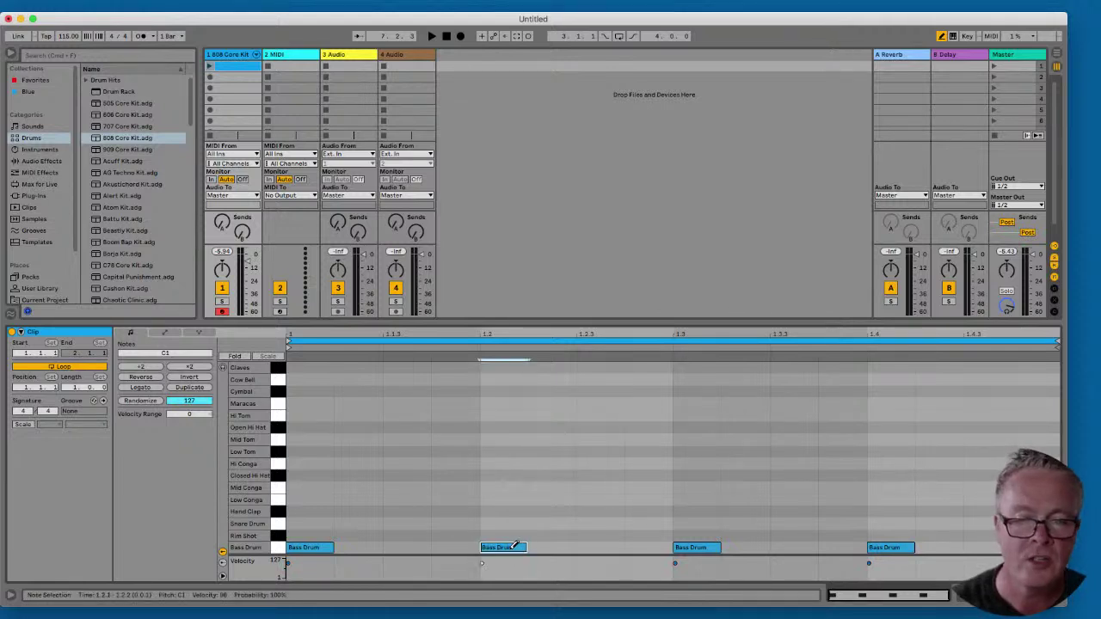
click(704, 548)
click(704, 547)
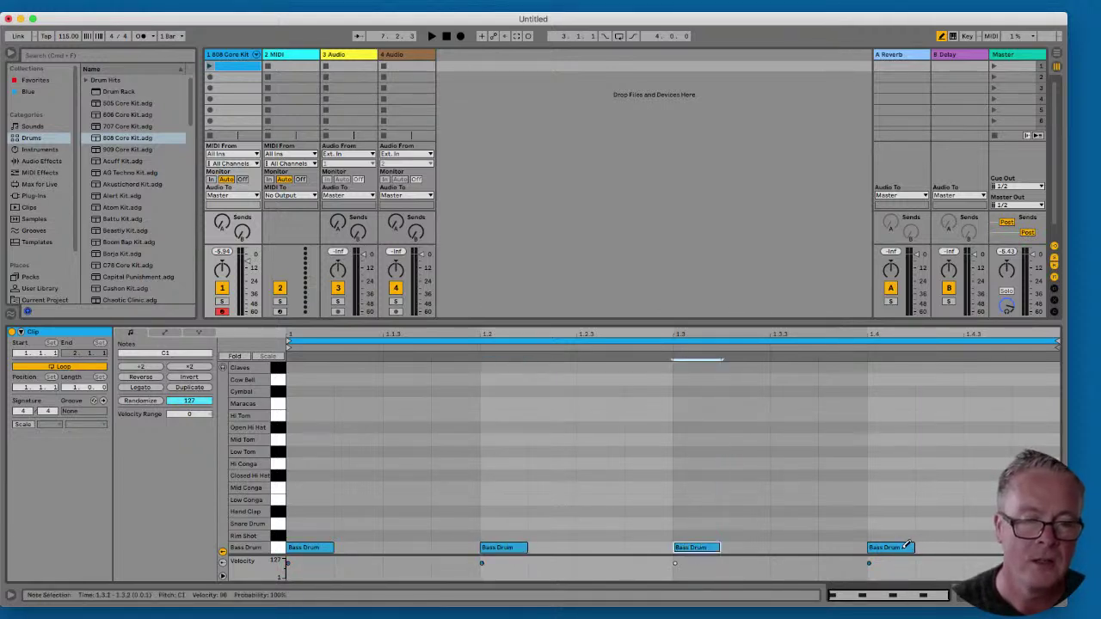
click(903, 547)
click(903, 547)
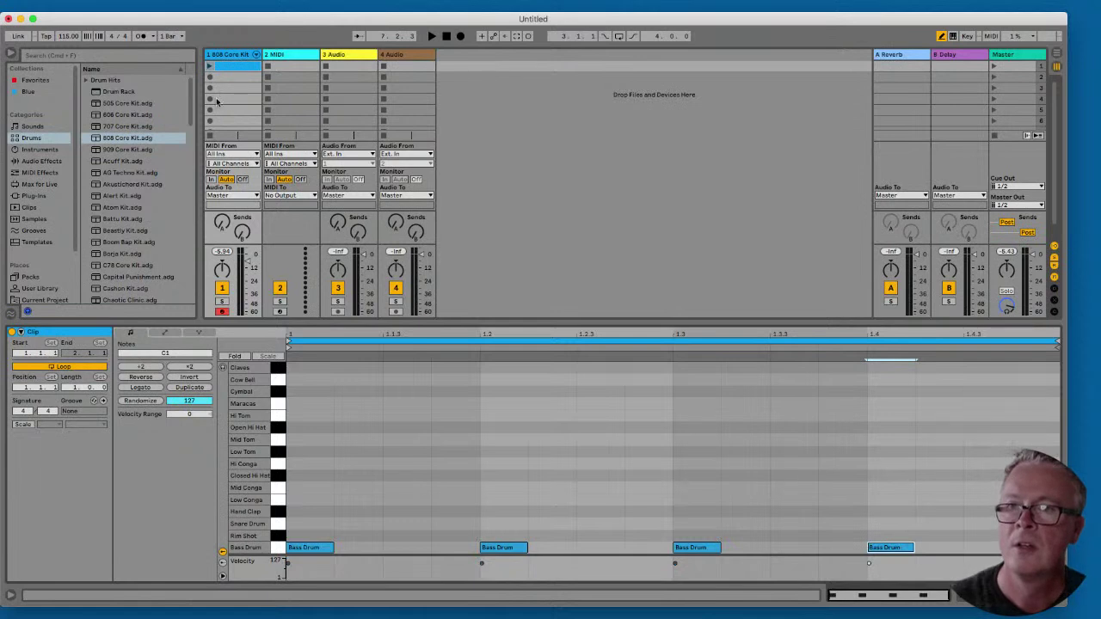
- Add and remove an Open Hi Hat note on beat 3, once with Draw Mode off and once with it on
click(941, 38)
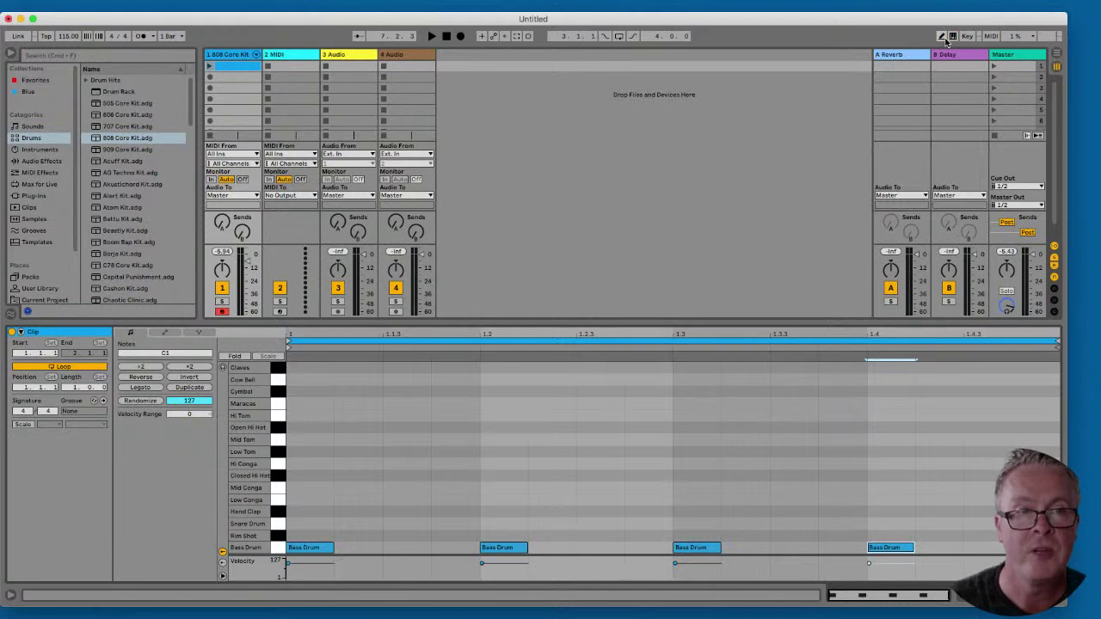
key(b)
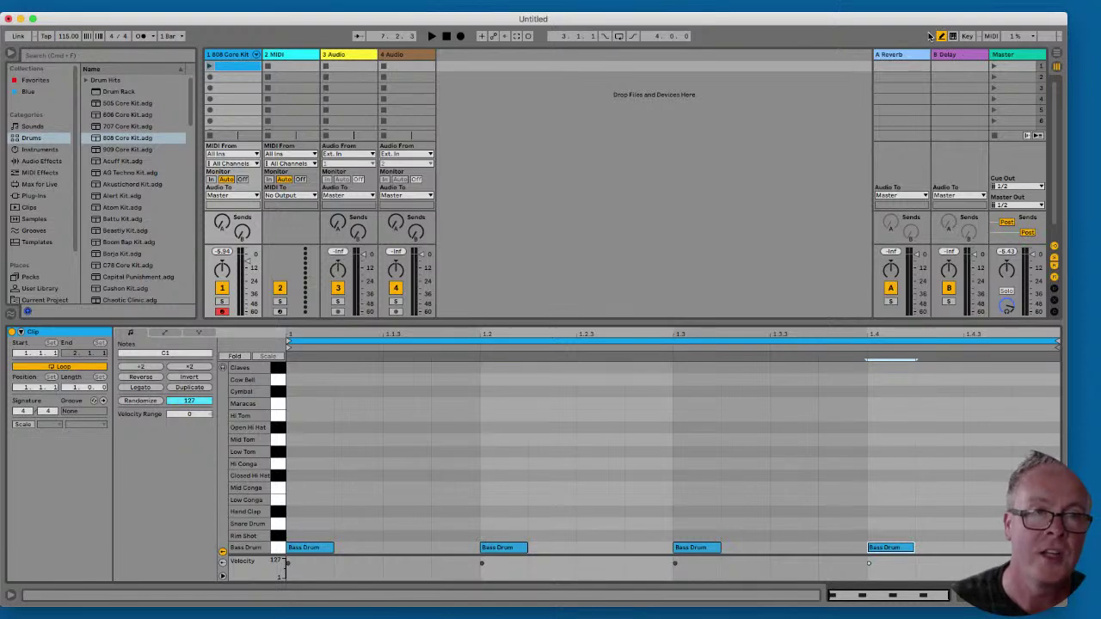
key(b)
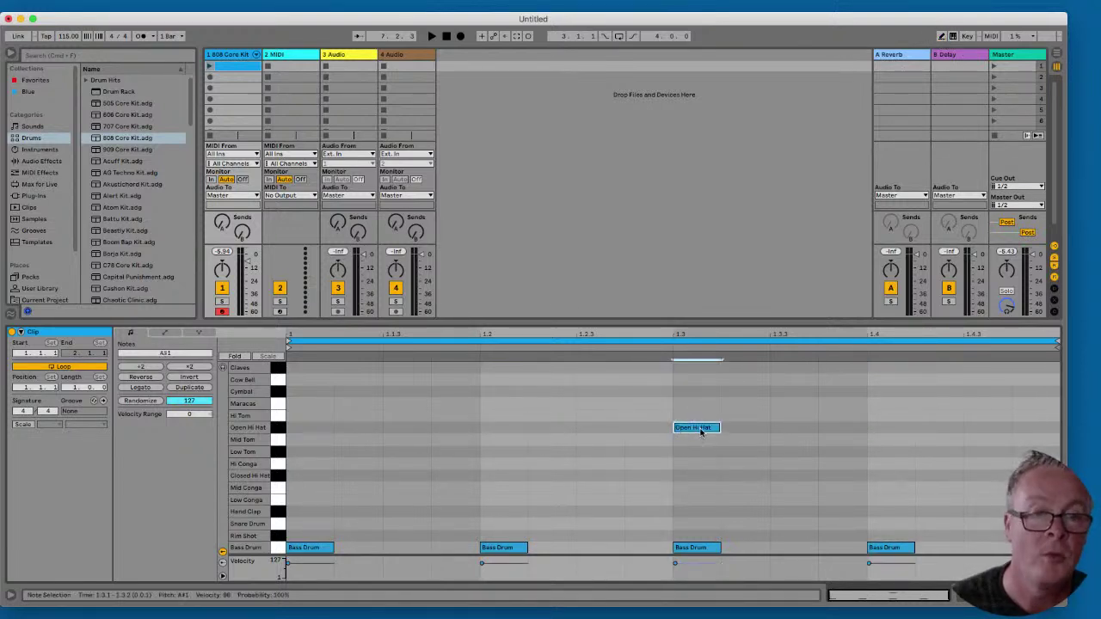
double_click(701, 431)
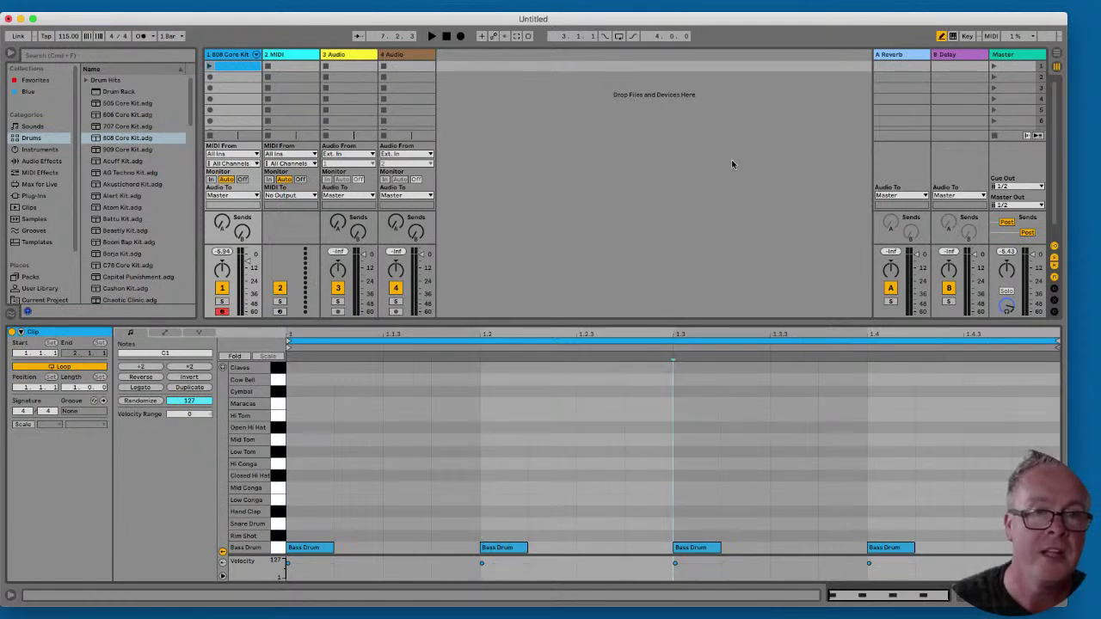
click(691, 427)
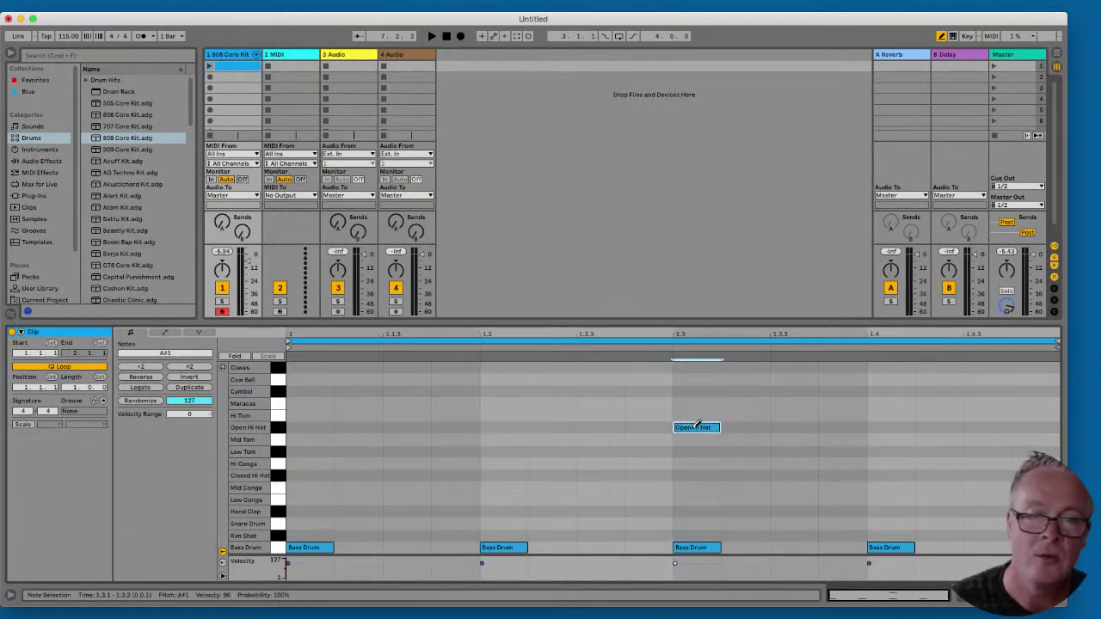
click(698, 426)
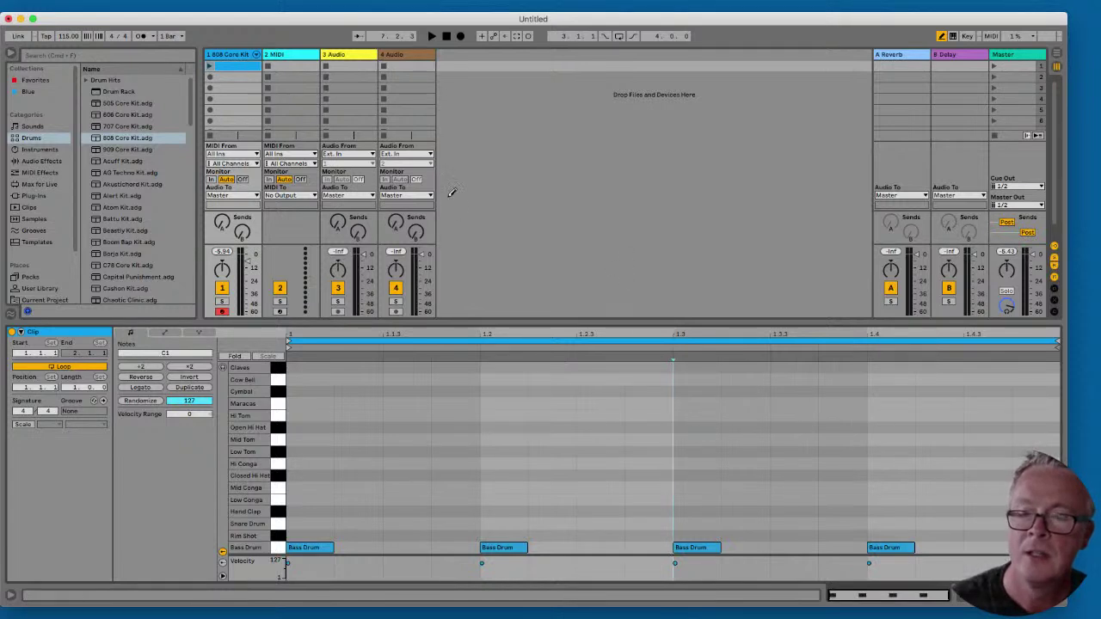
- Erase all four Bass Drum notes in Draw Mode and draw them again on beats 1 to 4
click(325, 545)
click(504, 545)
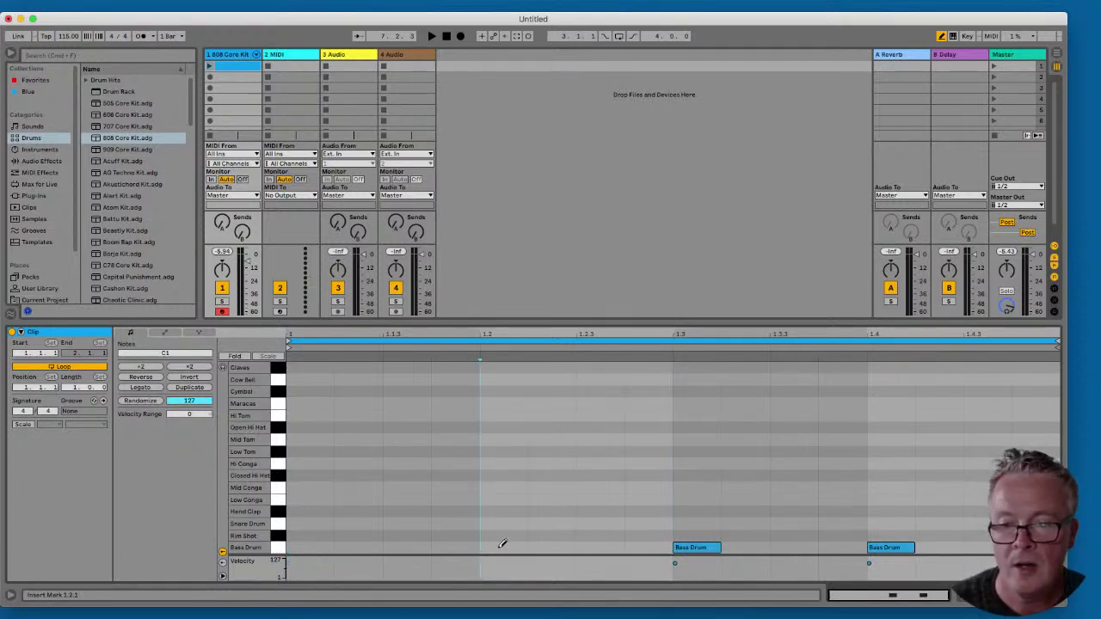
click(712, 545)
click(905, 545)
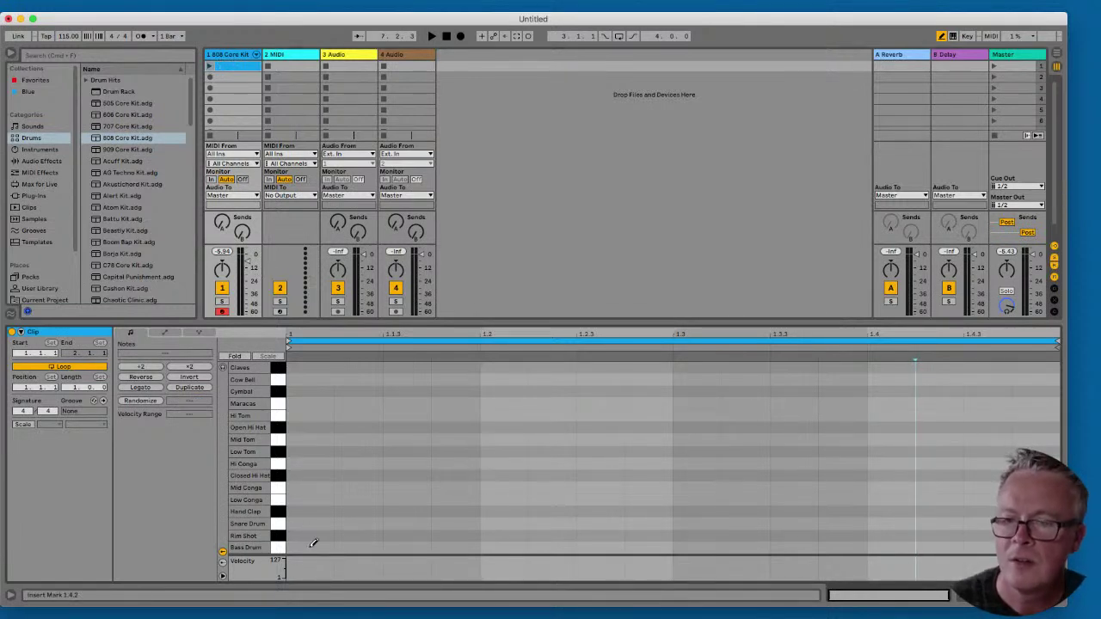
click(313, 545)
click(504, 547)
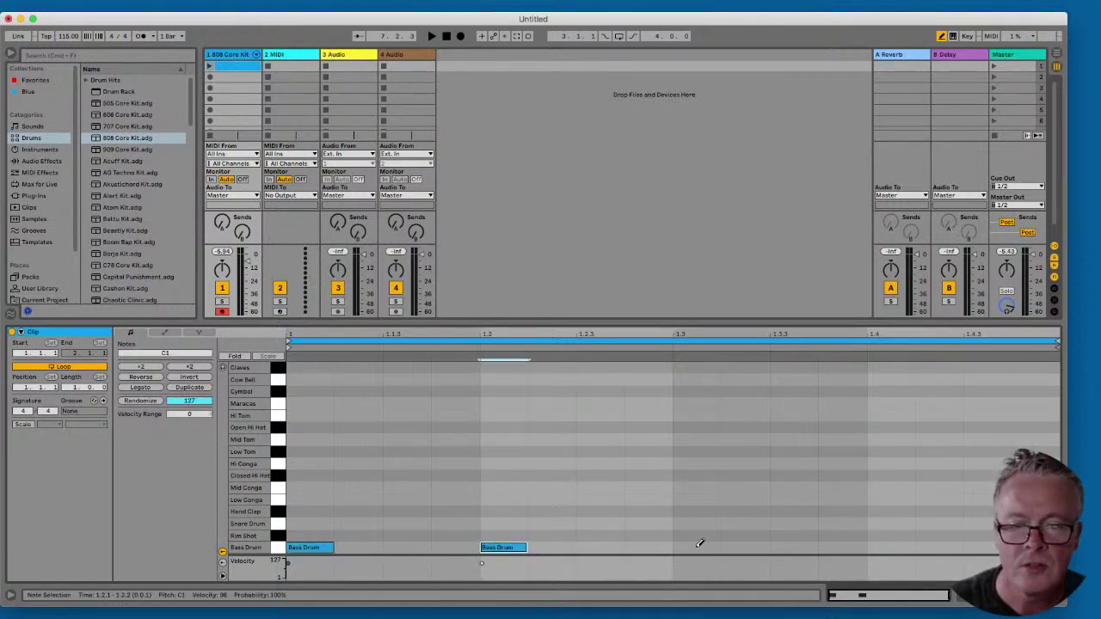
click(698, 547)
click(890, 548)
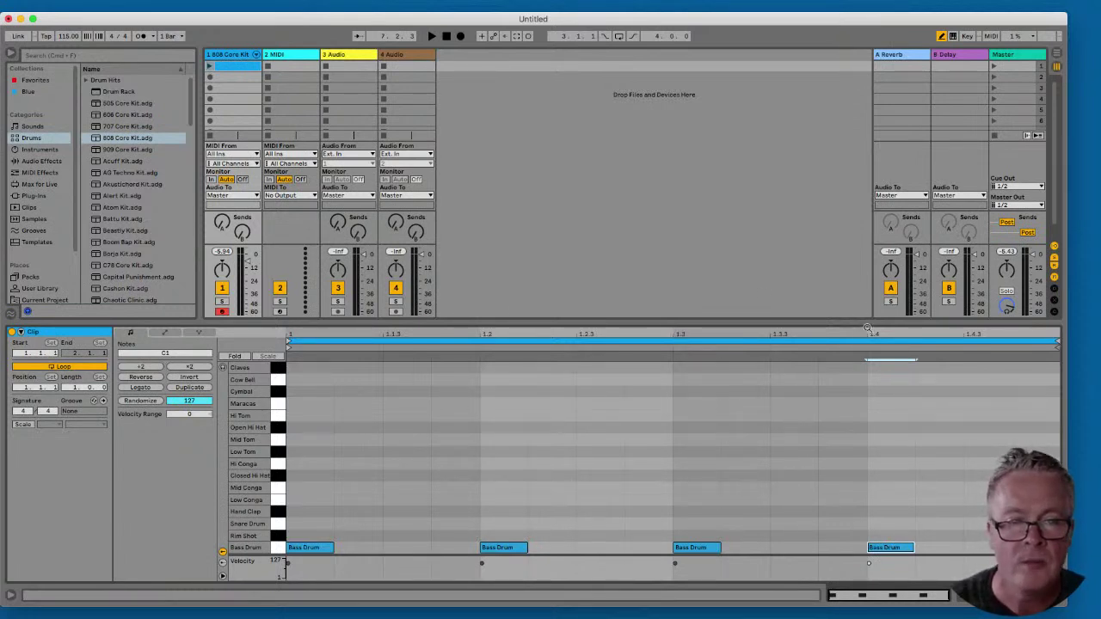
- Launch the clip and draw Closed Hi Hat notes at 1.1.3, 1.2.3, 1.3.3, 1.4.3 and 1.4.4
click(209, 67)
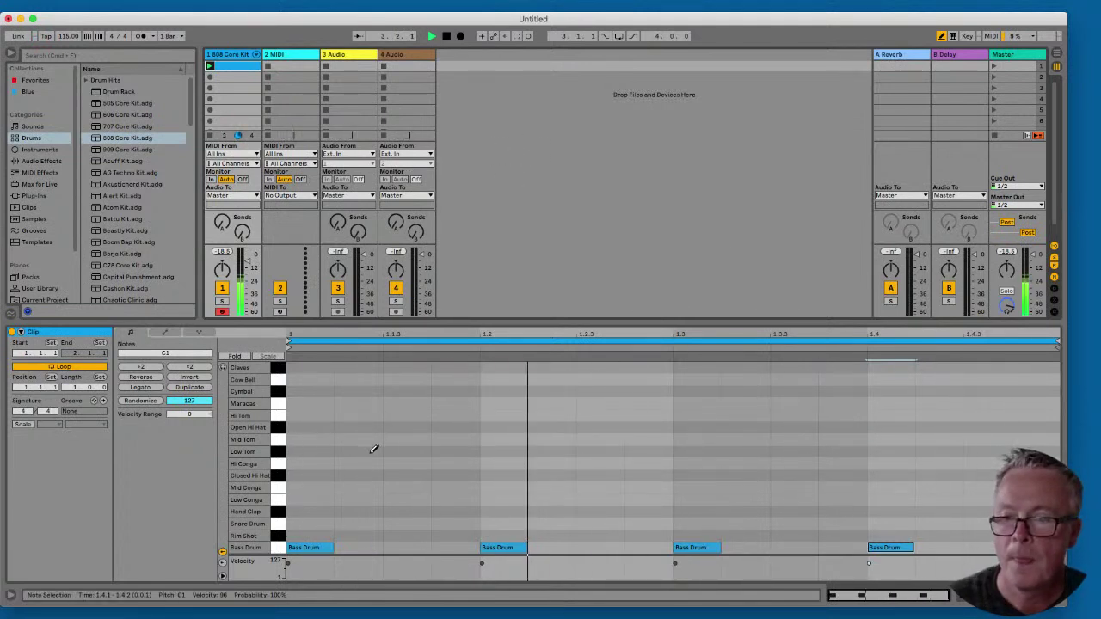
click(411, 474)
click(602, 475)
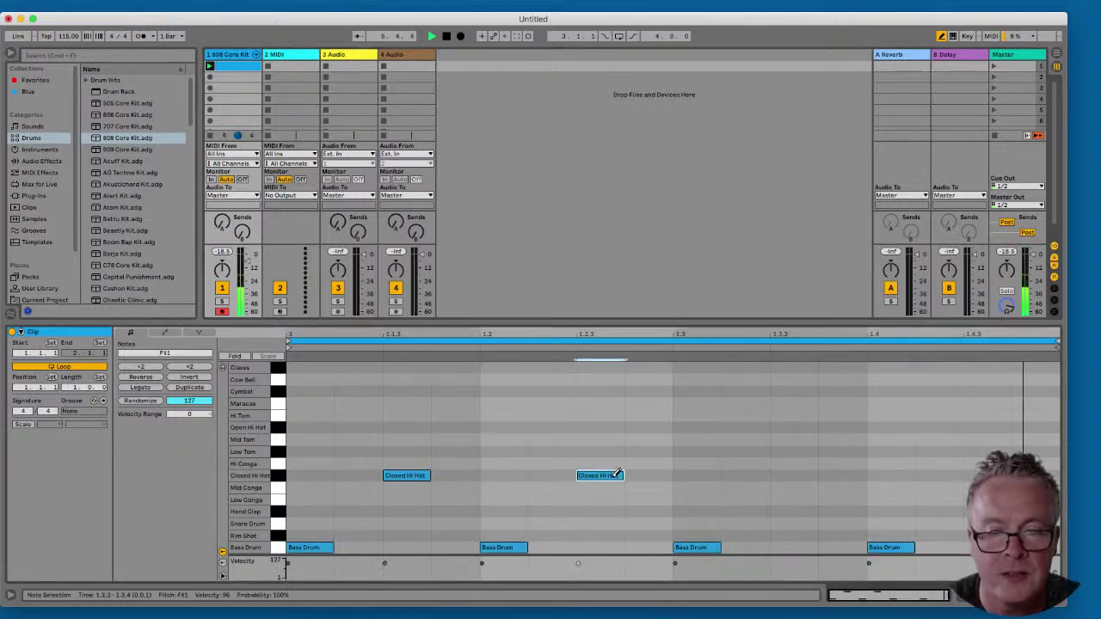
click(793, 475)
click(981, 475)
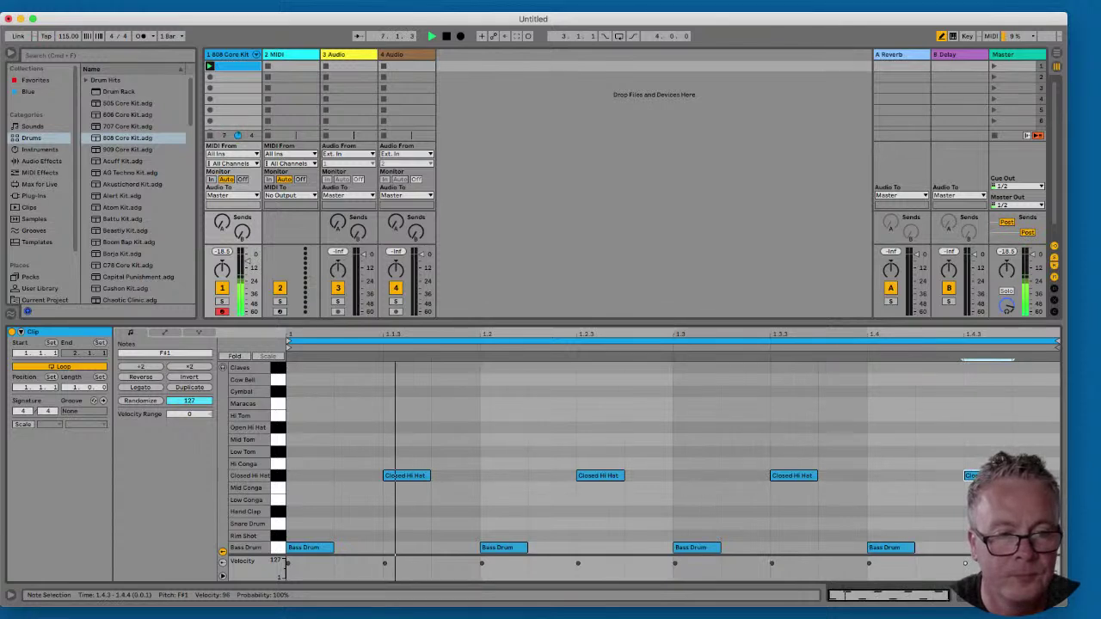
drag(987, 475, 1096, 472)
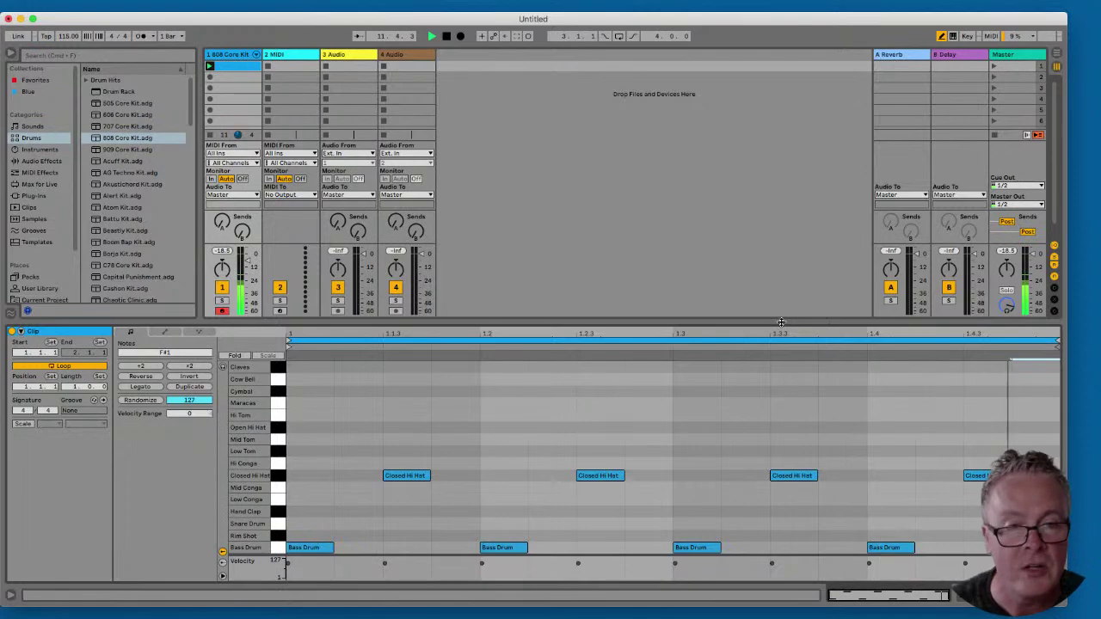
- Enlarge the note editor and its velocity lane, and set the Closed Hi Hat note at 1.4.3 to velocity 54
drag(781, 322, 774, 246)
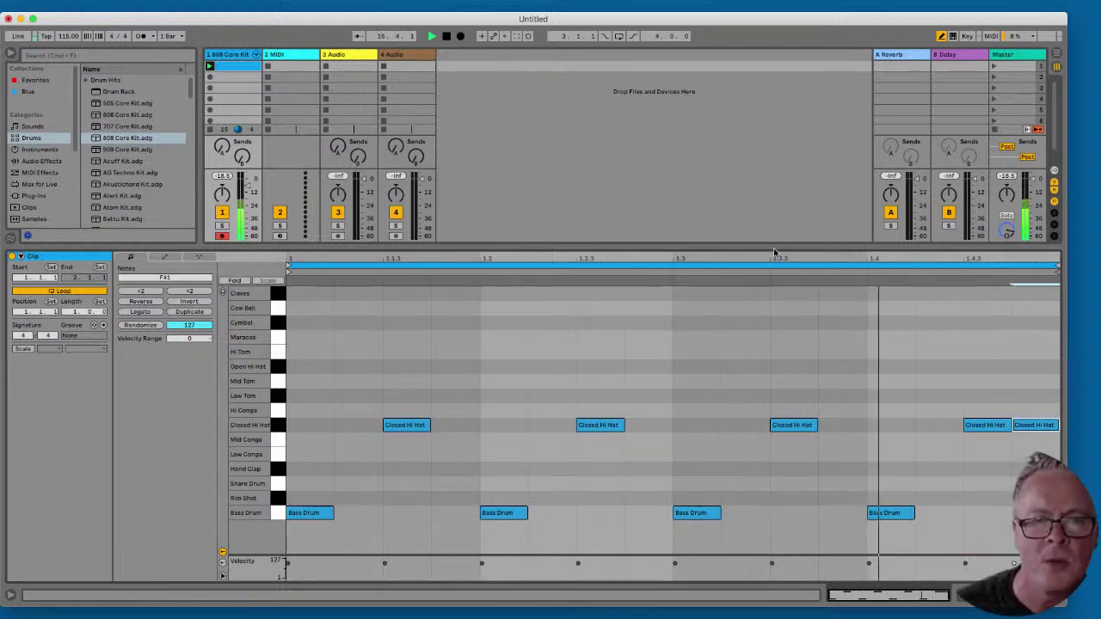
drag(774, 246, 773, 244)
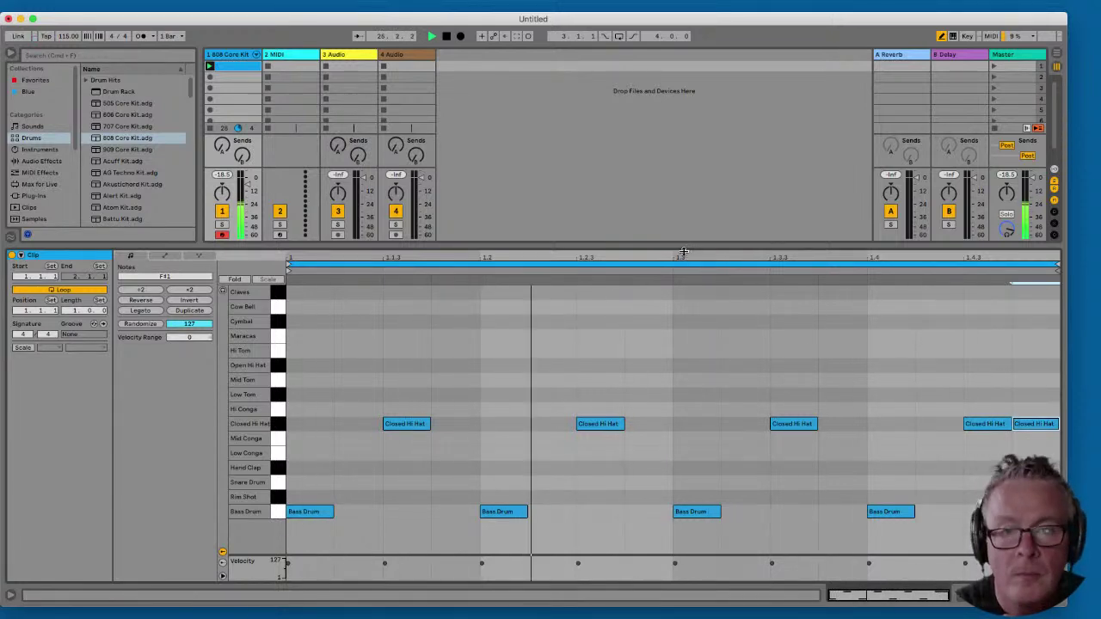
mouse_move(689, 249)
mouse_down()
mouse_move(680, 358)
mouse_move(676, 189)
mouse_move(676, 315)
mouse_move(671, 241)
mouse_up()
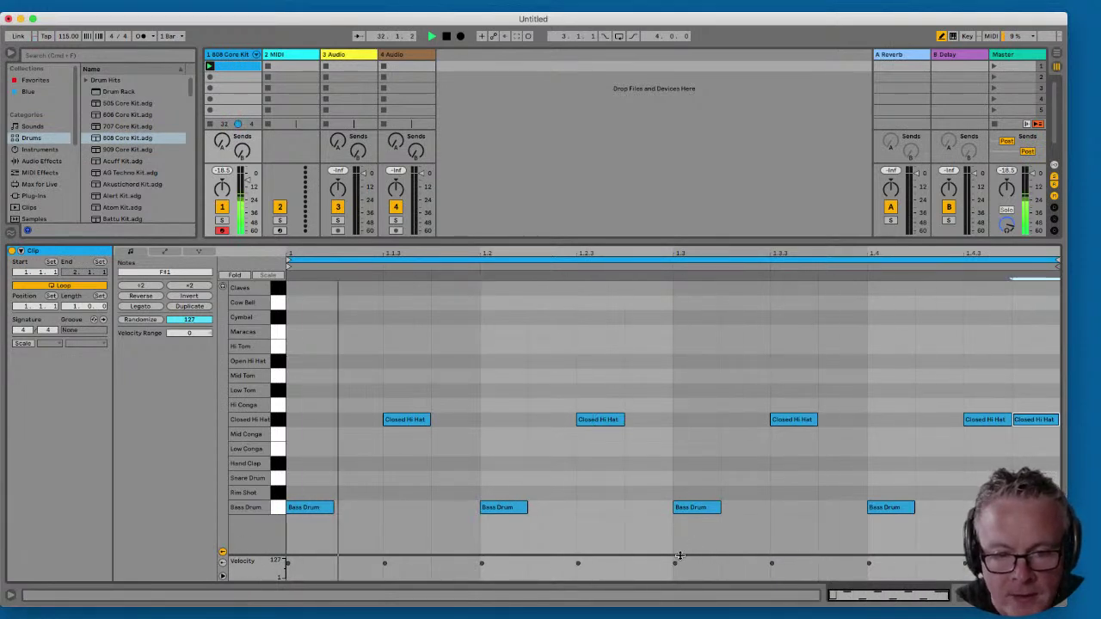
drag(679, 556, 679, 527)
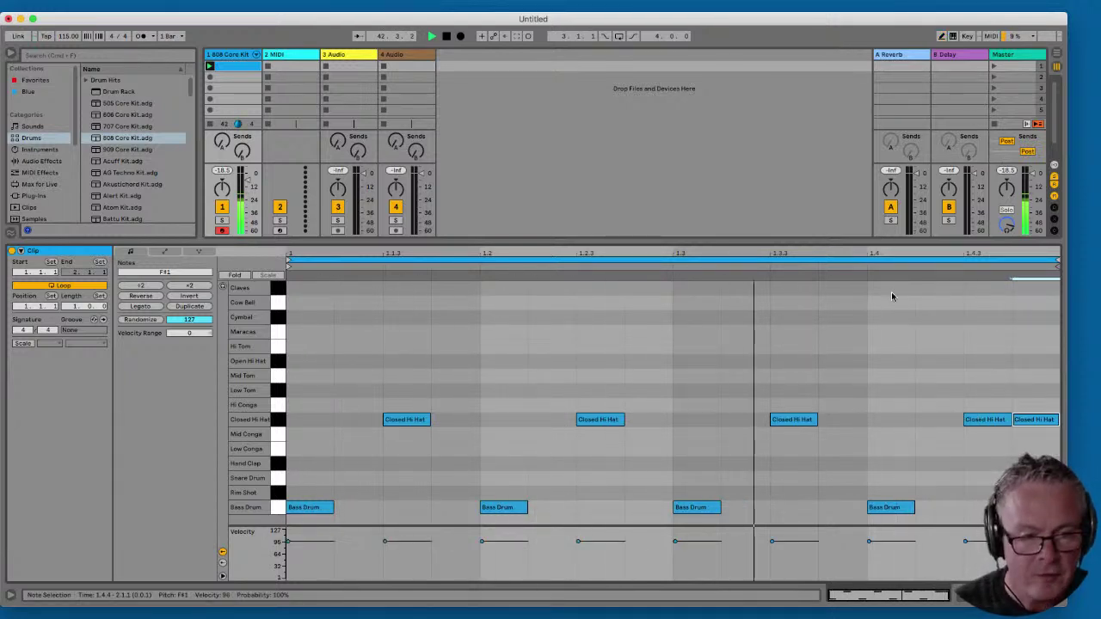
drag(965, 541, 965, 558)
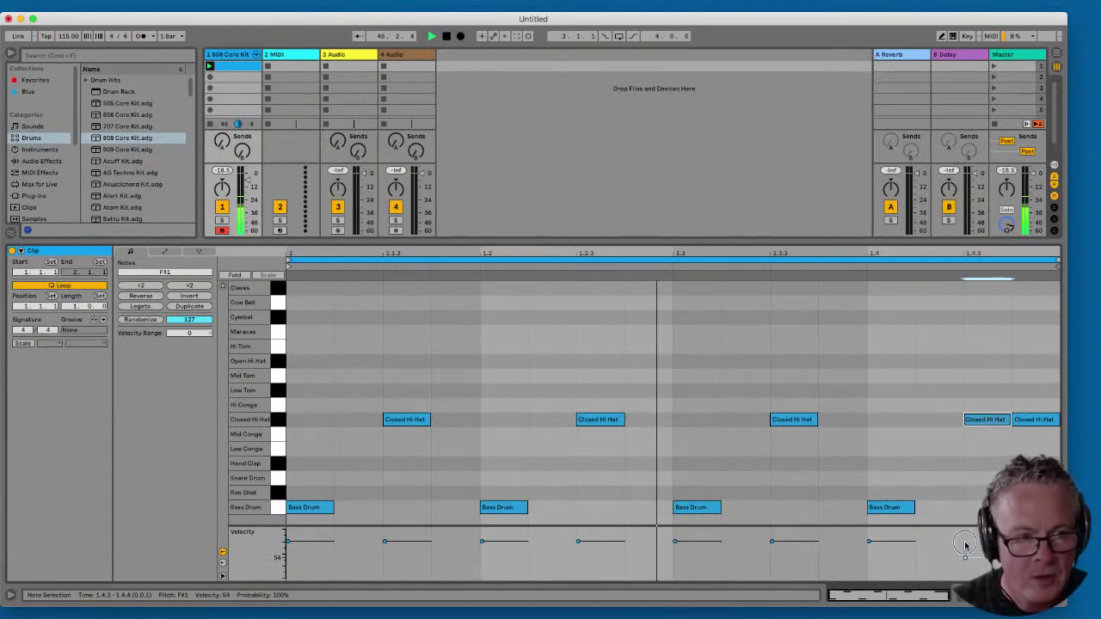
- Add Hand Clap notes on beats 2 and 4 of the clip with Draw Mode off
double_click(494, 463)
click(902, 466)
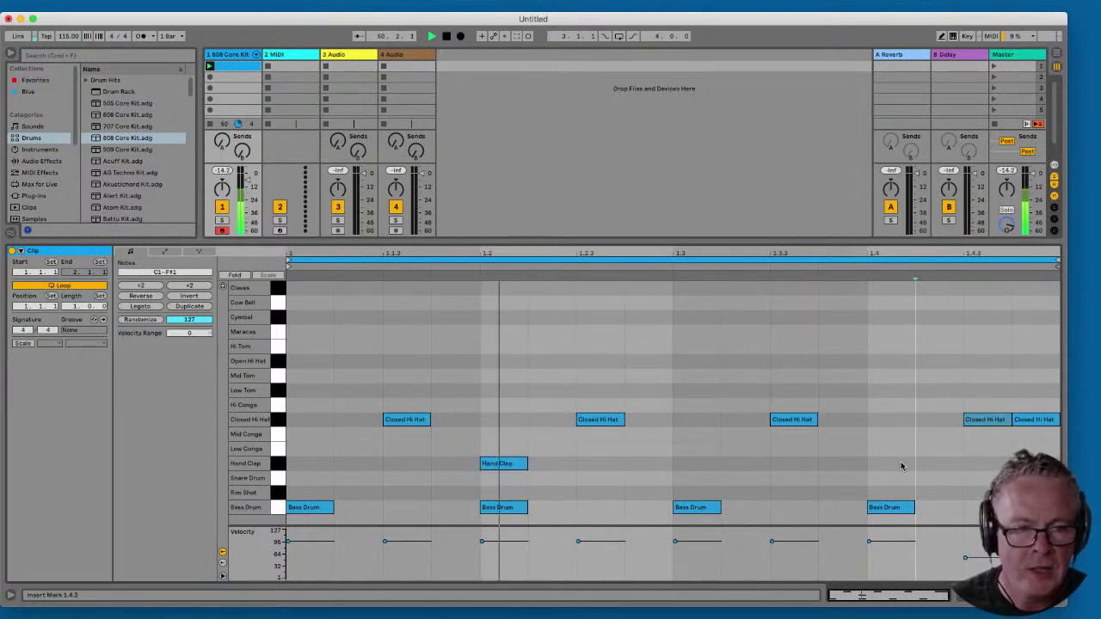
double_click(901, 466)
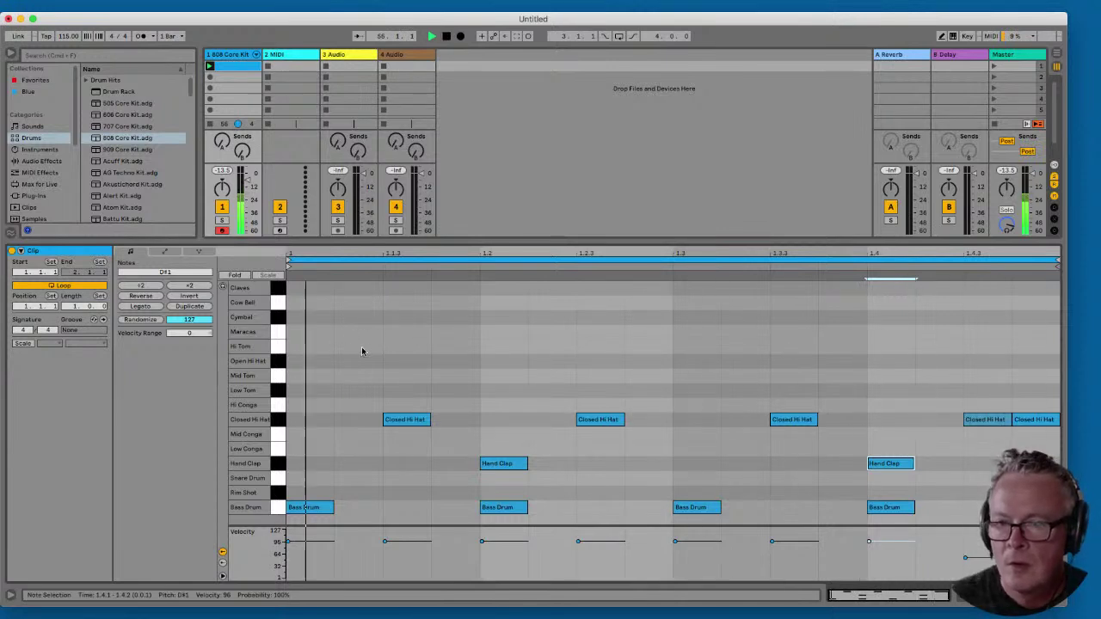
- Add Low Tom notes at 1.1.2 and just before beat 4, at 1.3.4, and stop playback
double_click(357, 392)
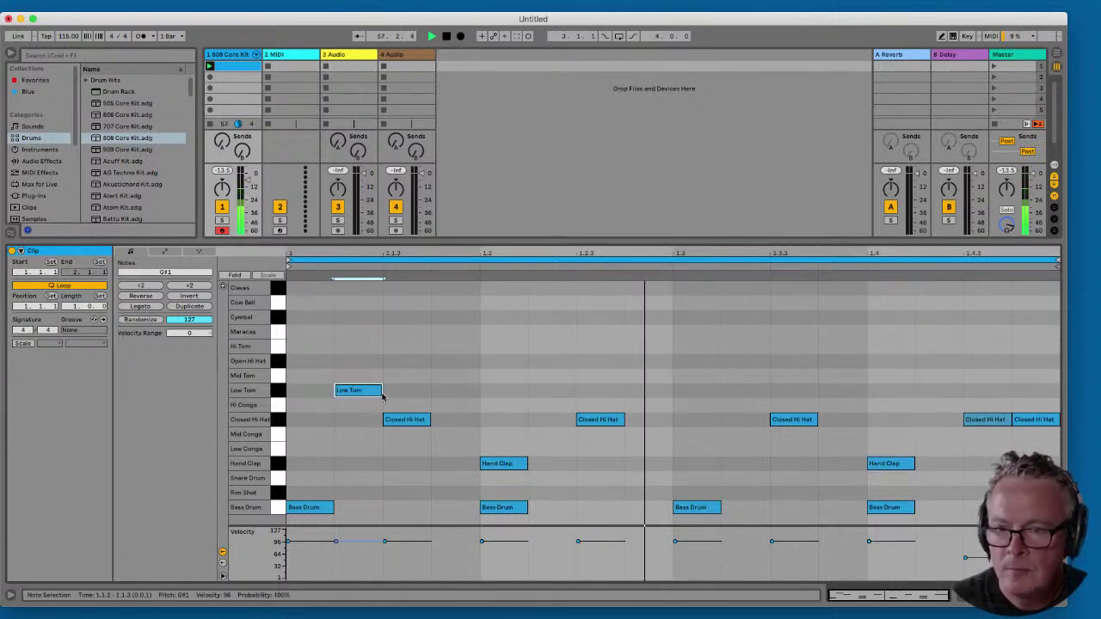
double_click(899, 392)
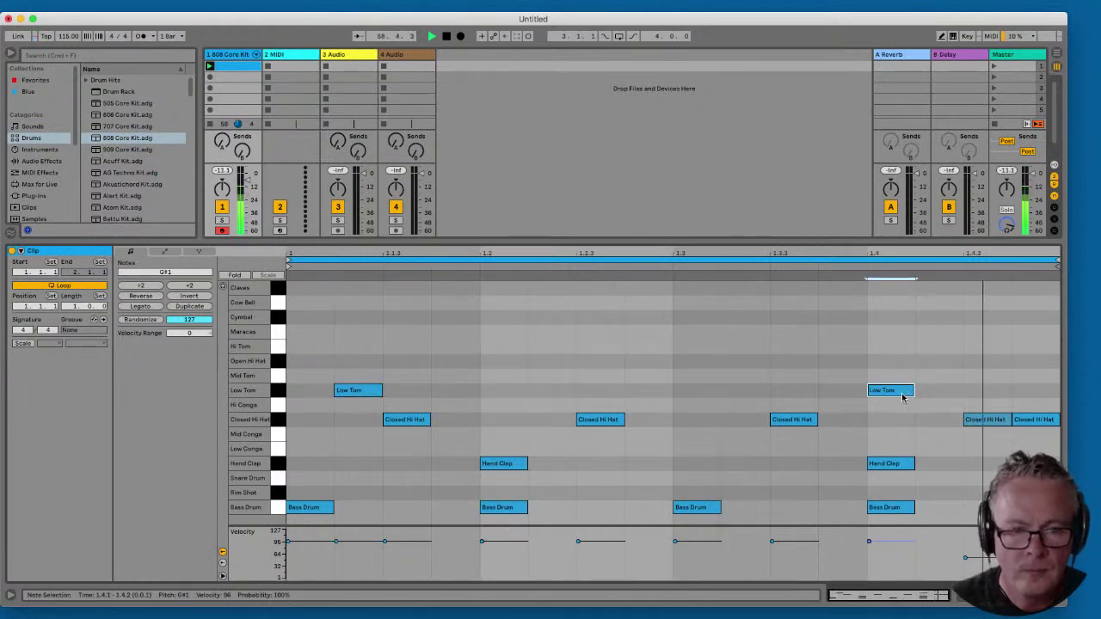
drag(902, 396, 852, 394)
click(958, 412)
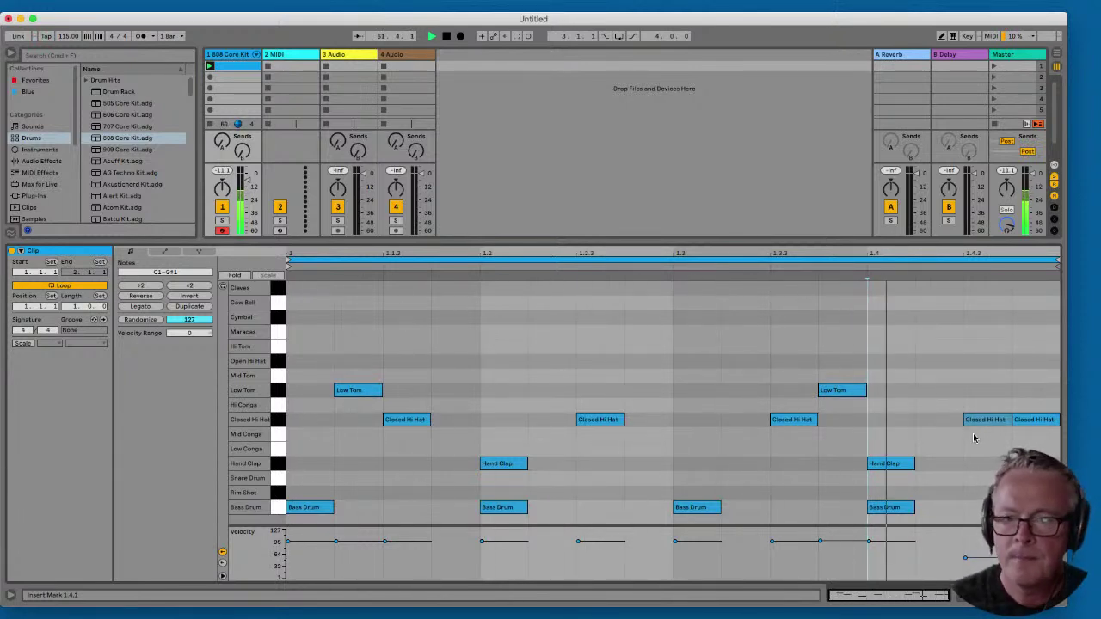
click(446, 37)
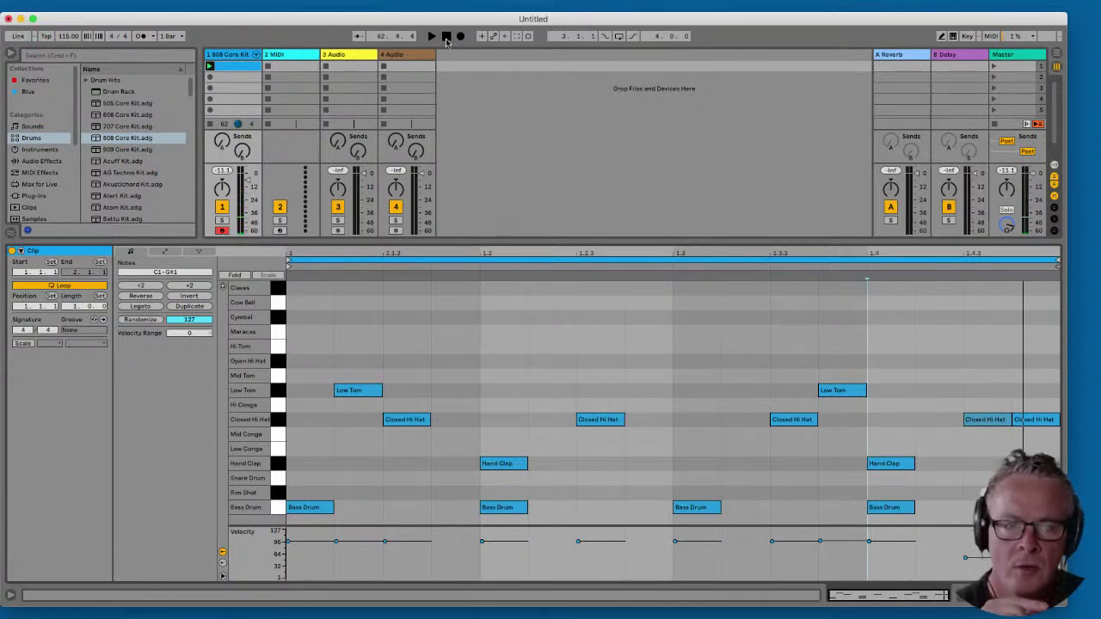
- Shorten the clip's loop from its start so that it begins at 1.3.1, and play the two-beat loop
click(705, 258)
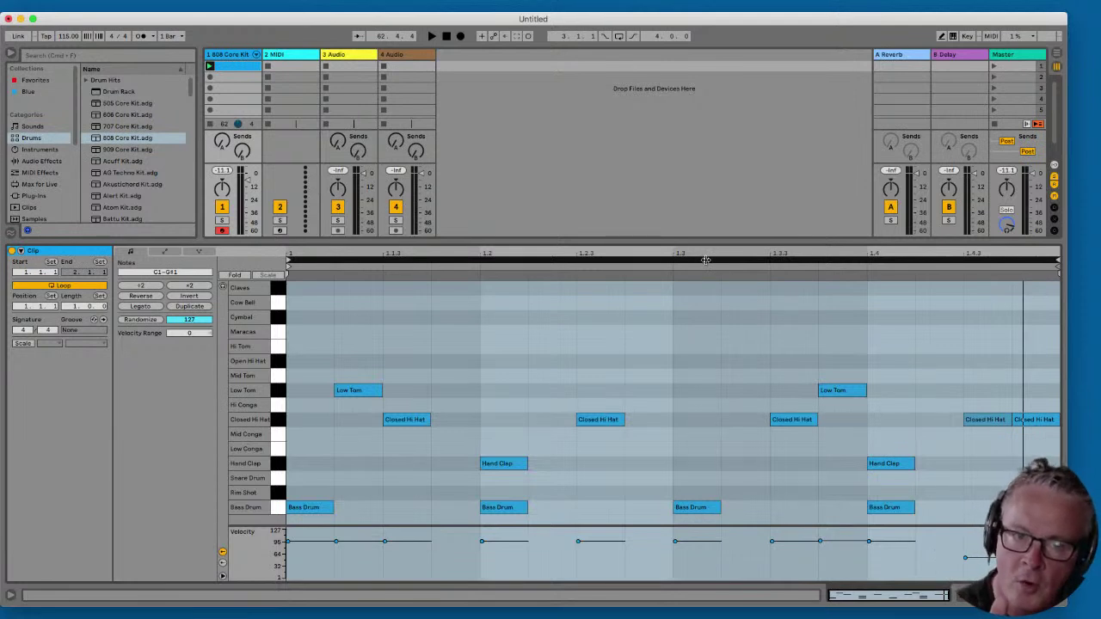
click(630, 289)
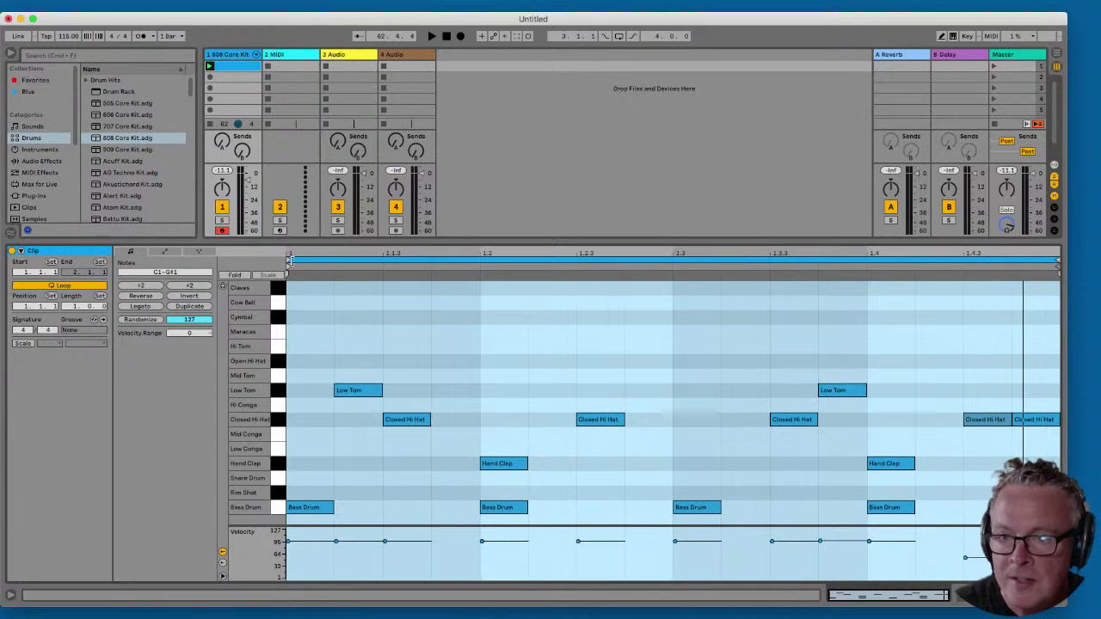
drag(290, 261, 462, 261)
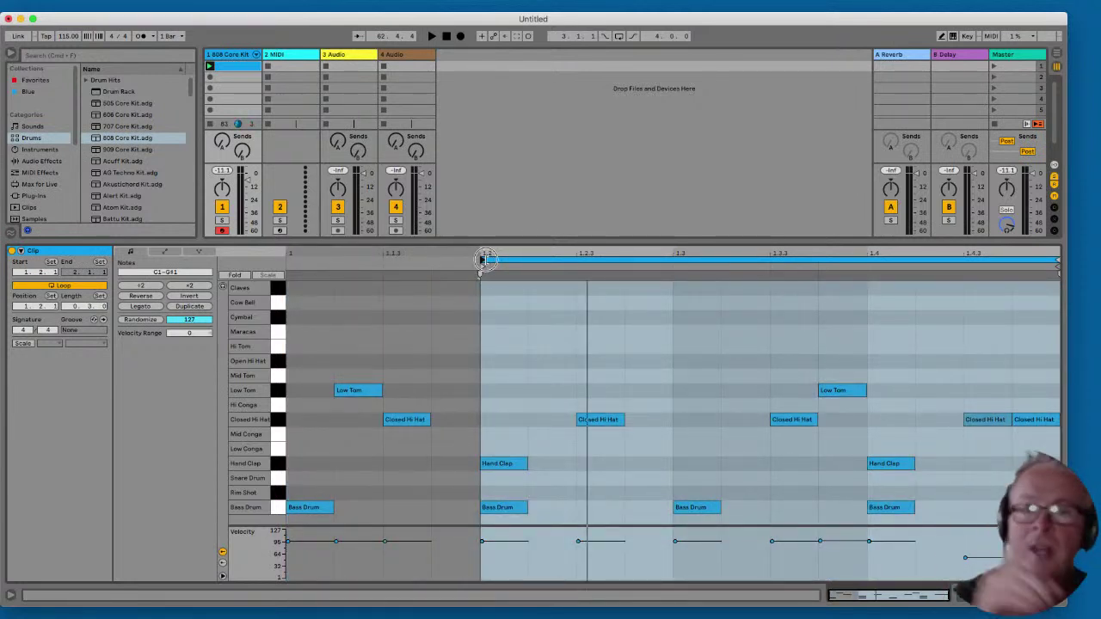
drag(480, 259, 665, 259)
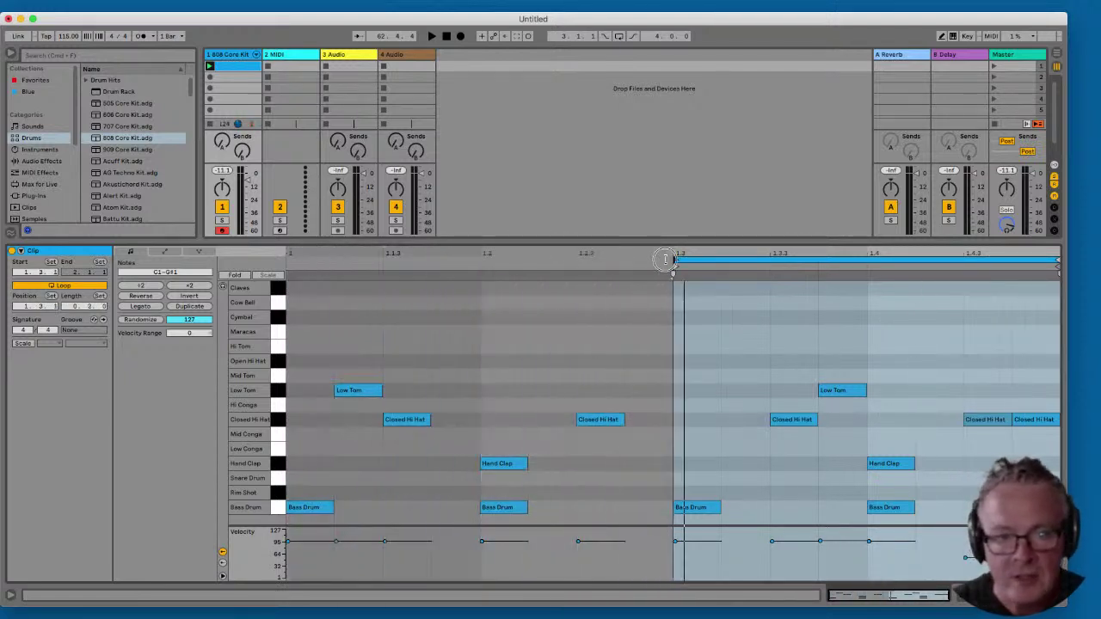
key(space)
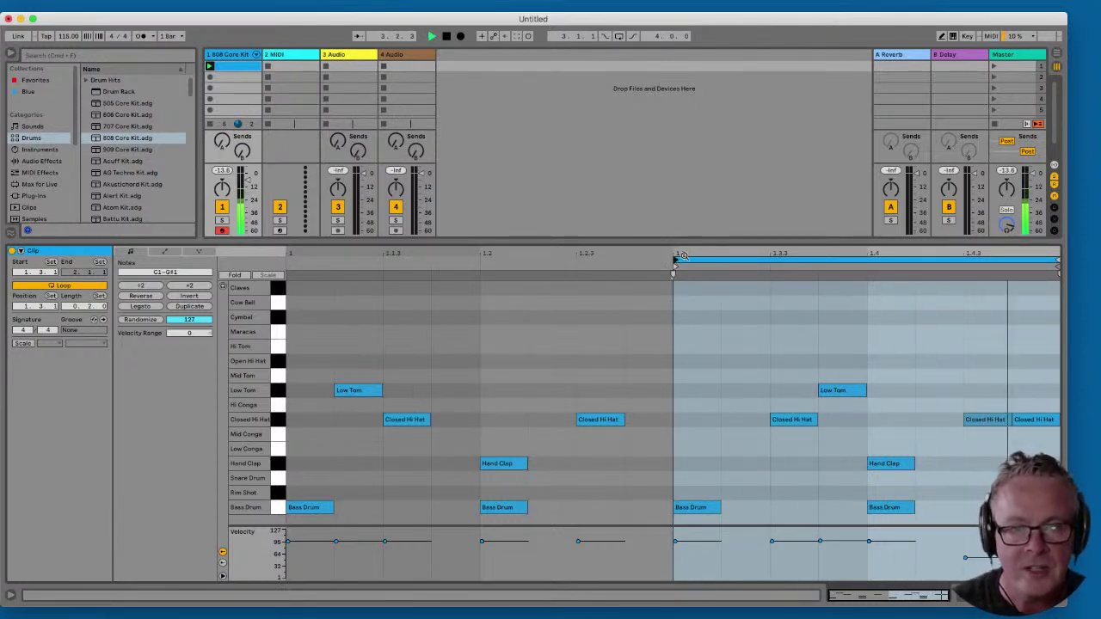
- Extend the clip's loop back to 1.1.1 and duplicate the one-bar loop so the drum pattern fills two bars
drag(677, 258, 291, 259)
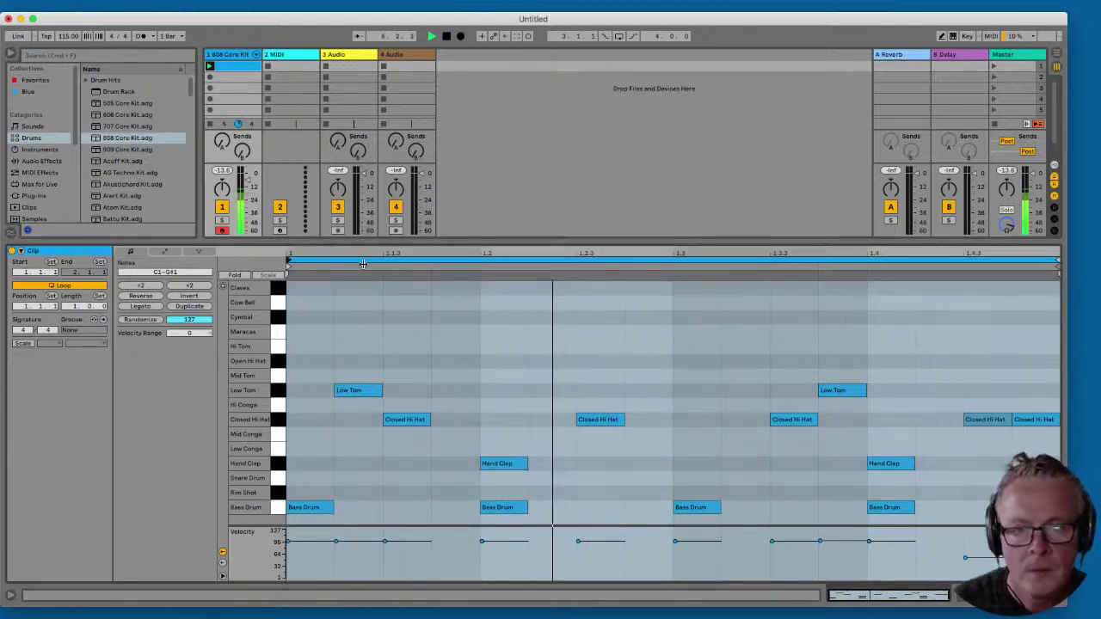
click(571, 258)
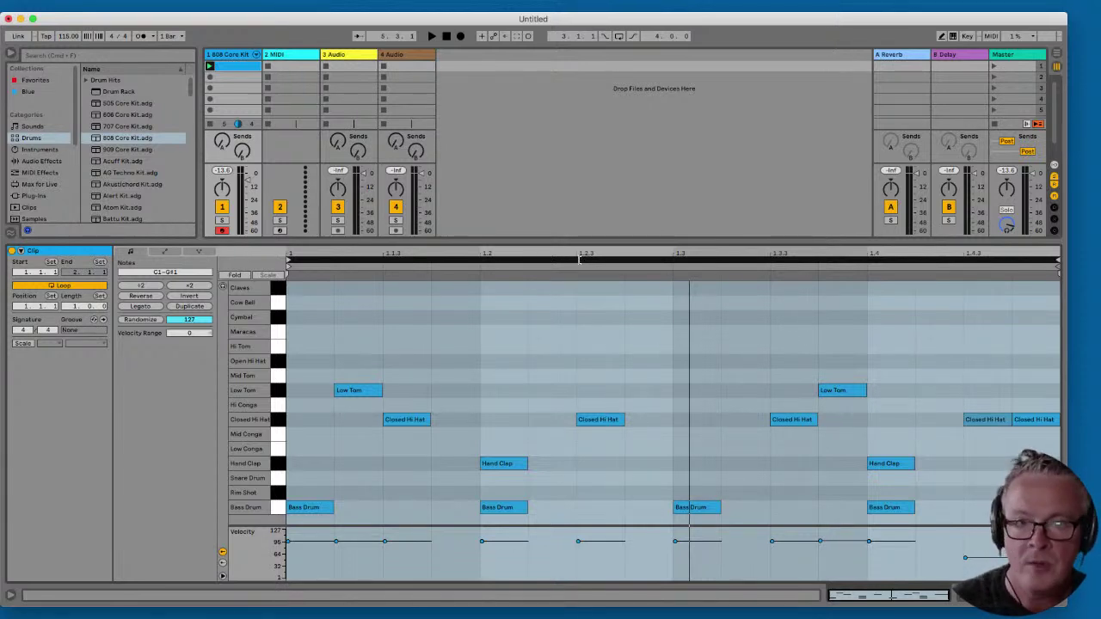
drag(581, 256, 581, 258)
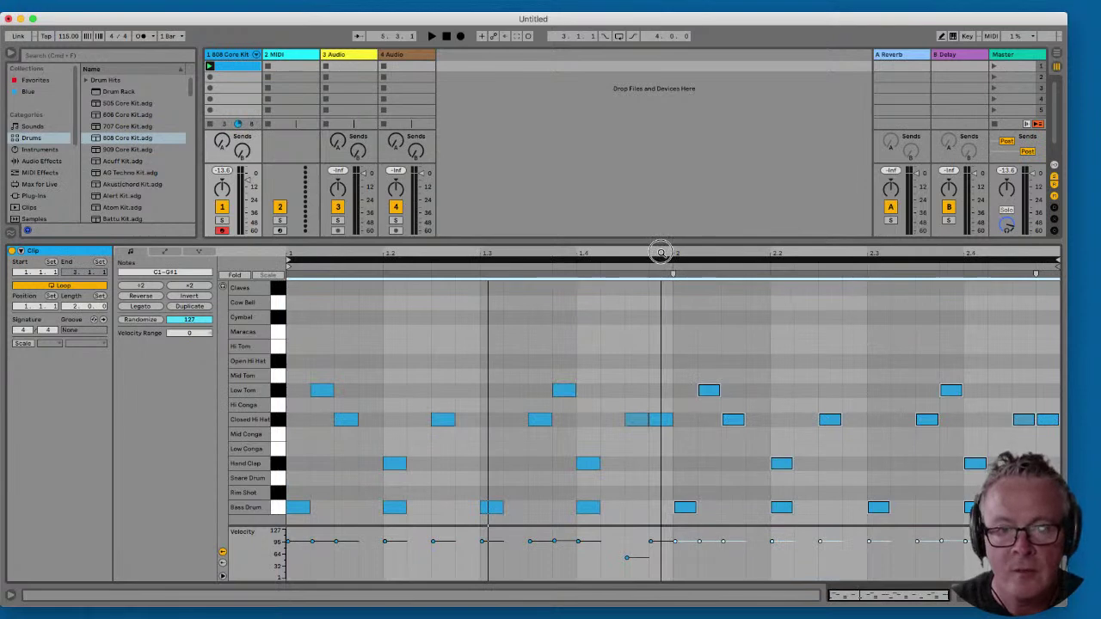
drag(661, 251, 661, 251)
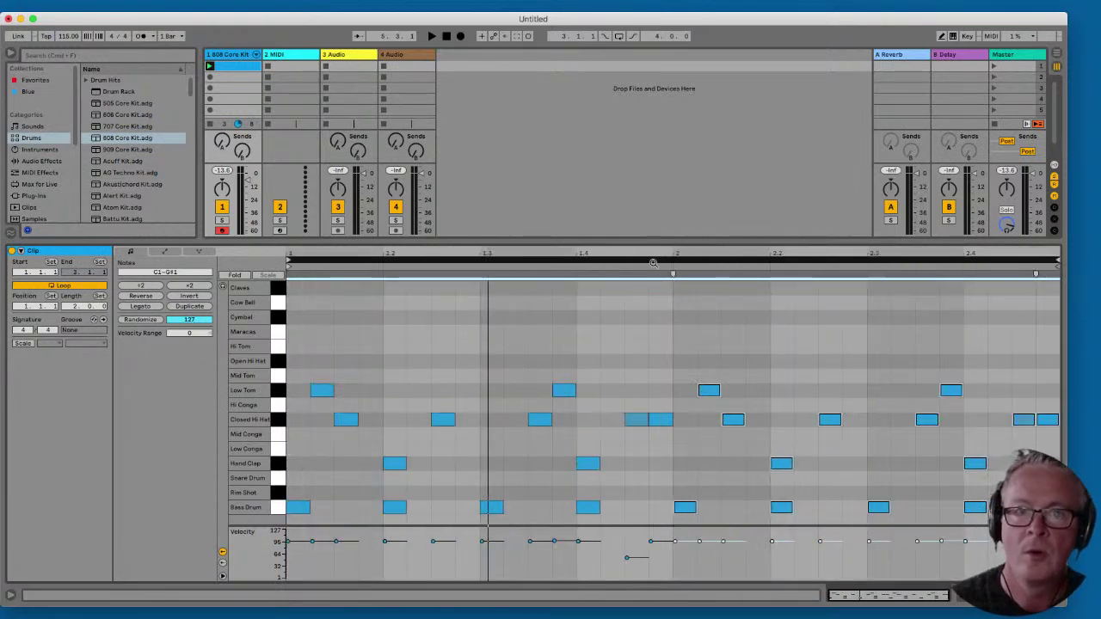
key(super+a)
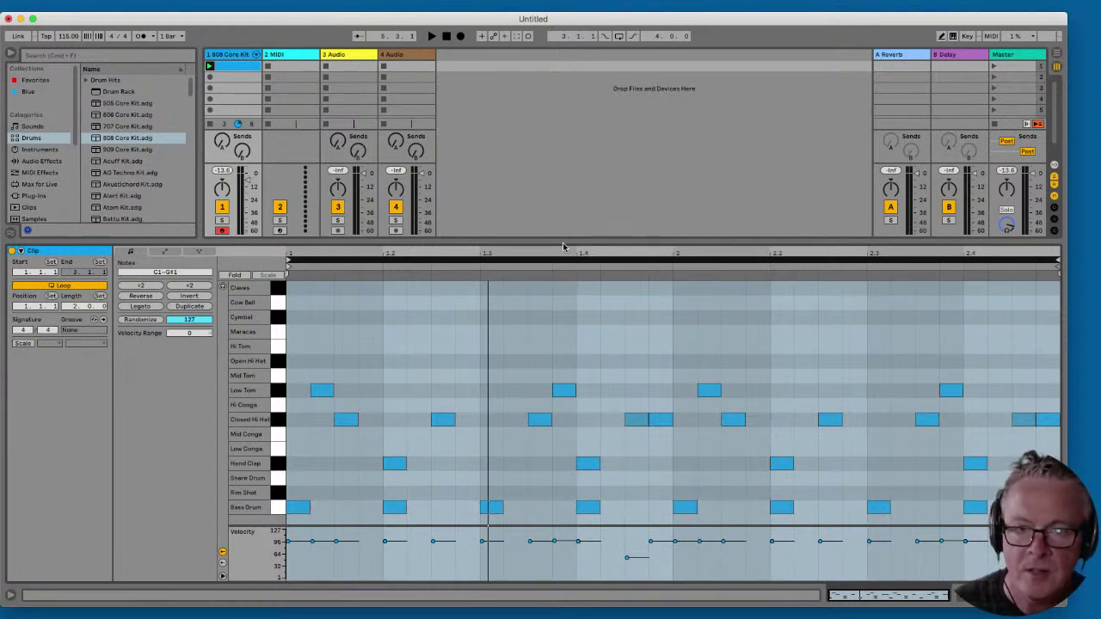
key(space)
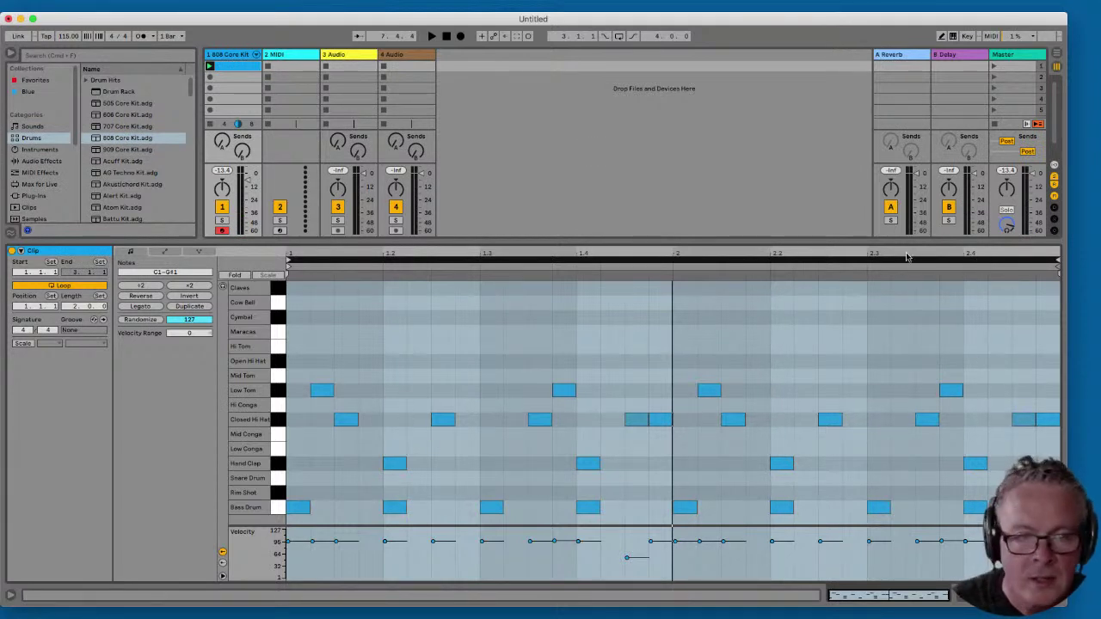
- Launch the clip and try Open Hi Hat notes near the end of bar 2, keeping only one at 2.4.1
click(209, 66)
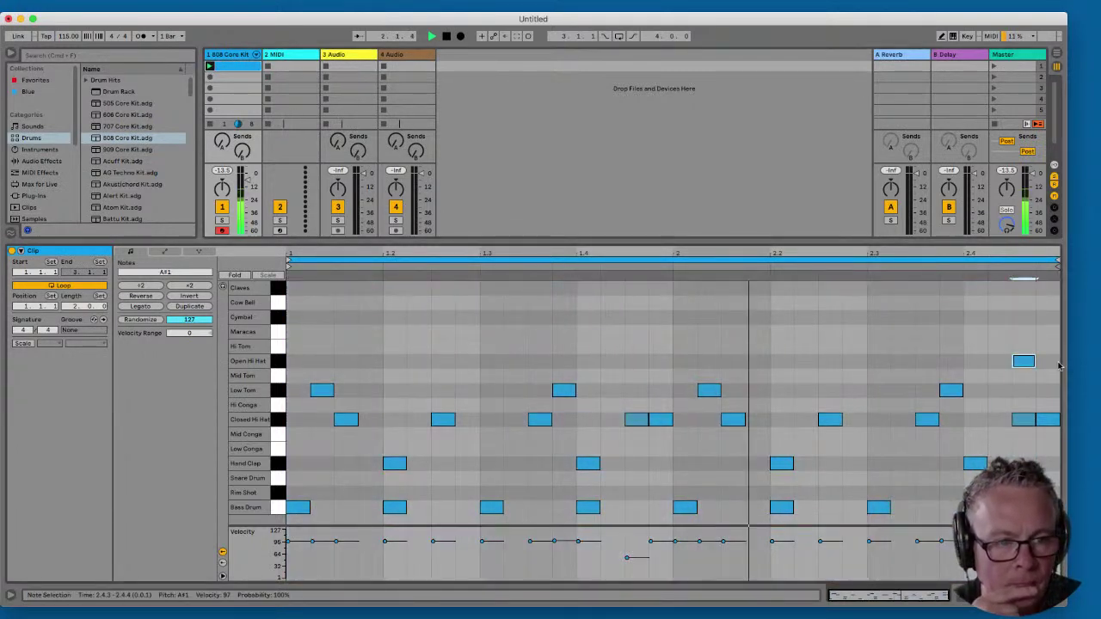
drag(1022, 362, 1054, 365)
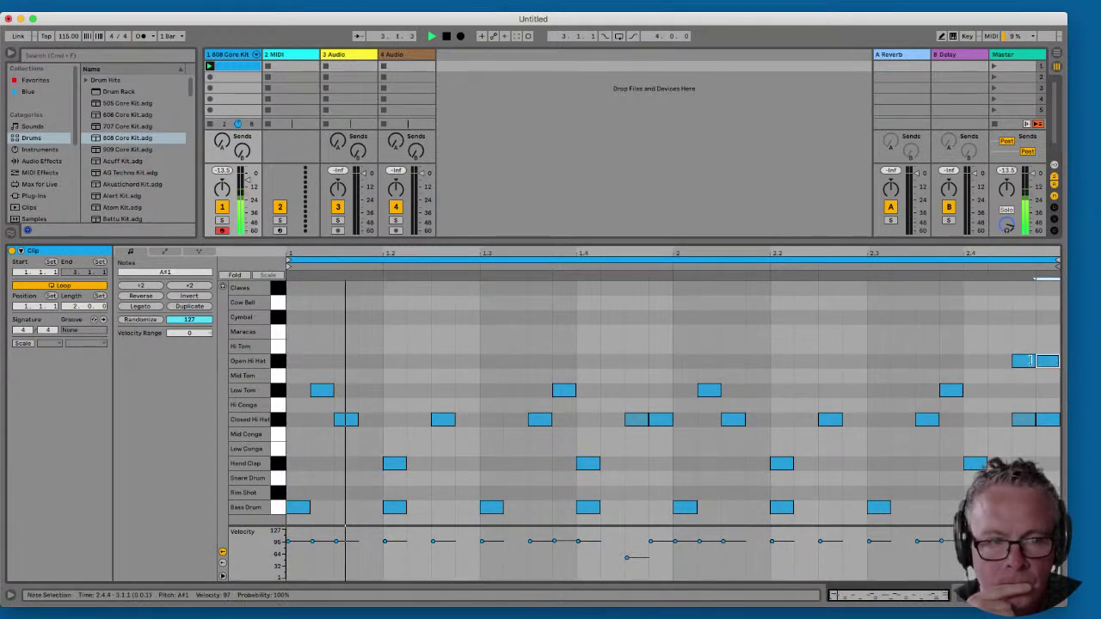
click(1048, 361)
click(1024, 362)
click(999, 361)
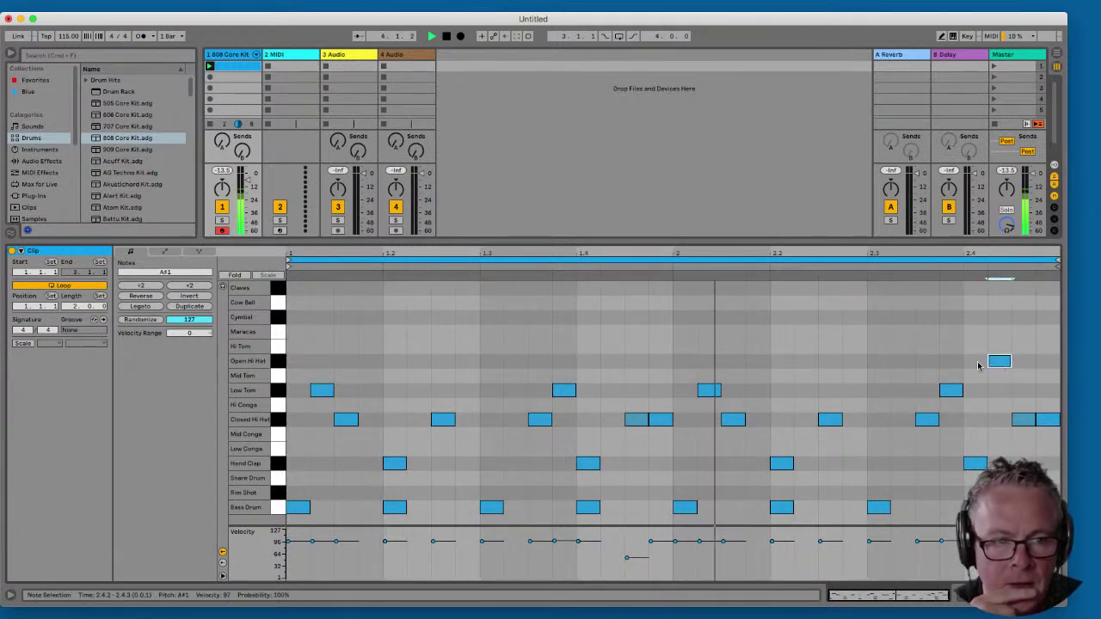
click(975, 362)
click(999, 361)
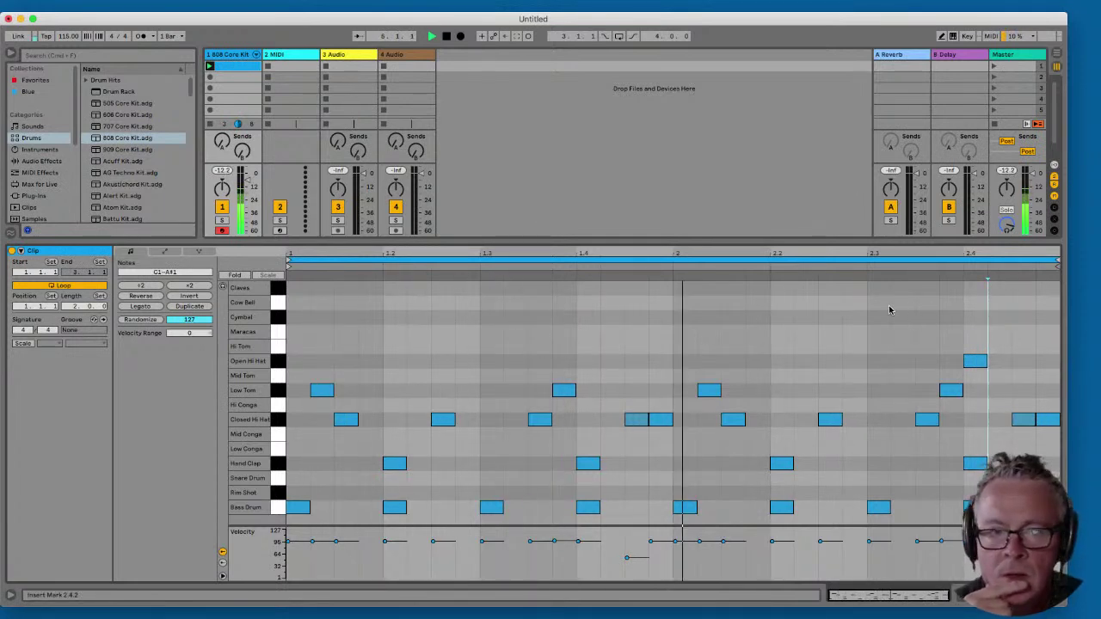
- Add Maracas notes at 2.3.2 and 2.3.3 while the clip plays
click(929, 317)
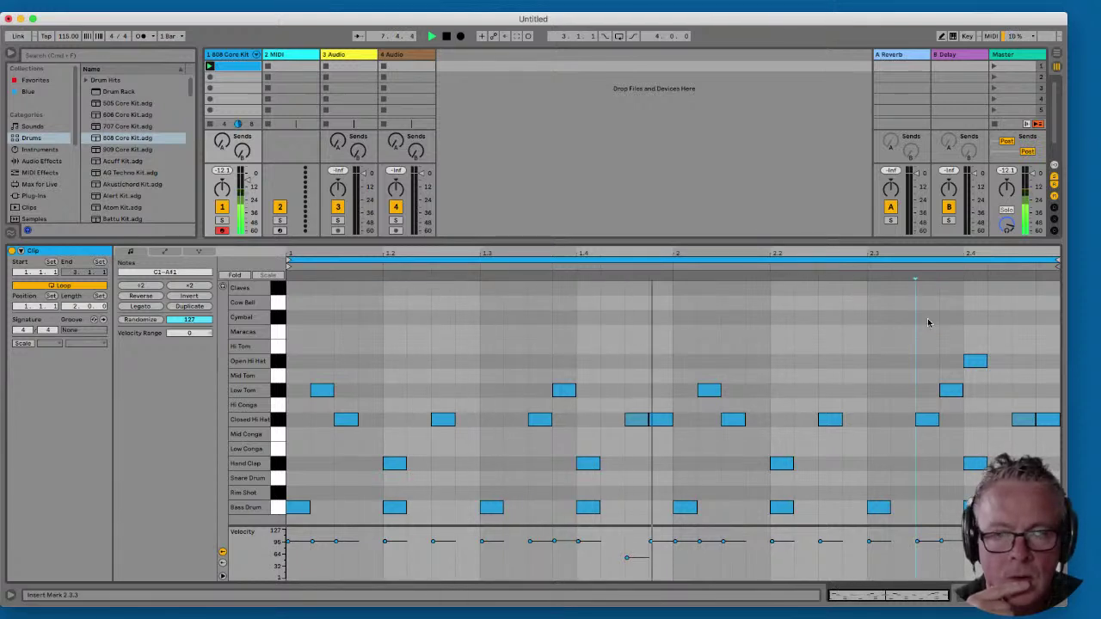
key(Down)
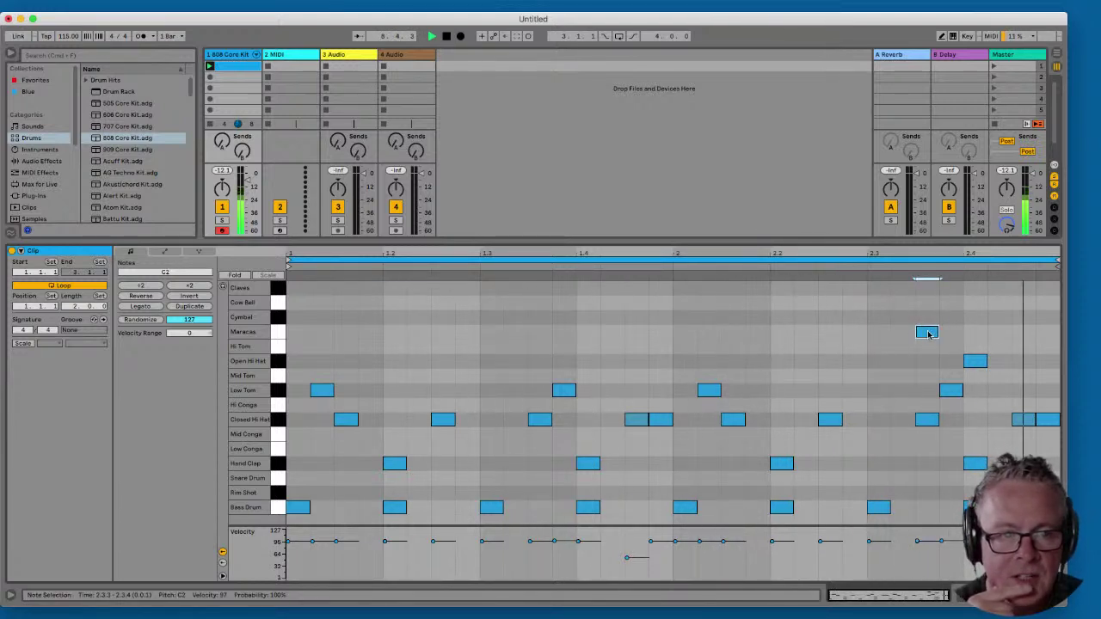
click(903, 333)
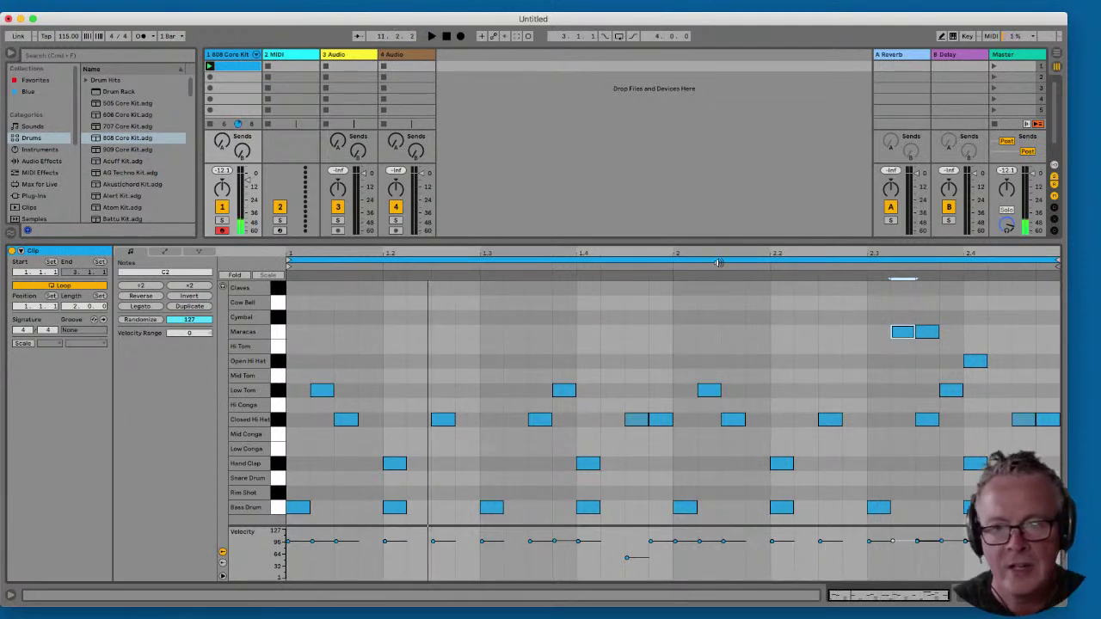
- Select the two-bar loop and duplicate it so the pattern fills four bars
click(674, 260)
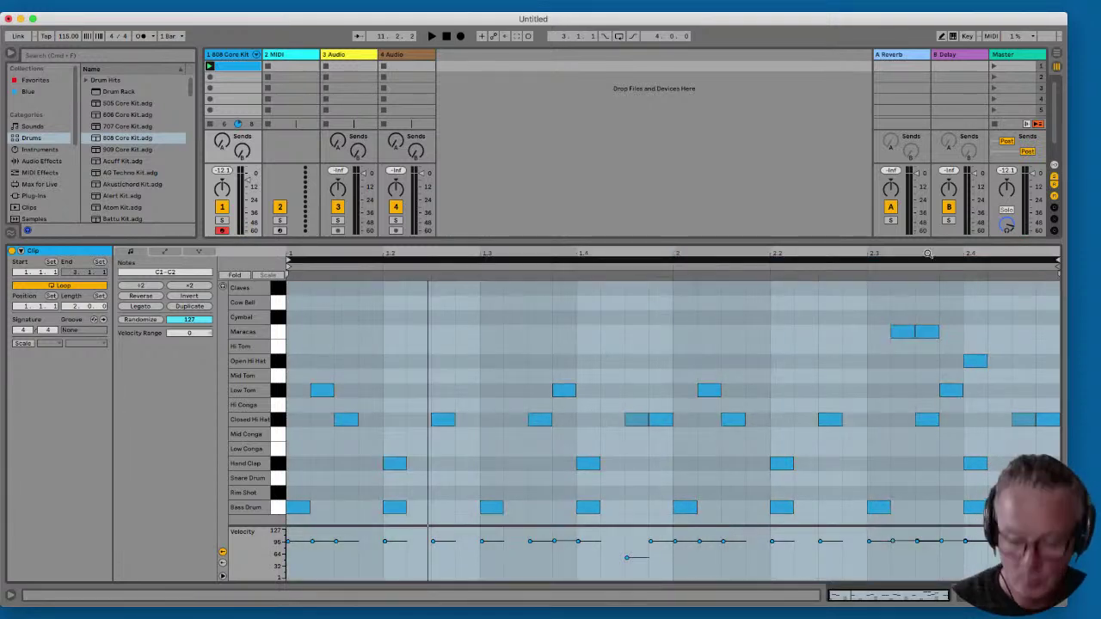
click(742, 298)
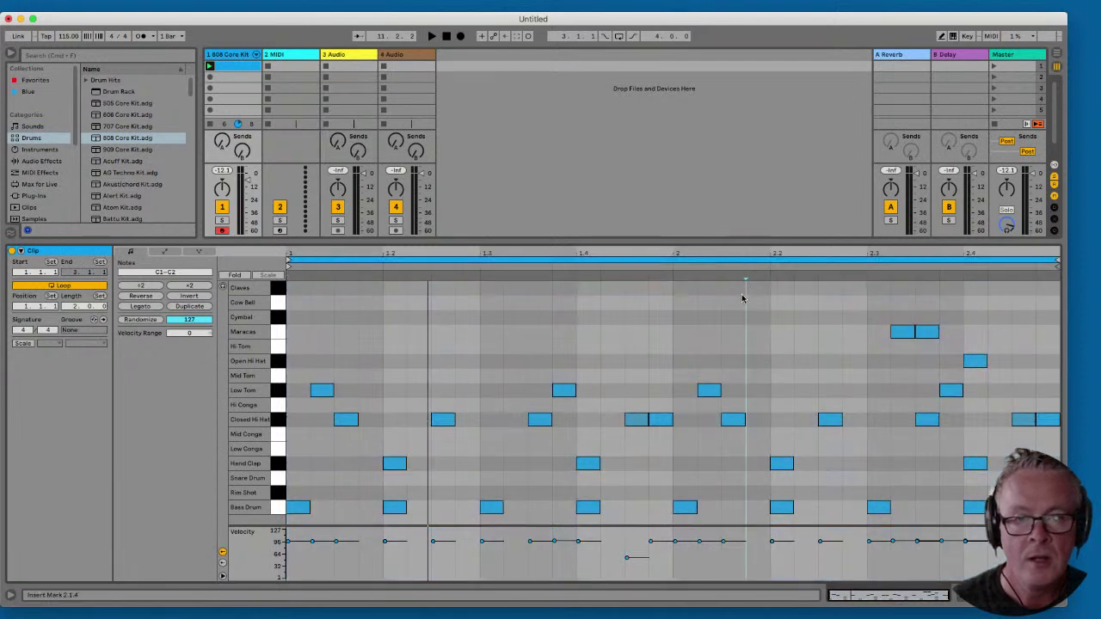
click(680, 259)
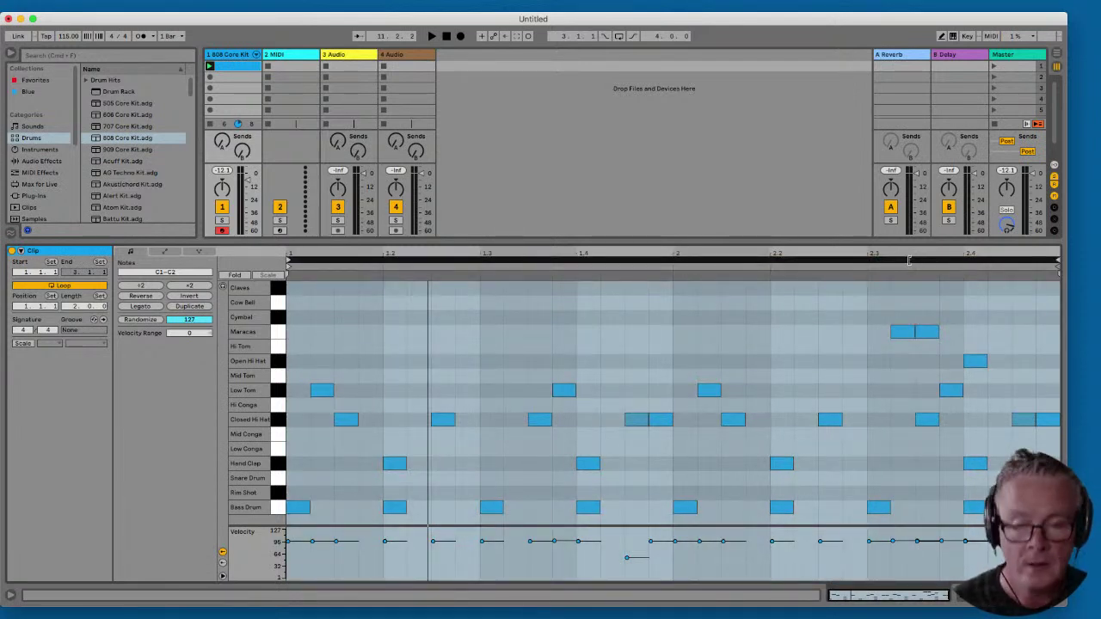
key(super+d)
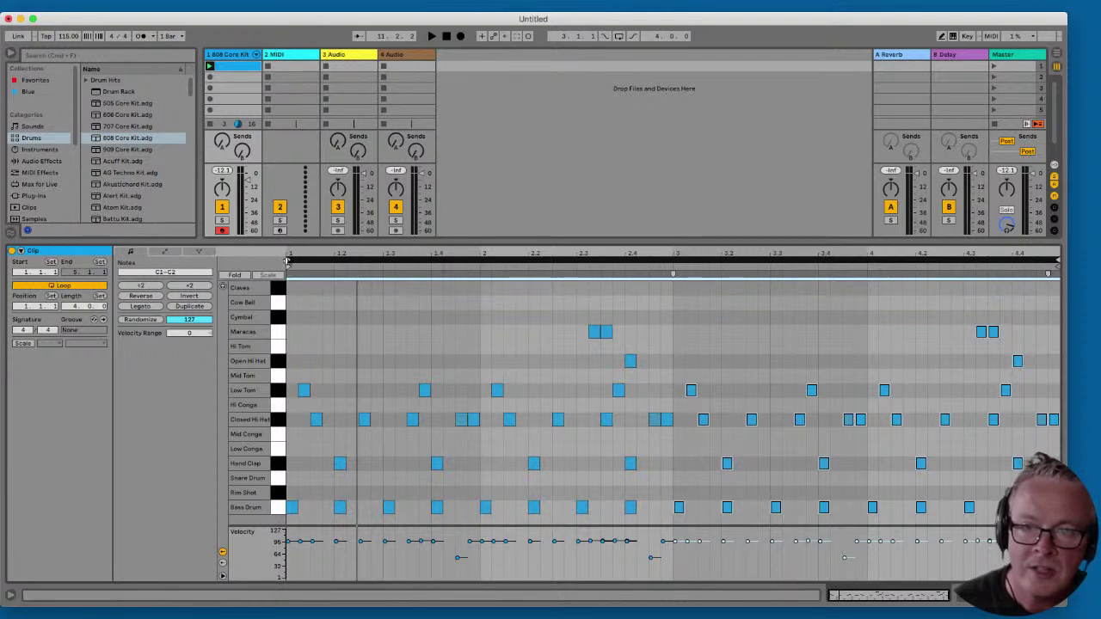
- Shorten the loop from its start so that it covers only bar 4, and play it
drag(289, 261, 865, 263)
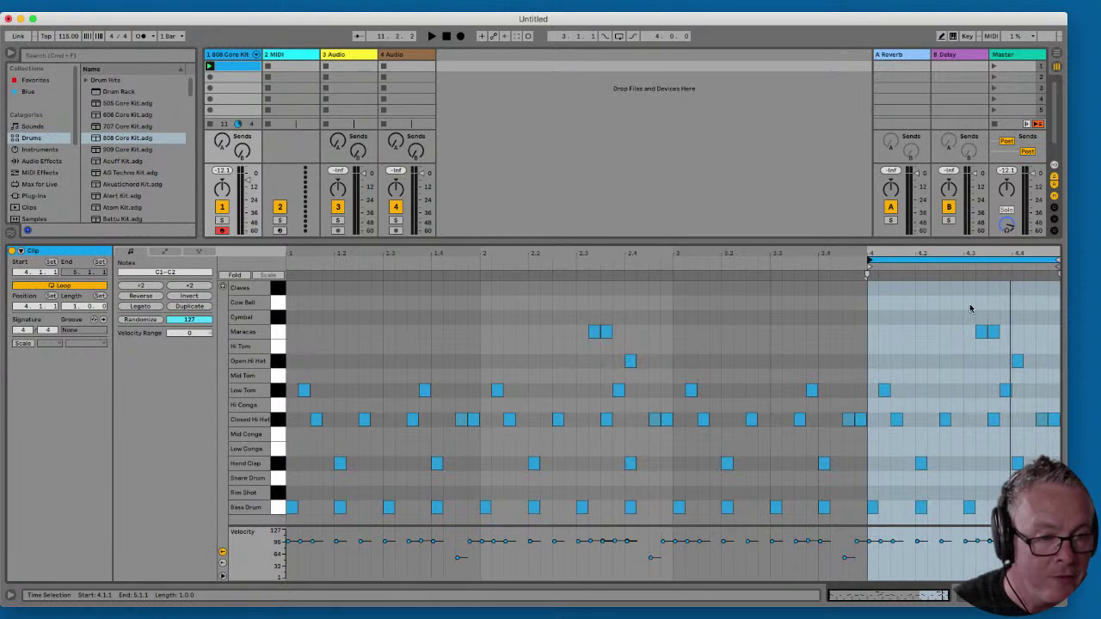
key(space)
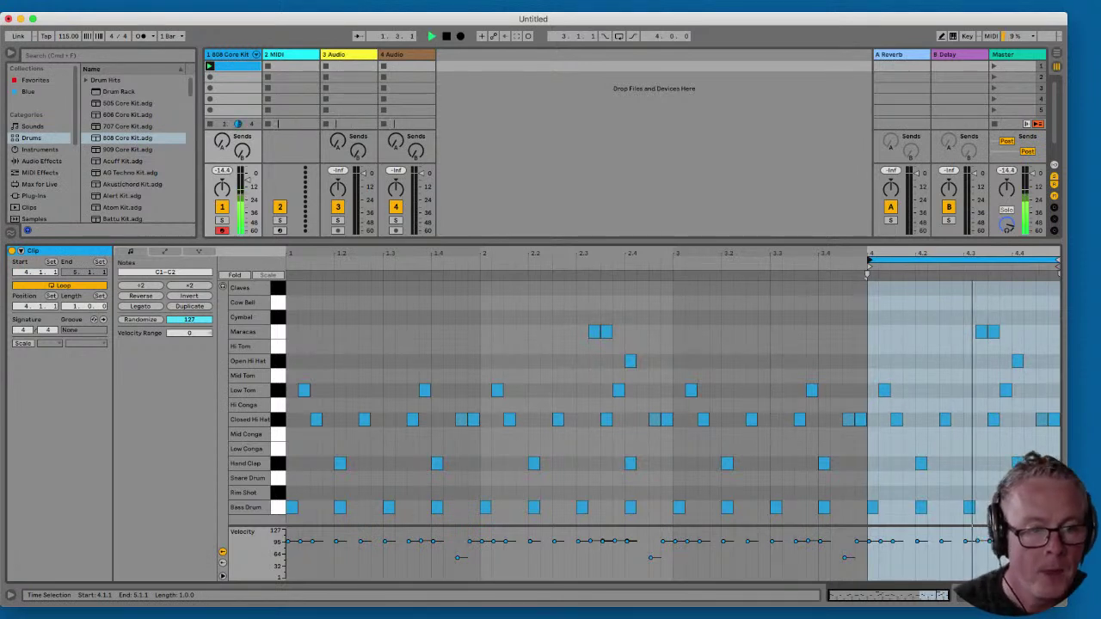
- Add Open Hi Hat notes at 4.4.2 and 4.4.4, and delete the Closed Hi Hat note at 4.4.4
double_click(1030, 361)
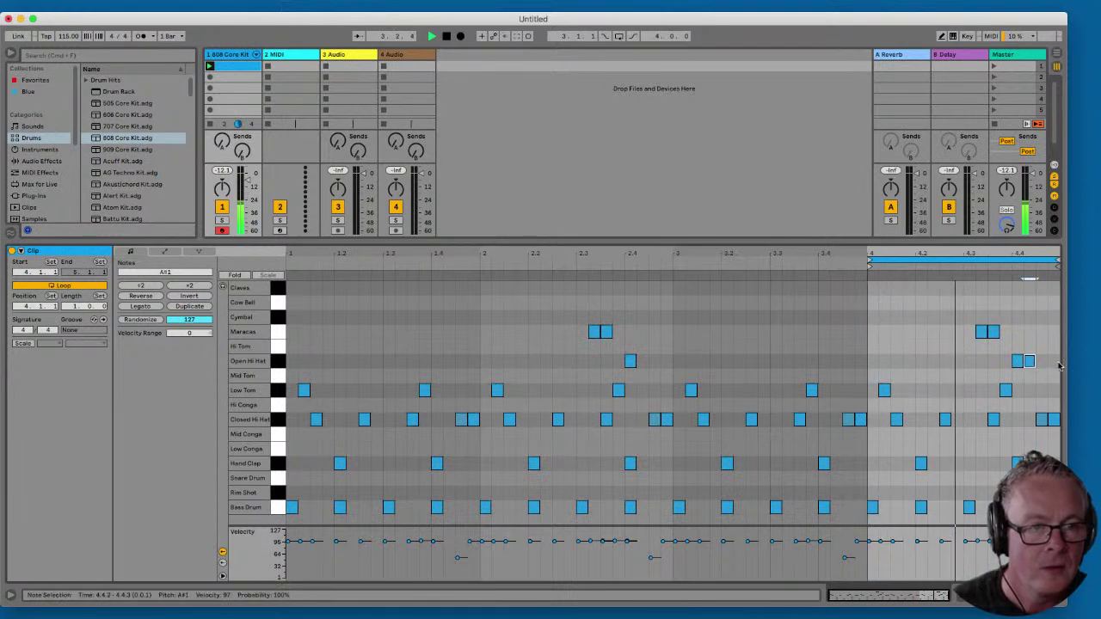
double_click(1054, 361)
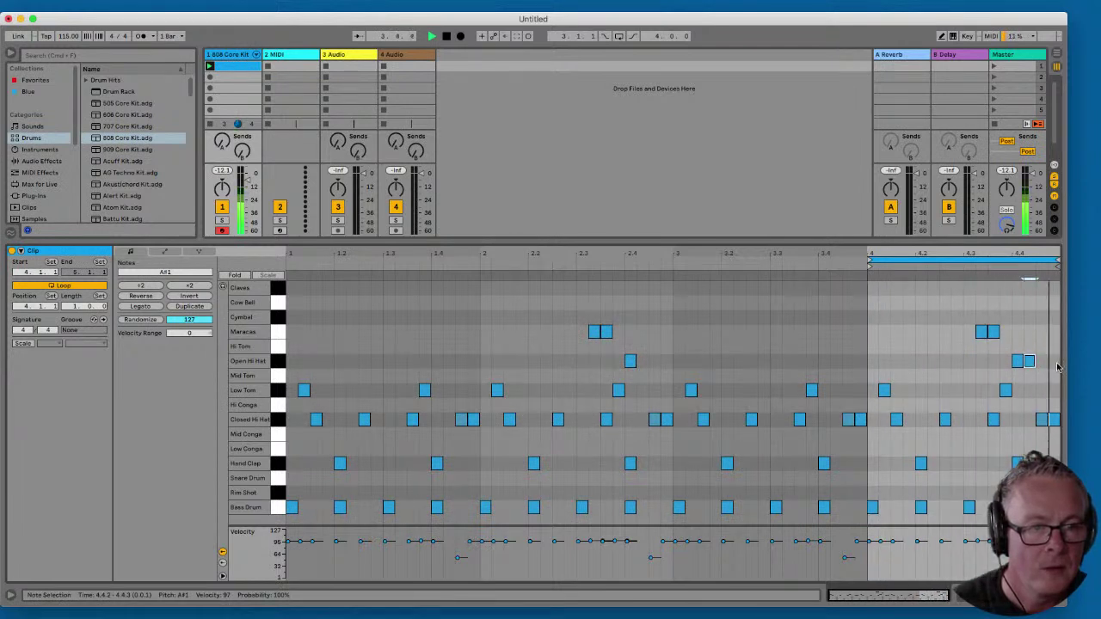
click(1053, 420)
key(Delete)
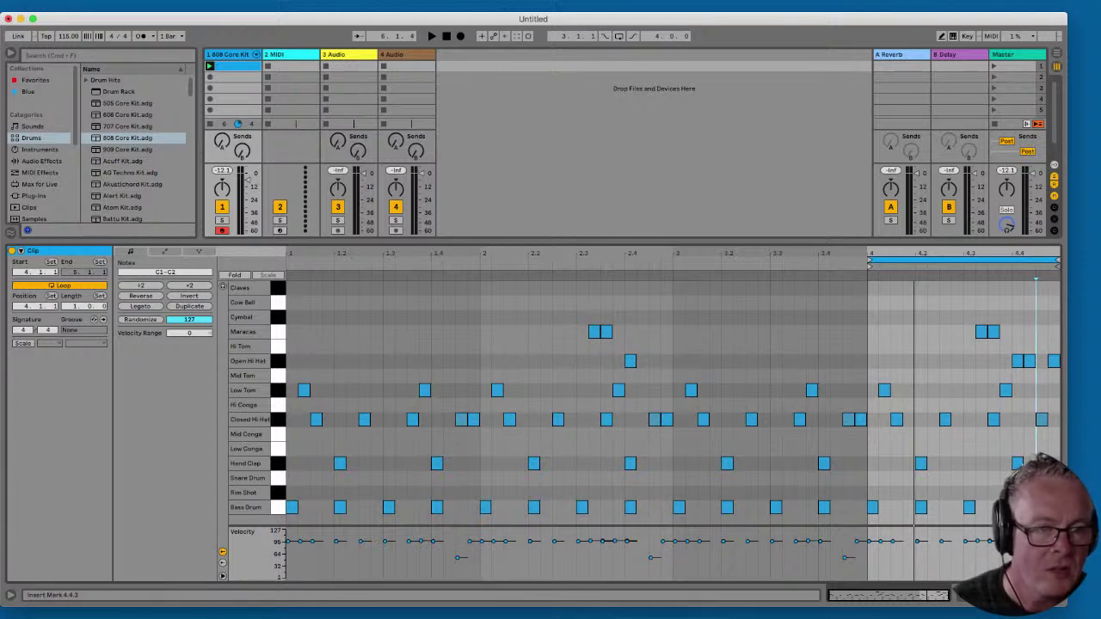
- Add a Hand Clap note at 4.4.2 and set the velocity of the Hand Clap at 4.4.1 to 63
click(968, 262)
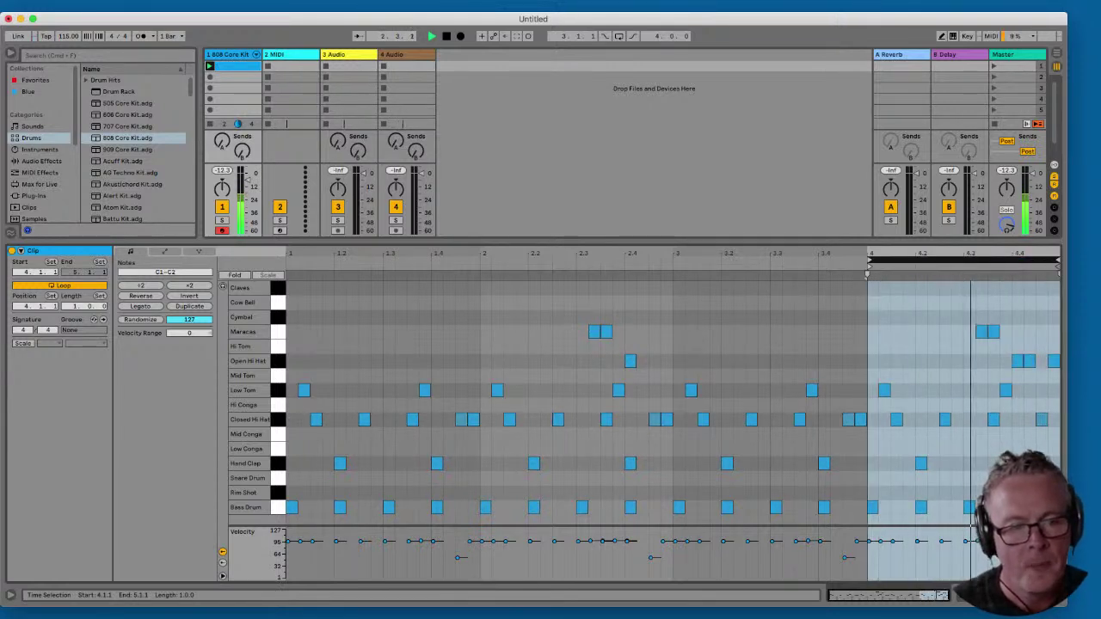
click(1030, 279)
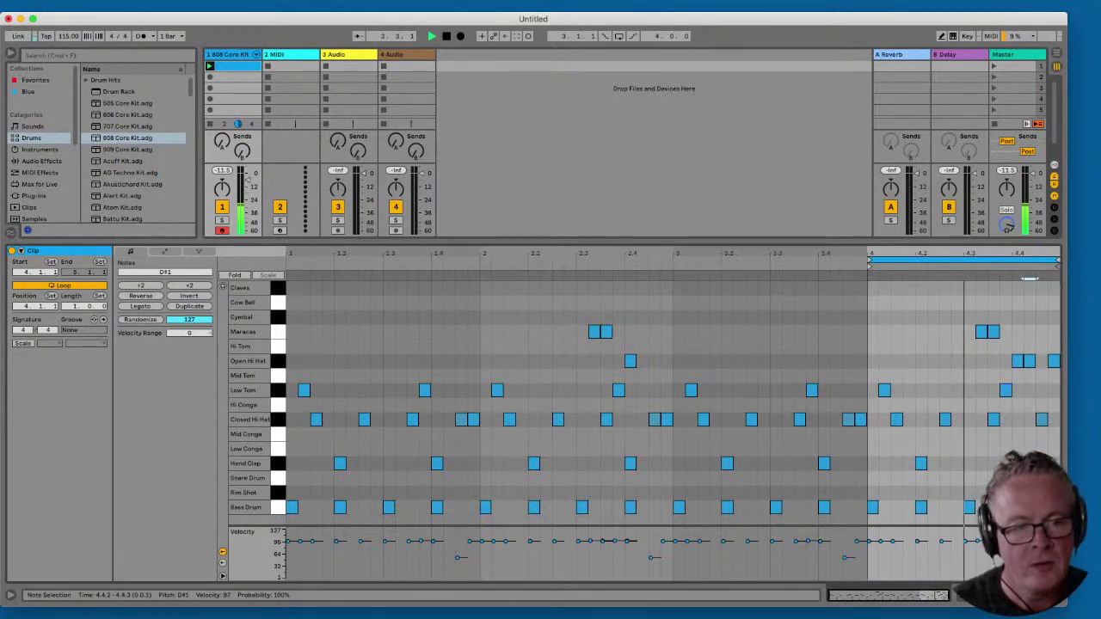
key(Left)
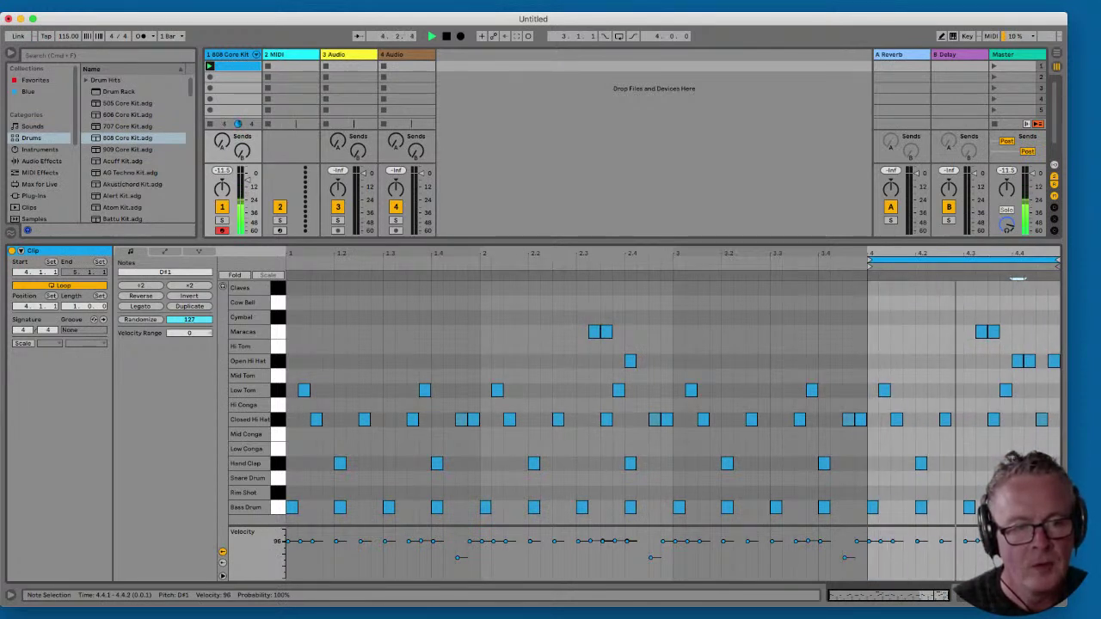
key(super+Down)
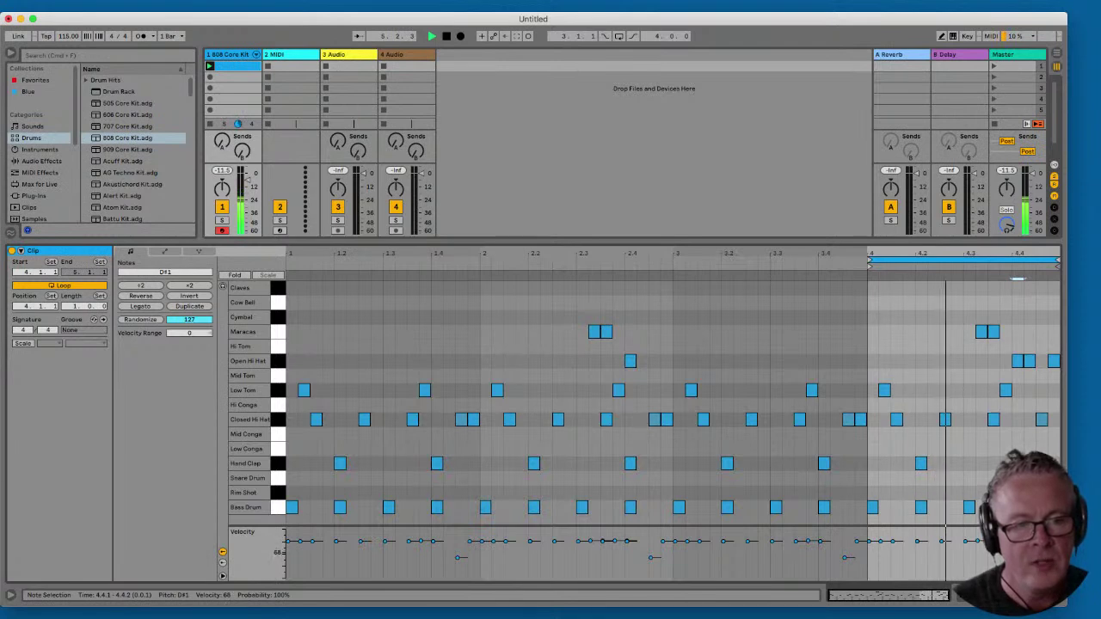
key(super+Down)
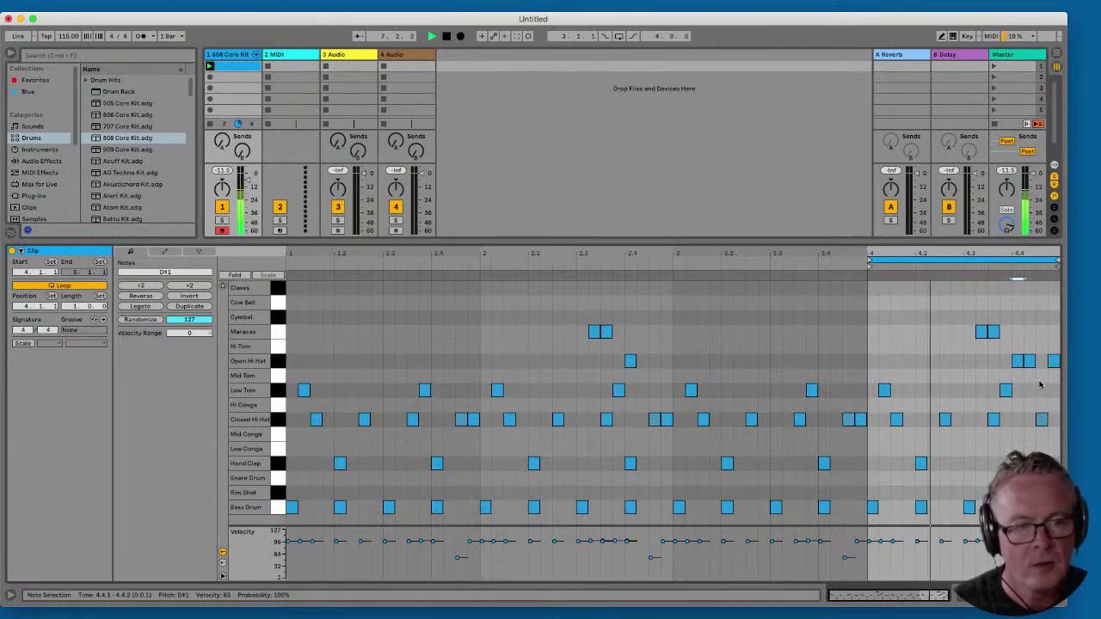
- Extend the loop start back to 1.1.1 to cover all four bars, and play the full pattern through before stopping
click(932, 260)
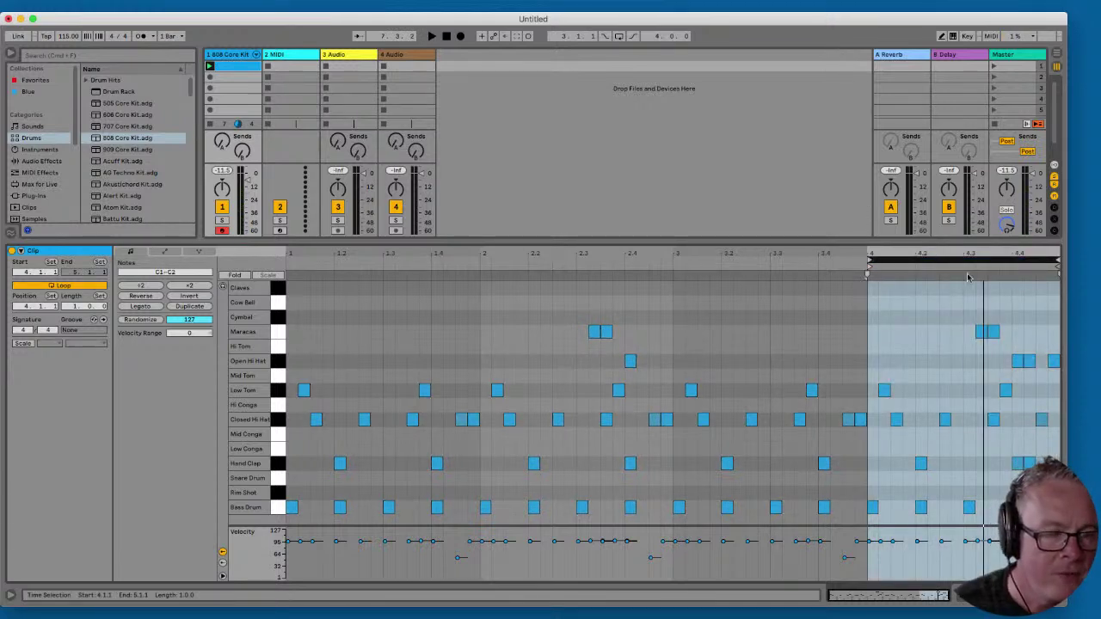
drag(869, 258, 271, 244)
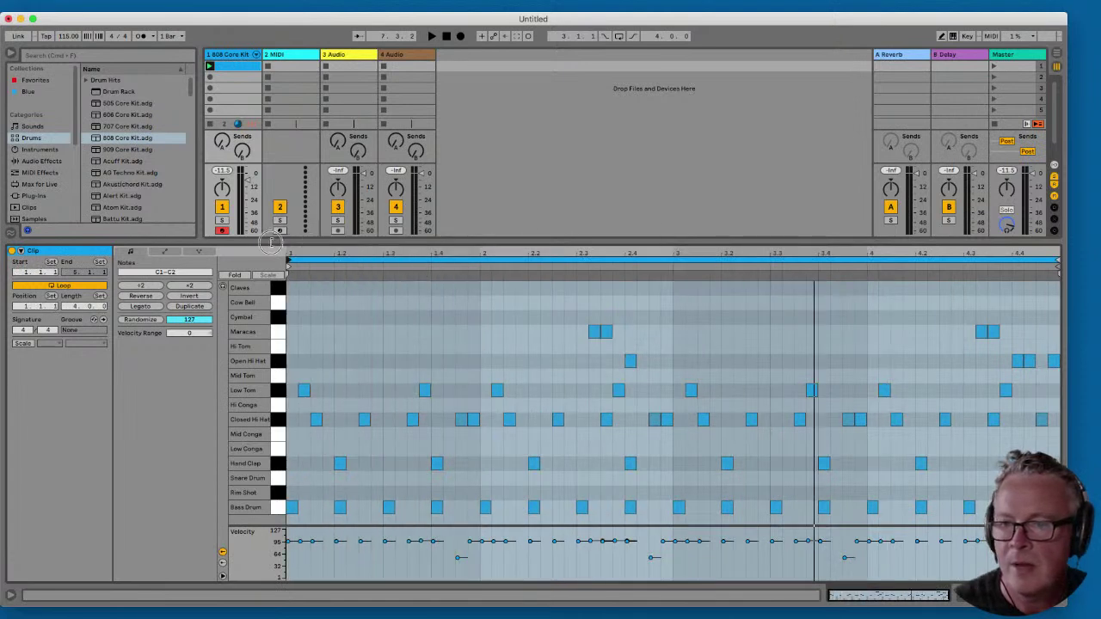
click(552, 261)
key(space)
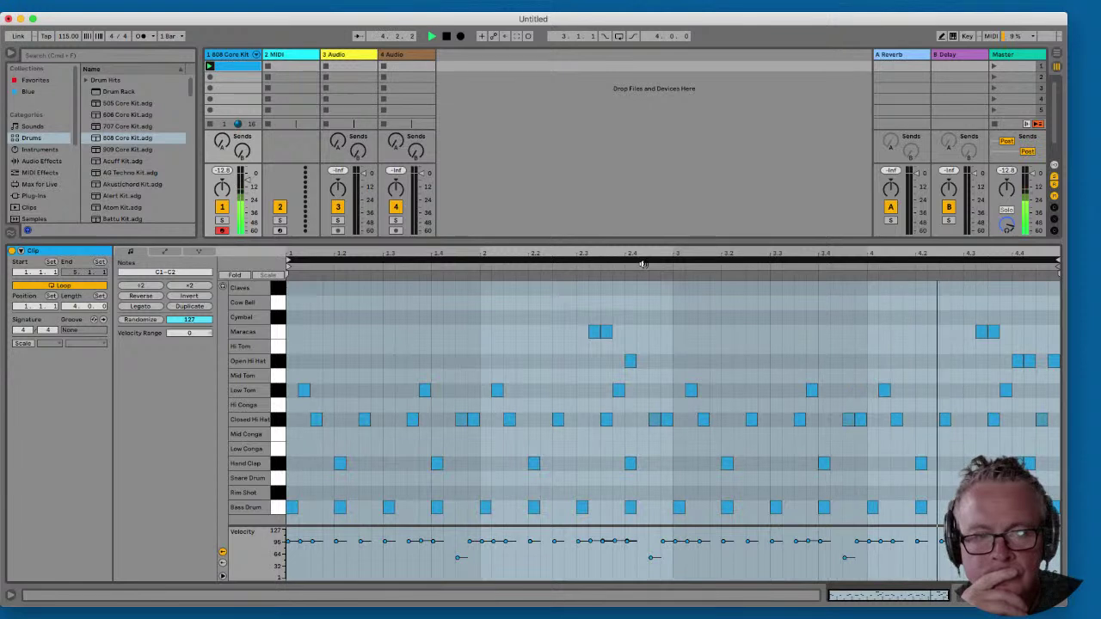
click(447, 39)
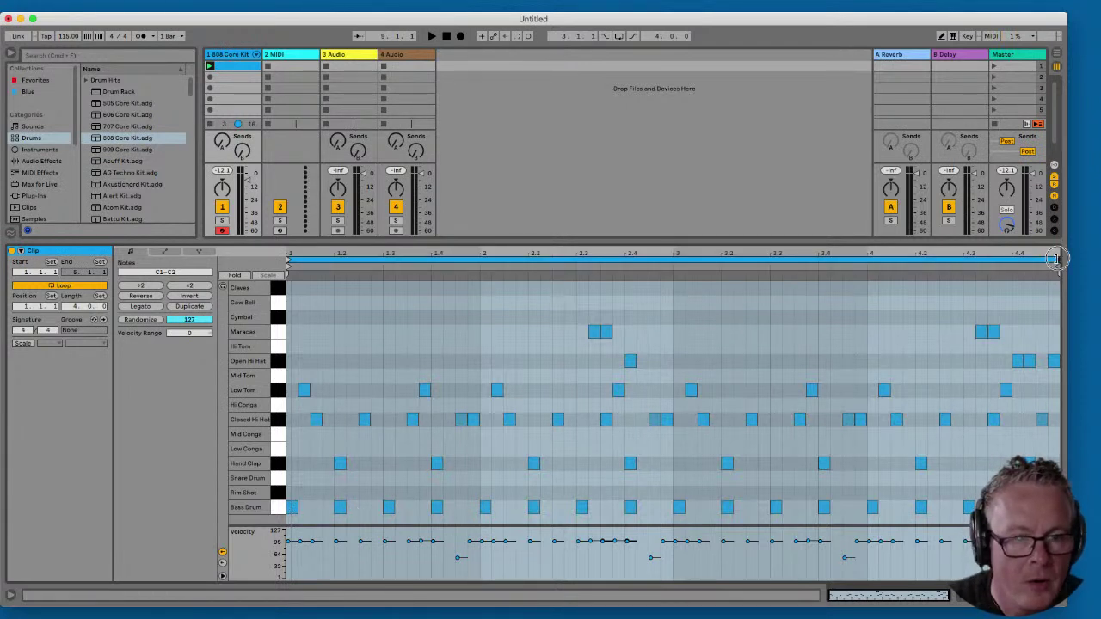
- Move the loop's end to give one-bar and two-bar loops, and return it to the full four bars
drag(1058, 262, 475, 271)
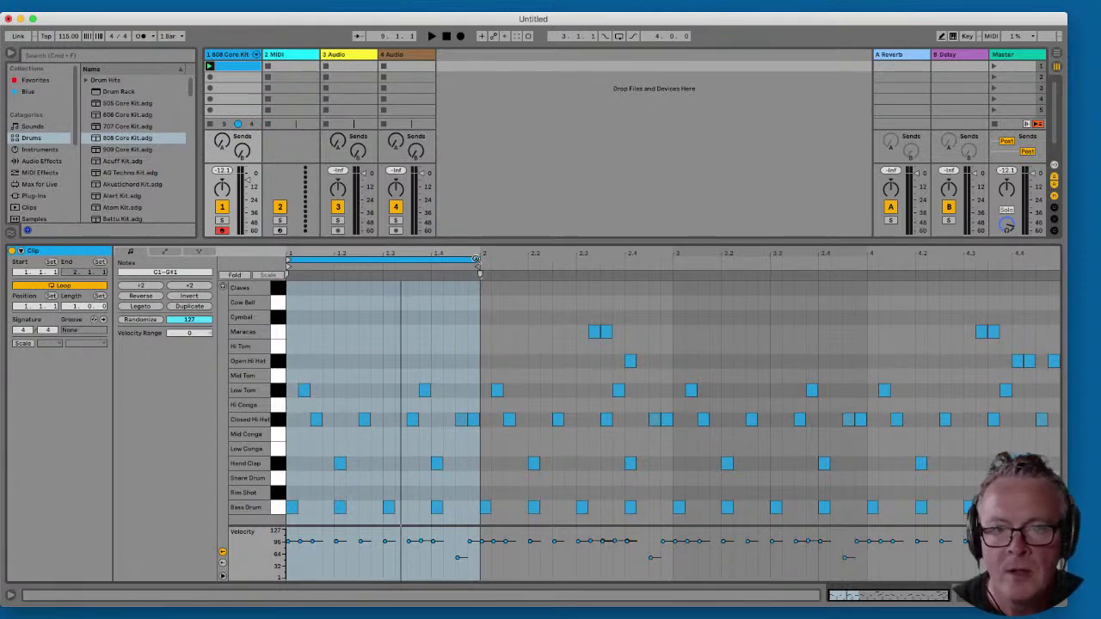
drag(476, 258, 673, 258)
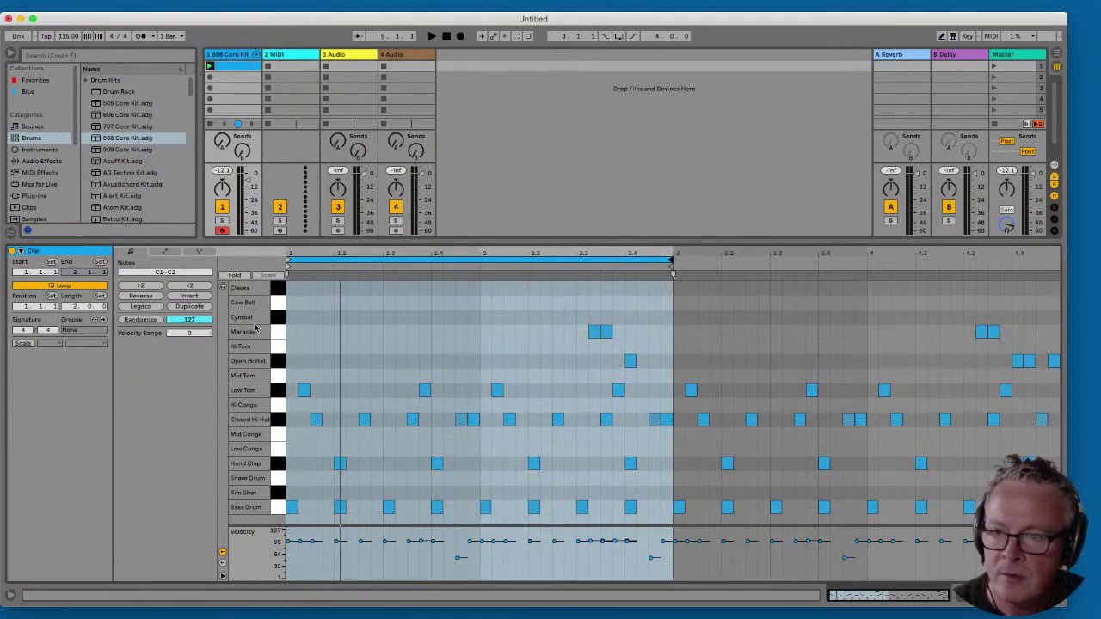
drag(672, 260, 1059, 263)
click(1061, 268)
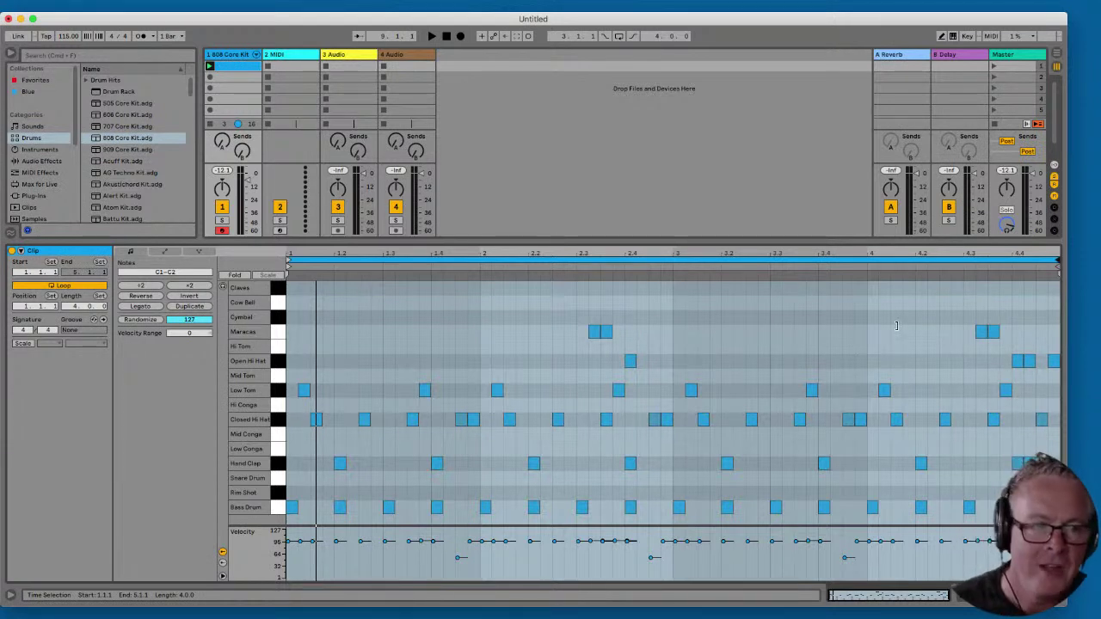
click(577, 258)
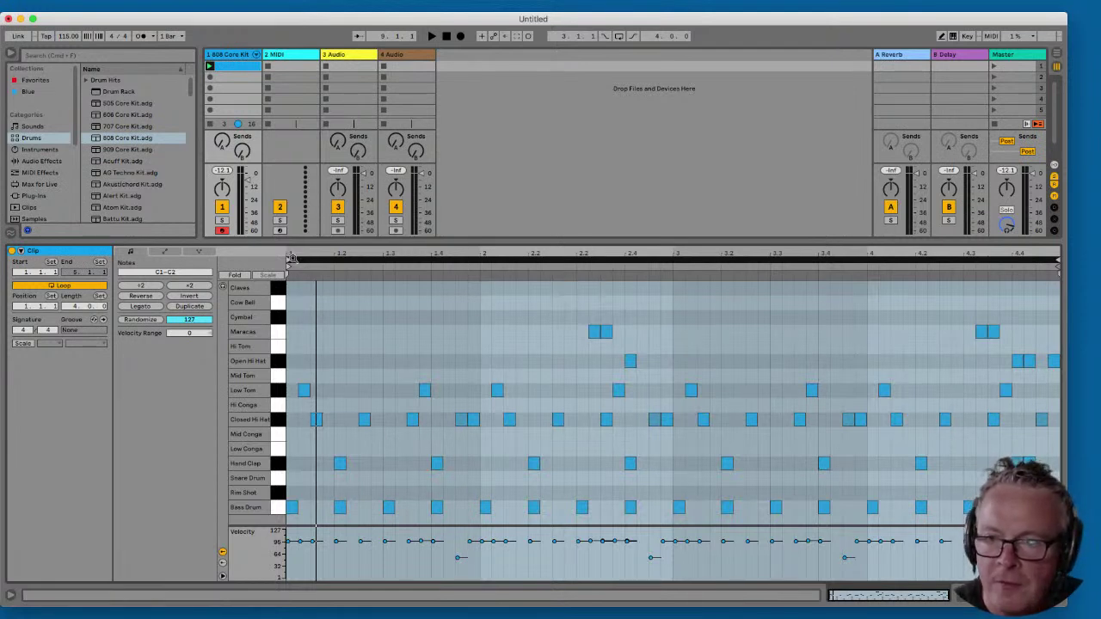
- Shorten the loop to run from 1.4.4 to 3.1.4 and play the clip
drag(292, 258, 471, 260)
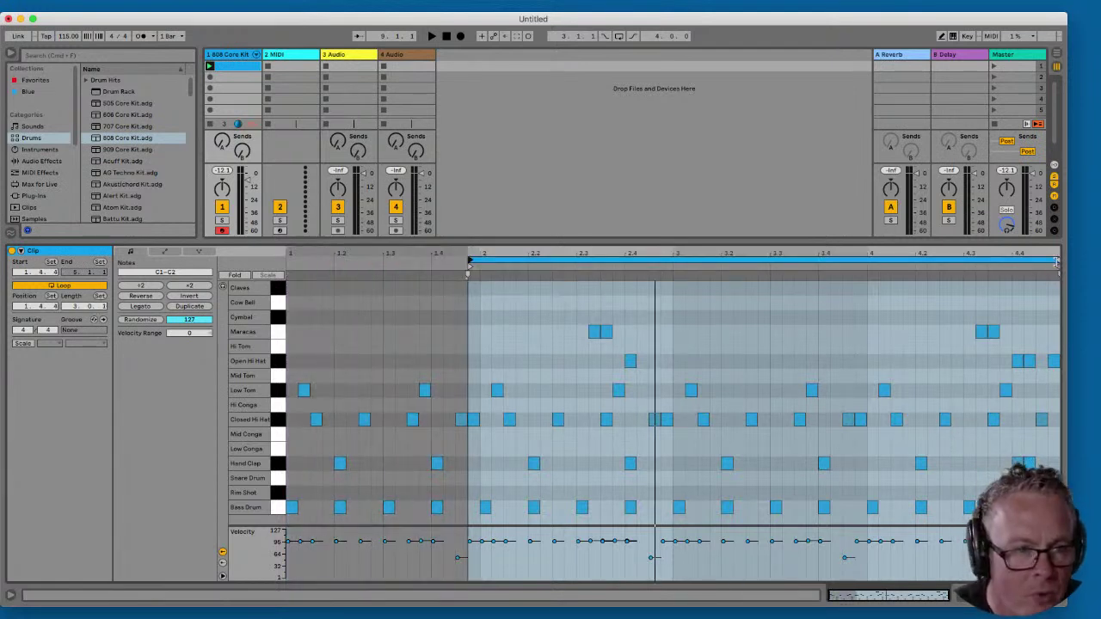
drag(1057, 262, 711, 261)
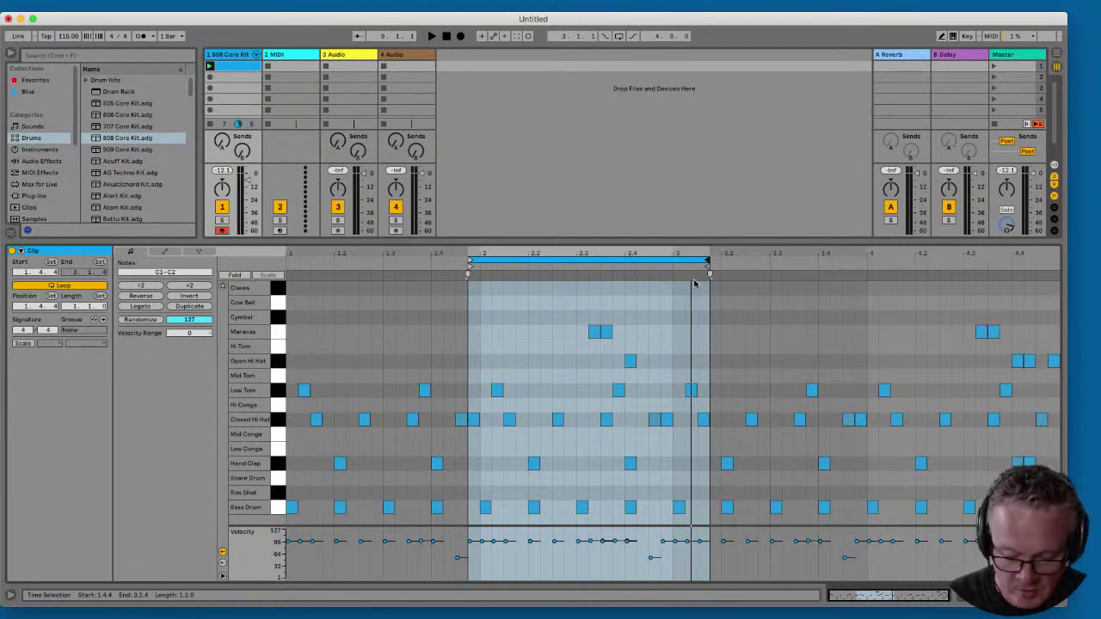
key(space)
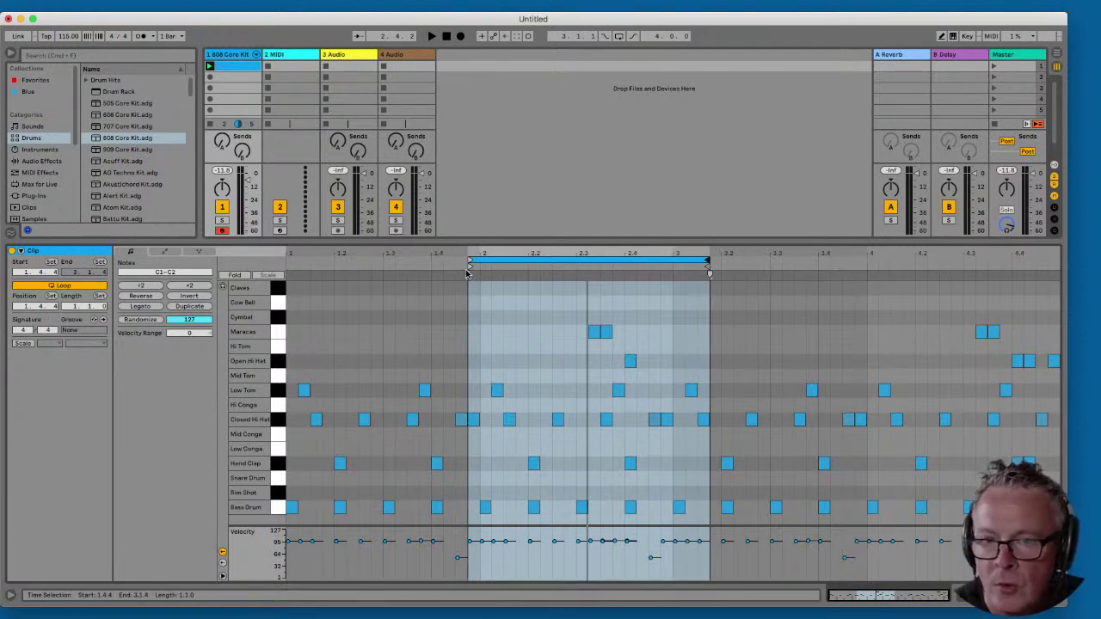
- Return the loop start to 1.1.1, and set the loop length to two bars before extending it to four
mouse_move(468, 268)
mouse_down()
mouse_move(507, 270)
mouse_move(289, 262)
mouse_up()
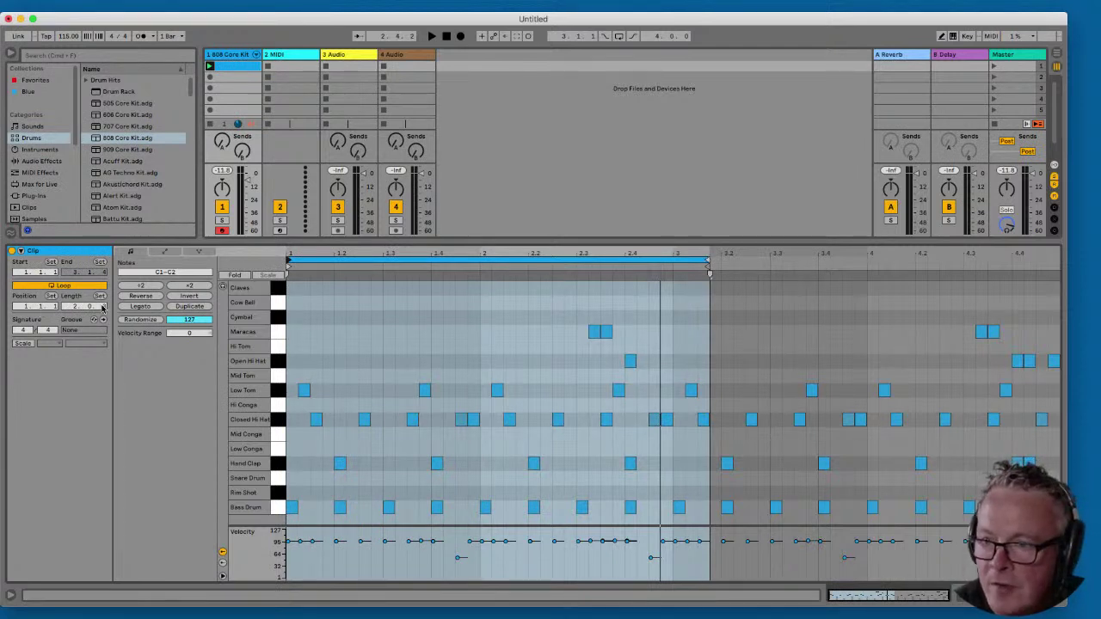
drag(105, 312, 86, 312)
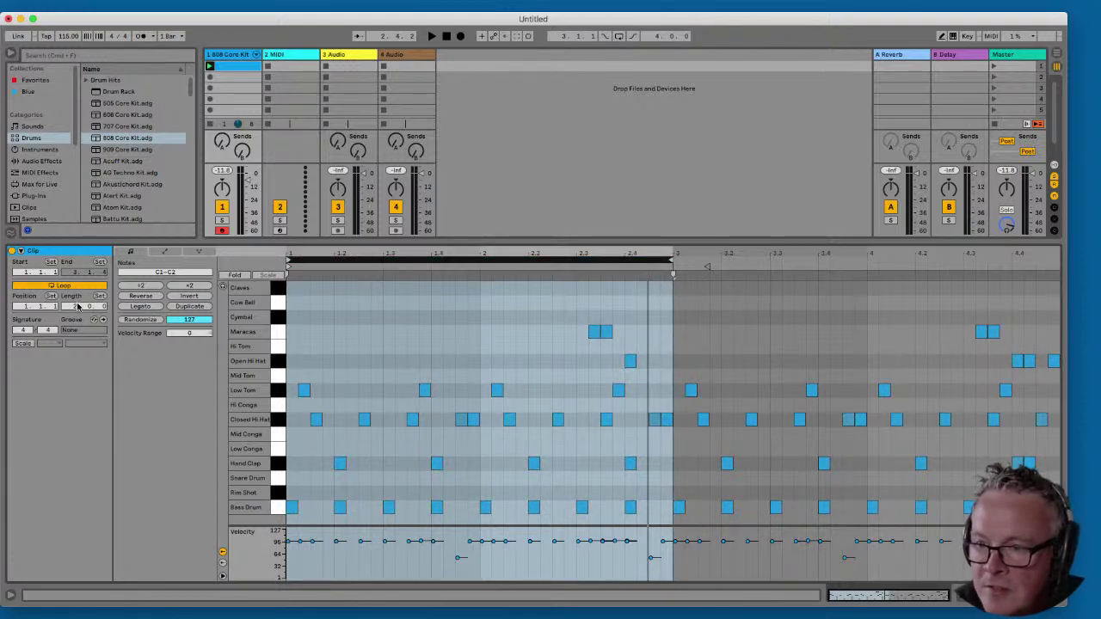
drag(77, 307, 82, 308)
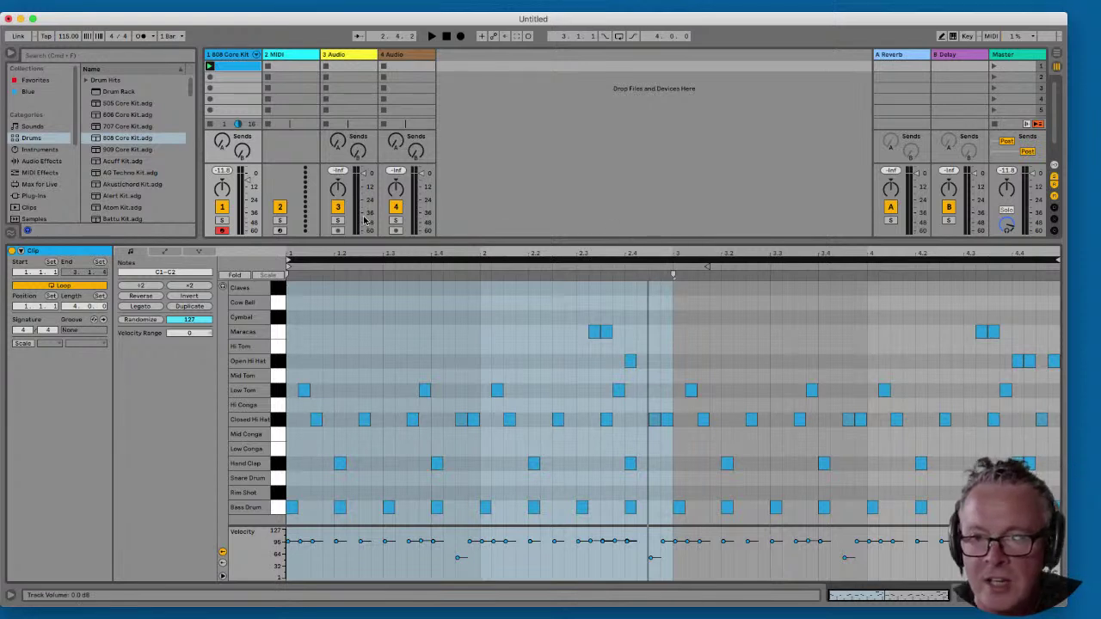
mouse_move(290, 267)
mouse_down()
mouse_move(744, 257)
mouse_move(536, 252)
mouse_up()
key(super+z)
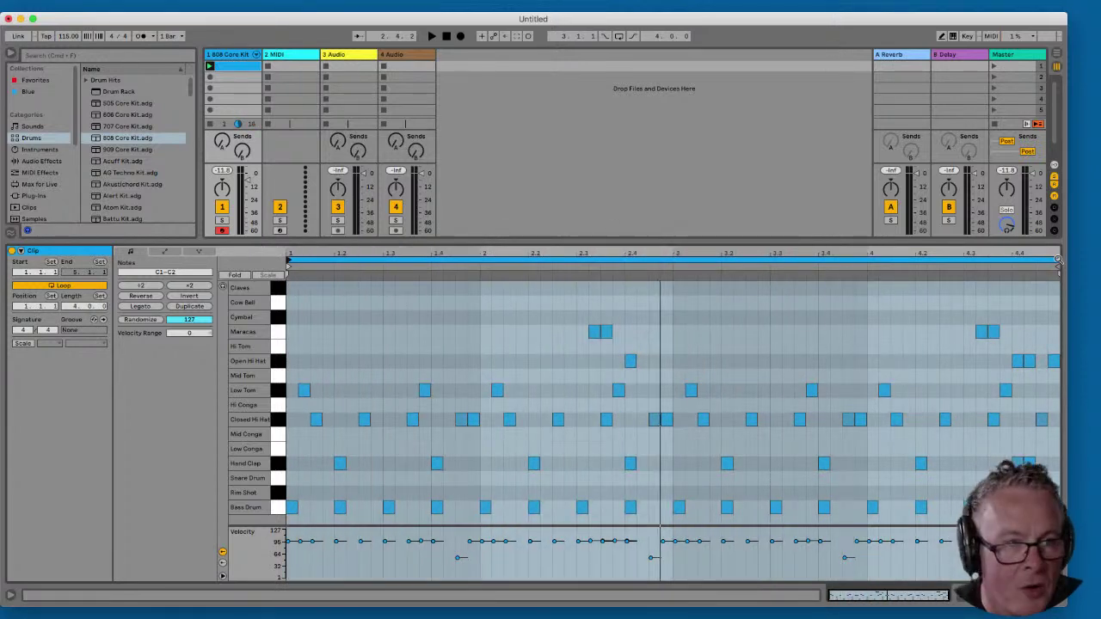
- Select the full four-bar loop from 1.1.1 to 5.1.1 and duplicate it to make an eight-bar clip
mouse_move(1058, 259)
mouse_down()
mouse_move(528, 258)
mouse_move(1061, 256)
mouse_move(990, 262)
mouse_up()
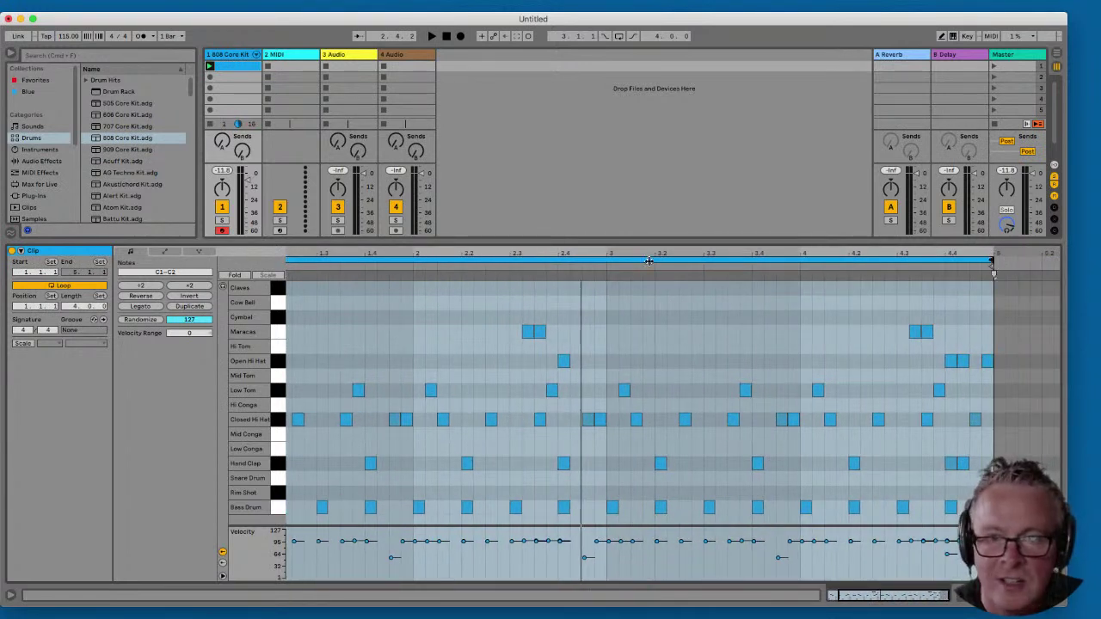
drag(645, 253, 711, 253)
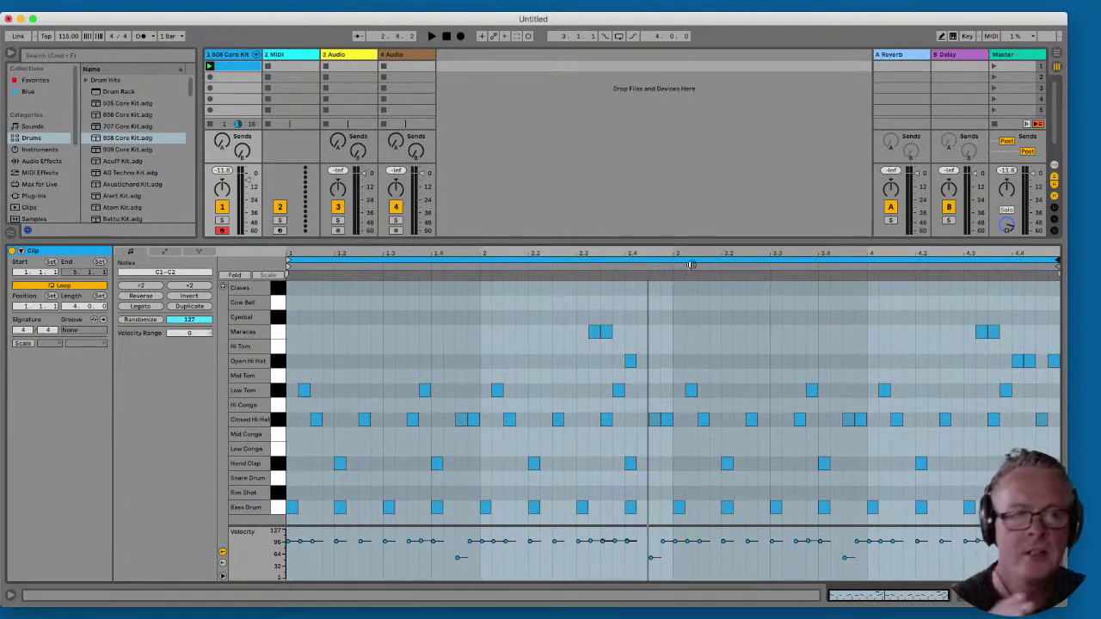
click(643, 258)
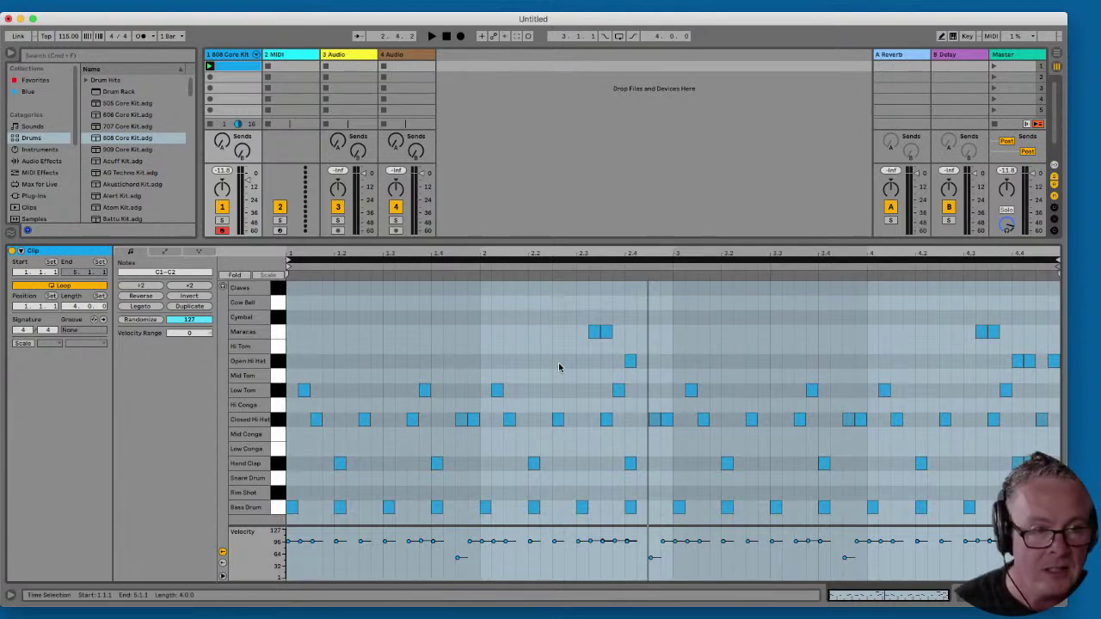
key(super+d)
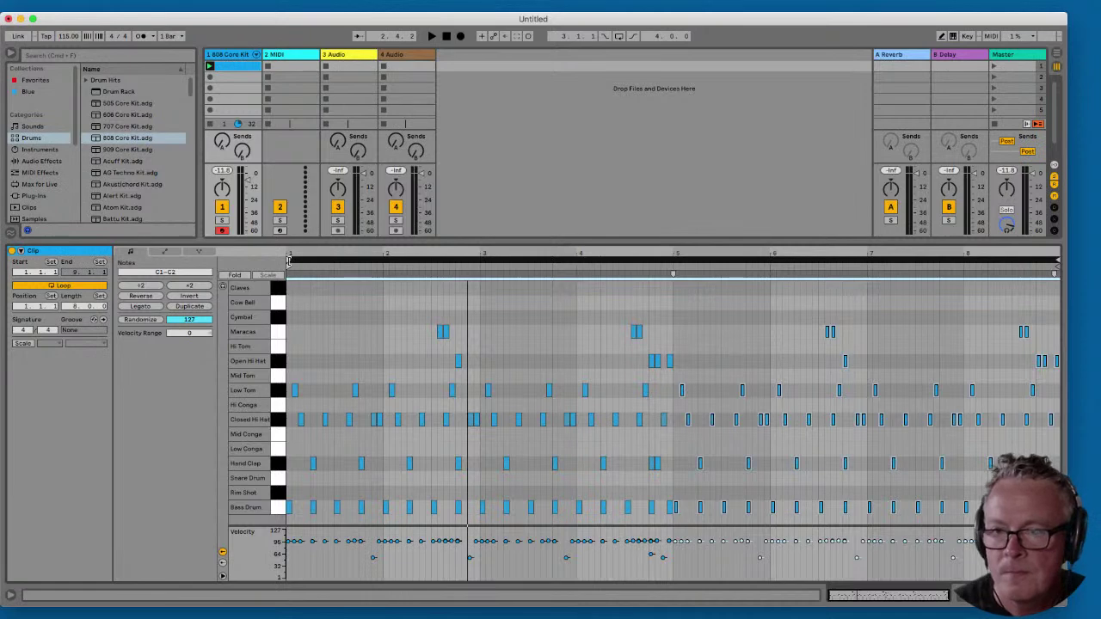
- Narrow the loop to bar 5 only, starting at 5.1.1 with a one-bar length, and start playback
drag(289, 261, 673, 261)
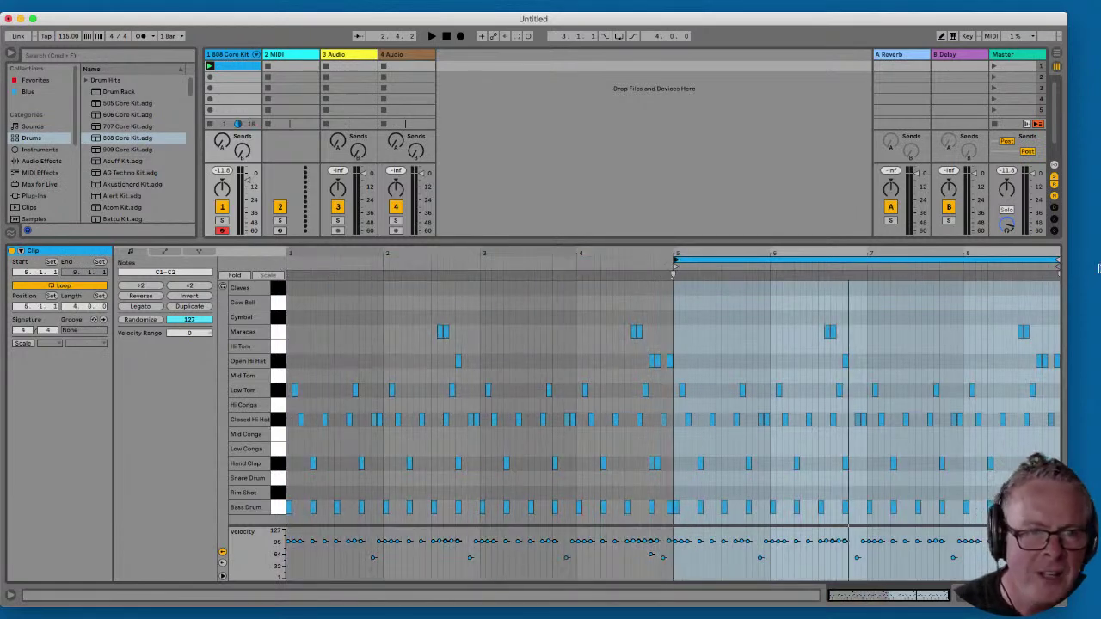
drag(1059, 261, 770, 261)
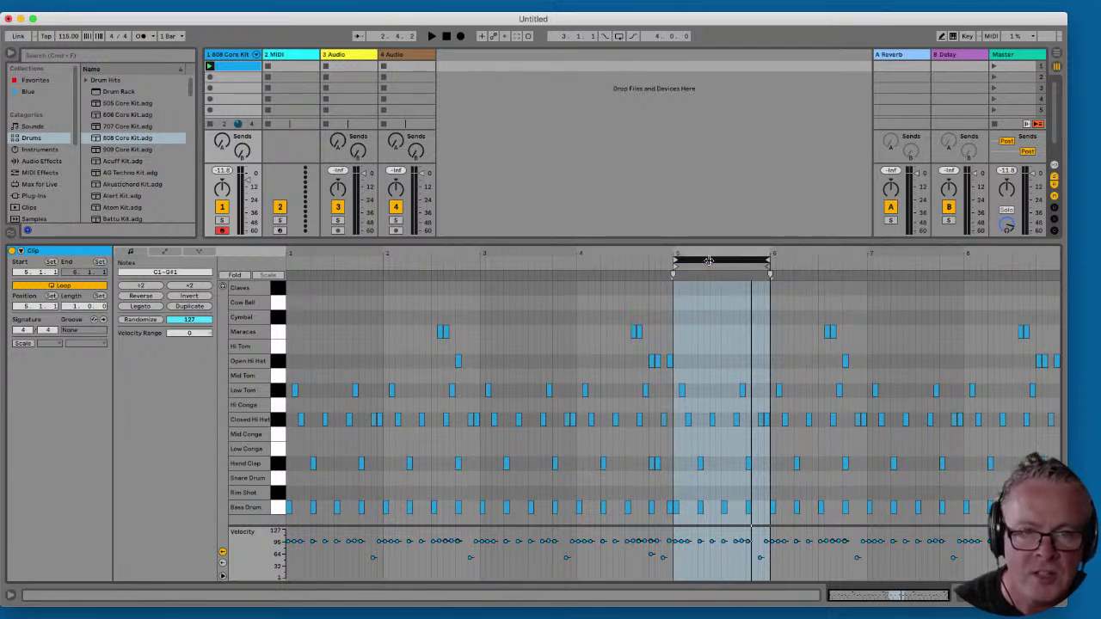
key(space)
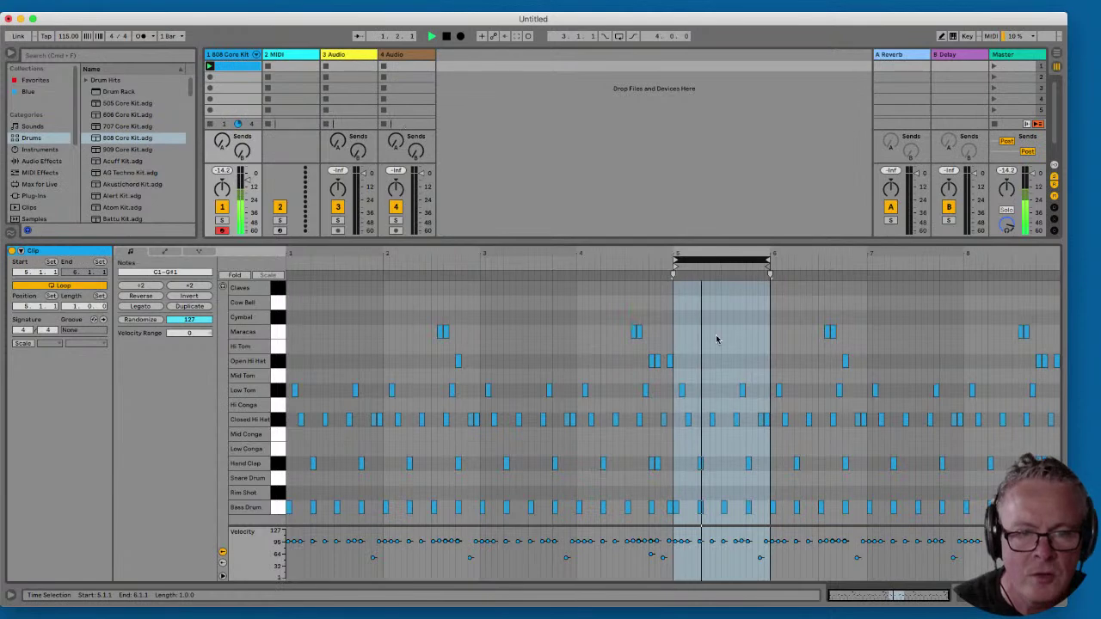
drag(719, 252, 719, 292)
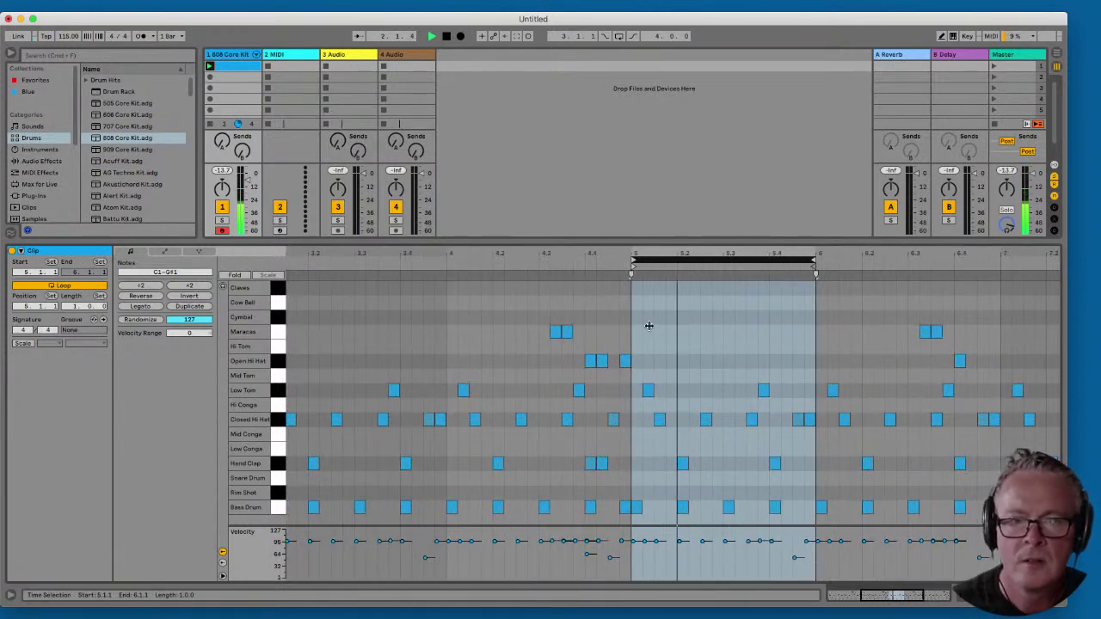
- Add Closed Hi Hat notes at 5.2.2 and 5.2.4, and stop playback
double_click(684, 420)
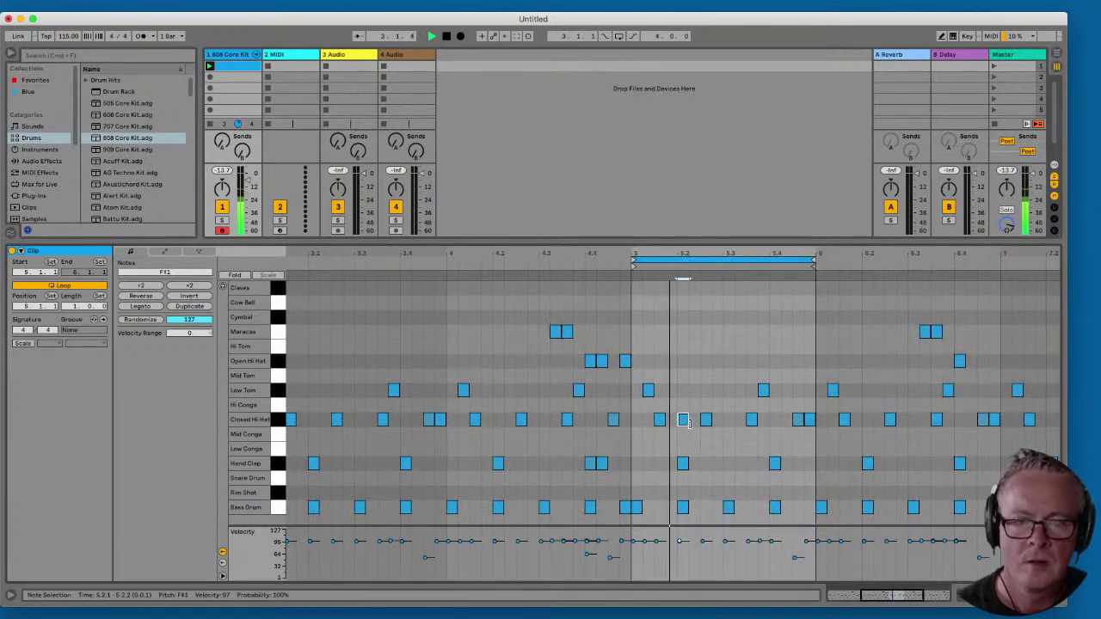
drag(682, 421, 718, 421)
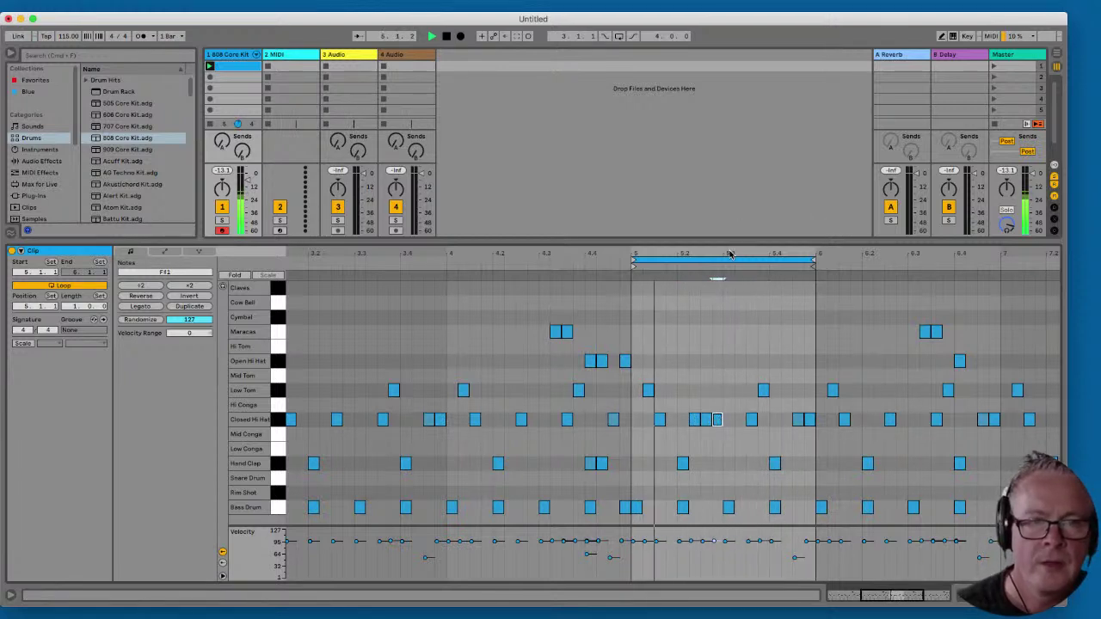
drag(736, 255, 706, 251)
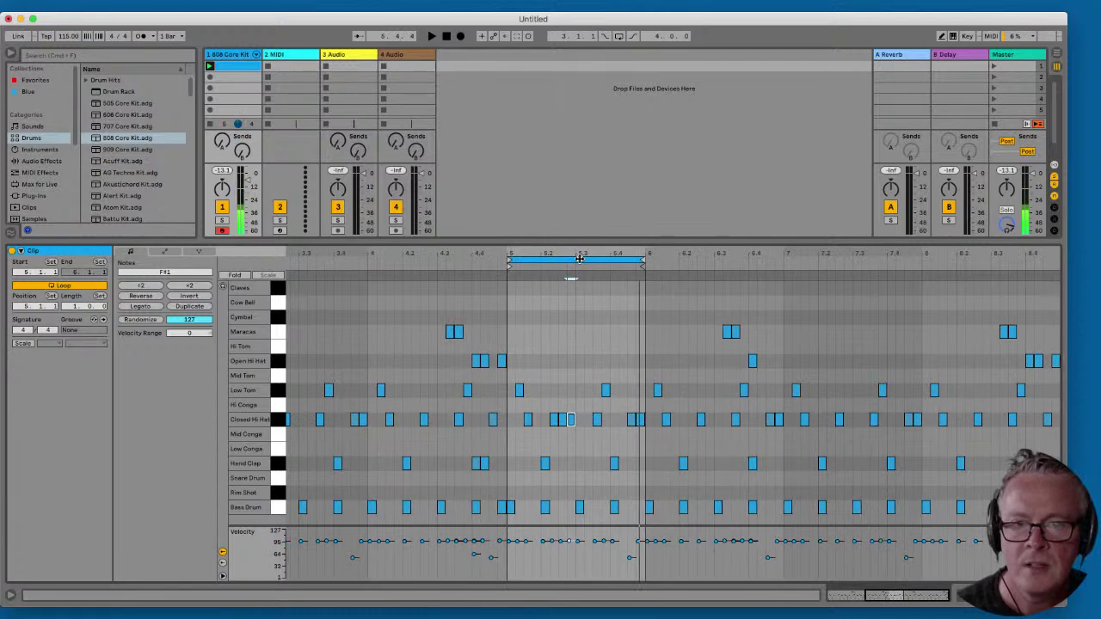
- Move the one-bar loop to bar 6, and delete the Maracas note at 6.3.2 and the Closed Hi Hat note at 6.4.4
drag(577, 260, 716, 268)
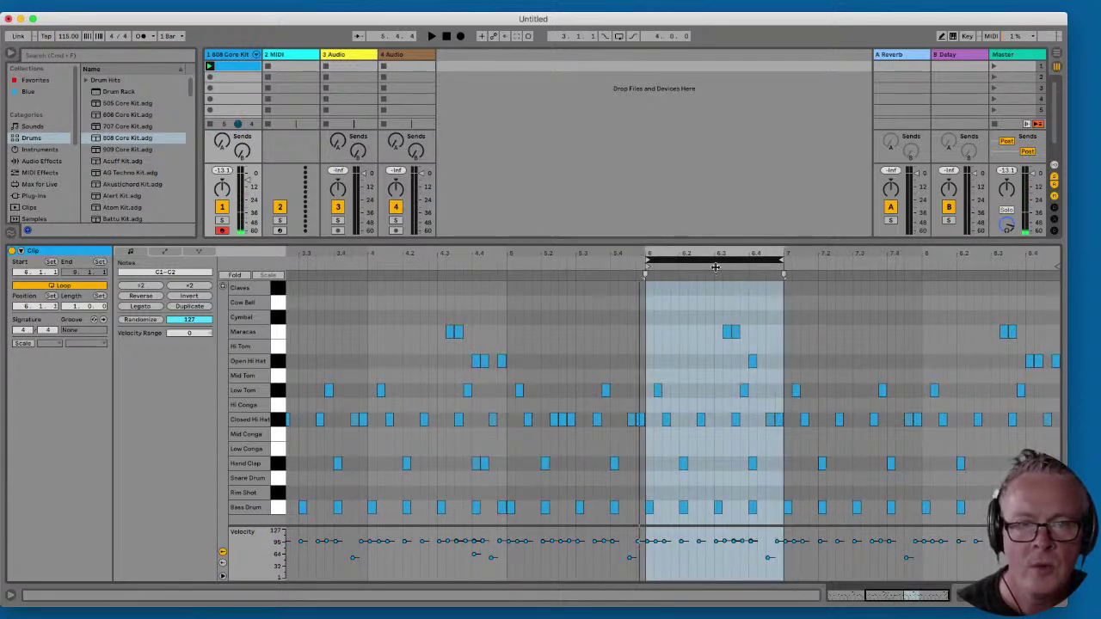
click(725, 334)
click(778, 419)
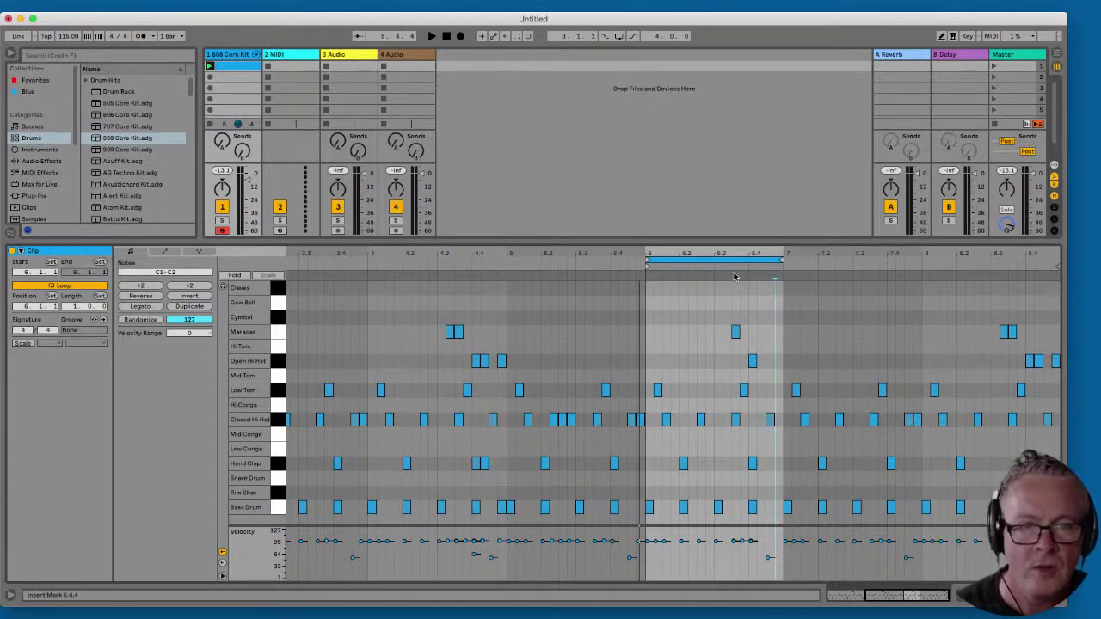
- Move the one-bar loop through bar 7 to bar 8, and start playback
drag(723, 264, 855, 263)
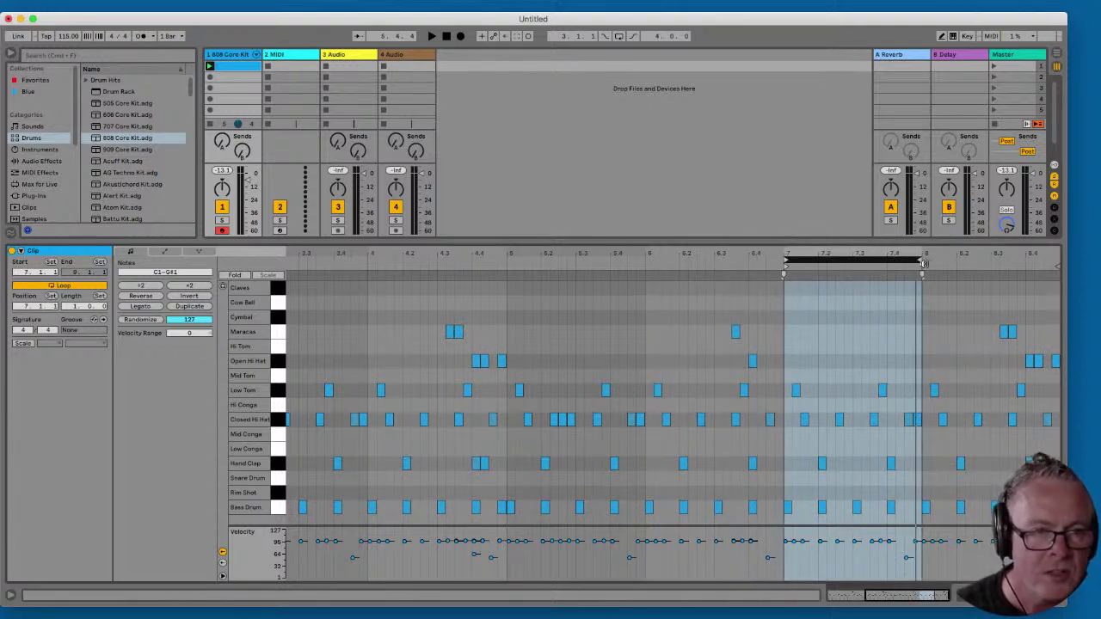
drag(895, 263, 1041, 274)
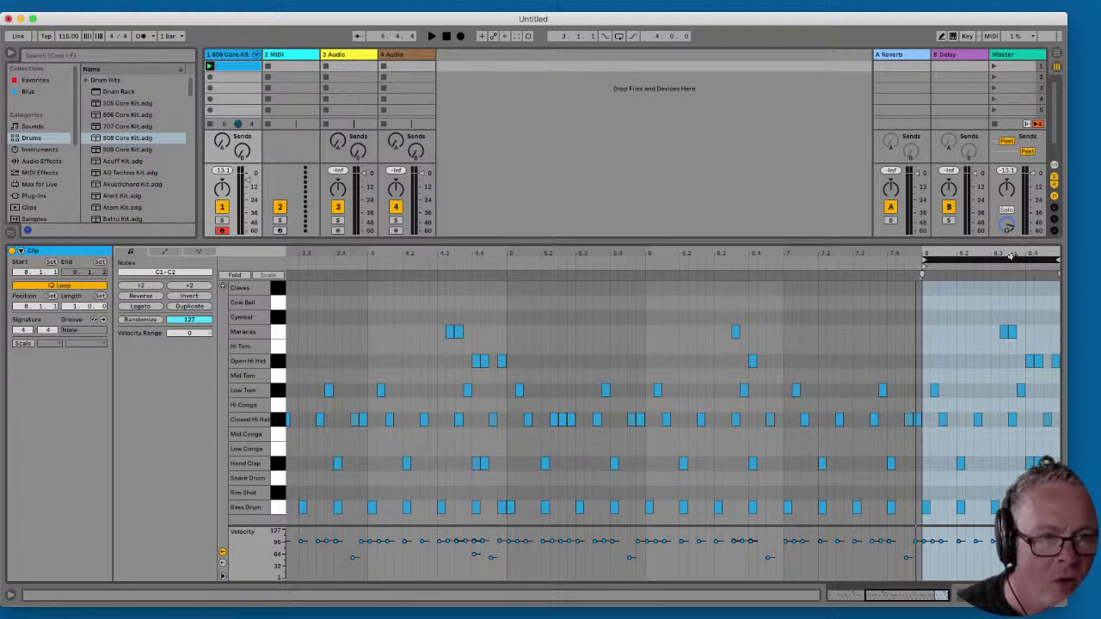
drag(1009, 252, 1002, 255)
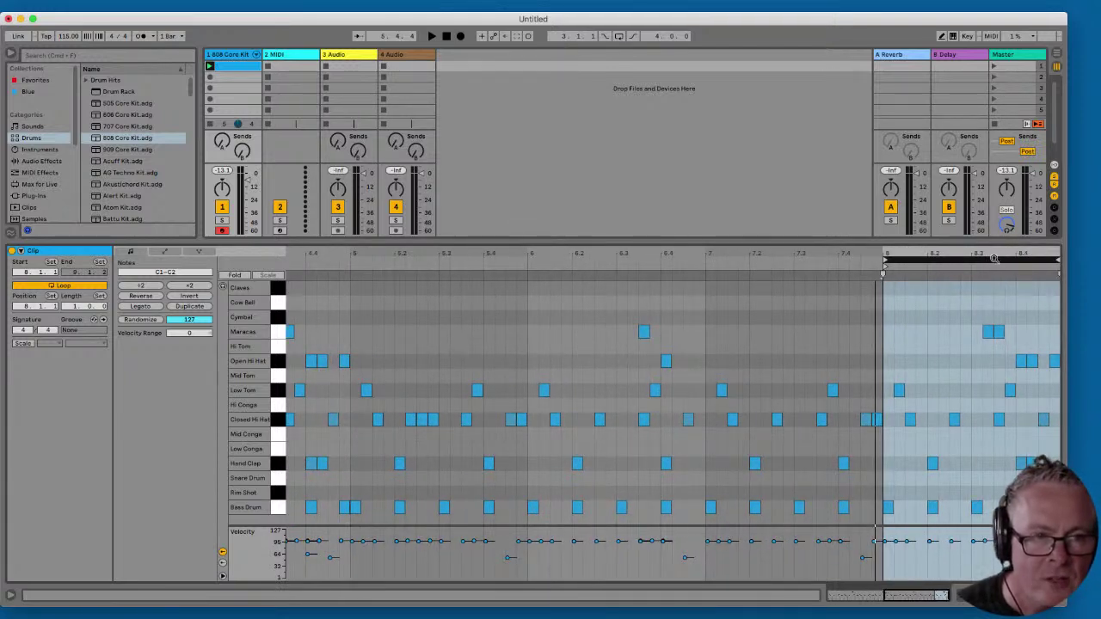
mouse_move(993, 258)
mouse_down()
mouse_move(973, 259)
mouse_move(991, 253)
mouse_up()
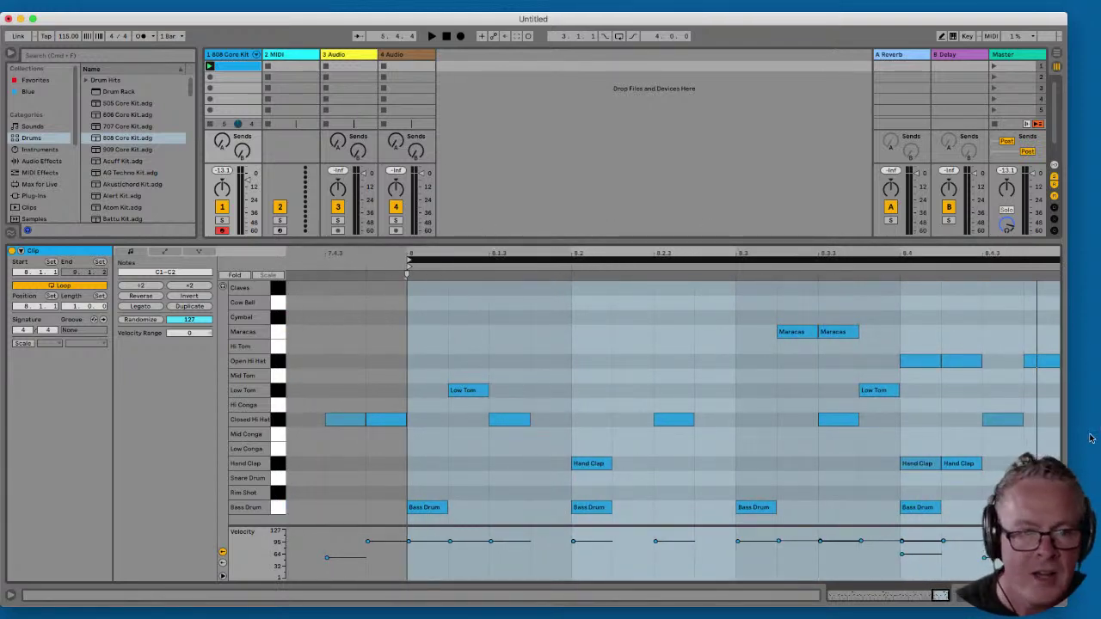
key(space)
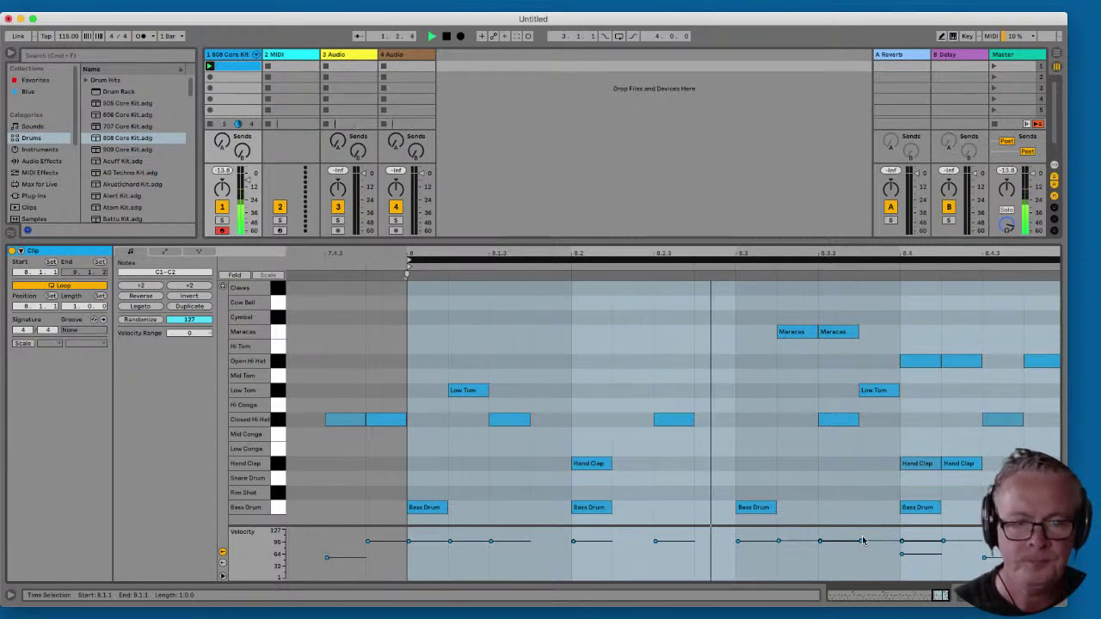
- Delete the Bass Drum notes at 8.4.1, 8.3.1 and 8.2.1
click(947, 511)
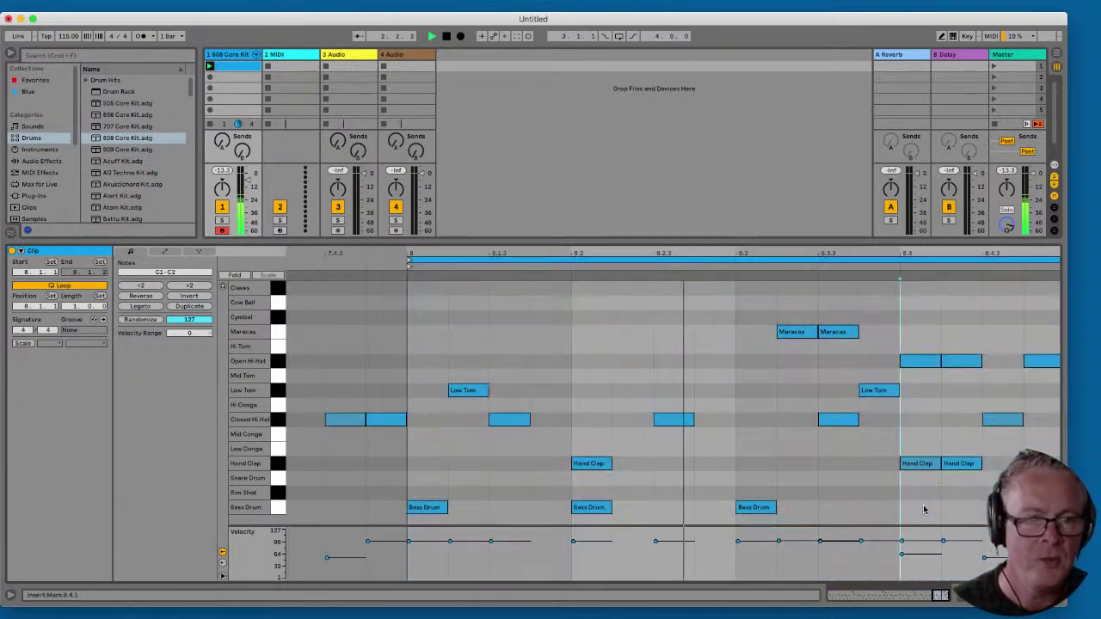
double_click(745, 508)
double_click(584, 506)
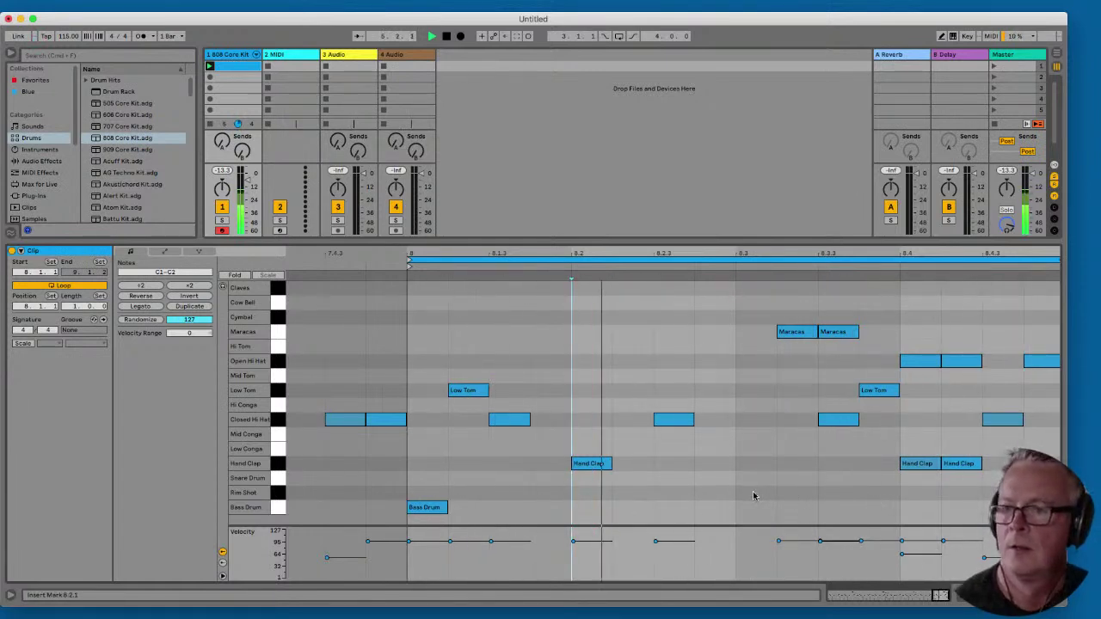
- Add a roll of eight consecutive sixteenth Snare Drum notes from 8.3.1 through 8.4.4
double_click(748, 478)
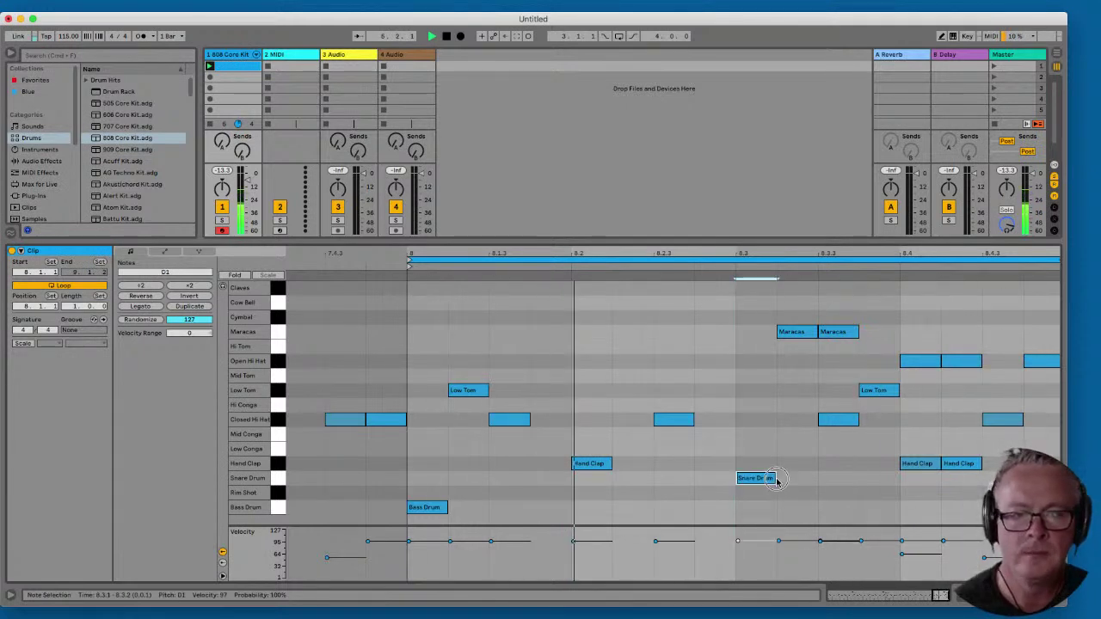
double_click(797, 478)
double_click(838, 478)
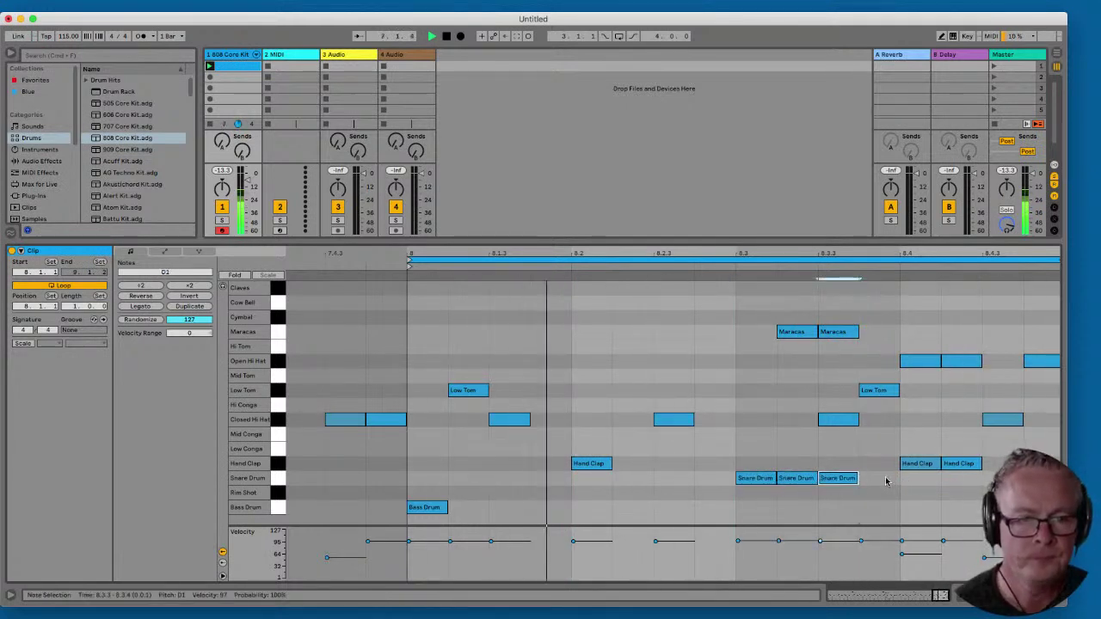
double_click(879, 478)
double_click(920, 478)
double_click(961, 478)
double_click(1002, 478)
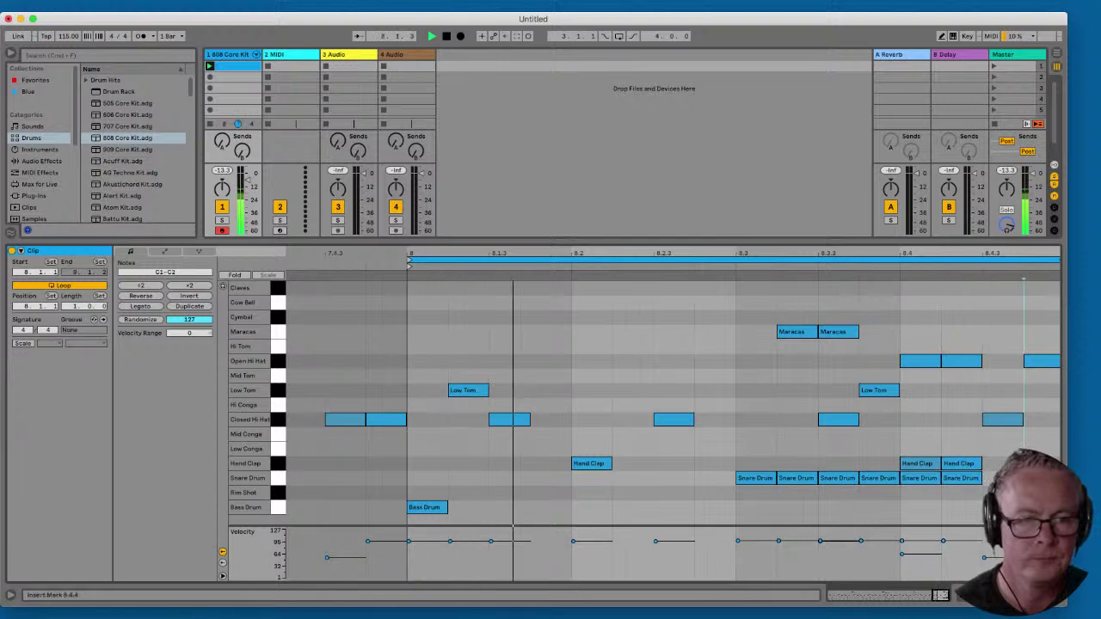
double_click(1043, 478)
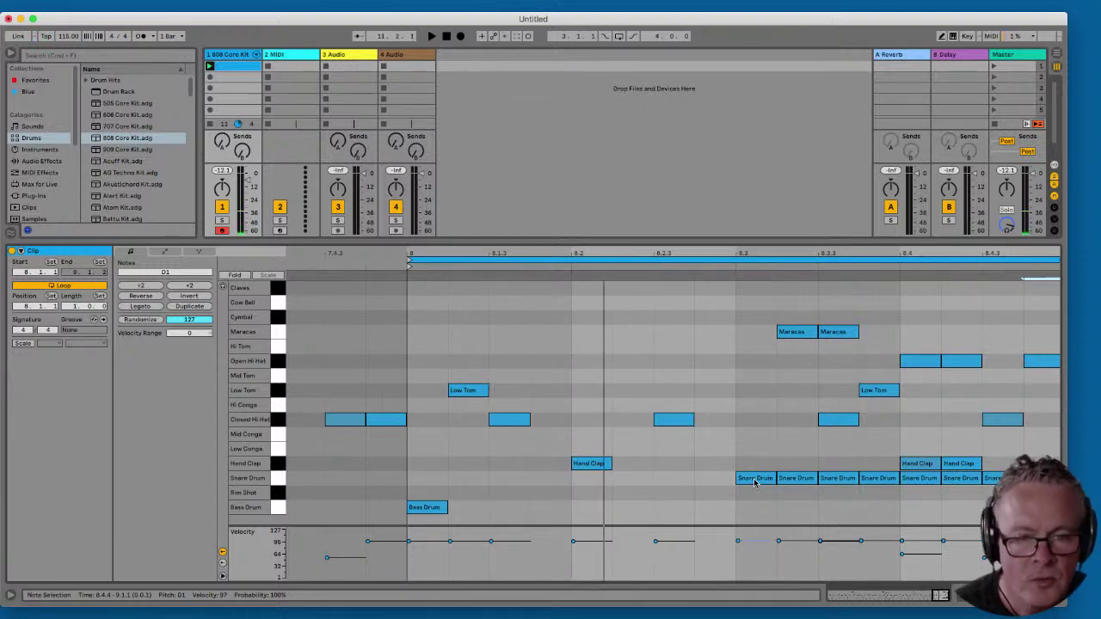
- Lower the velocity of the Snare Drum note at 8.3.1 to 70, and raise it to 108
drag(759, 475, 755, 477)
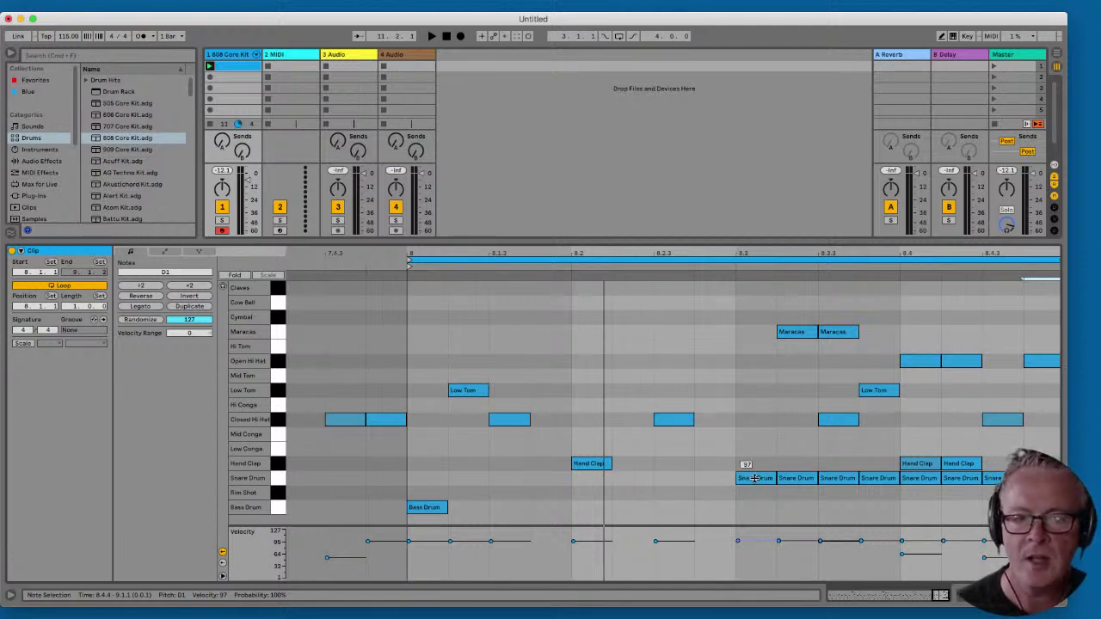
drag(755, 478, 755, 479)
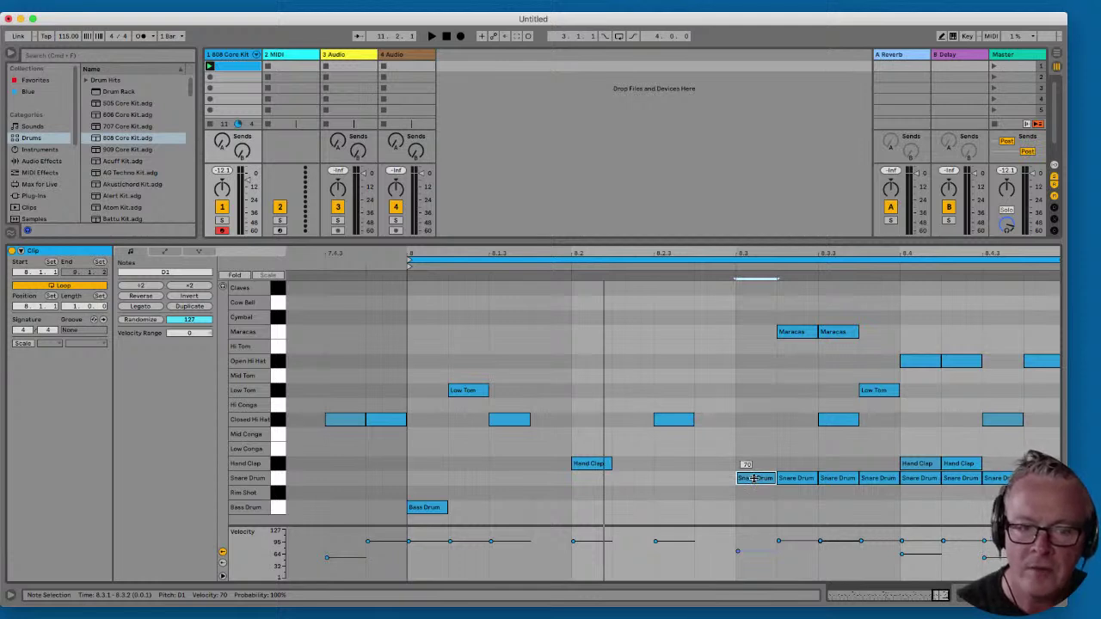
drag(755, 479, 755, 478)
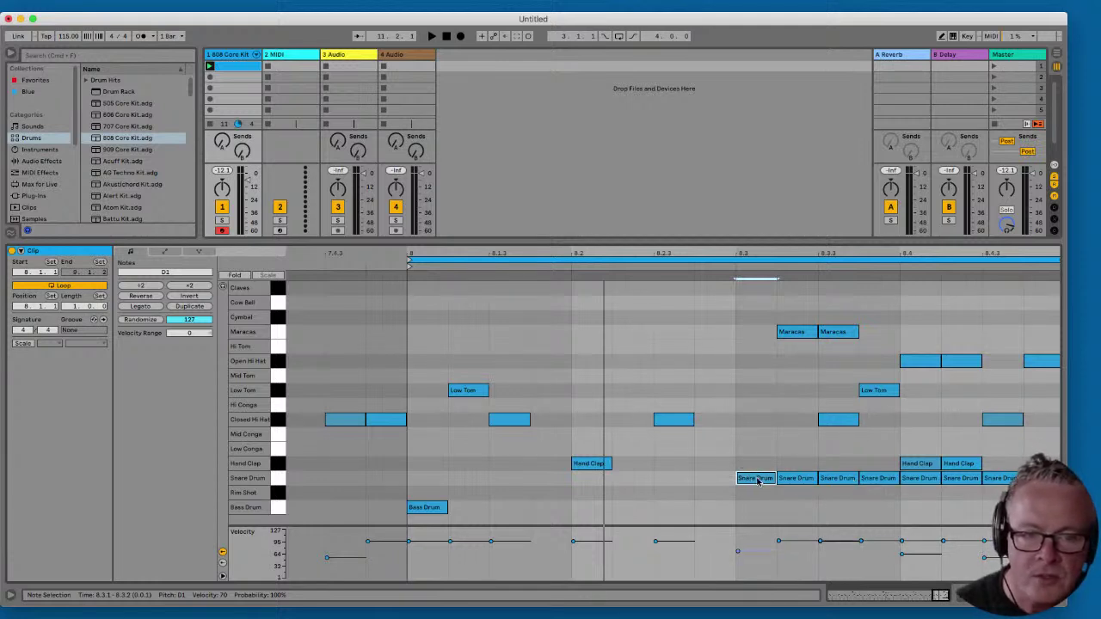
drag(755, 479, 754, 478)
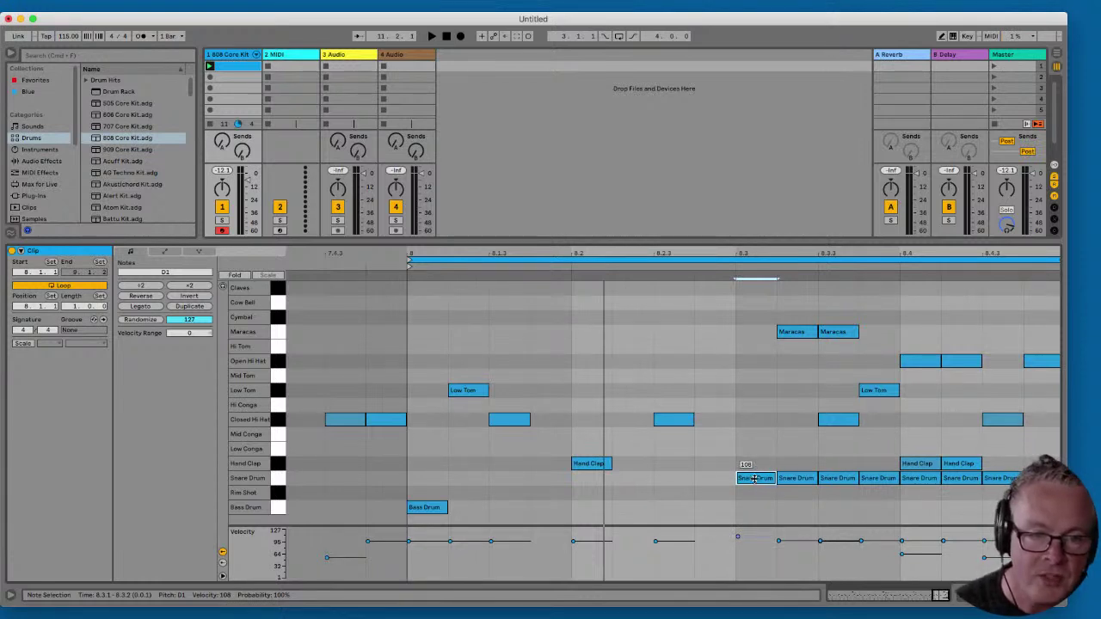
- Set the velocities of the bar 8 Snare Drum roll to rise gradually from about 32, and play the looped bar
drag(755, 478, 754, 478)
drag(754, 478, 1003, 479)
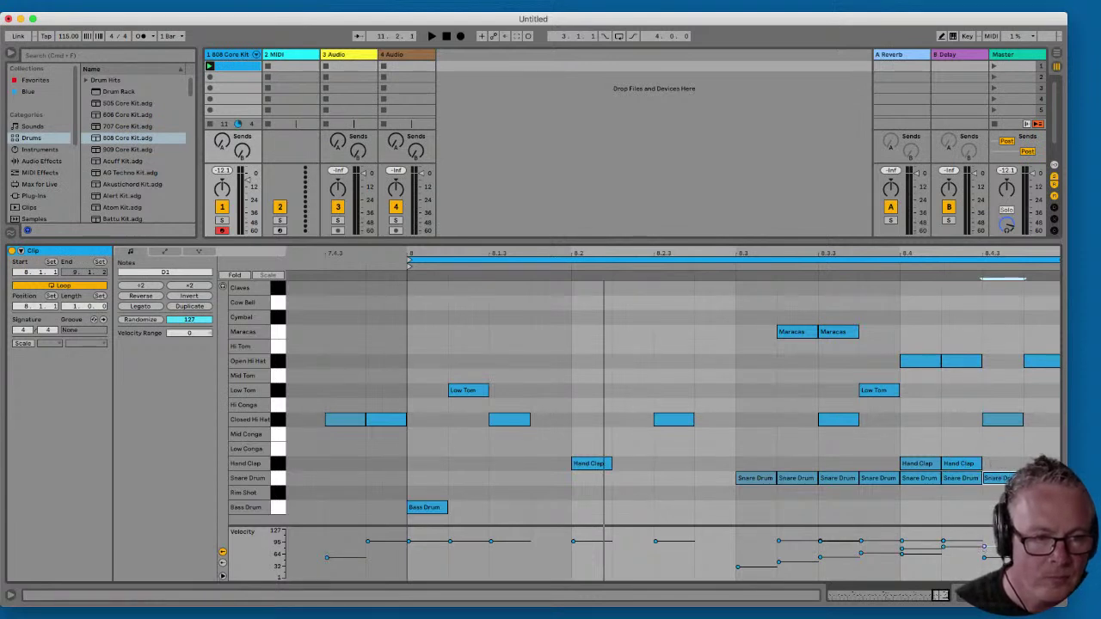
click(623, 259)
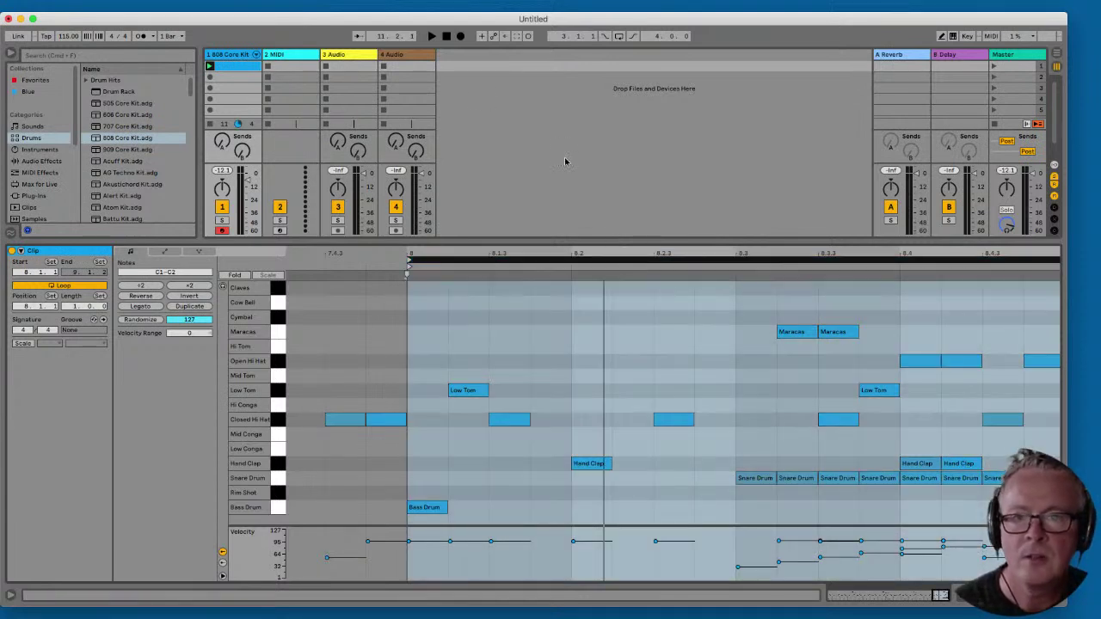
key(space)
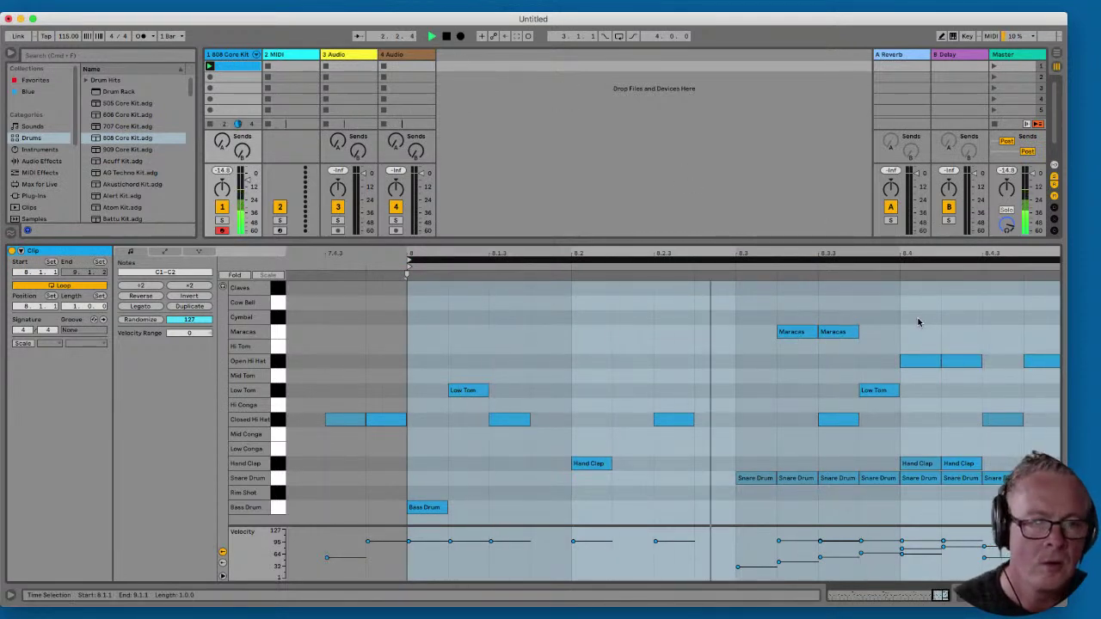
- Delete the two consecutive Hand Clap notes starting at 8.4.1
double_click(951, 464)
double_click(929, 467)
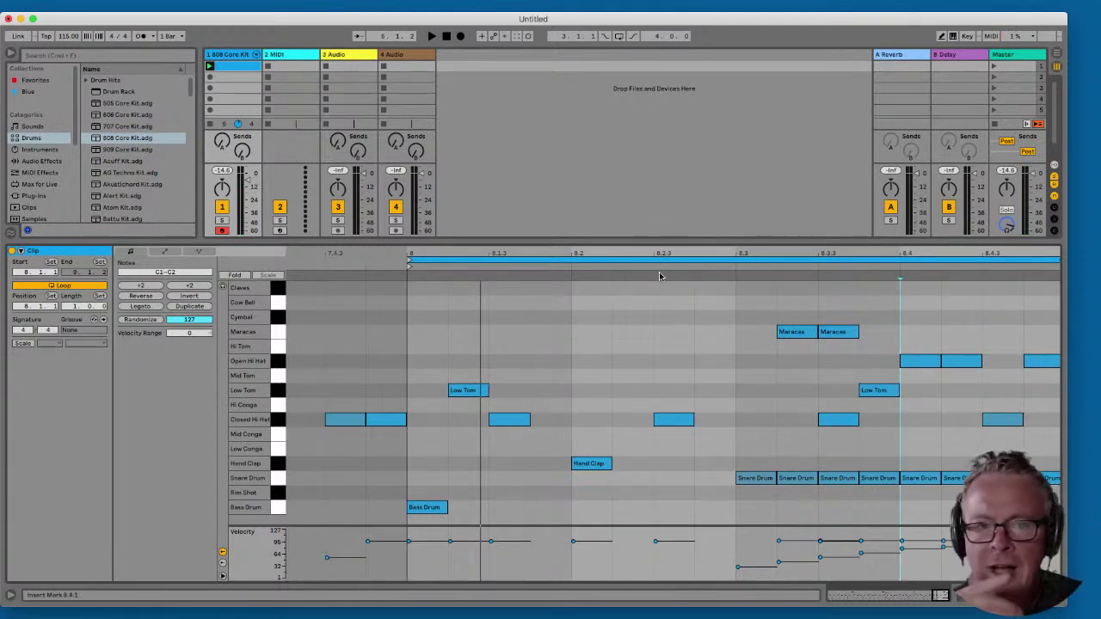
drag(697, 253, 736, 252)
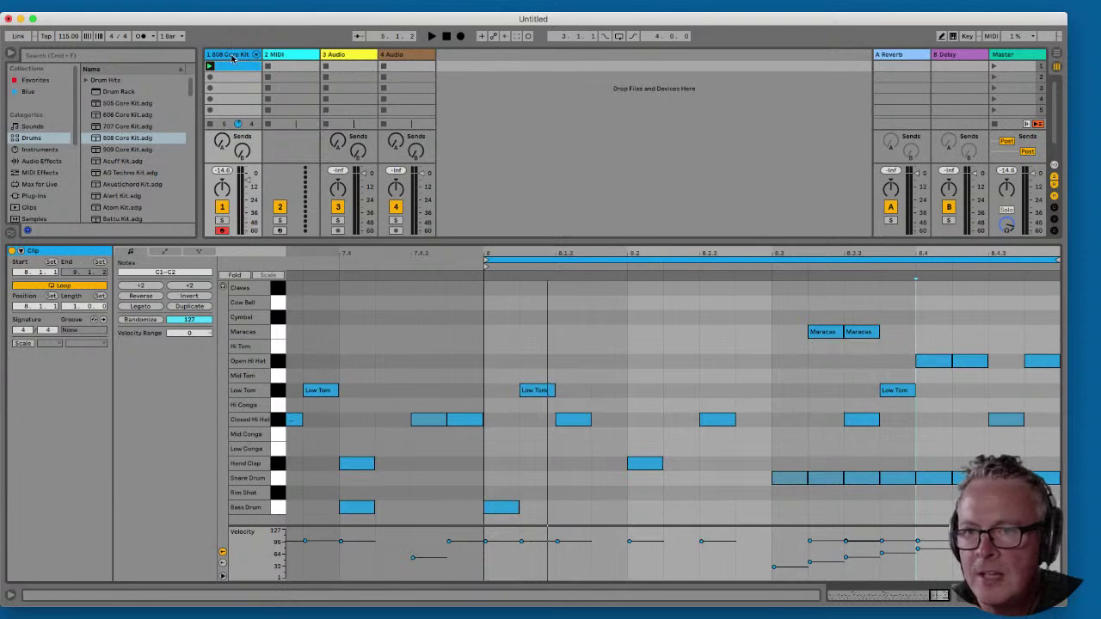
- Unfold the 808 Core Kit's individual drum chains in the mixer, enlarge the mixer area, and play the loop
click(256, 56)
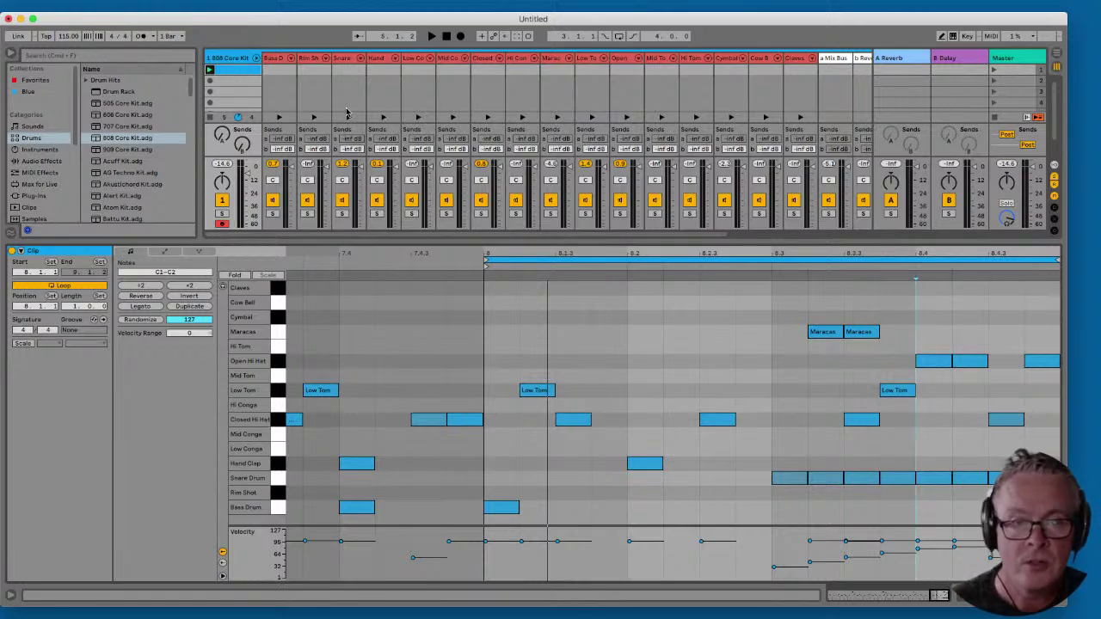
drag(564, 245, 559, 298)
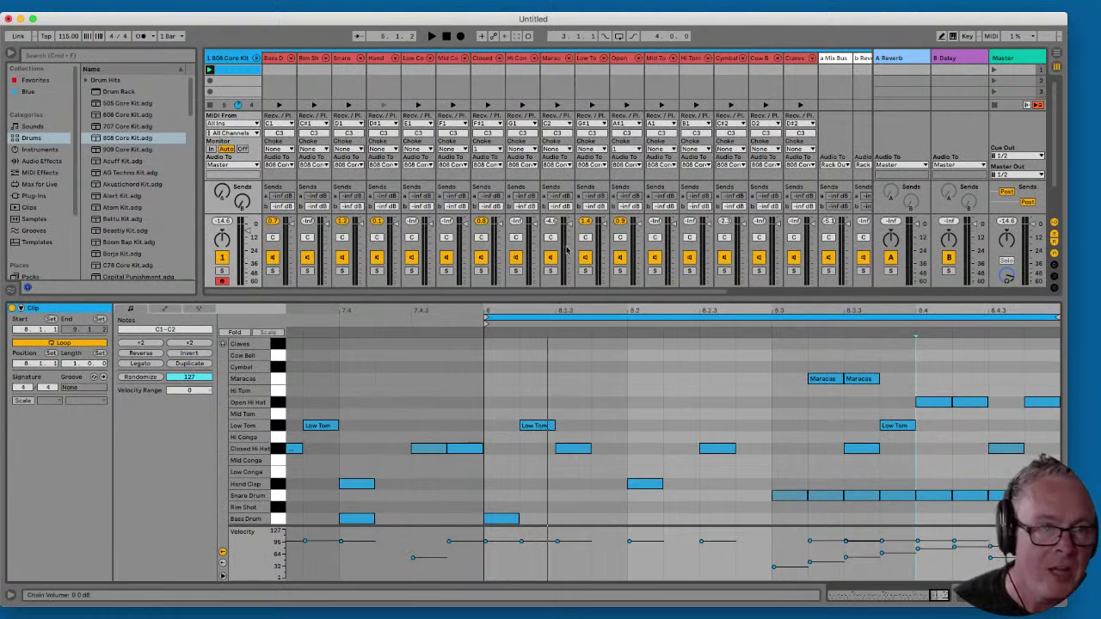
key(space)
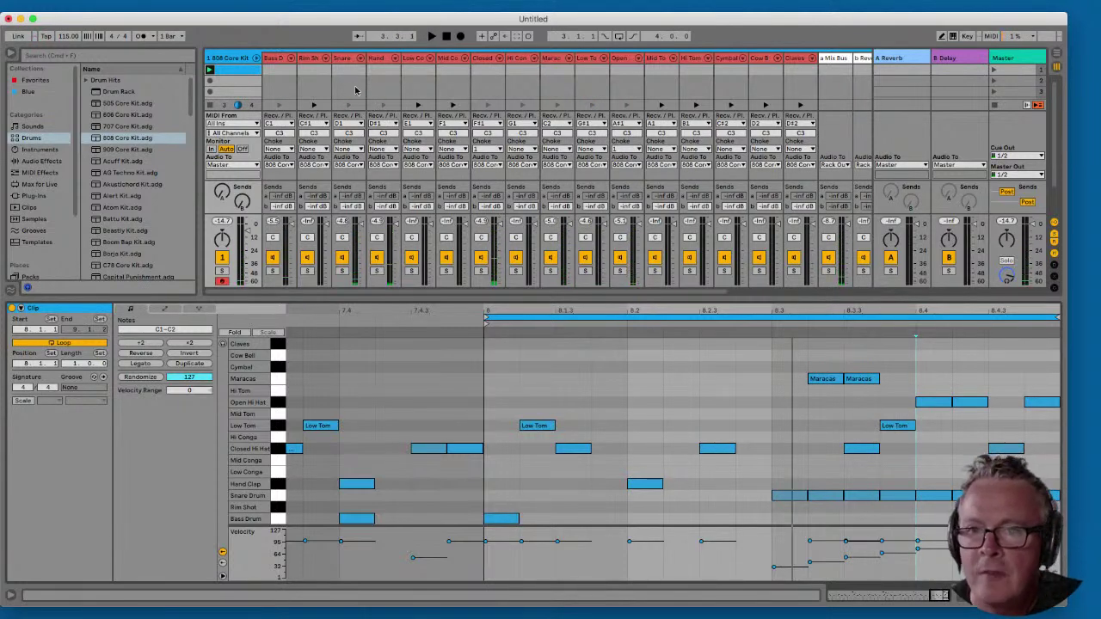
- Audition the Snare chain during playback by soloing and unsoloing it, and by muting and unmuting it
click(348, 62)
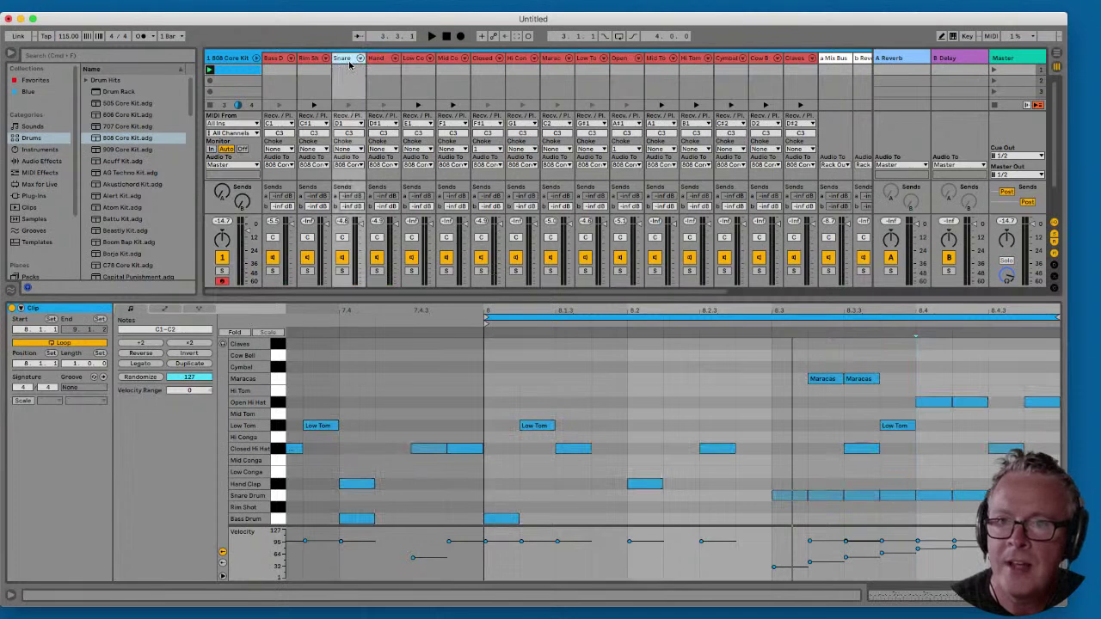
key(space)
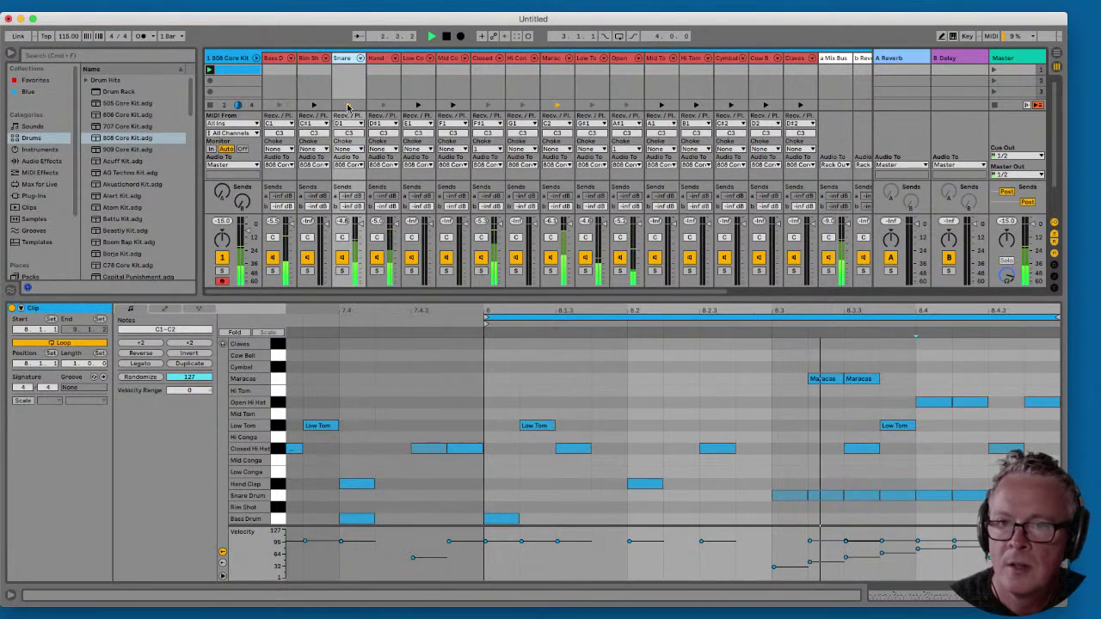
click(341, 271)
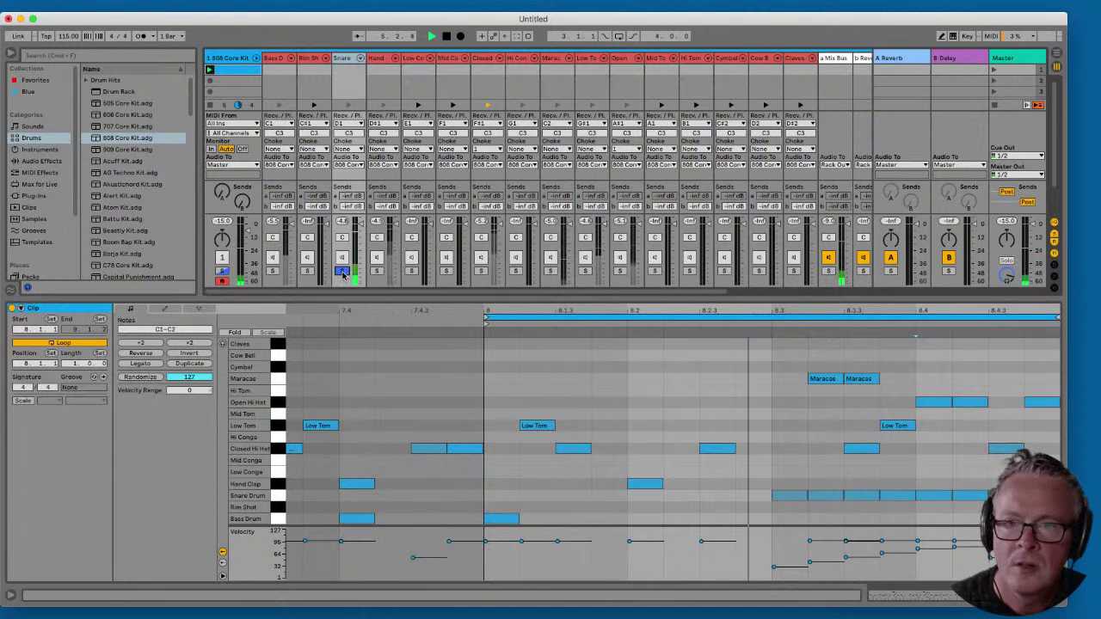
click(342, 271)
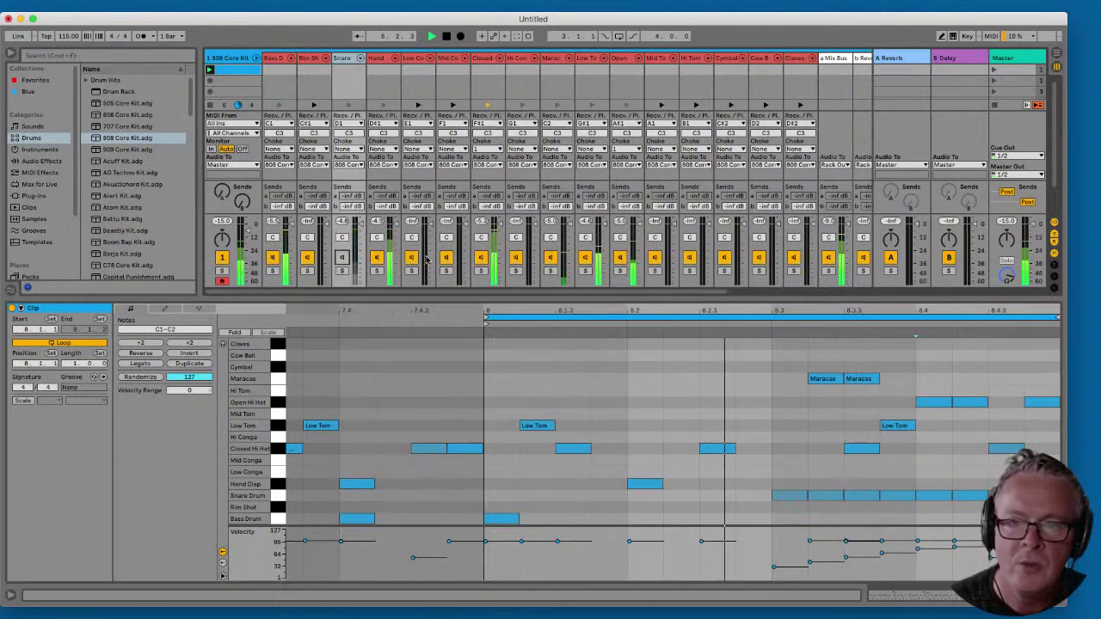
click(341, 257)
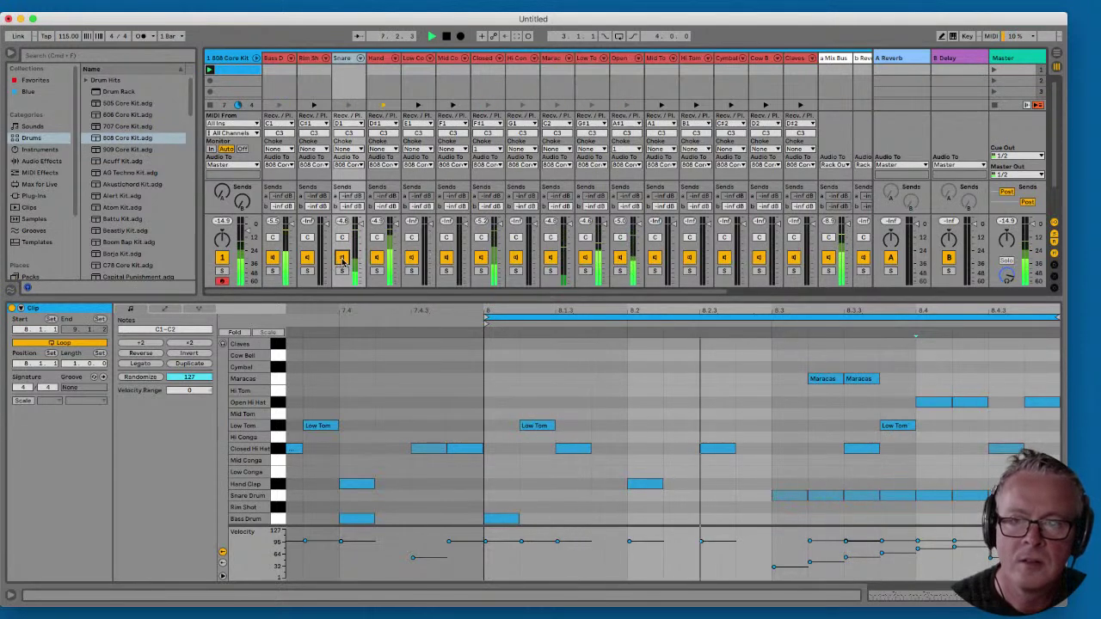
- Add a Compressor from the Dynamics audio effects to the Snare chain
click(344, 60)
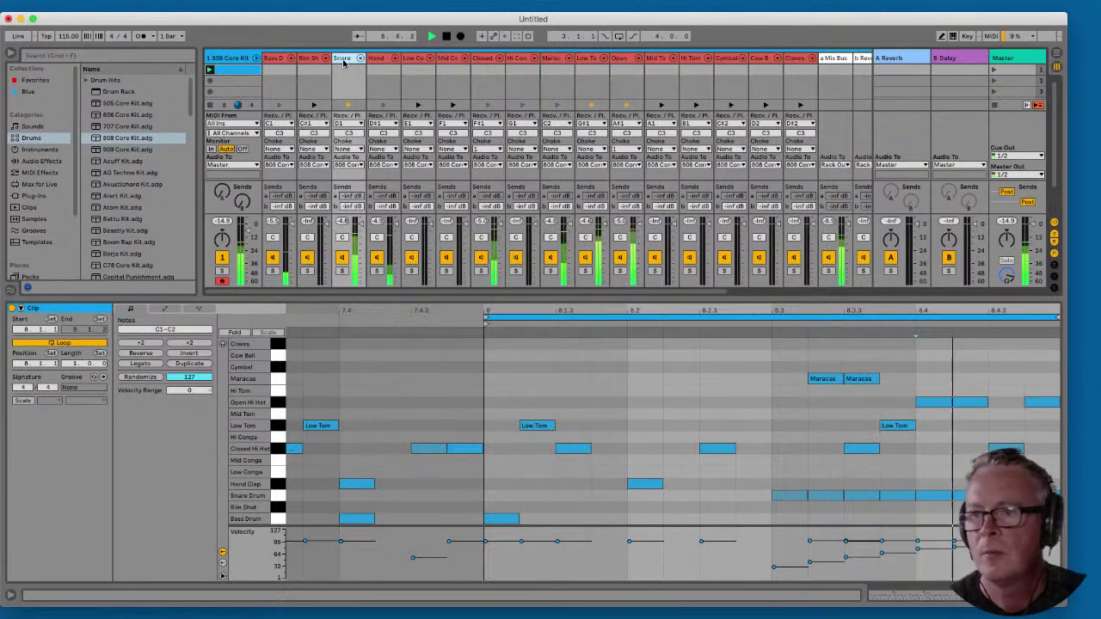
click(148, 137)
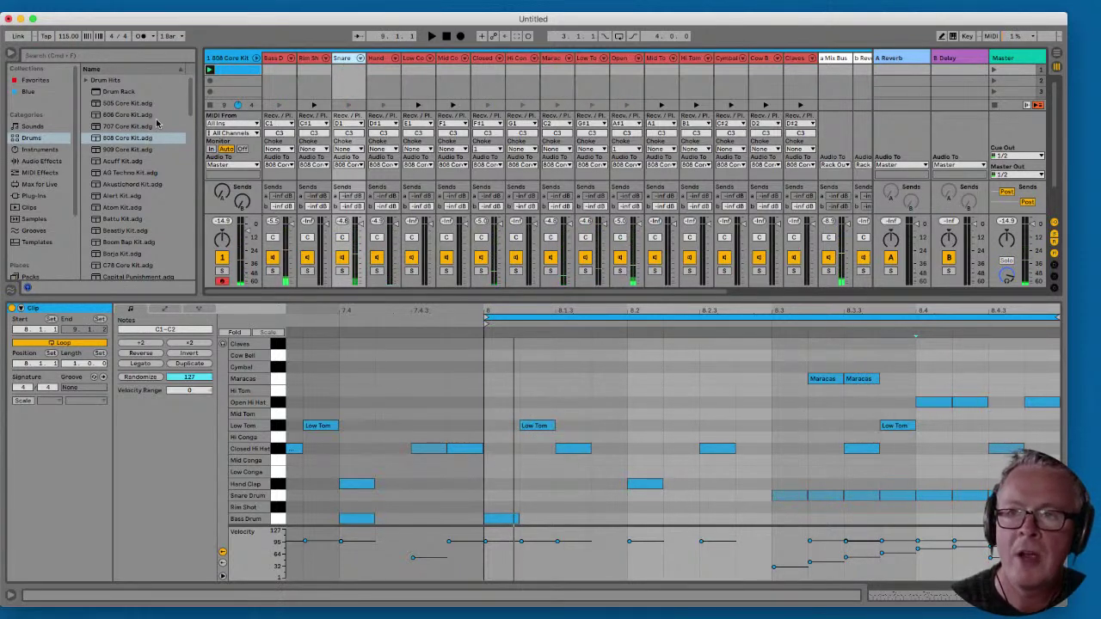
click(47, 163)
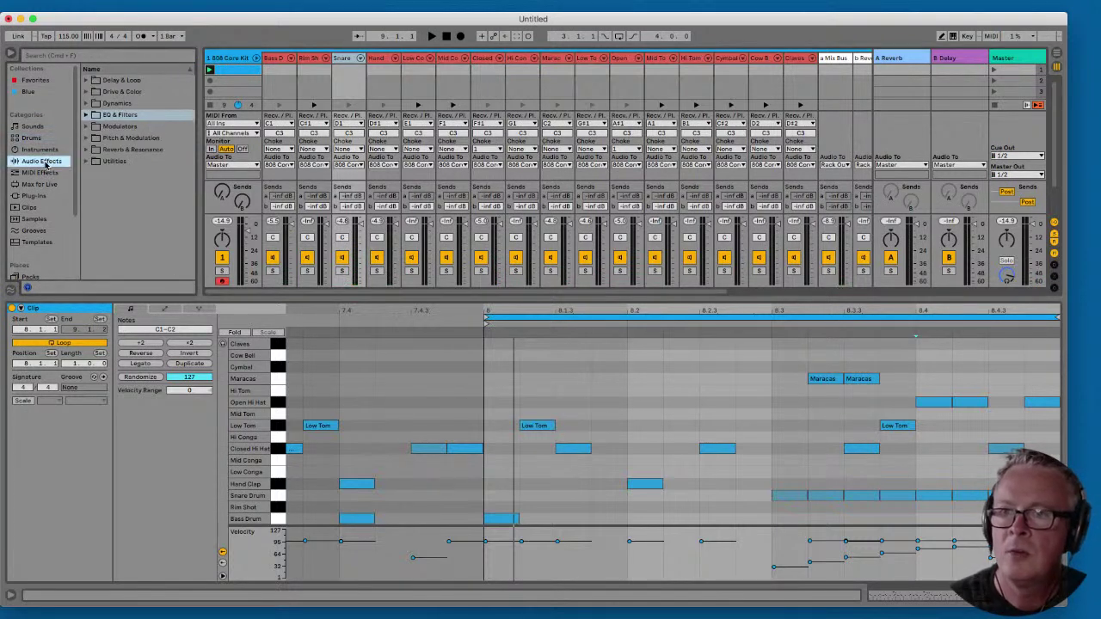
click(86, 103)
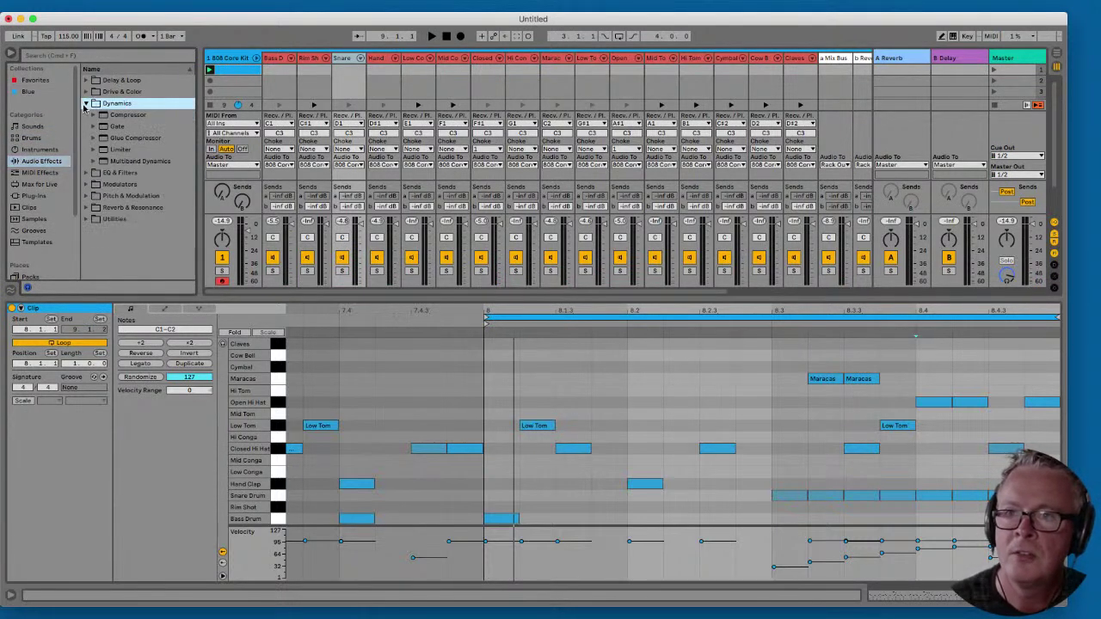
drag(128, 115, 346, 58)
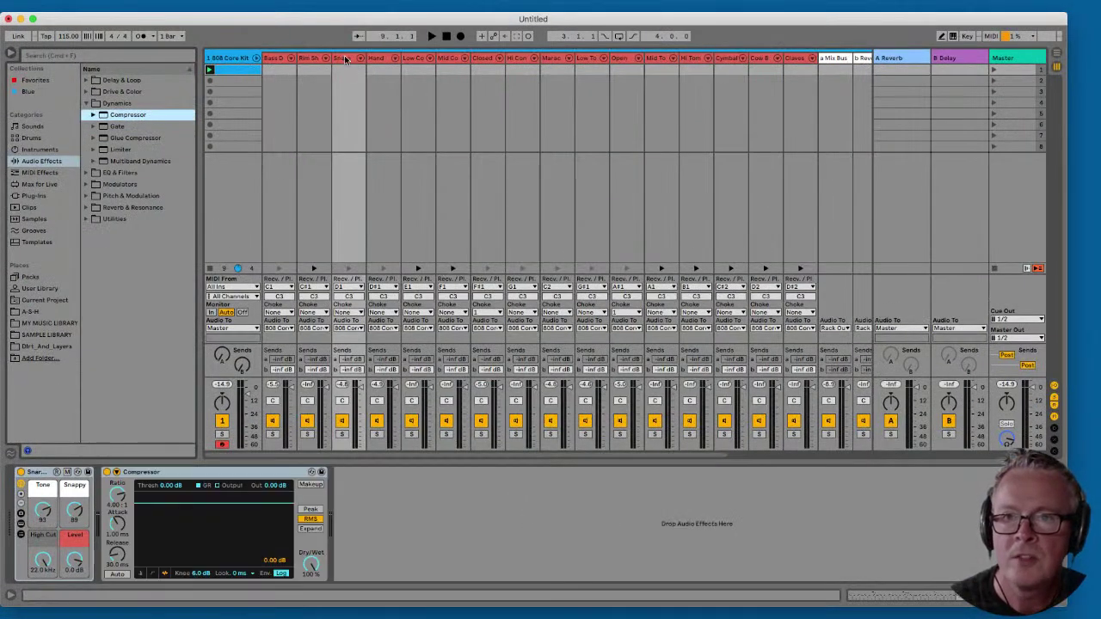
click(345, 64)
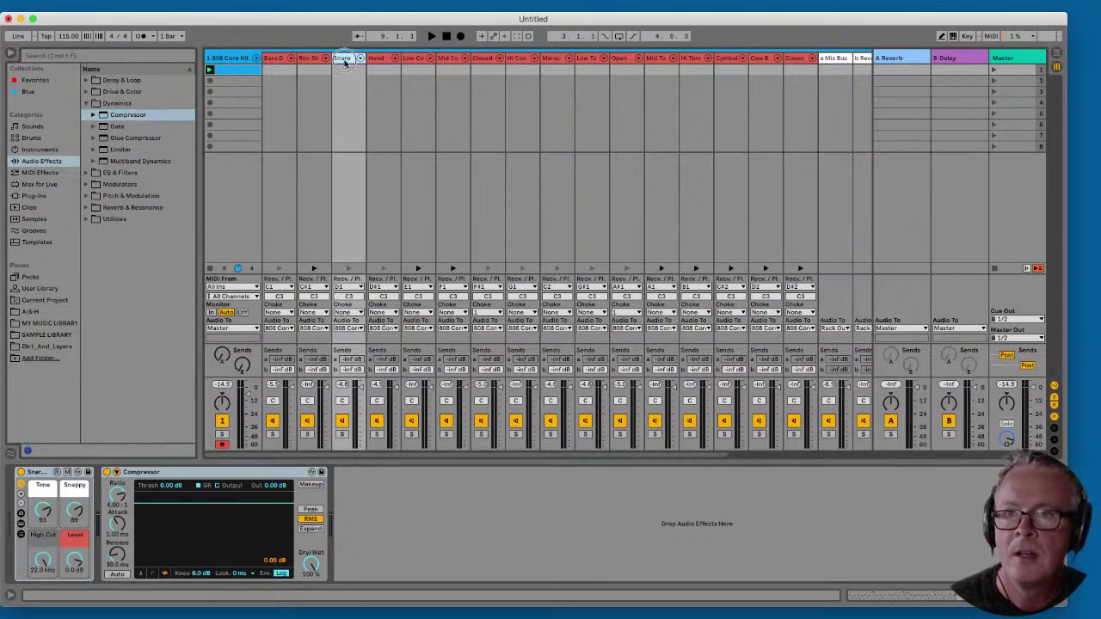
- Set the Snare chain's Compressor threshold to -15.6 dB and output gain to 3.38 dB during playback, and stop playback
double_click(249, 72)
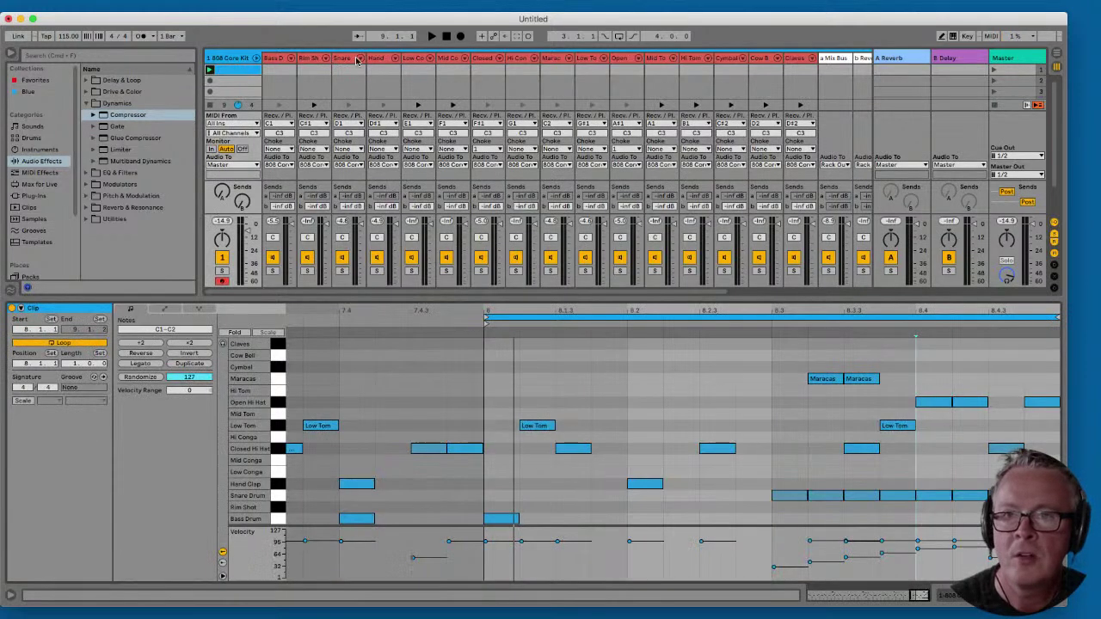
click(349, 60)
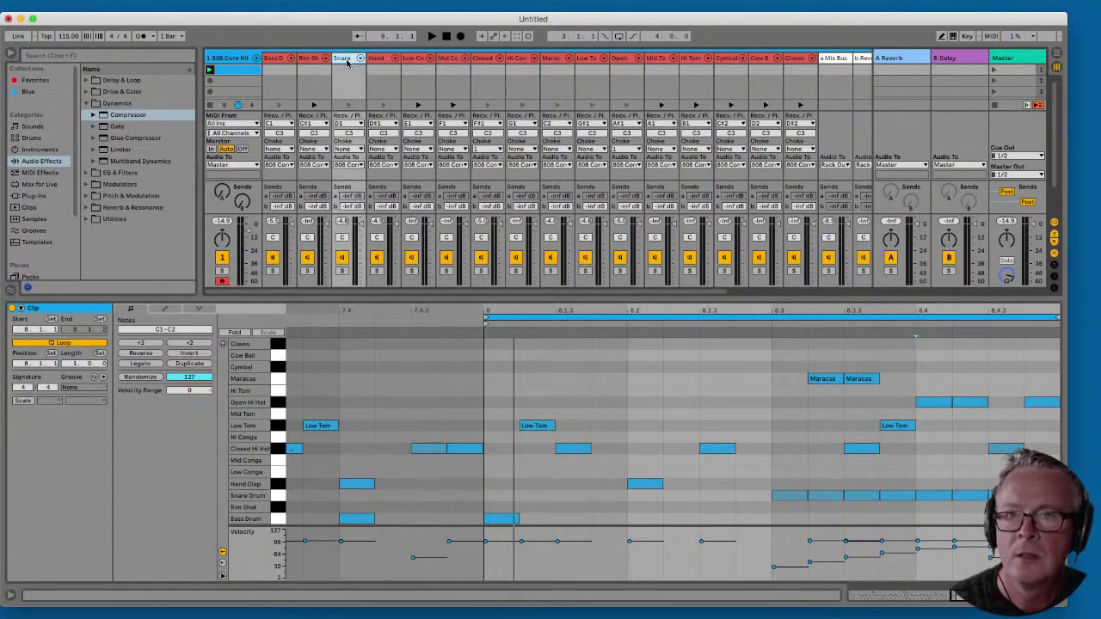
key(space)
double_click(348, 60)
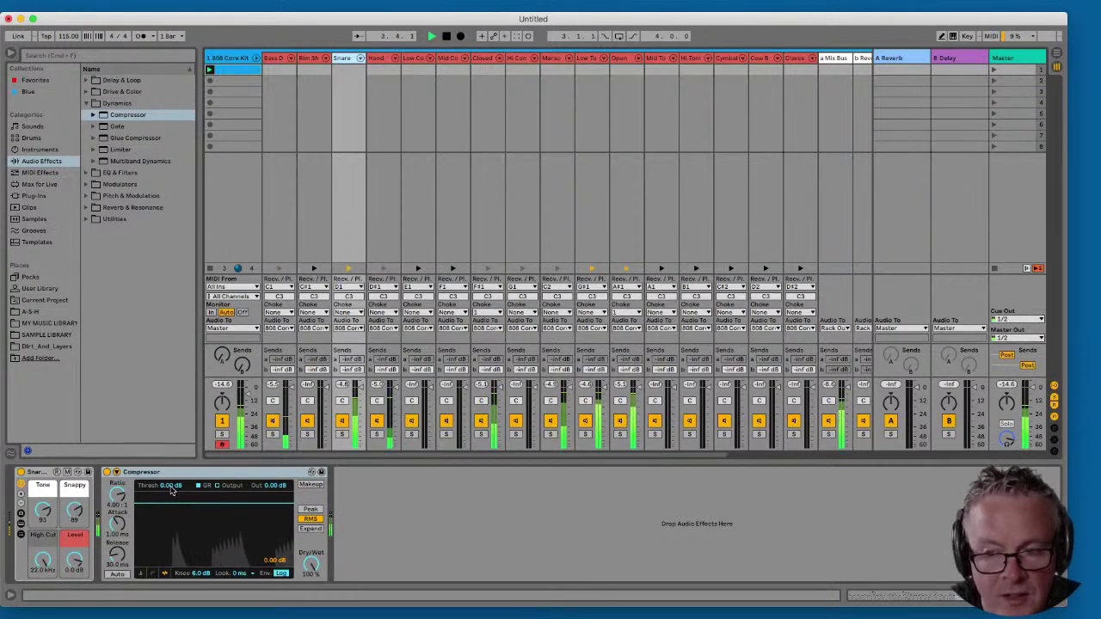
drag(172, 489, 173, 491)
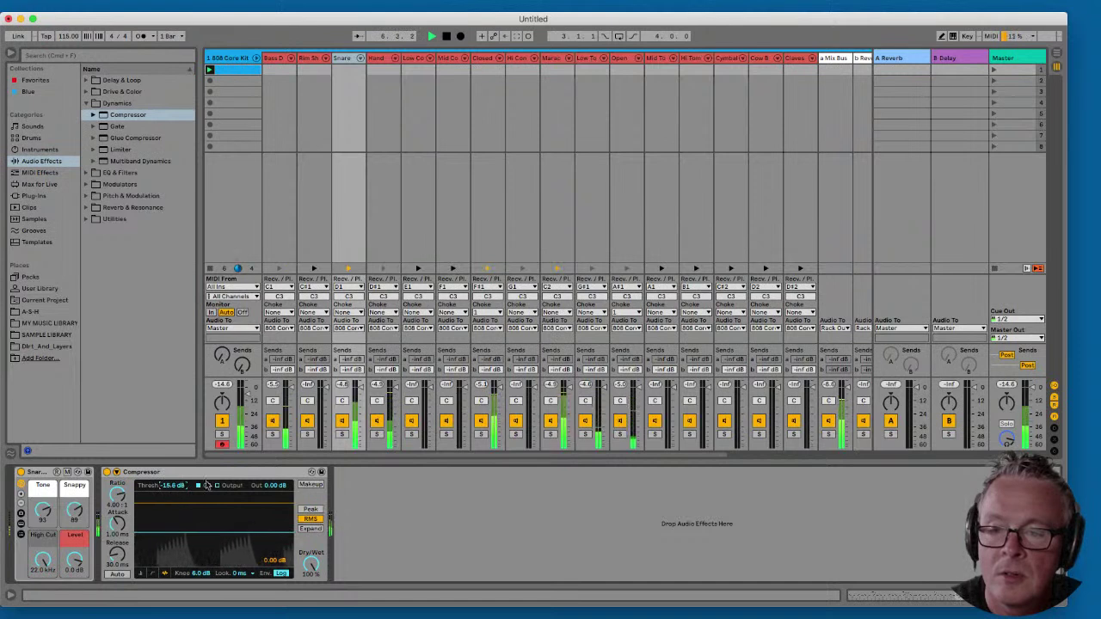
drag(276, 491, 275, 487)
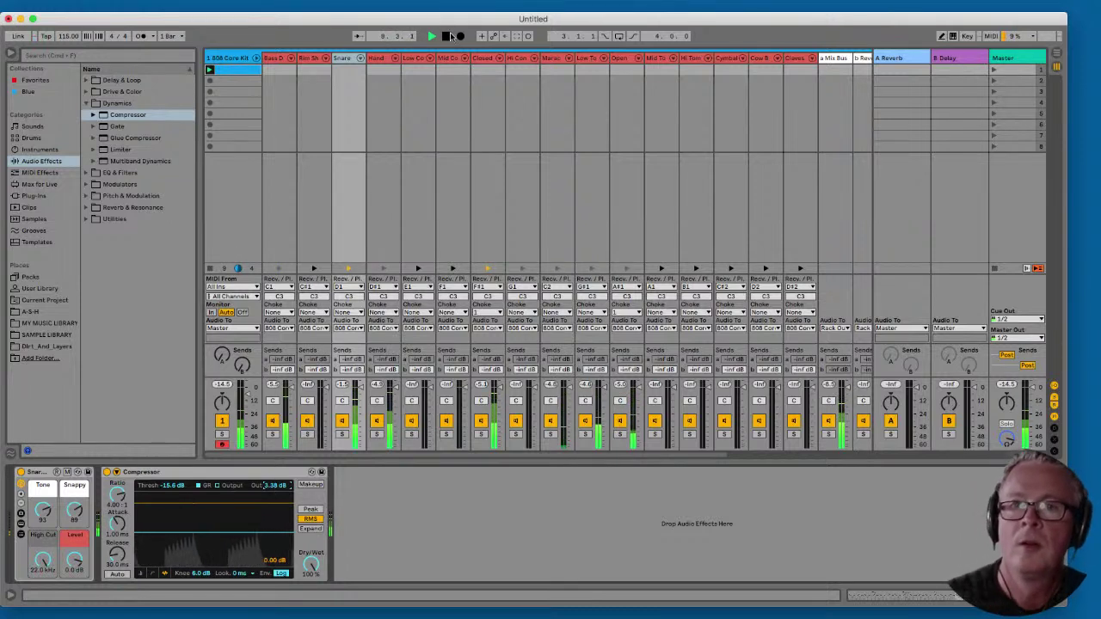
click(446, 36)
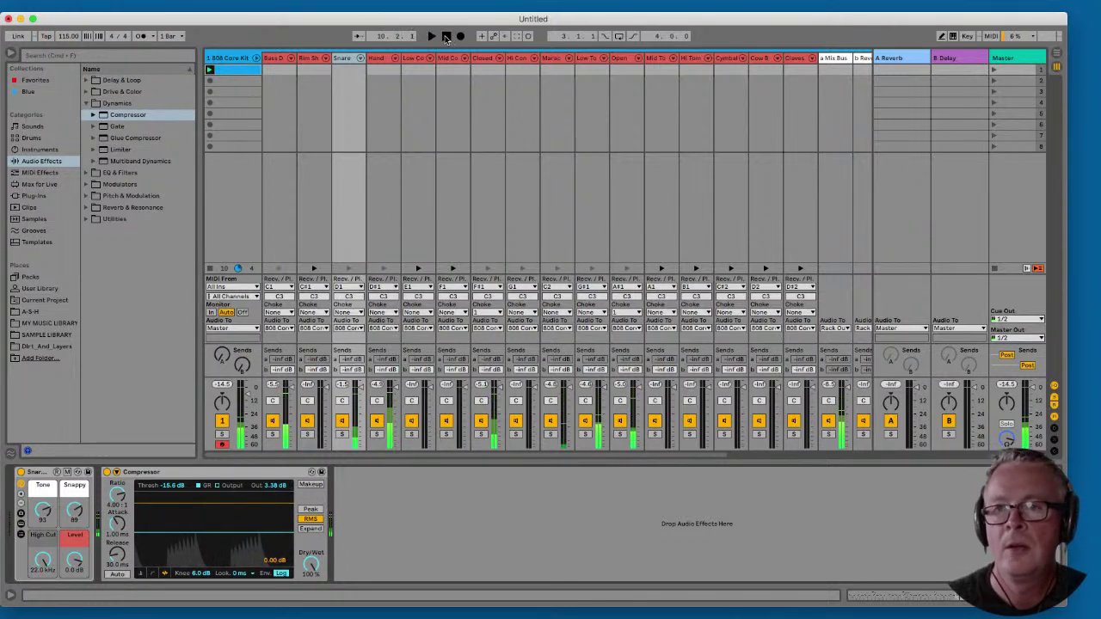
- Reopen the drum clip and extend its loop back to 1.1.1 so it spans all eight bars
double_click(247, 70)
drag(658, 314, 995, 308)
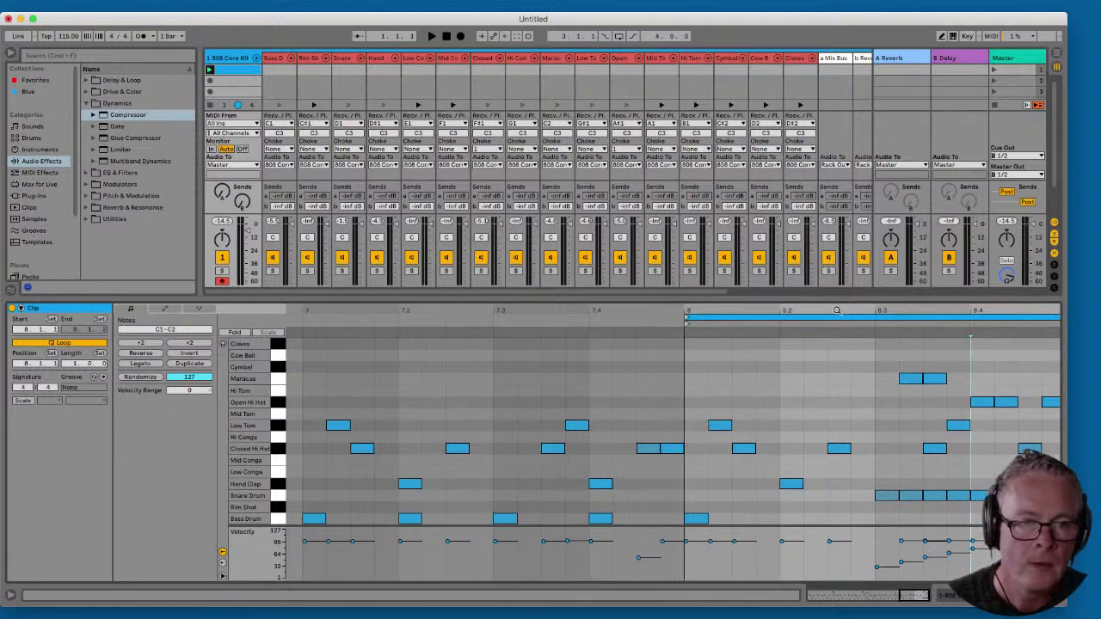
drag(836, 309, 836, 310)
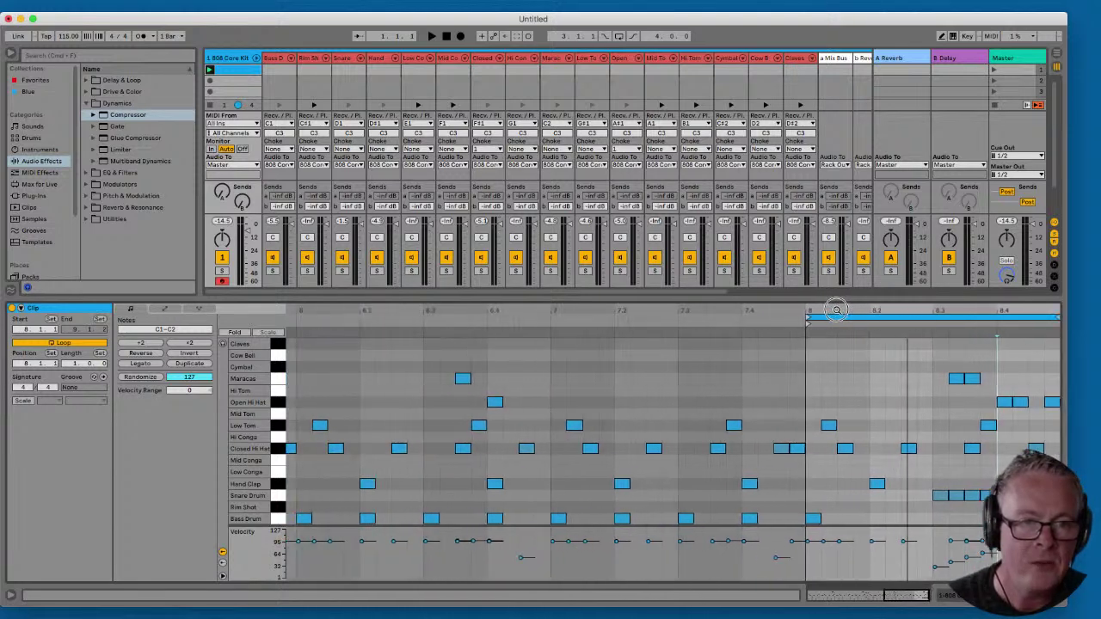
double_click(908, 308)
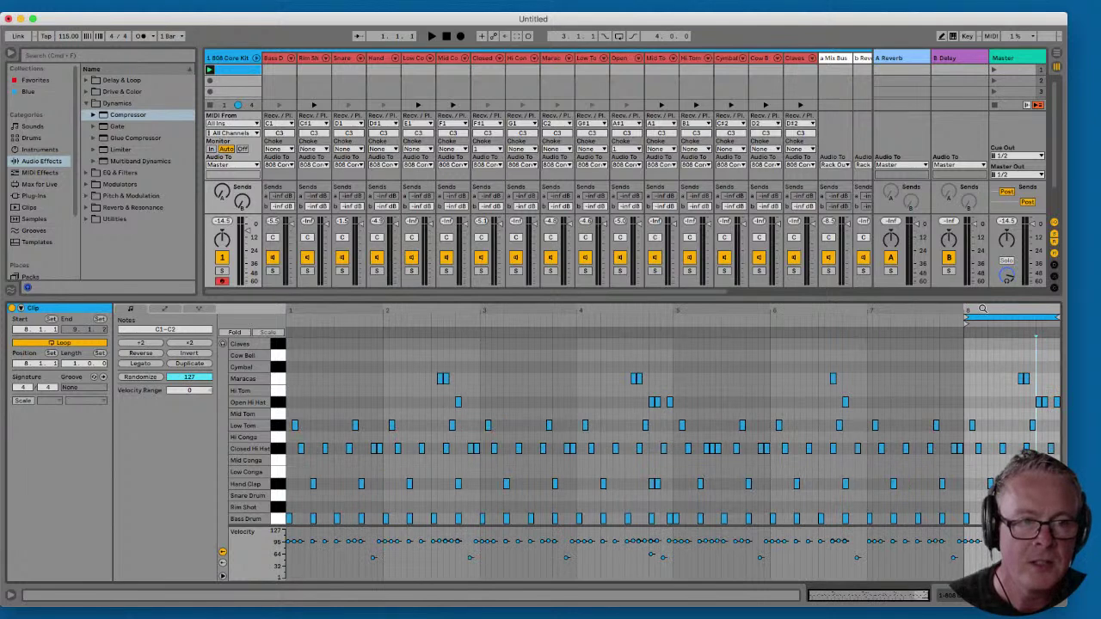
drag(966, 318, 276, 318)
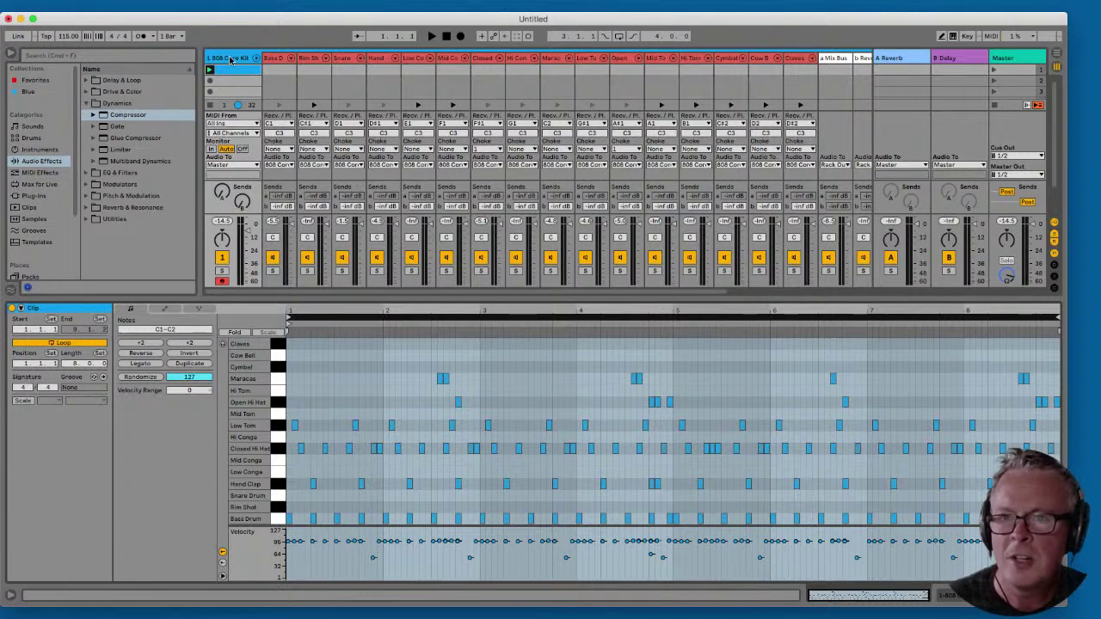
- Fold the 808 Core Kit's chains, play the full eight-bar clip from its start and stop it, and enlarge the Session View
click(257, 58)
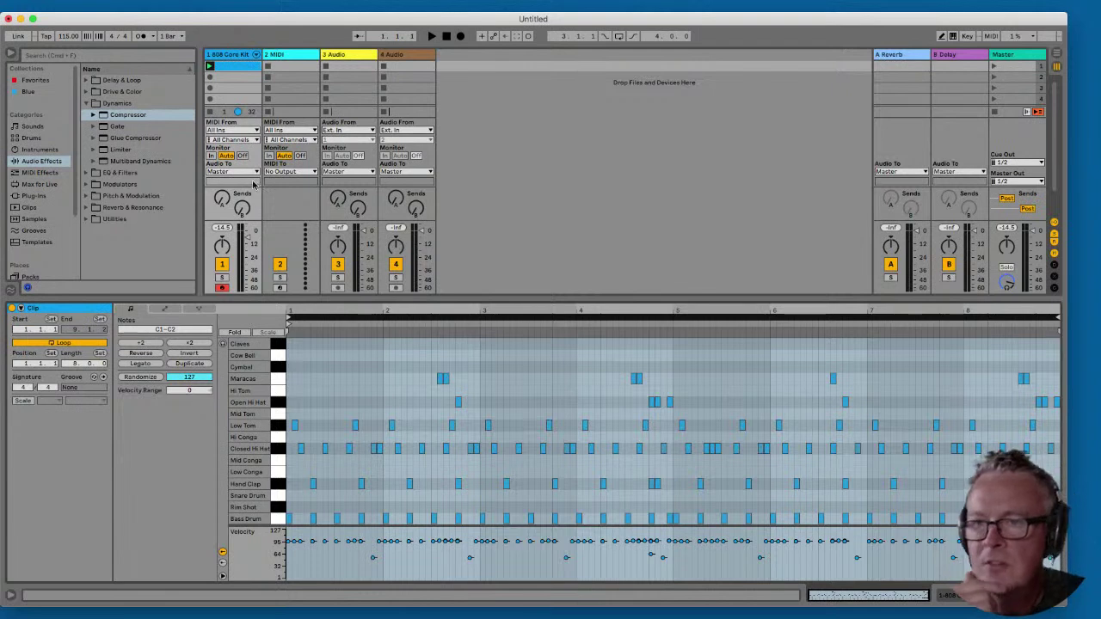
click(209, 66)
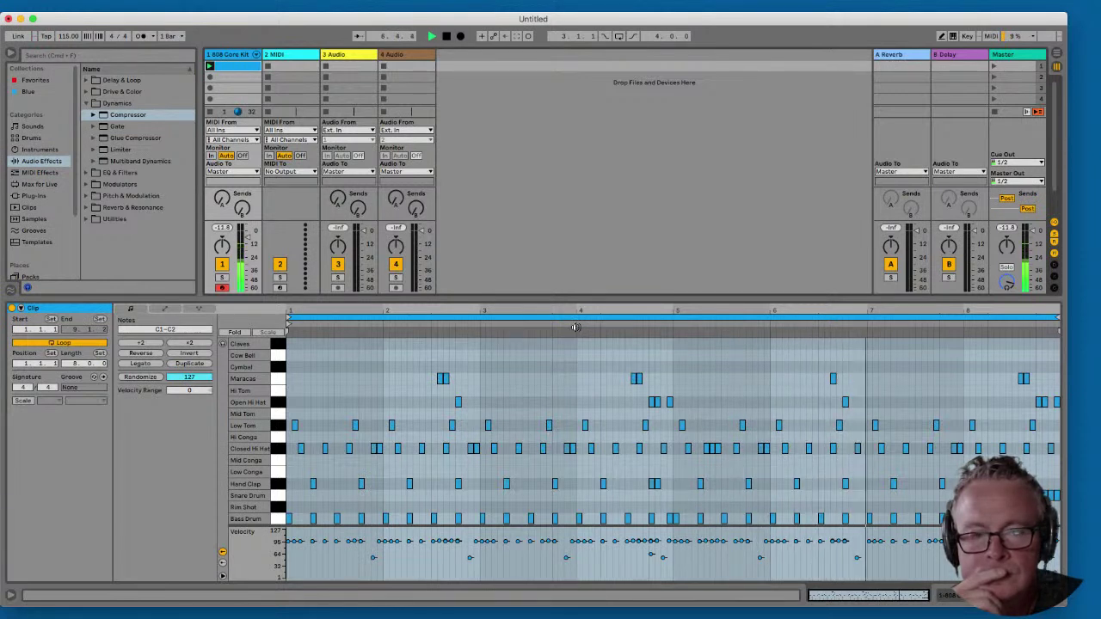
click(576, 328)
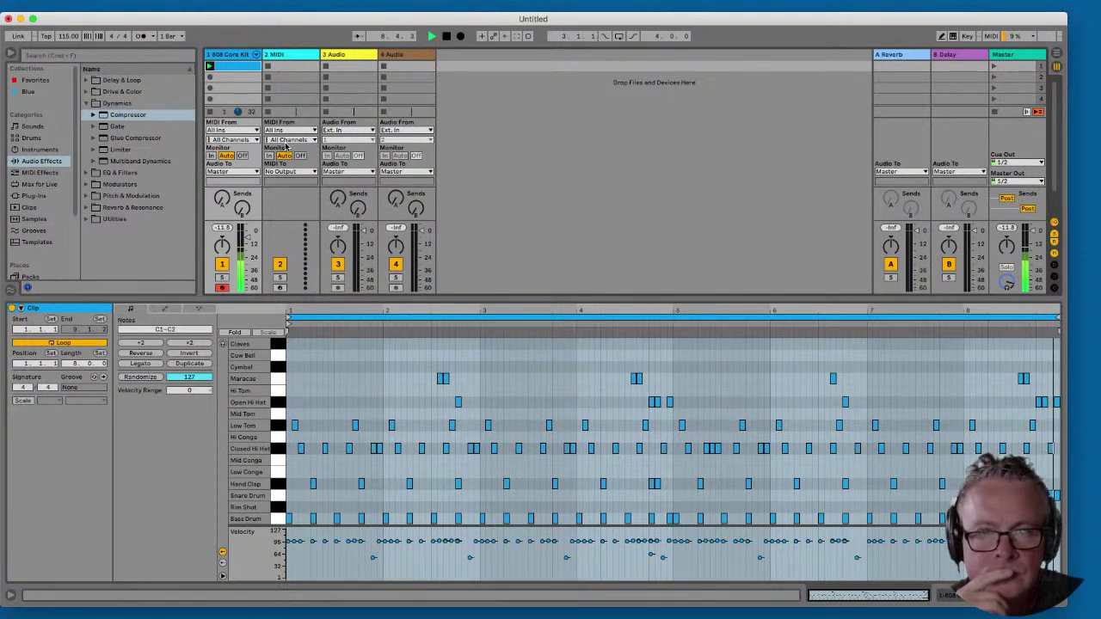
click(448, 38)
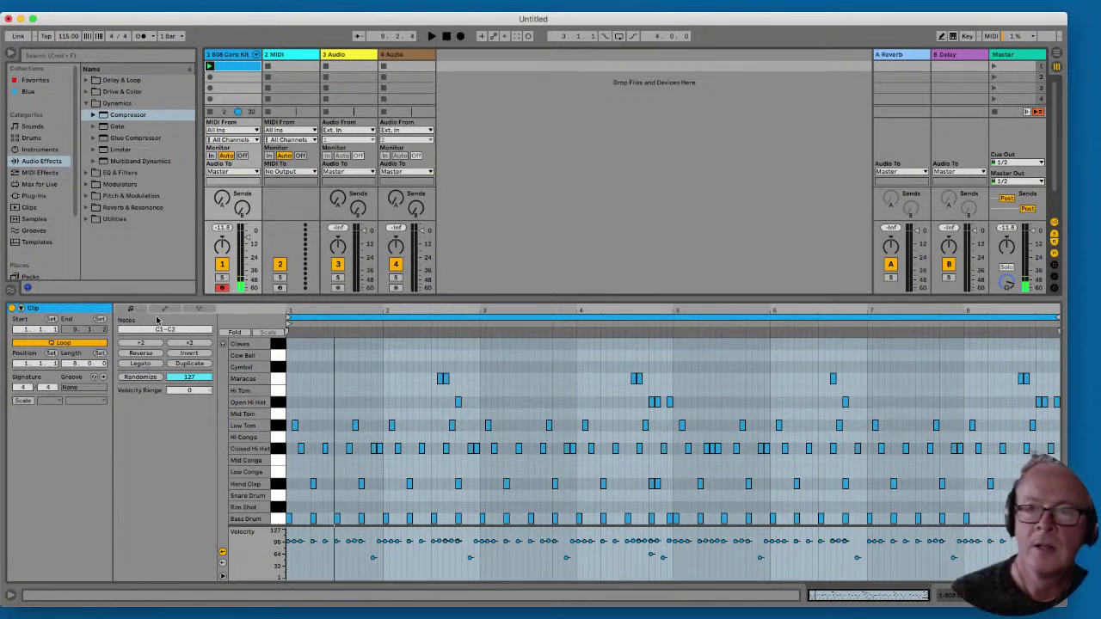
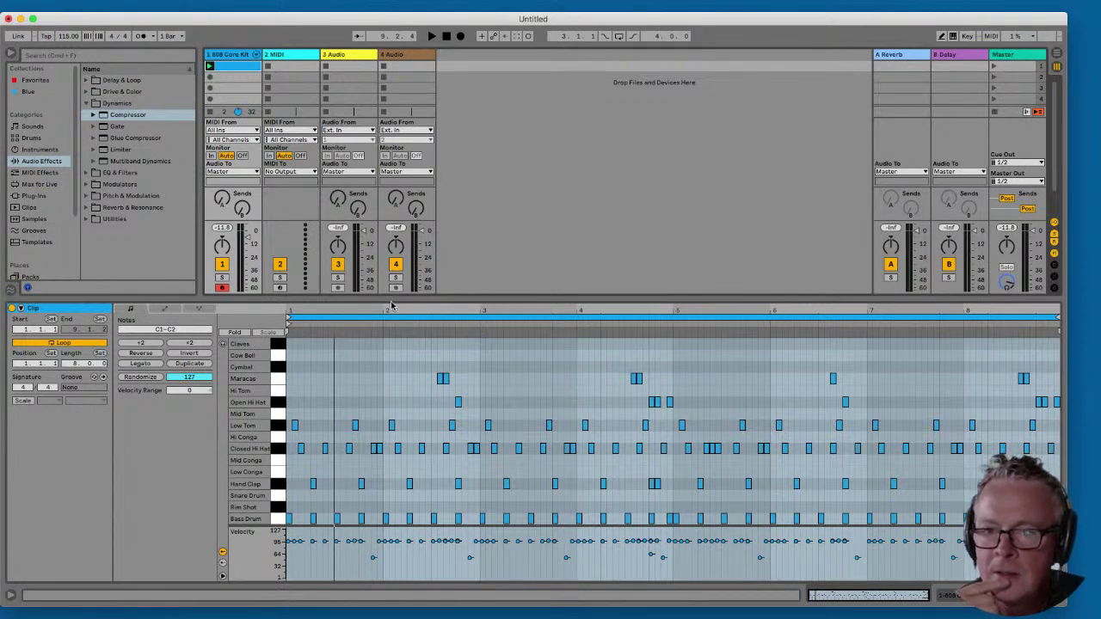
drag(391, 305, 391, 401)
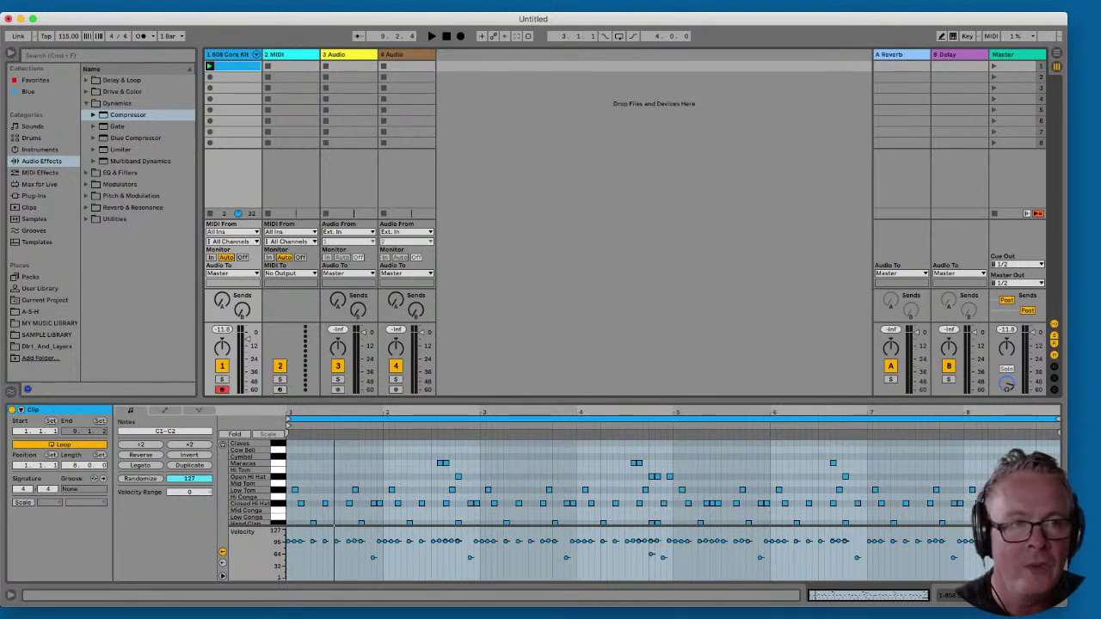
- Duplicate the 808 Core Kit drum clip into the second clip slot and select the duplicate for editing
right_click(228, 72)
key(Escape)
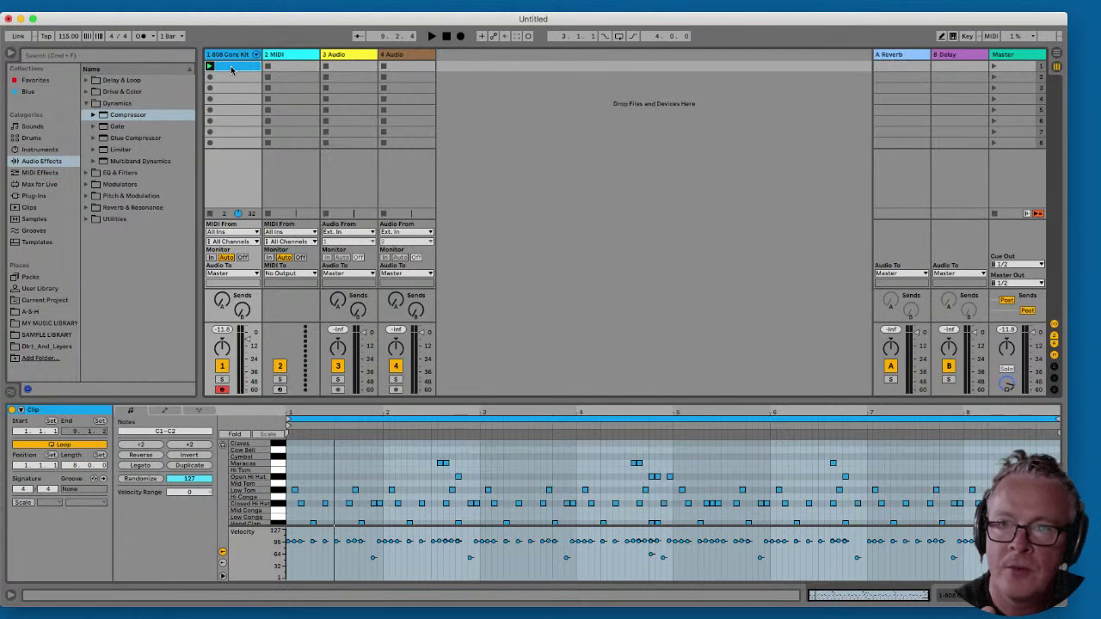
right_click(231, 69)
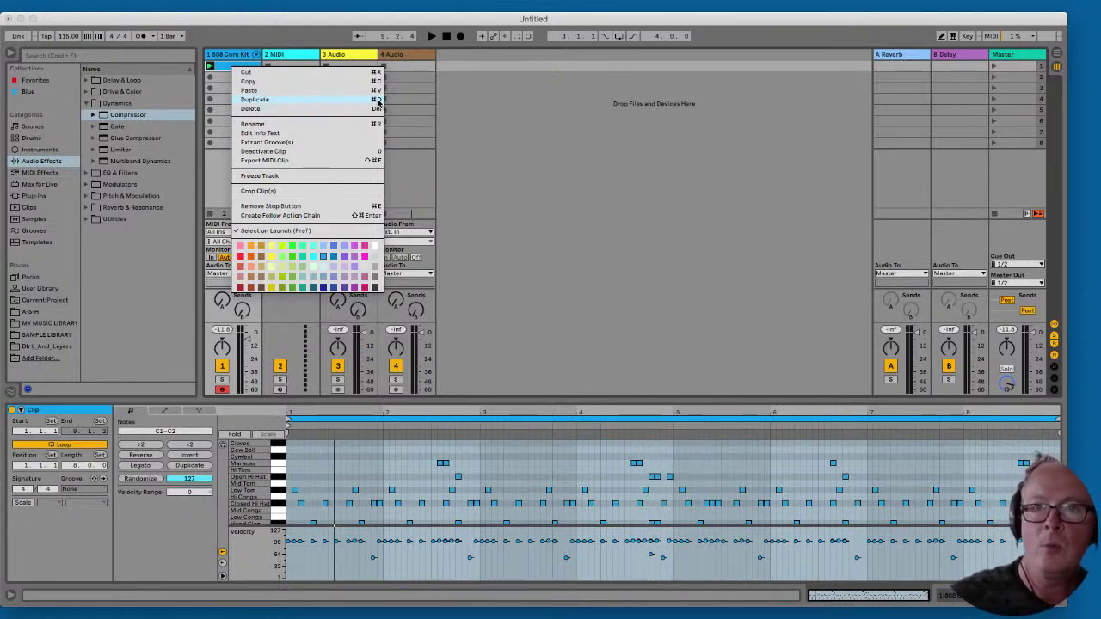
click(279, 102)
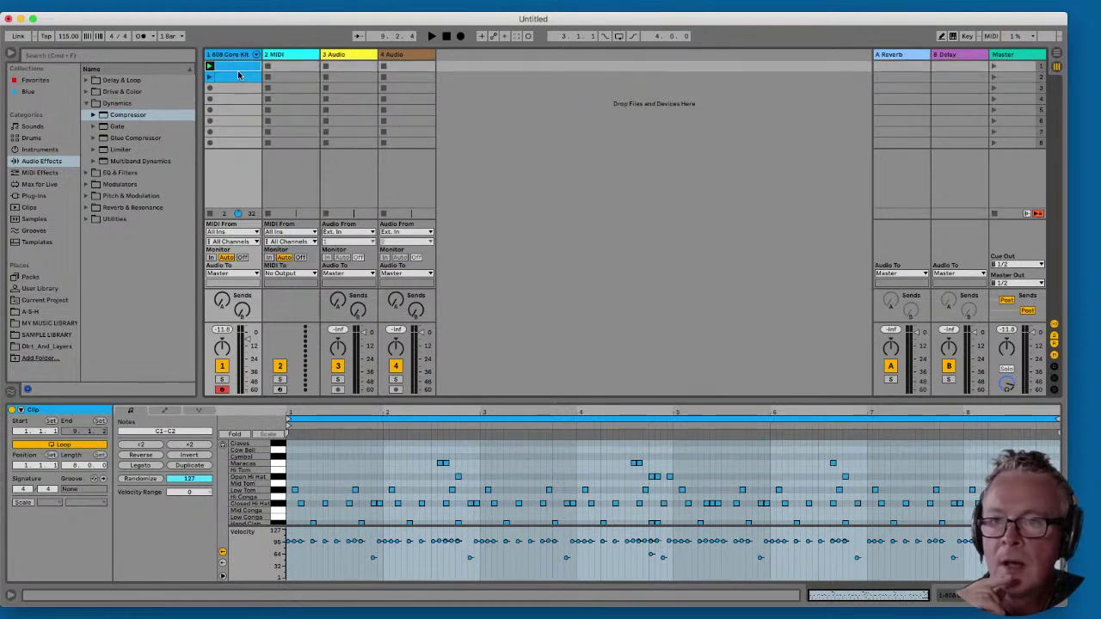
click(241, 81)
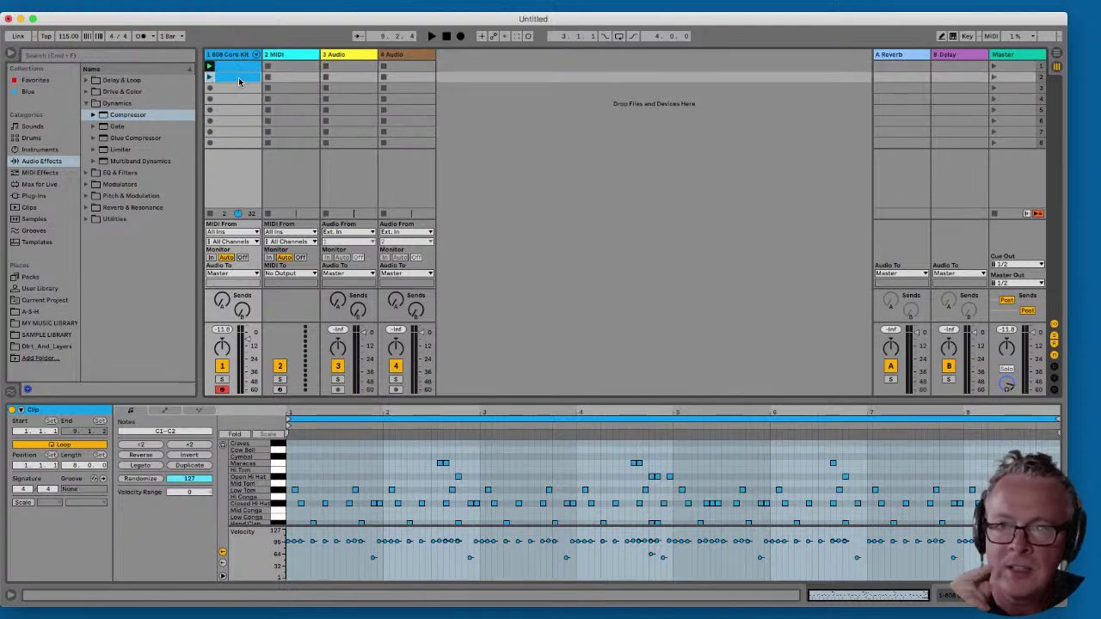
click(234, 67)
click(236, 82)
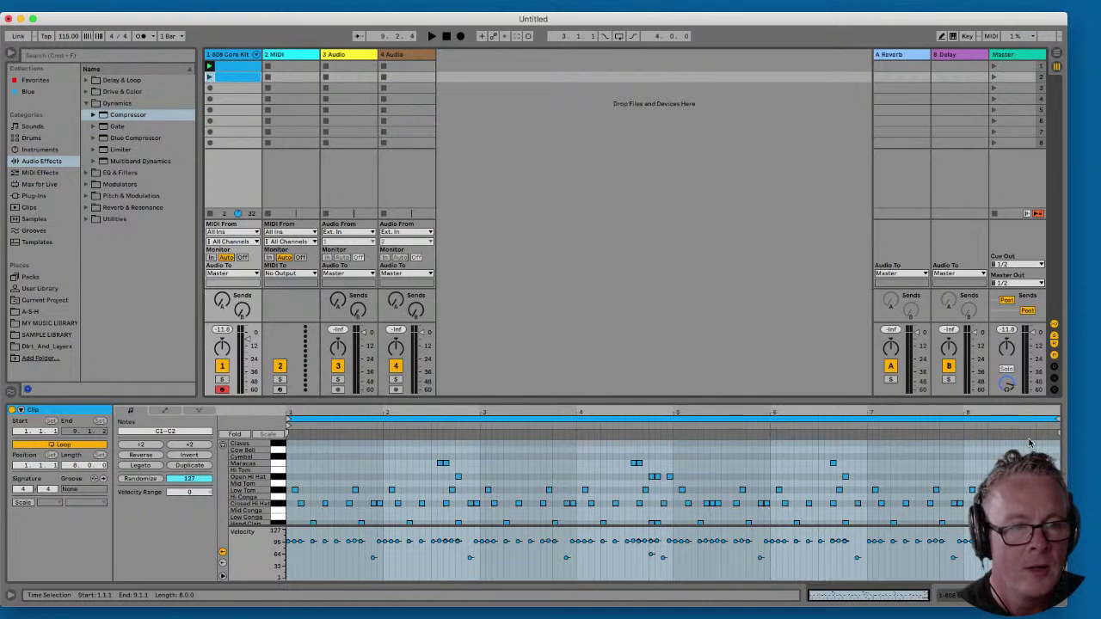
- Shorten the duplicate's loop to one bar and fill the empty Closed Hi Hat sixteenths from 1.1.1 through 1.2.2
drag(1057, 420, 458, 279)
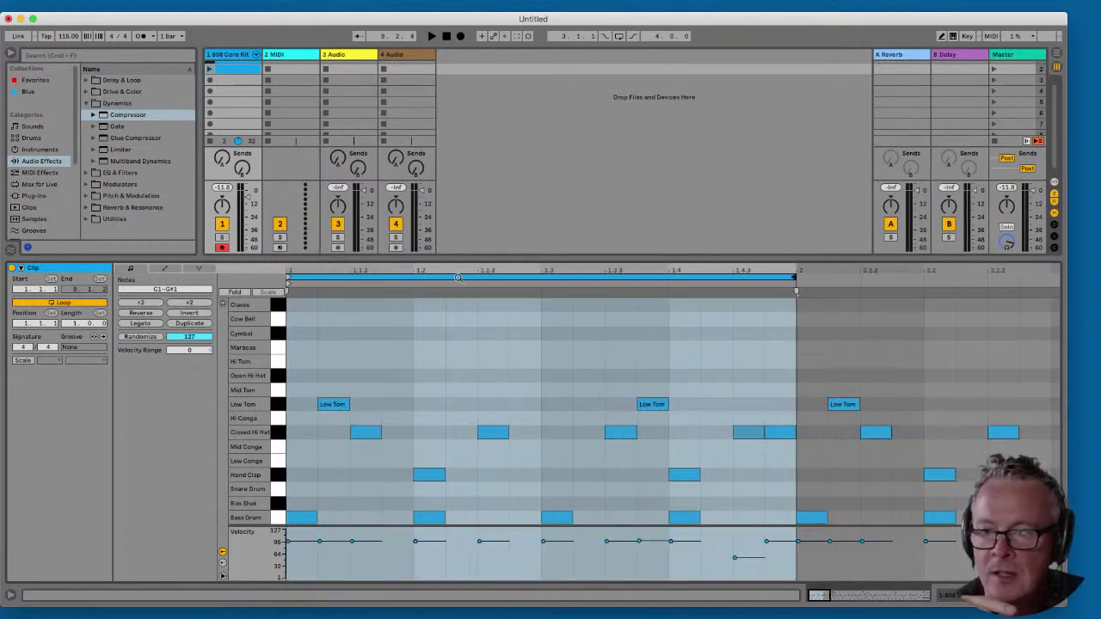
click(318, 435)
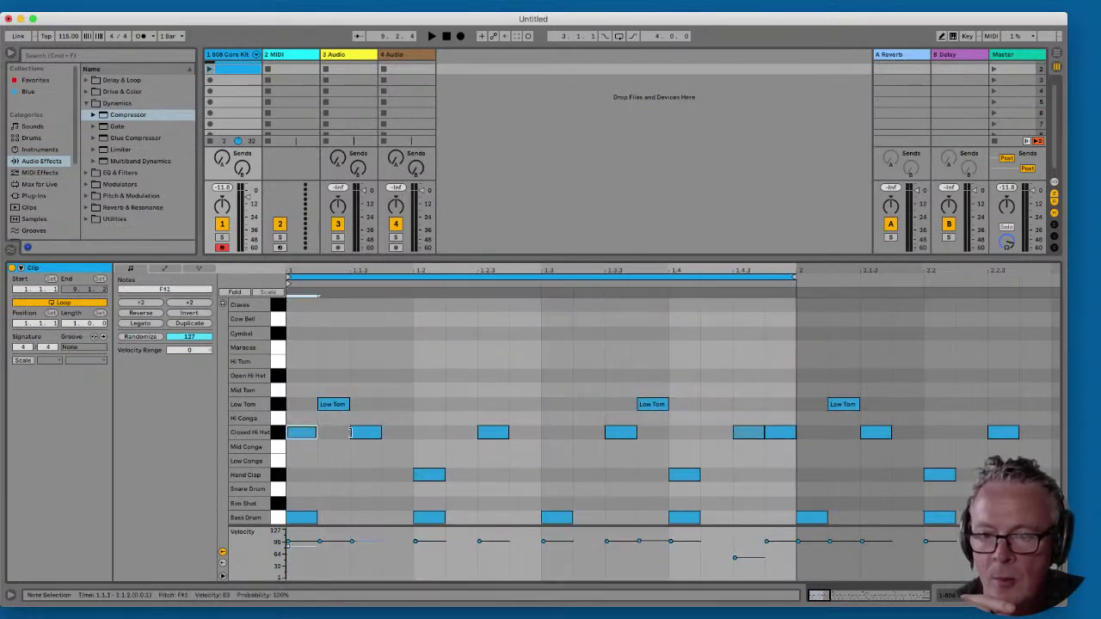
drag(301, 434, 342, 434)
click(400, 435)
click(429, 432)
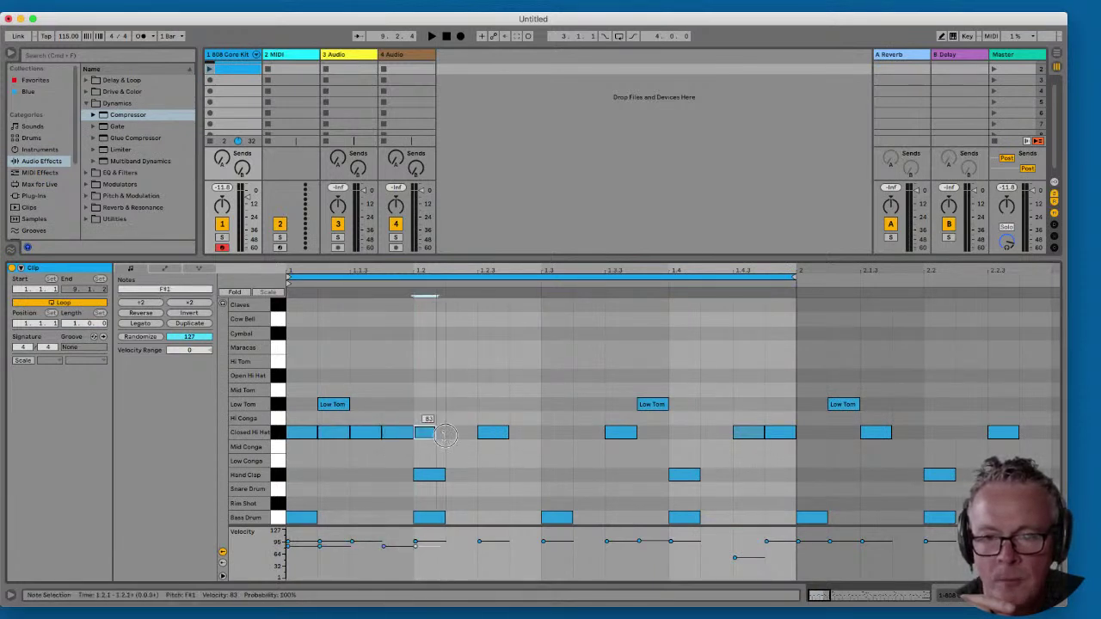
click(461, 432)
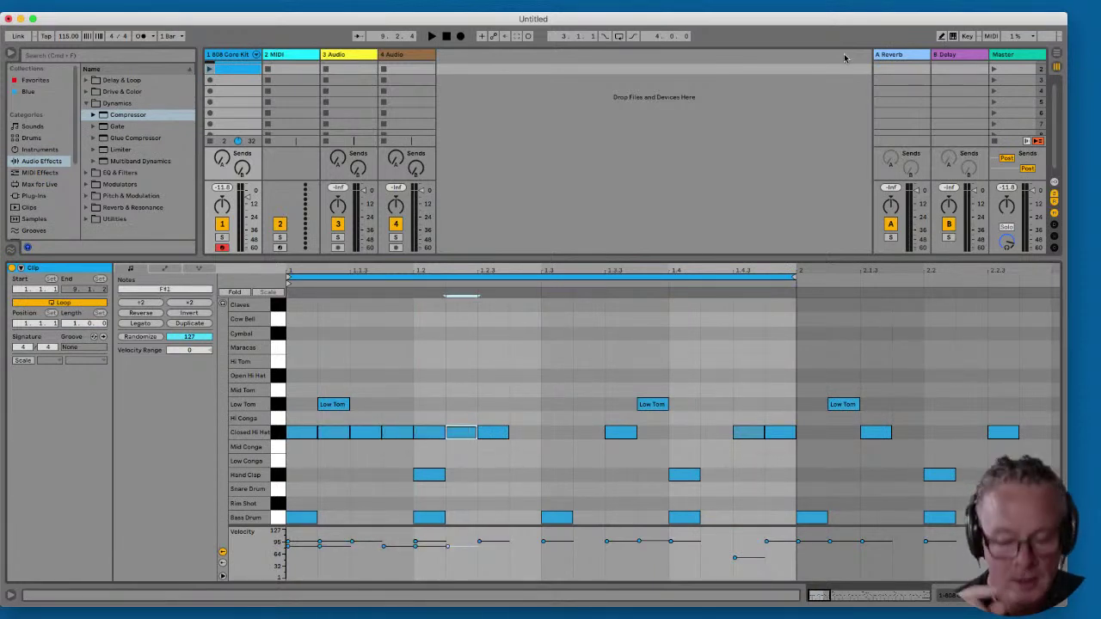
- Draw Closed Hi Hat notes on the remaining empty sixteenths of bar 1, from 1.2.4 through 1.4.2
key(b)
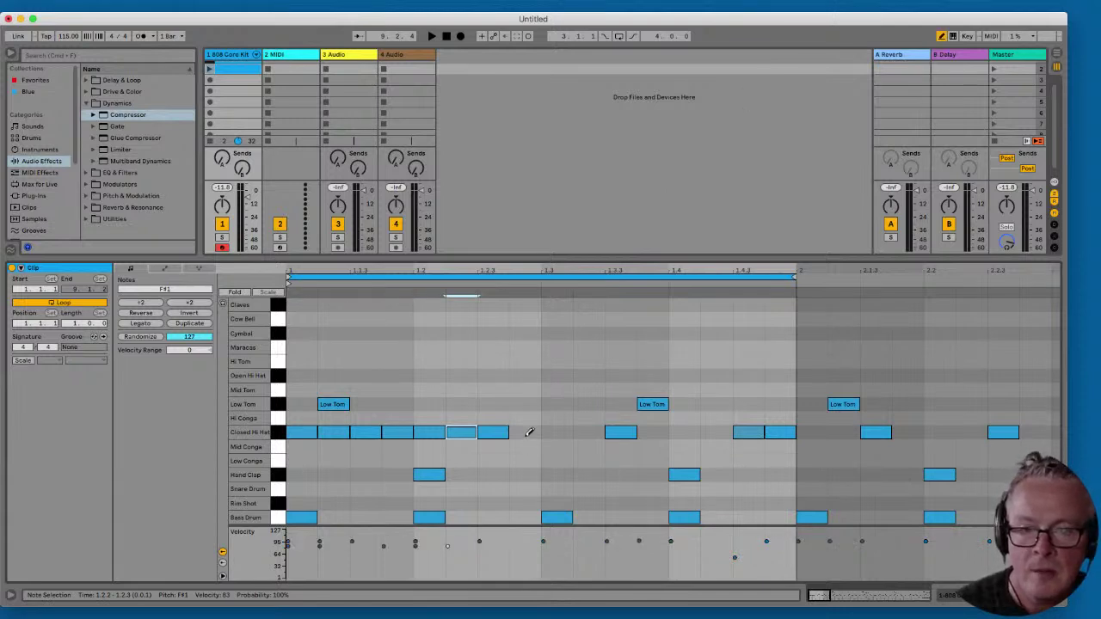
click(527, 433)
click(556, 432)
click(588, 432)
click(654, 432)
click(703, 432)
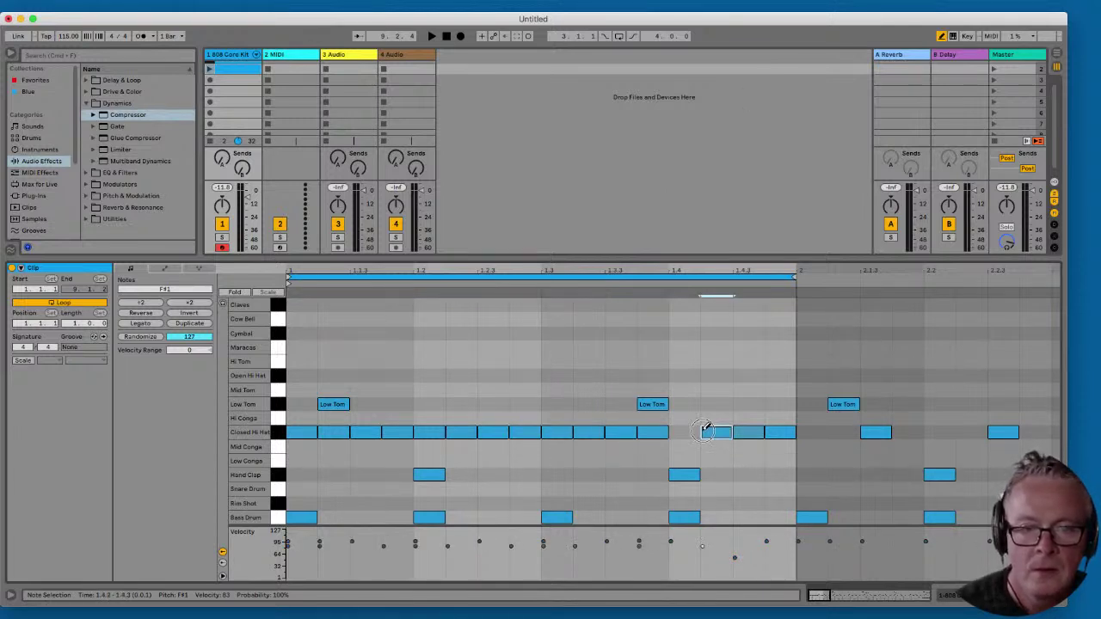
click(685, 432)
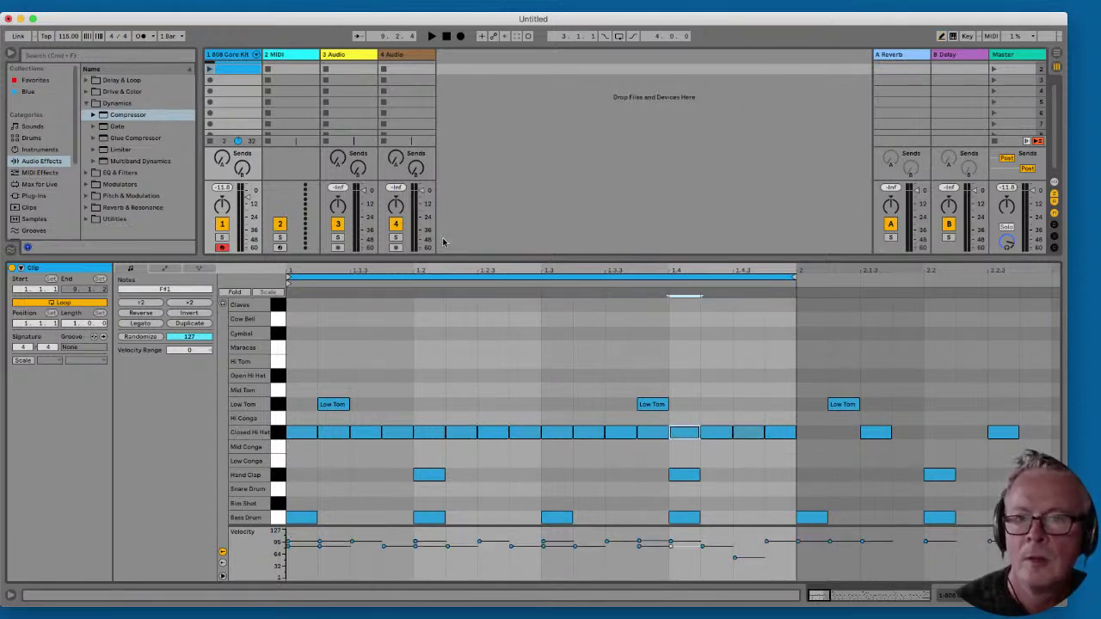
- Launch the duplicated one-bar clip to audition its sixteenth-note hi-hats, and stop playback
click(470, 275)
key(Return)
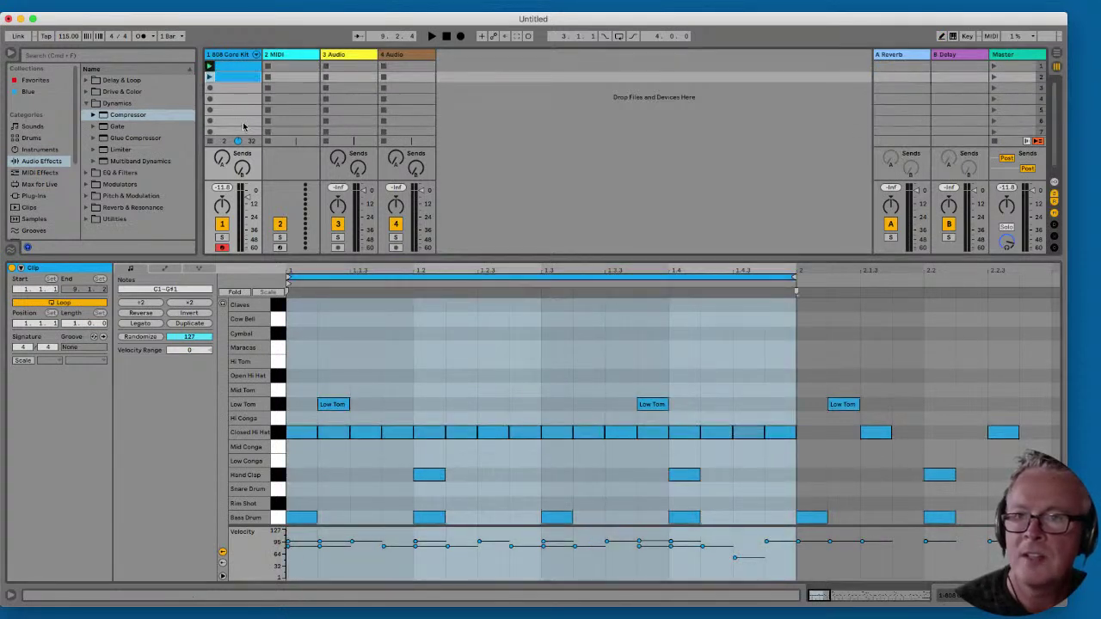
click(209, 78)
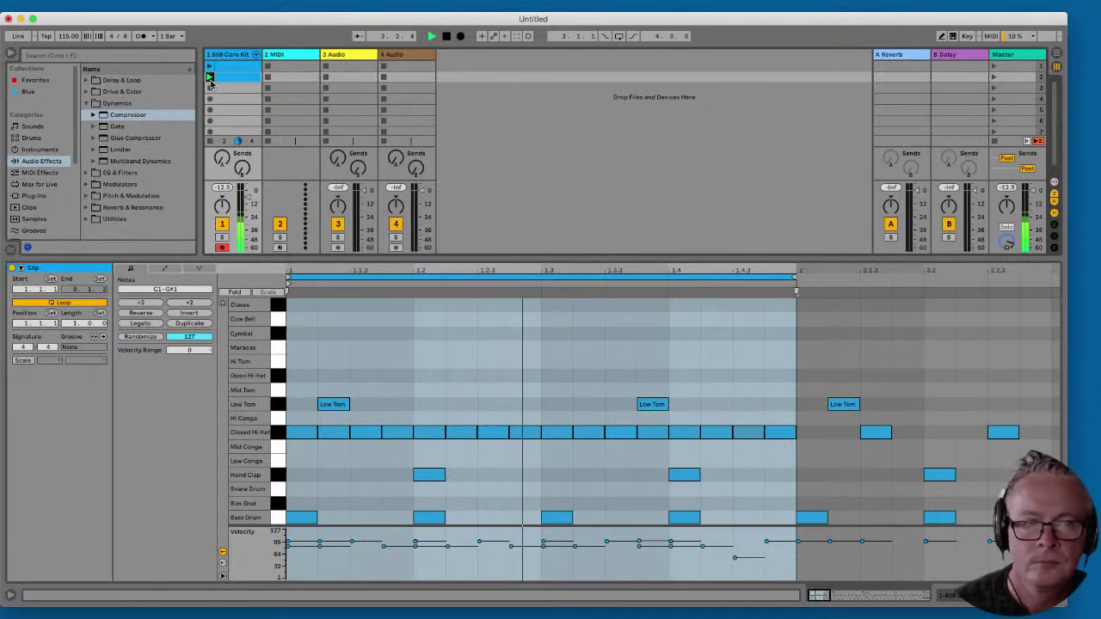
key(space)
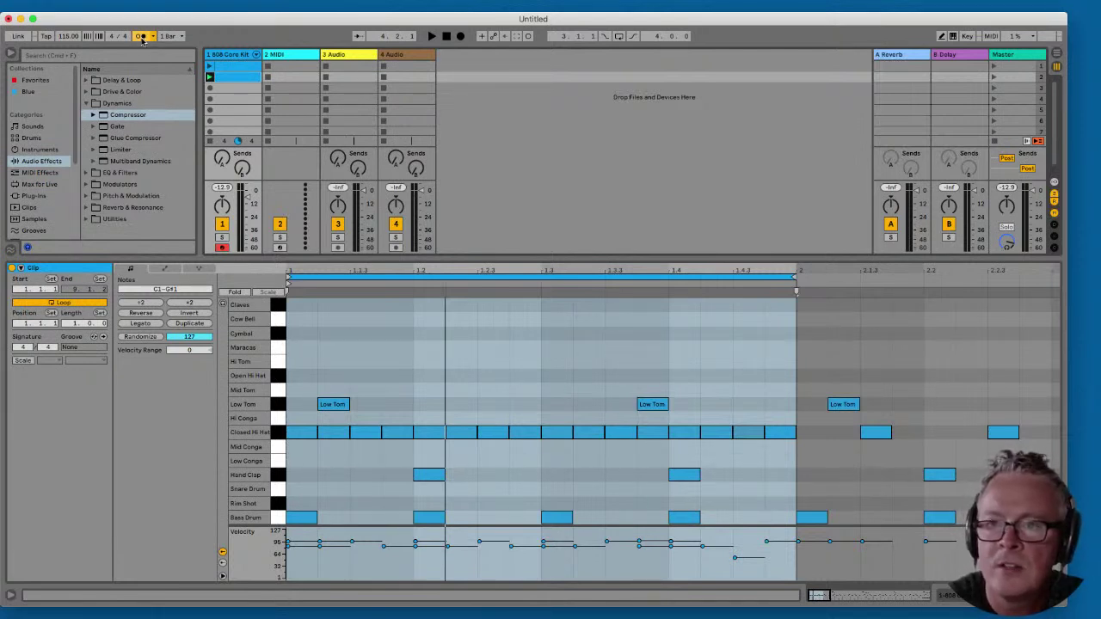
- Turn on the metronome, stop the drum track's clip, and adjust the Master cue volume while auditioning the click alone
click(141, 36)
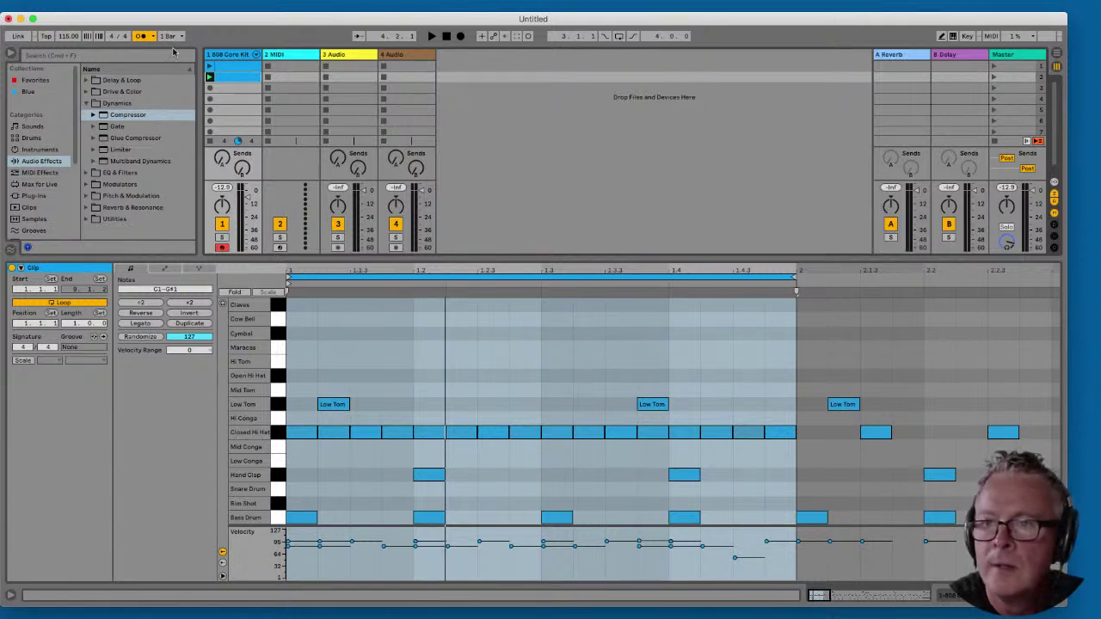
click(210, 143)
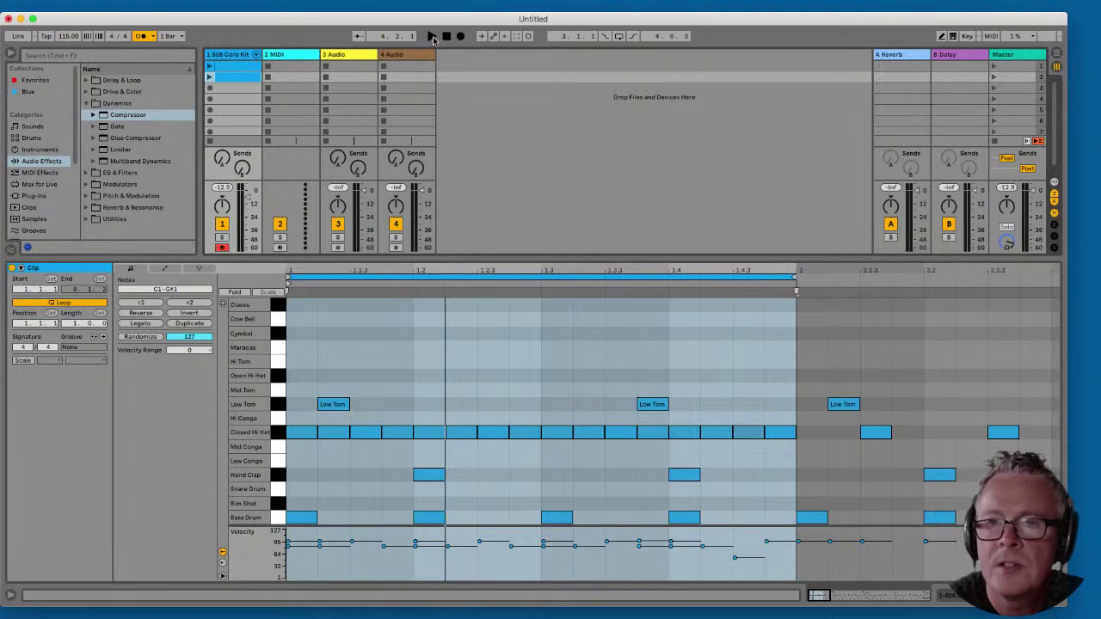
click(432, 37)
click(446, 36)
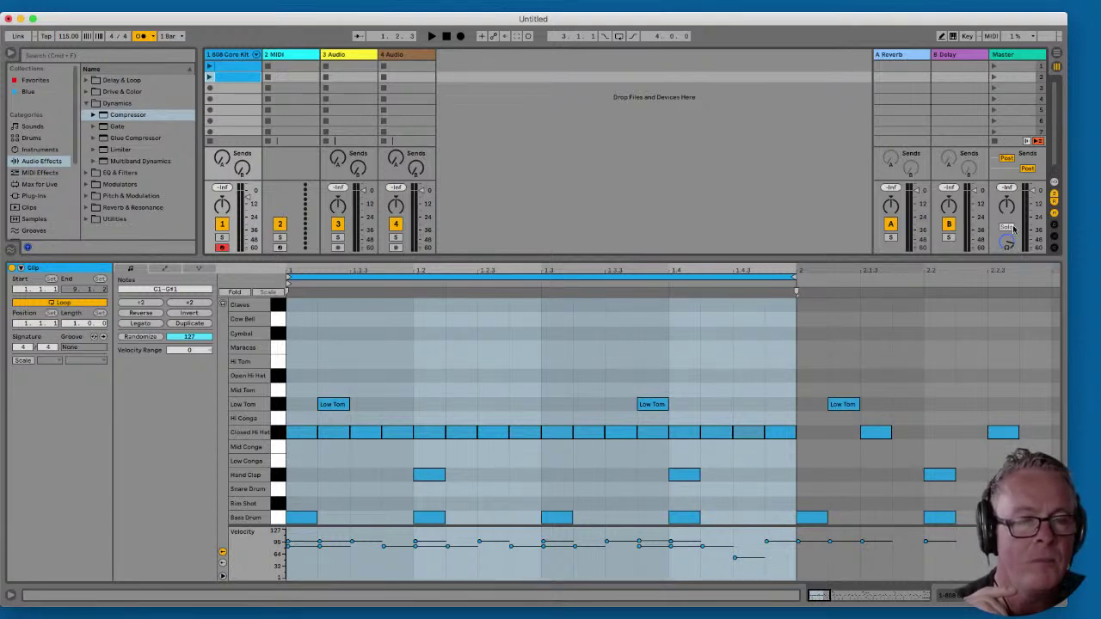
drag(1006, 243, 1007, 254)
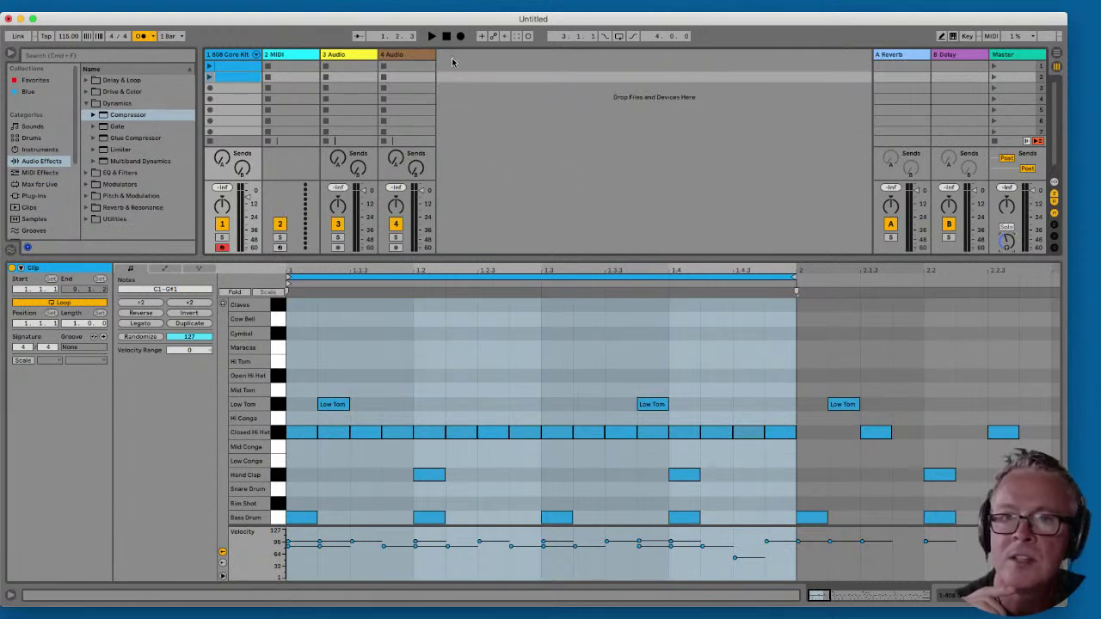
drag(1008, 244, 1011, 249)
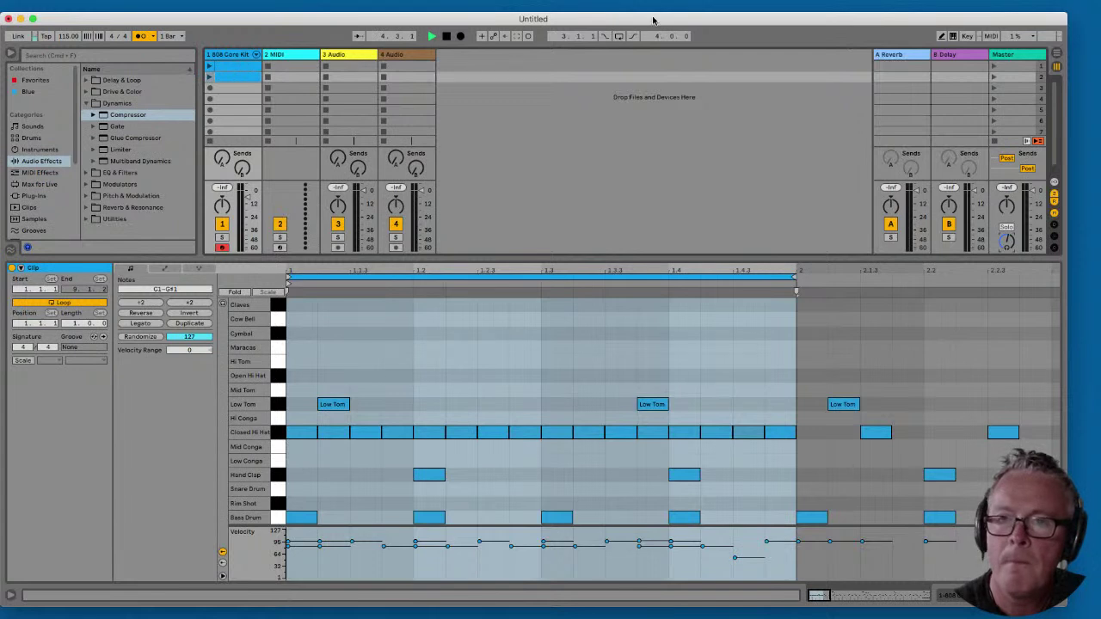
click(446, 36)
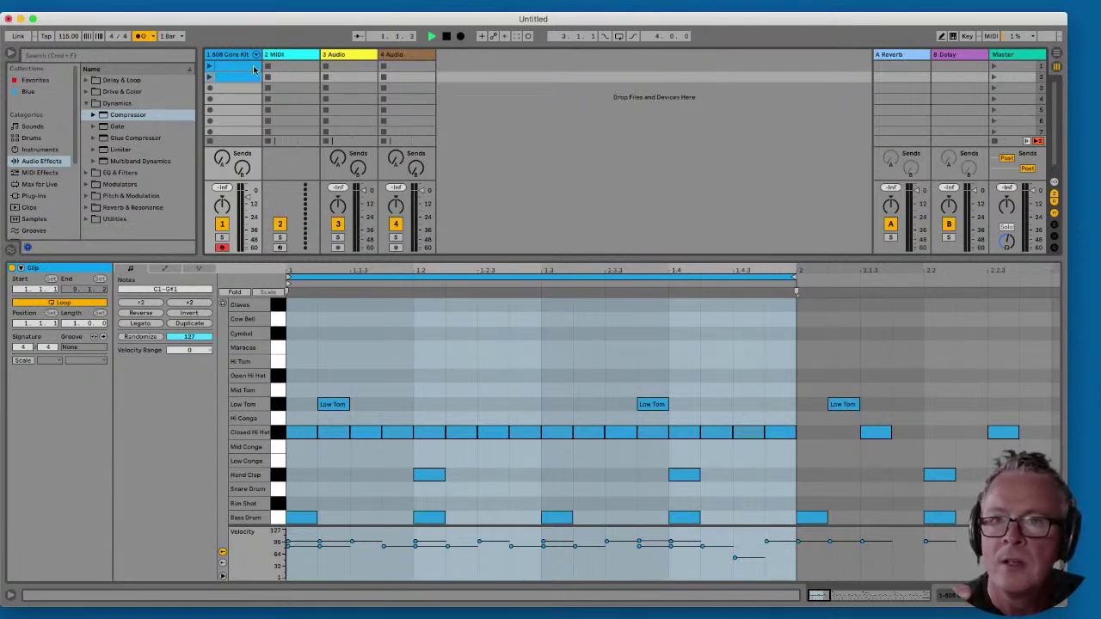
- Play the first drum clip and its duplicate against the metronome, and switch off the metronome before stopping playback
click(211, 67)
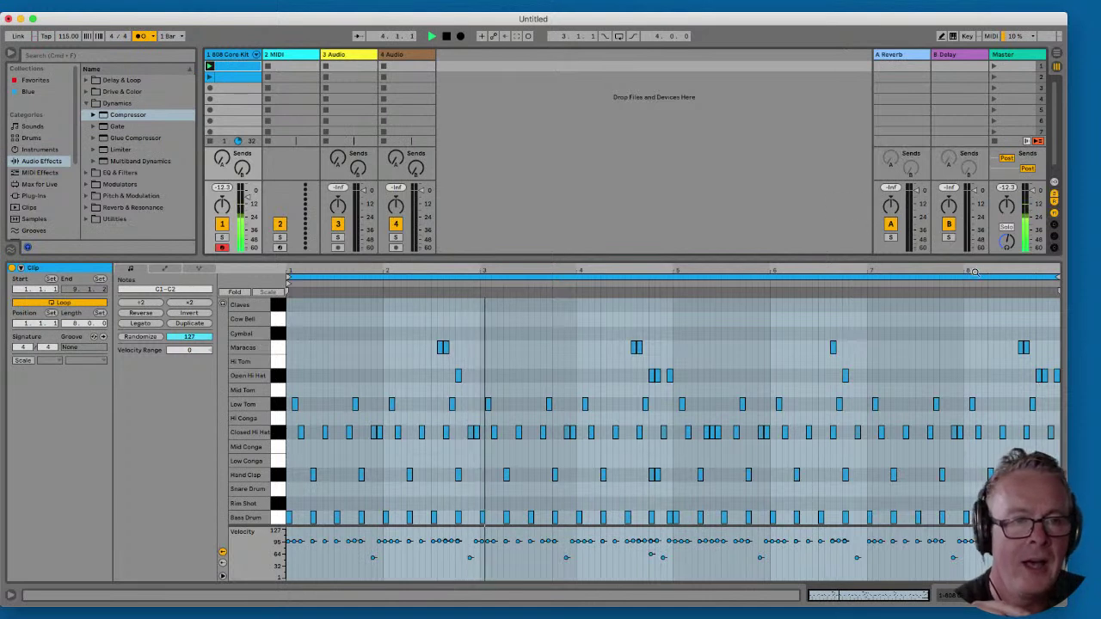
click(208, 78)
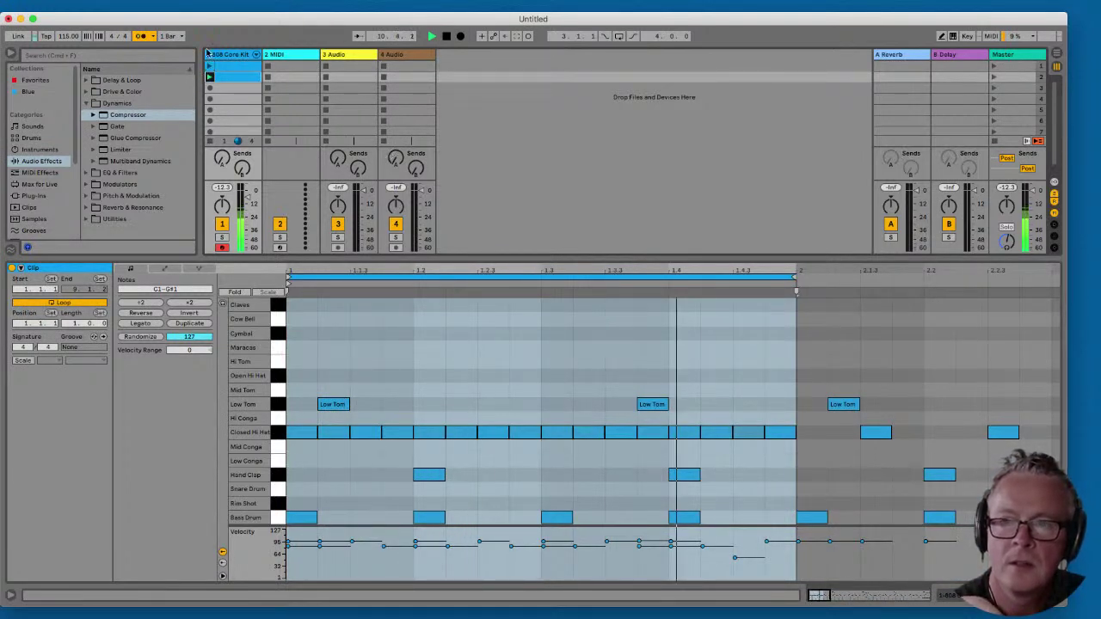
click(144, 37)
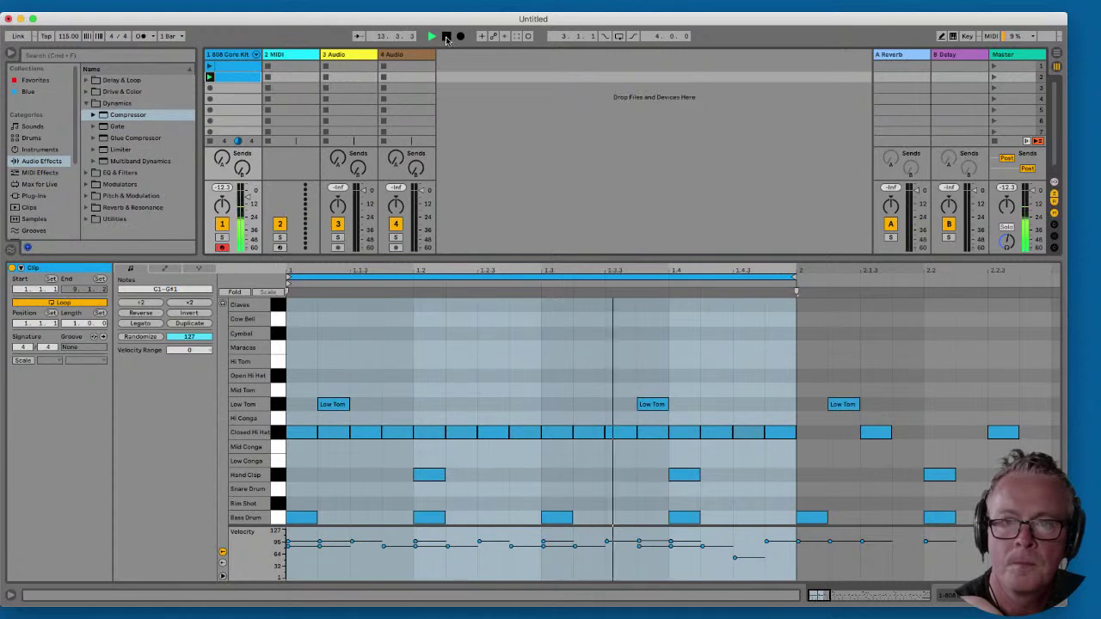
click(446, 38)
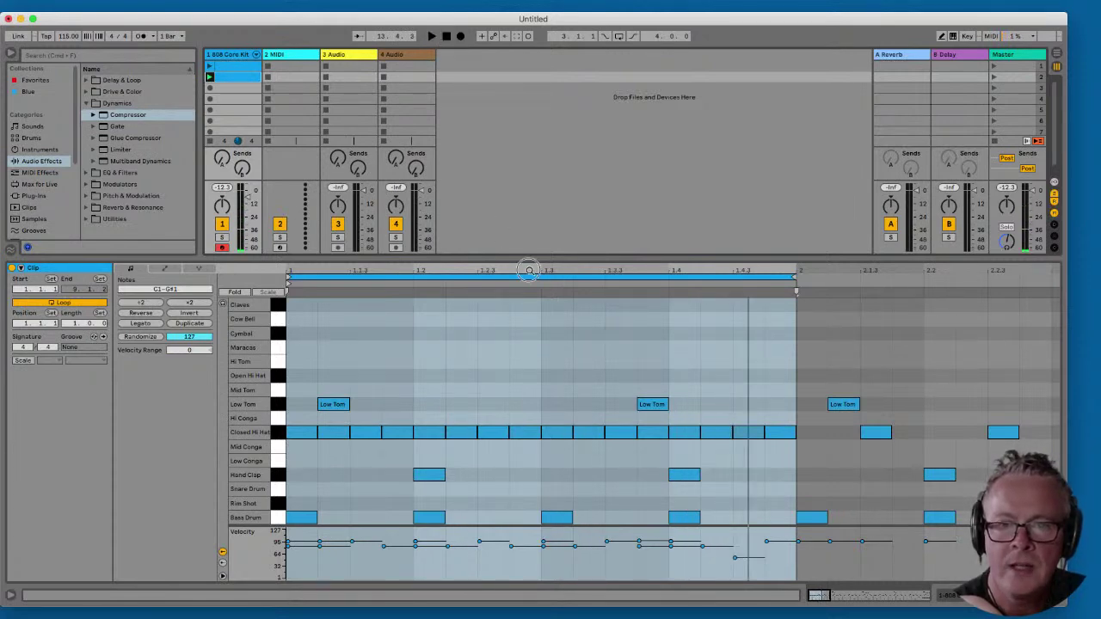
- Extend the duplicated clip's loop to a length of two bars starting at 1.1.1
drag(525, 275, 529, 269)
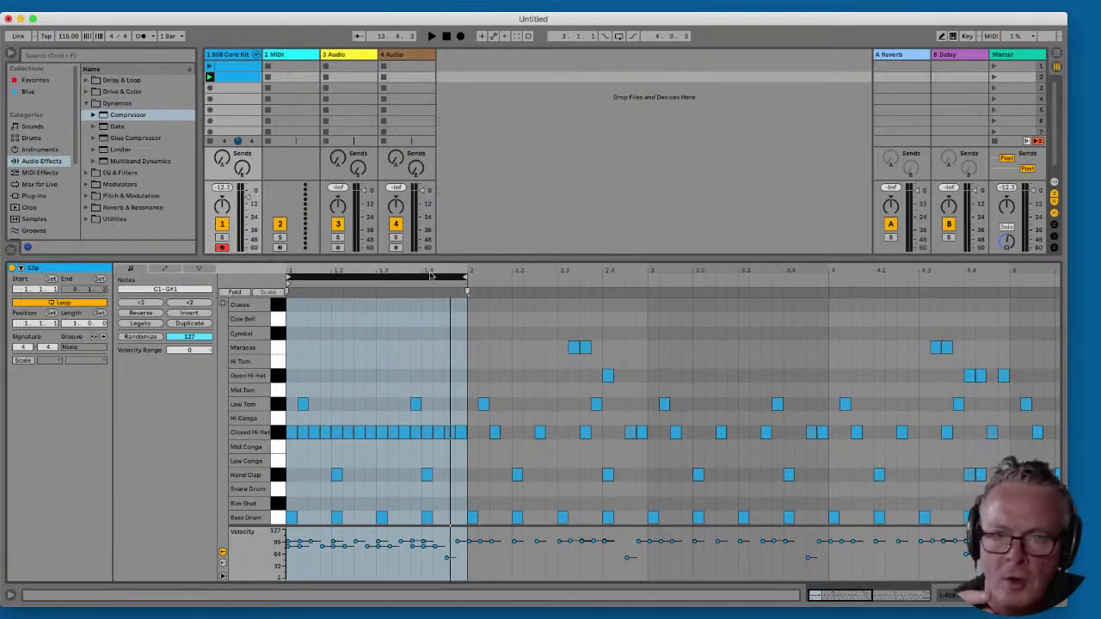
drag(465, 279, 925, 267)
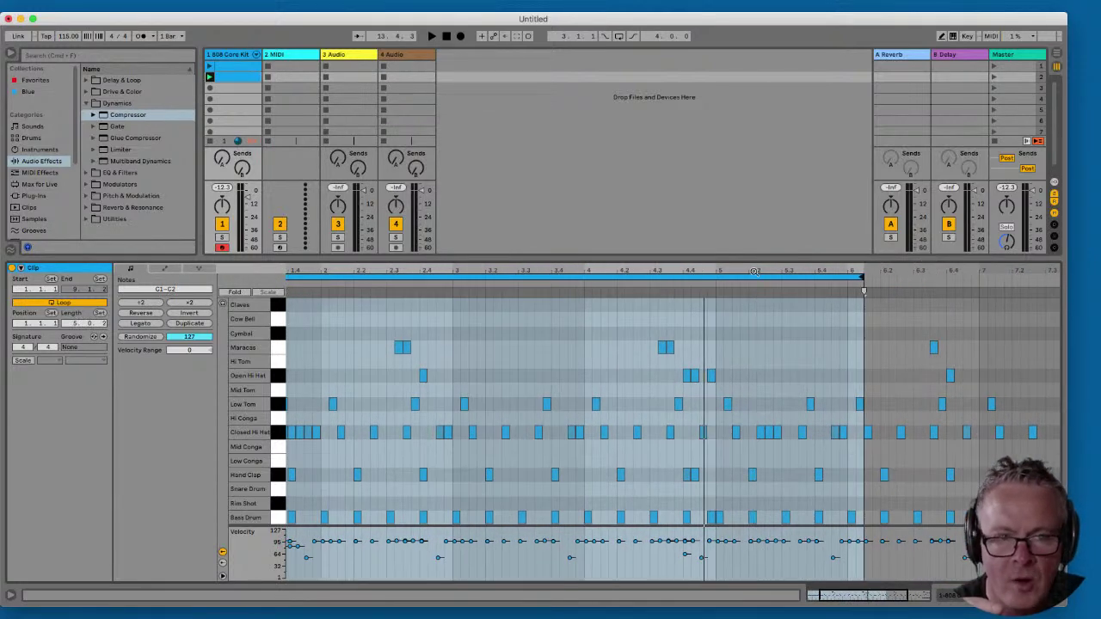
drag(859, 279, 430, 275)
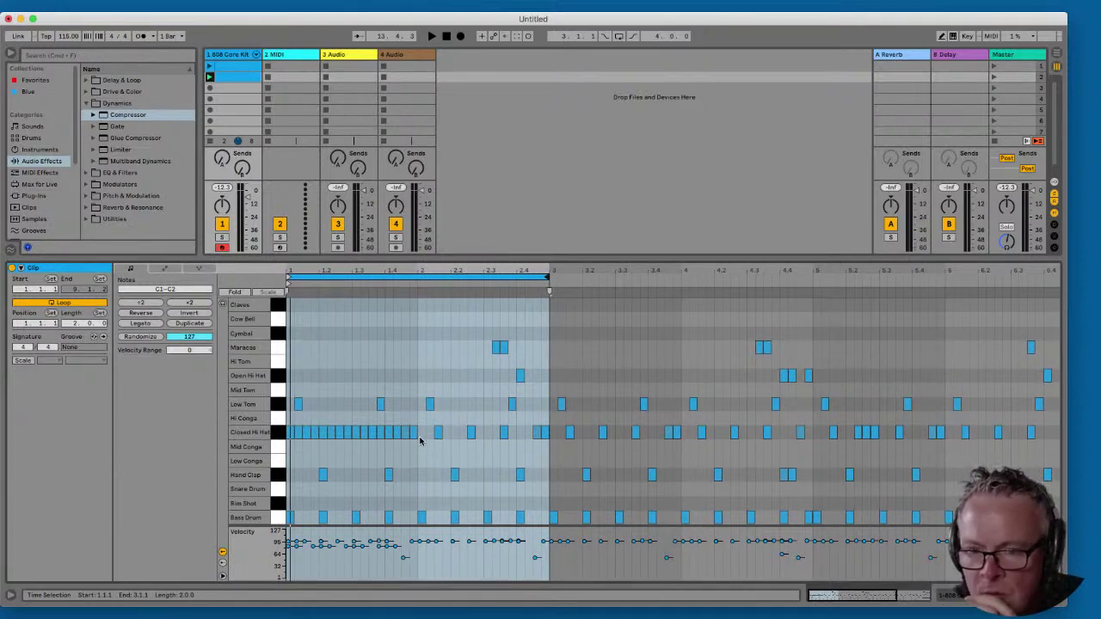
double_click(351, 270)
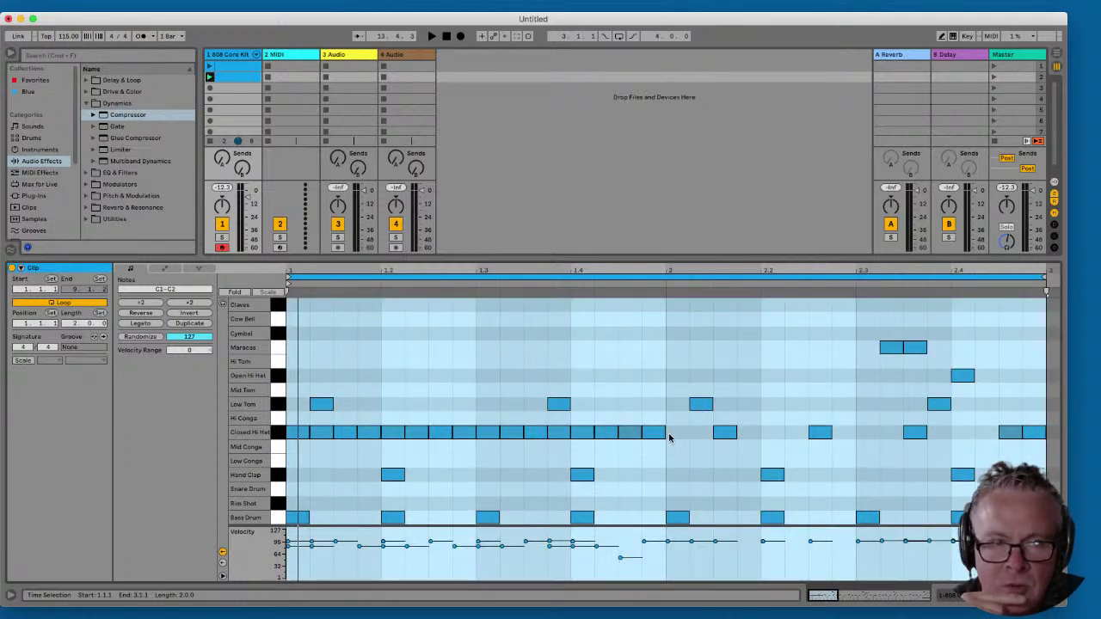
- Select all Closed Hi Hat notes in bar 1 and copy them into bar 2, starting at 2.1.1
click(670, 437)
drag(669, 432, 295, 435)
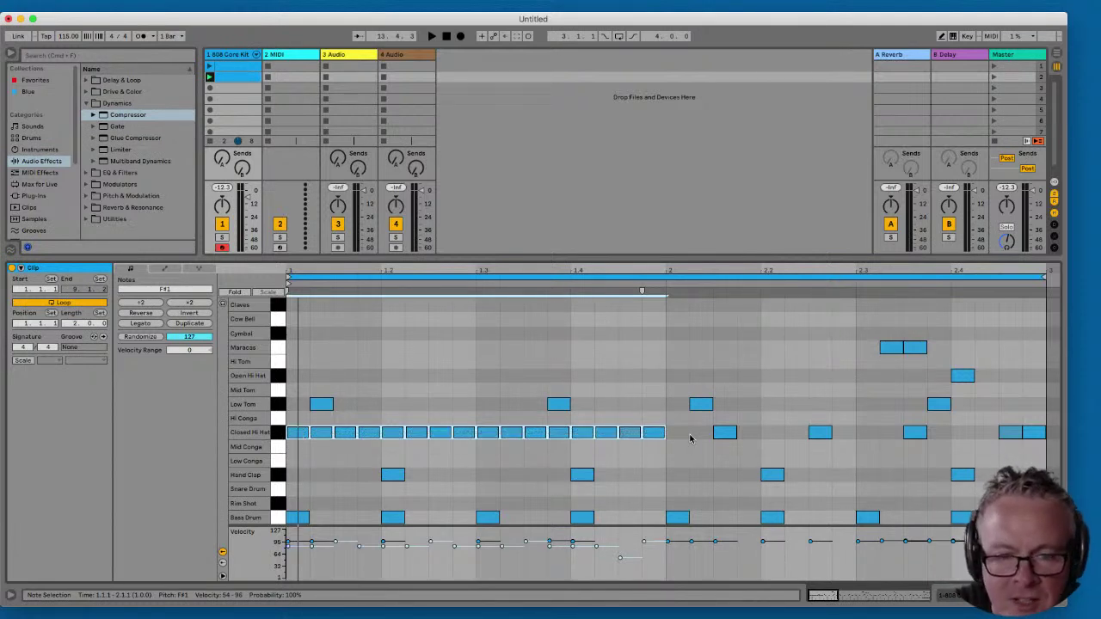
drag(680, 437, 294, 436)
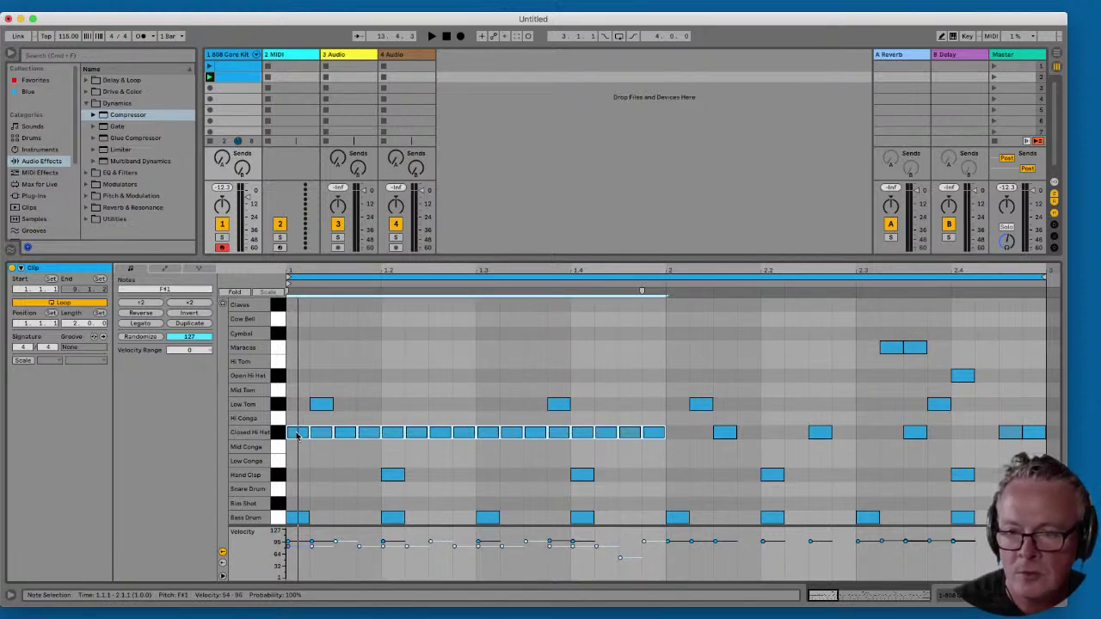
drag(296, 436, 681, 435)
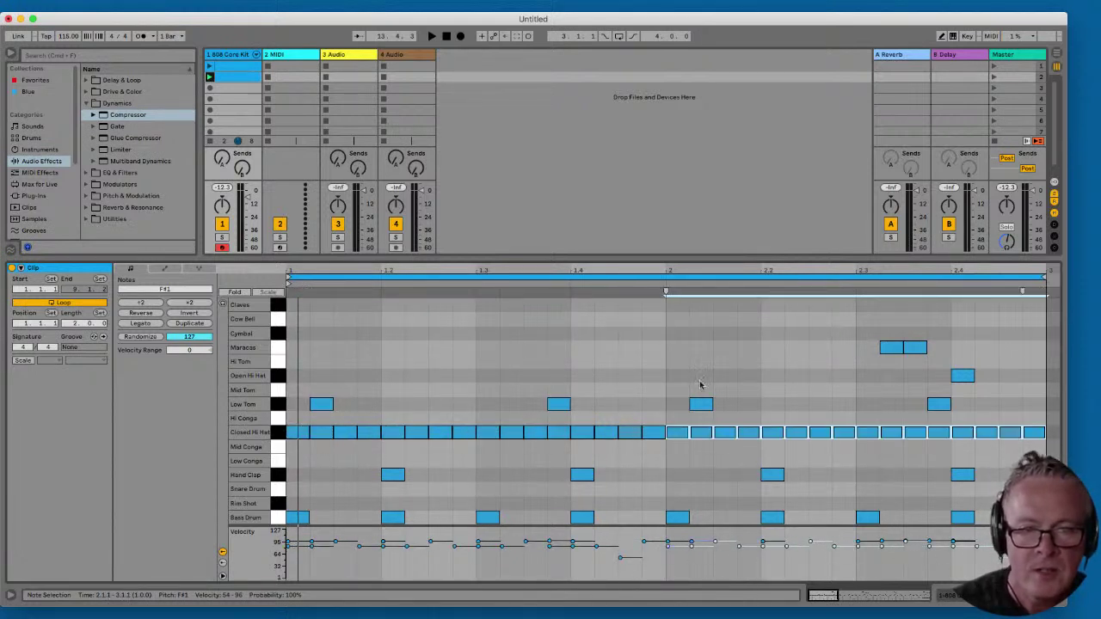
- Copy the selected bar of Closed Hi Hat notes into bars 3, 4 and 5 of the duplicated clip
drag(720, 270, 513, 270)
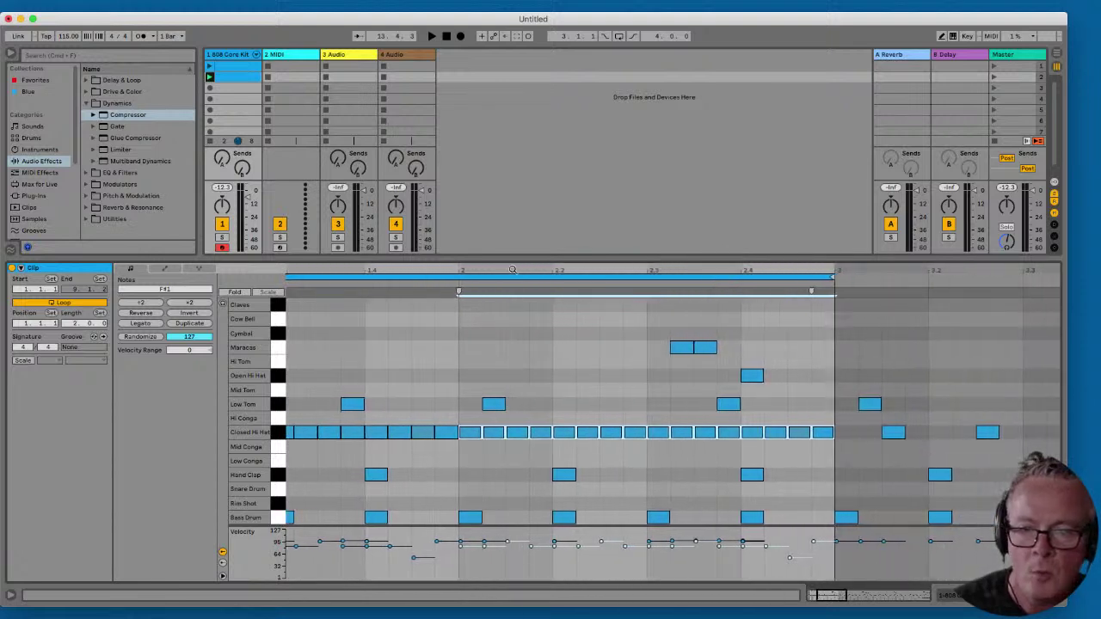
drag(469, 437, 846, 439)
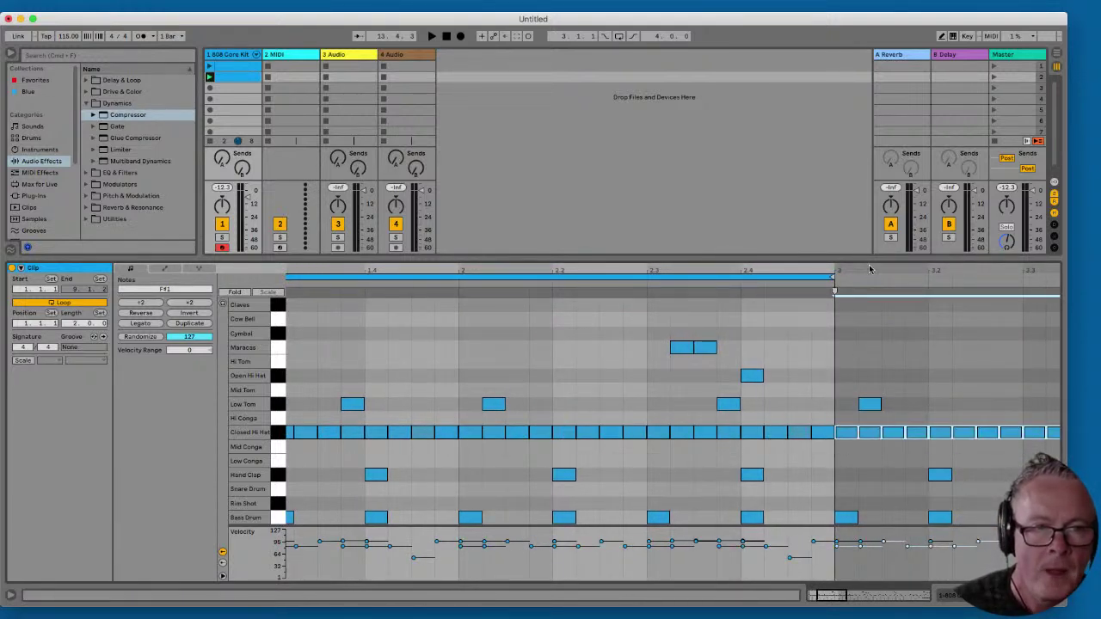
drag(871, 271, 505, 278)
drag(480, 437, 854, 432)
drag(892, 274, 514, 275)
key(ctrl+d)
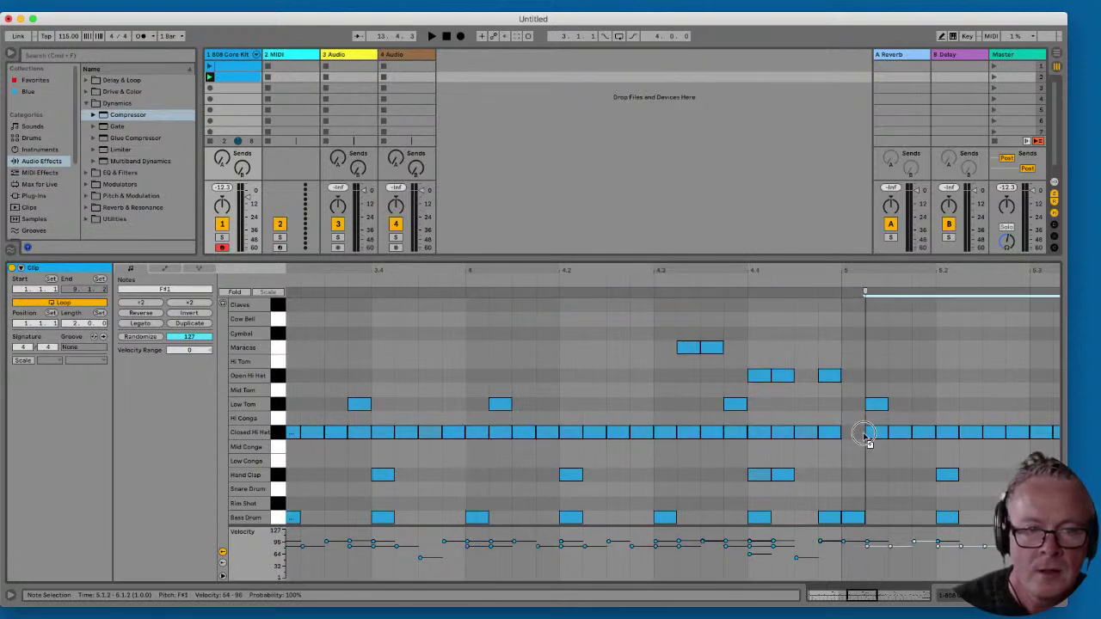
- Copy the Closed Hi Hat pattern into bars 6 to 8 and delete its notes from 8.3.1 to the end of bar 8
drag(876, 269, 586, 270)
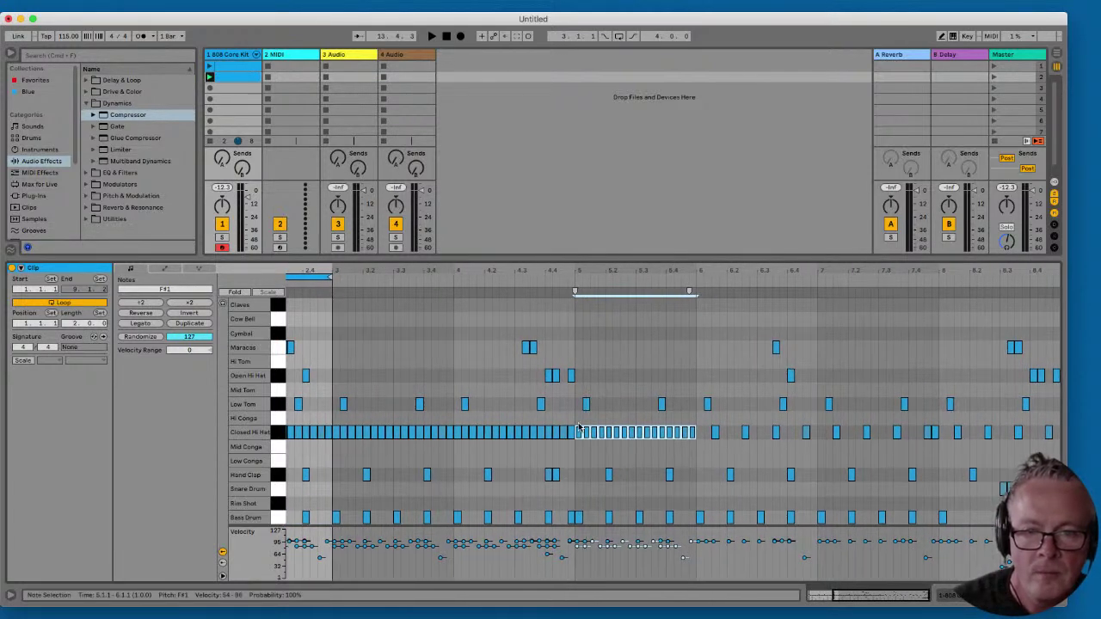
key(ctrl+d)
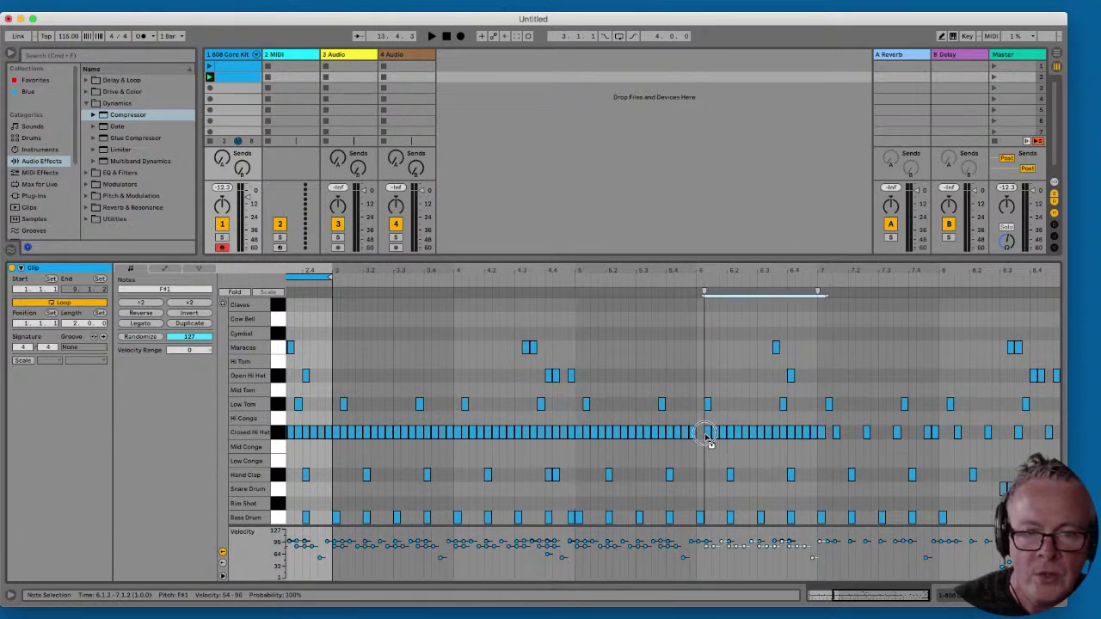
drag(701, 435, 944, 434)
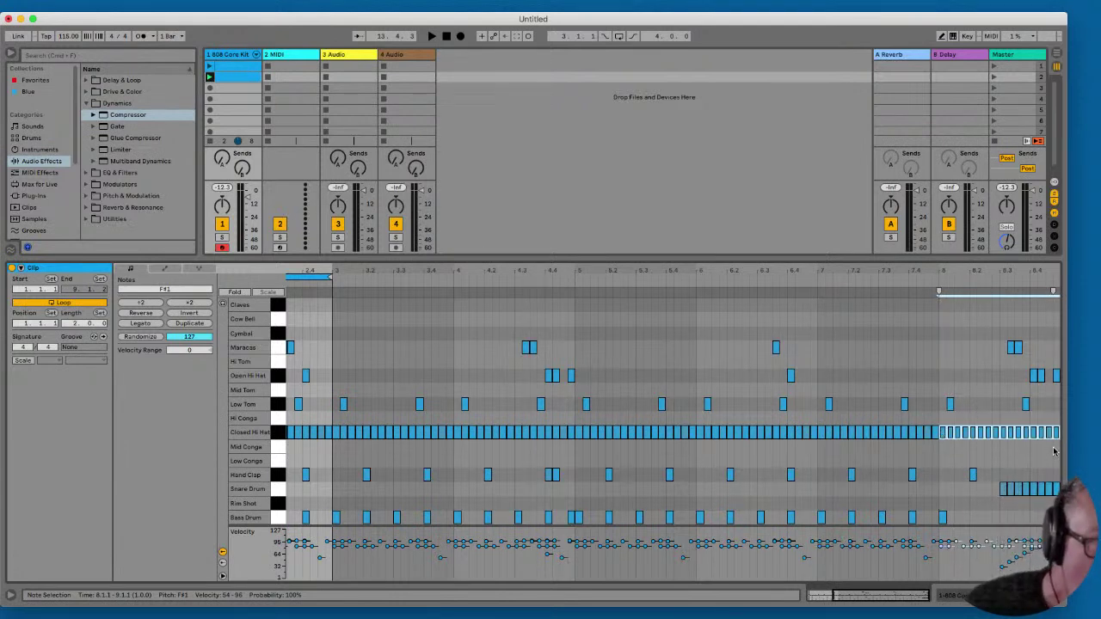
drag(1058, 432, 1002, 430)
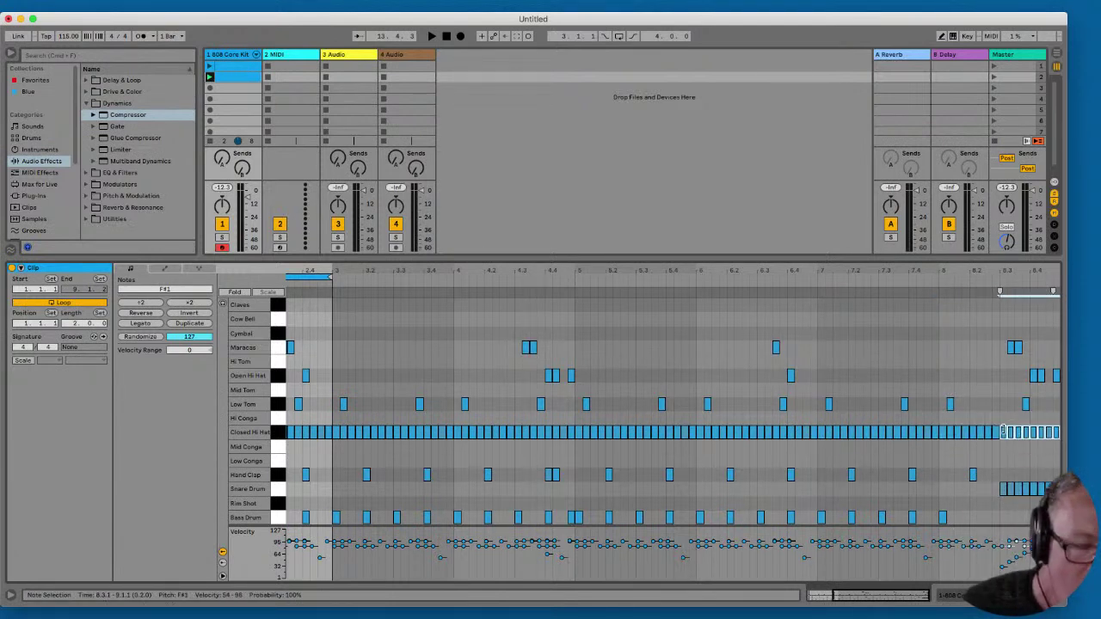
key(Delete)
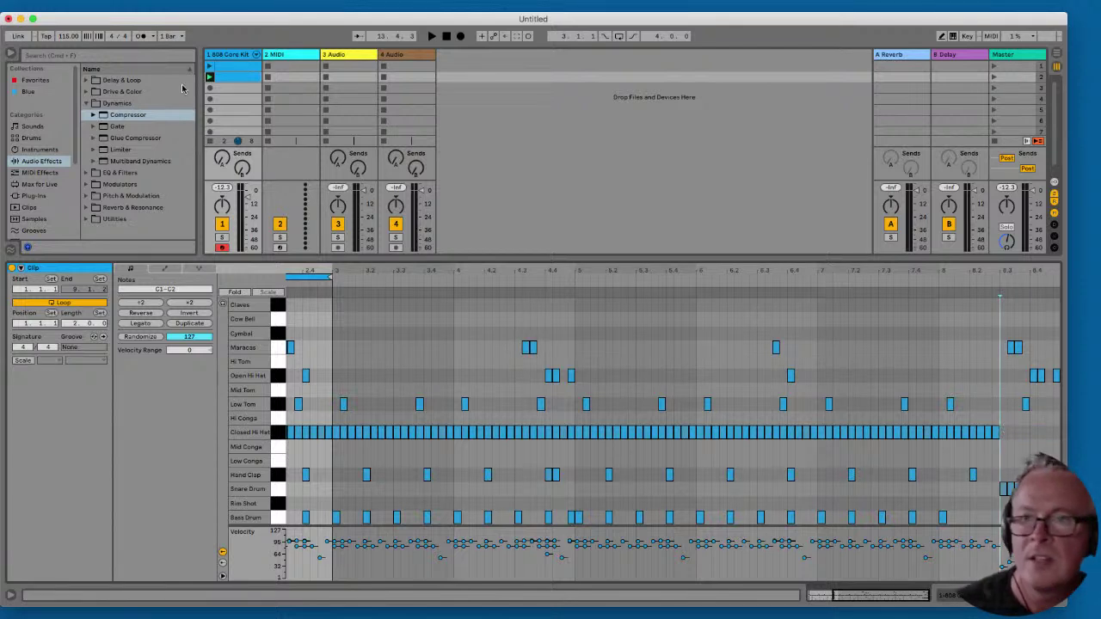
- Extend the duplicated clip's loop to eight bars while it plays, launch the first clip for comparison and stop playback
click(209, 76)
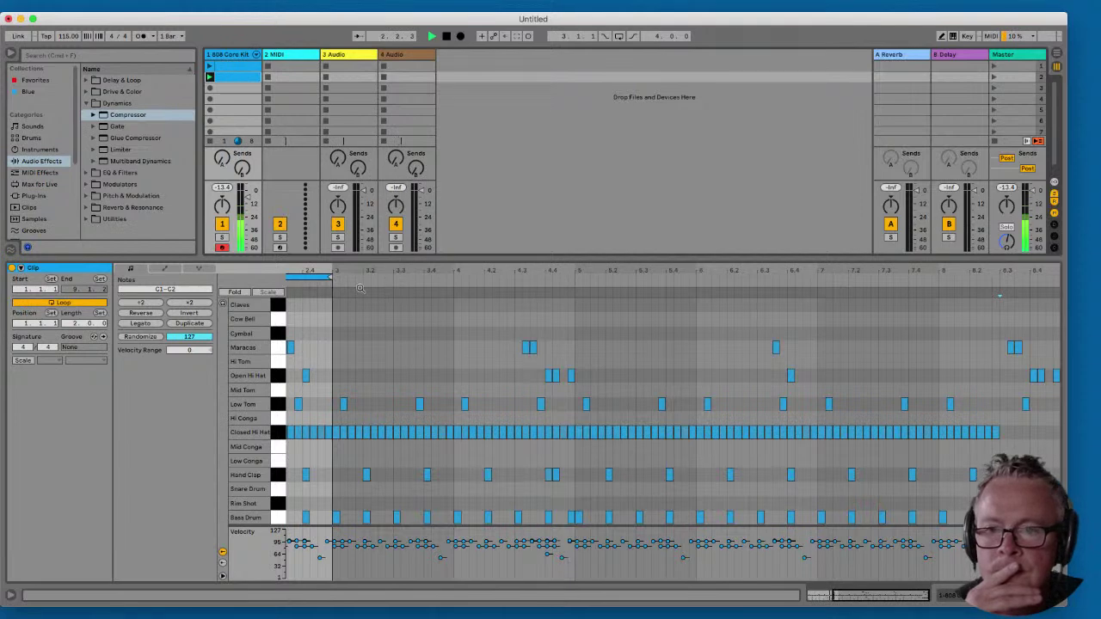
drag(334, 277, 841, 289)
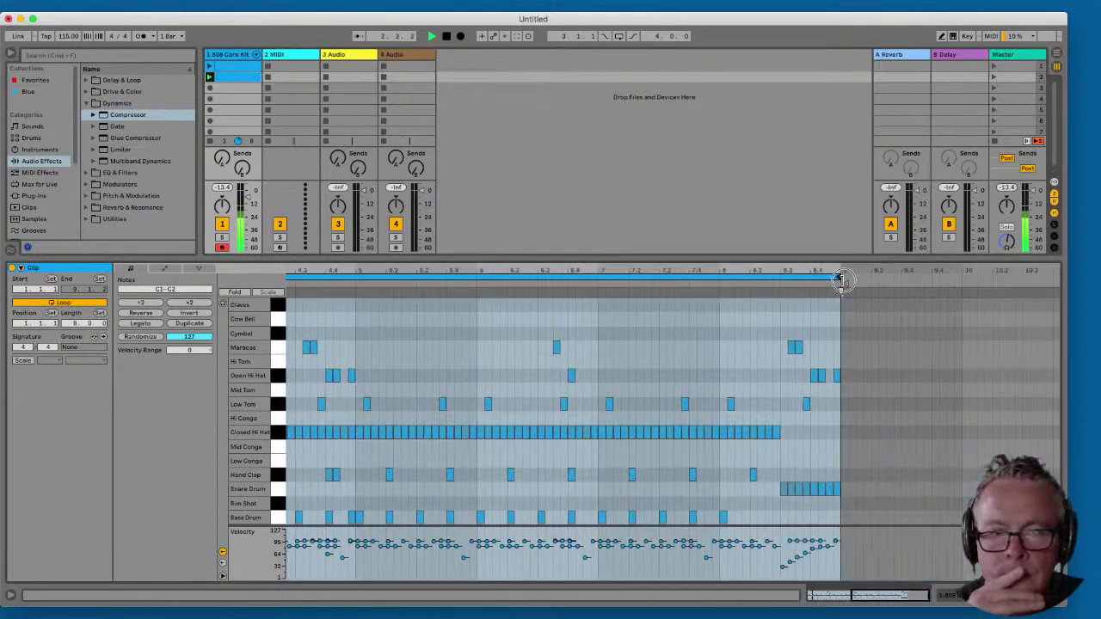
double_click(814, 270)
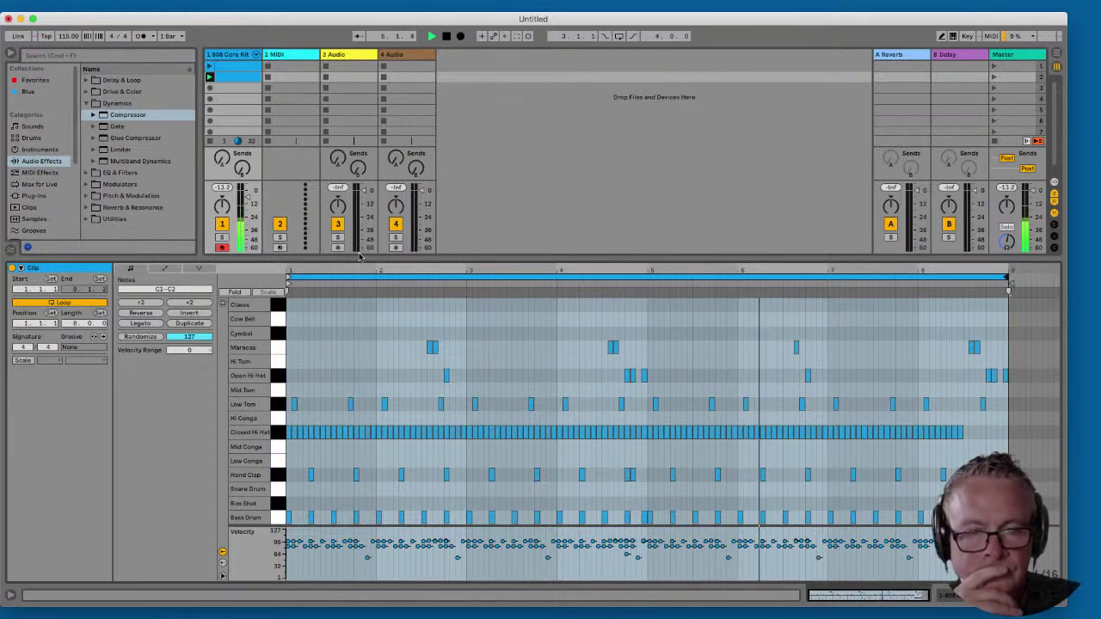
click(209, 73)
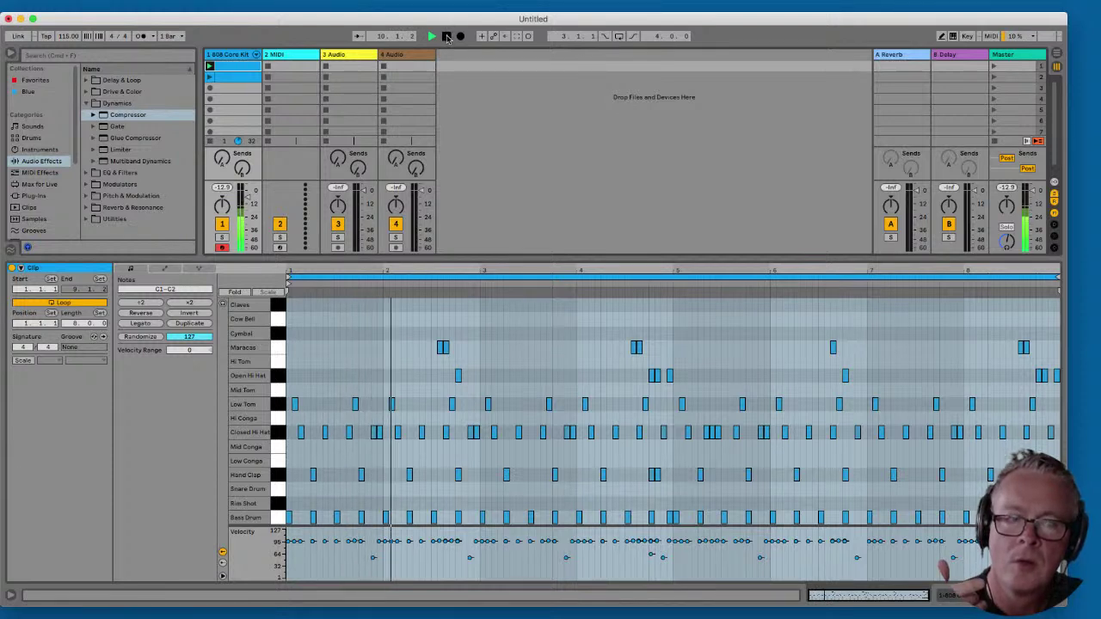
click(447, 37)
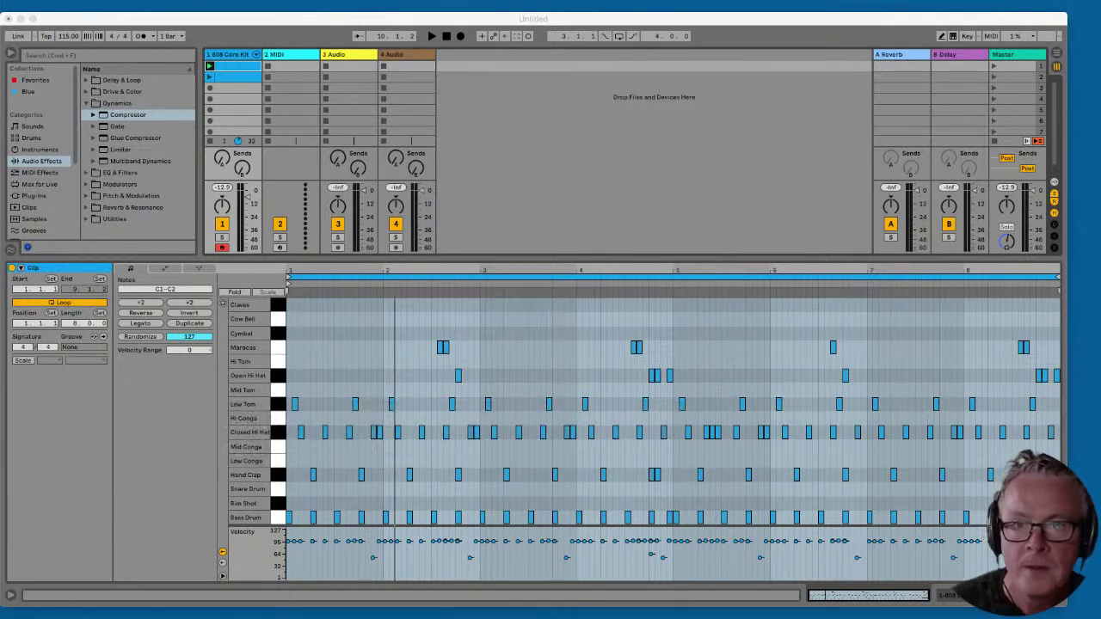
- Enlarge the session and browser areas and list the Bass presets of the Analog instrument with their full names visible
click(553, 19)
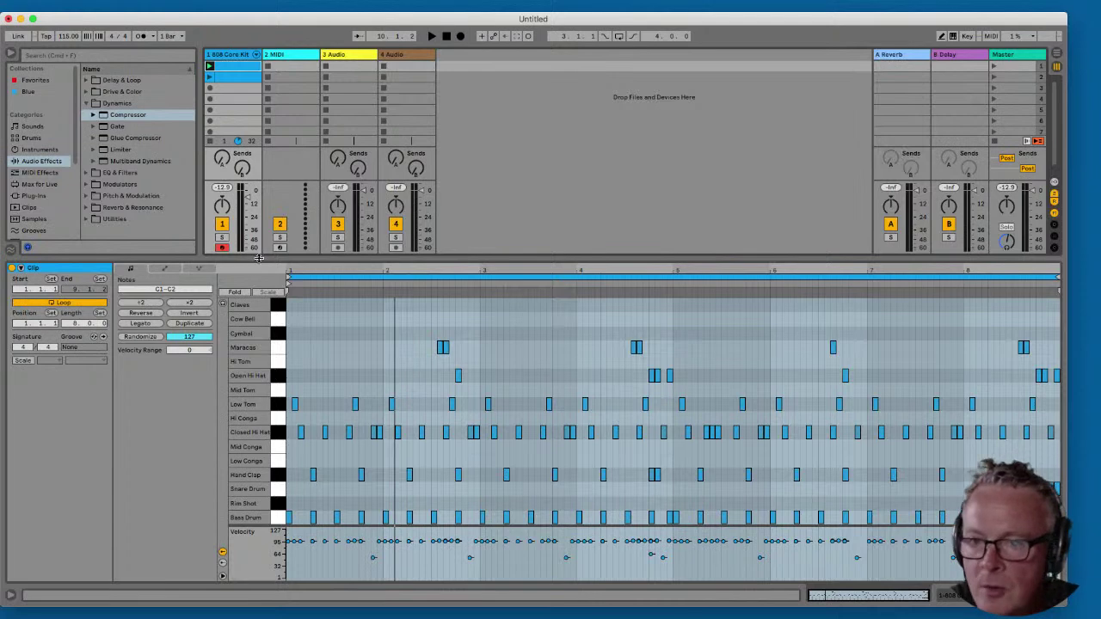
drag(256, 259, 256, 377)
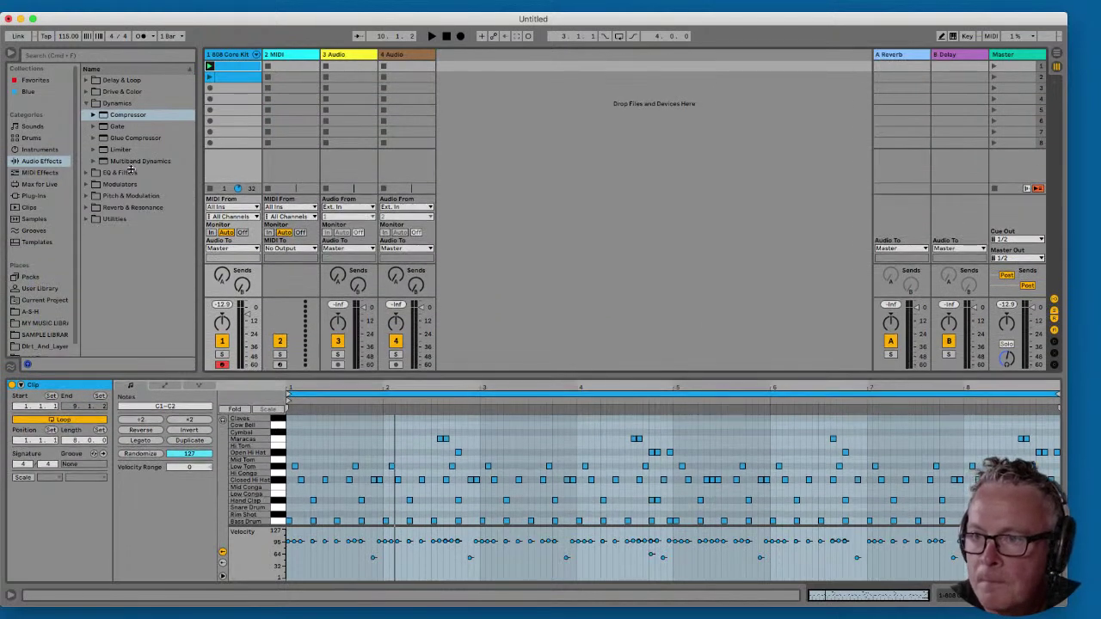
click(38, 152)
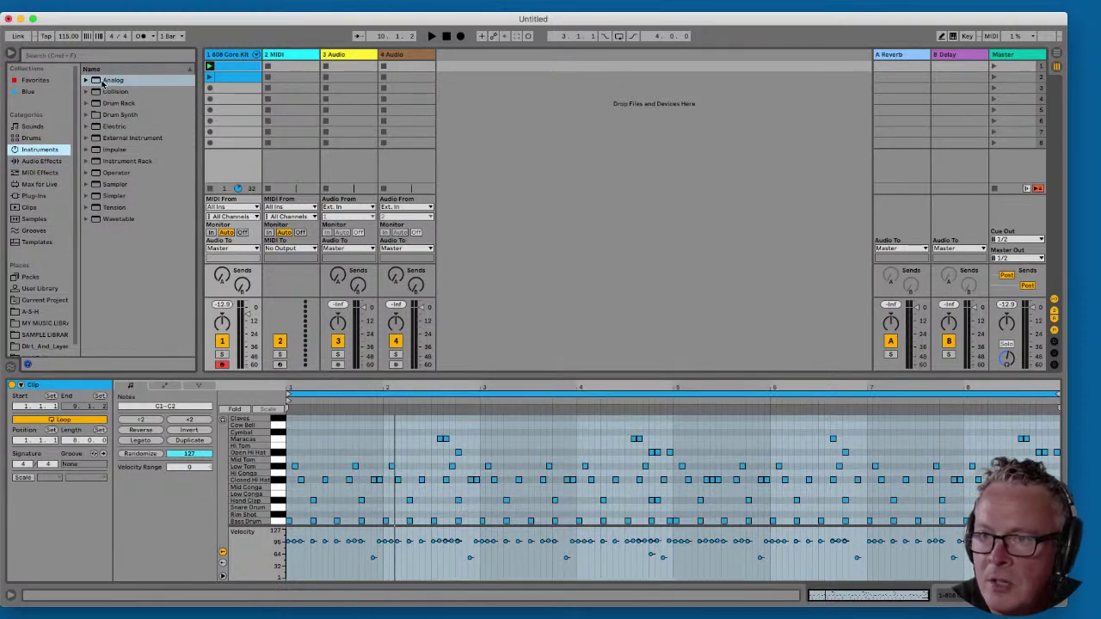
click(86, 80)
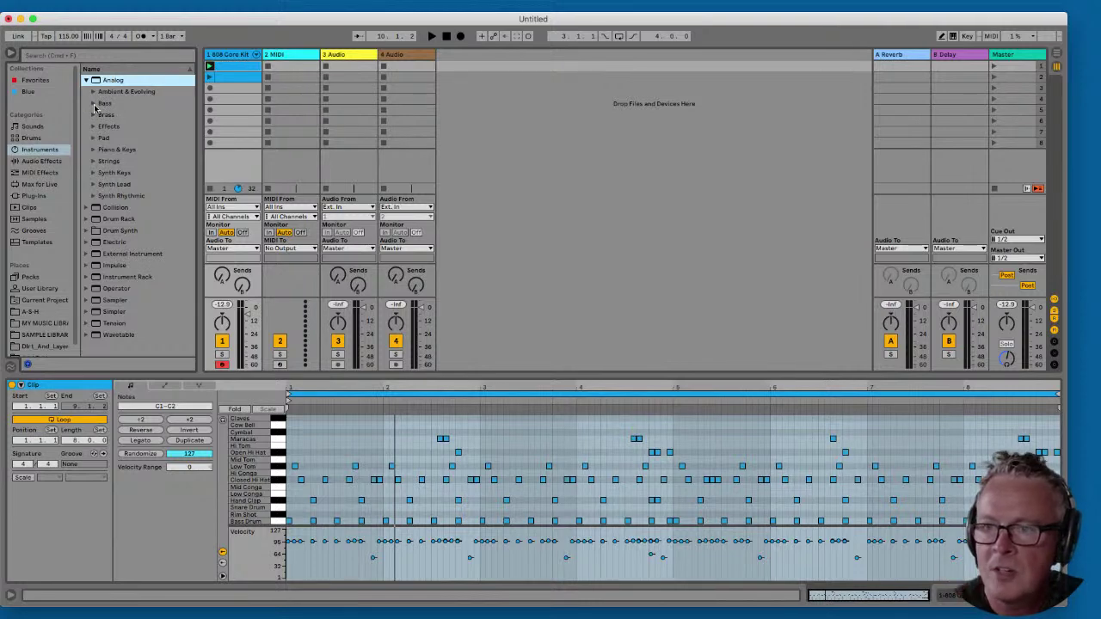
click(94, 105)
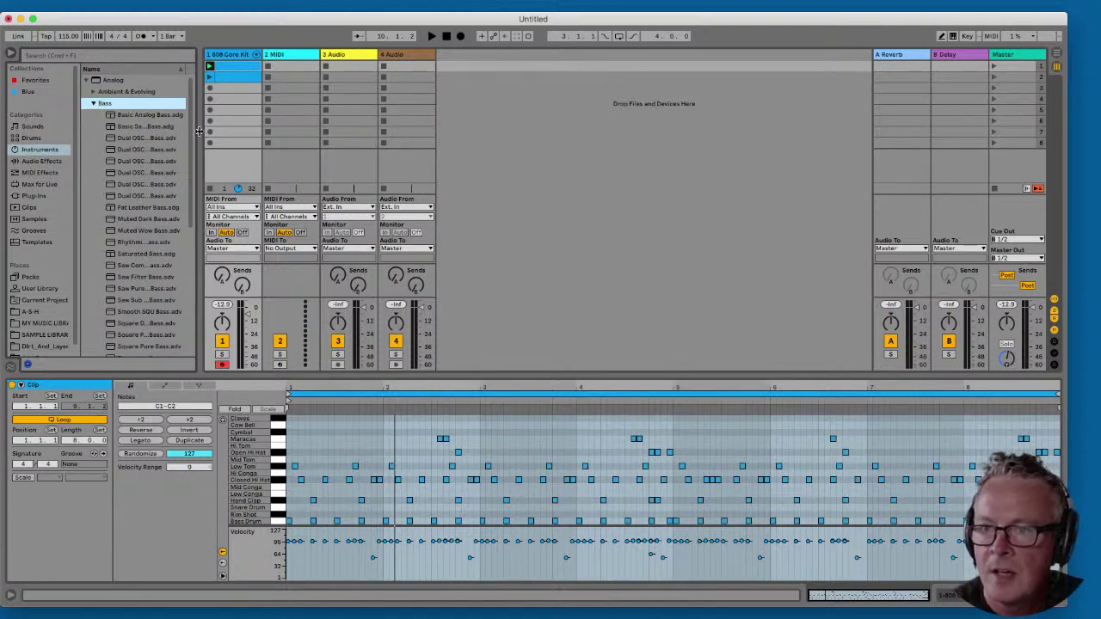
drag(201, 135, 281, 135)
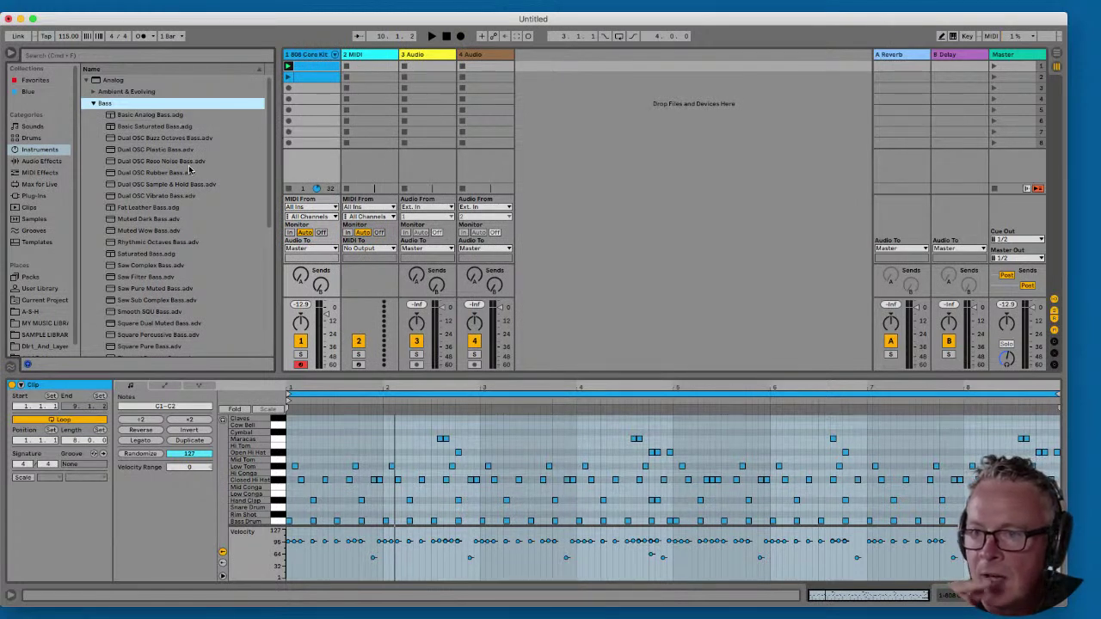
- Audition the Analog bass presets in the list, from Basic Analog Bass to Square Pure Bass
click(160, 116)
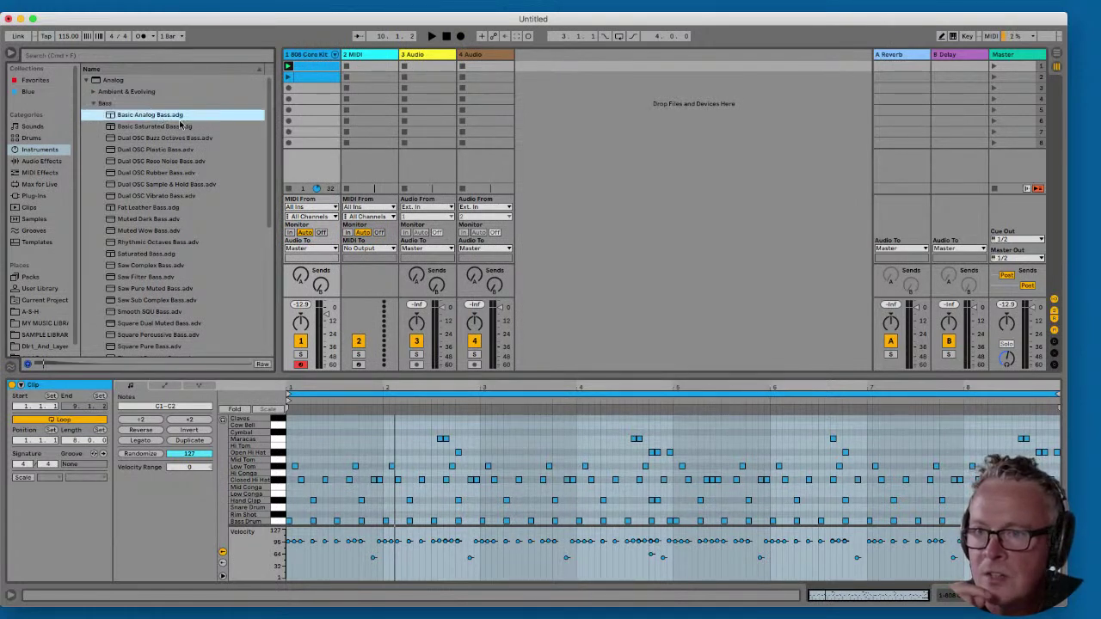
click(176, 128)
click(179, 138)
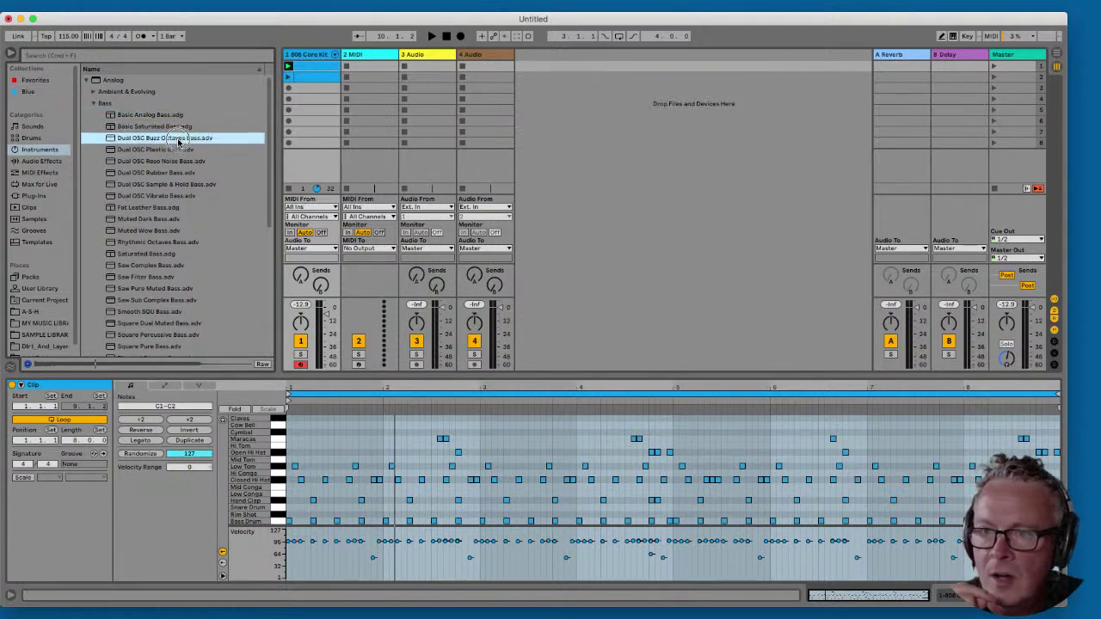
click(163, 150)
click(163, 161)
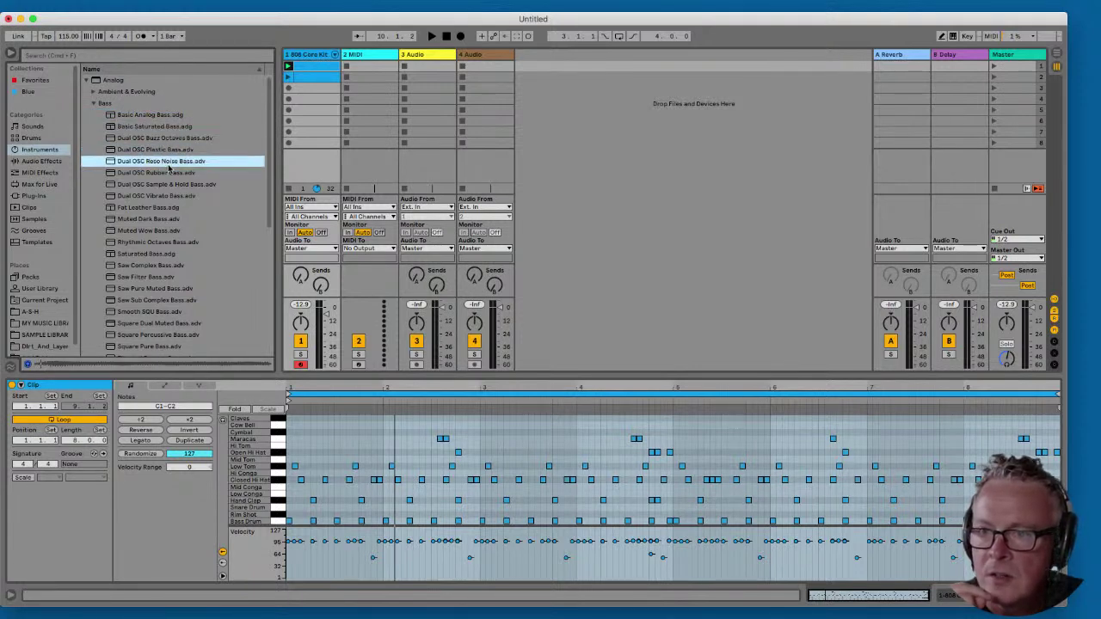
click(171, 173)
click(175, 185)
click(165, 196)
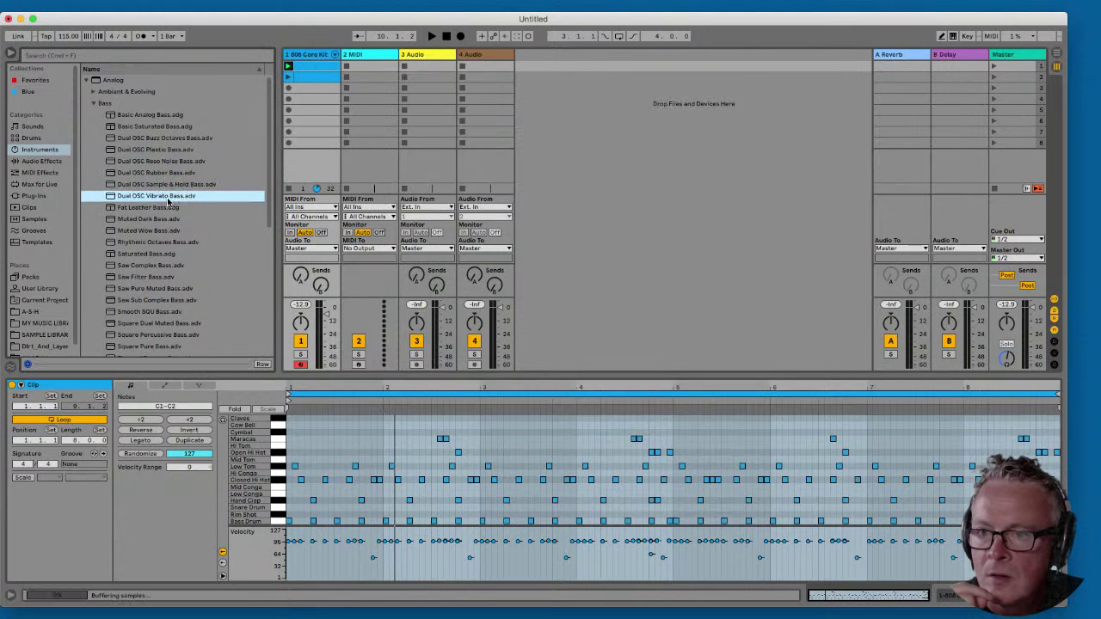
click(168, 209)
click(161, 220)
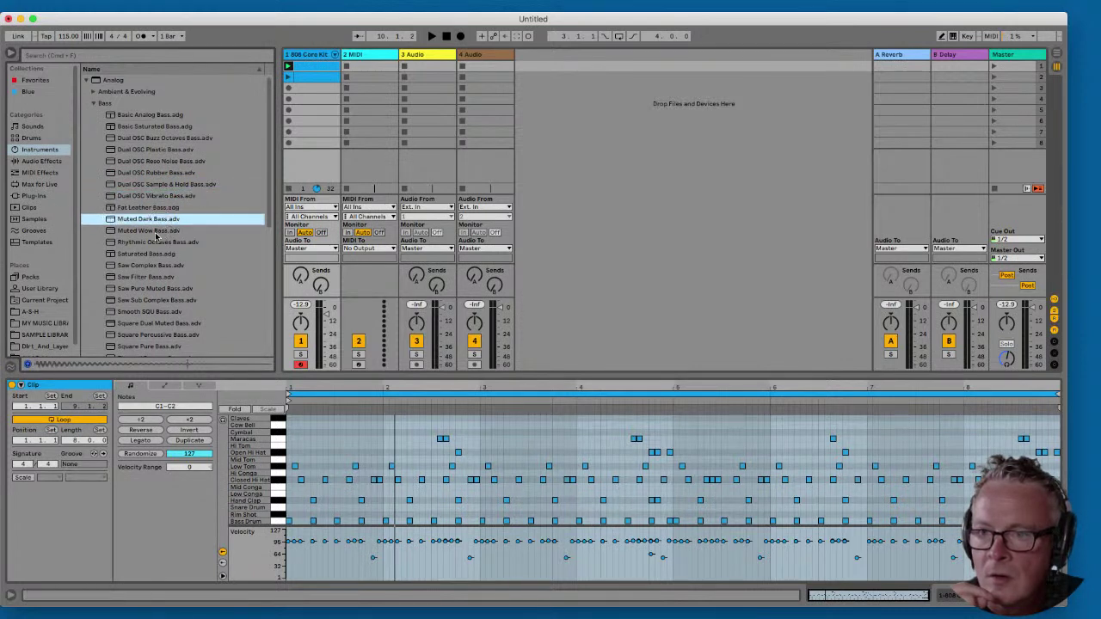
click(155, 232)
click(162, 244)
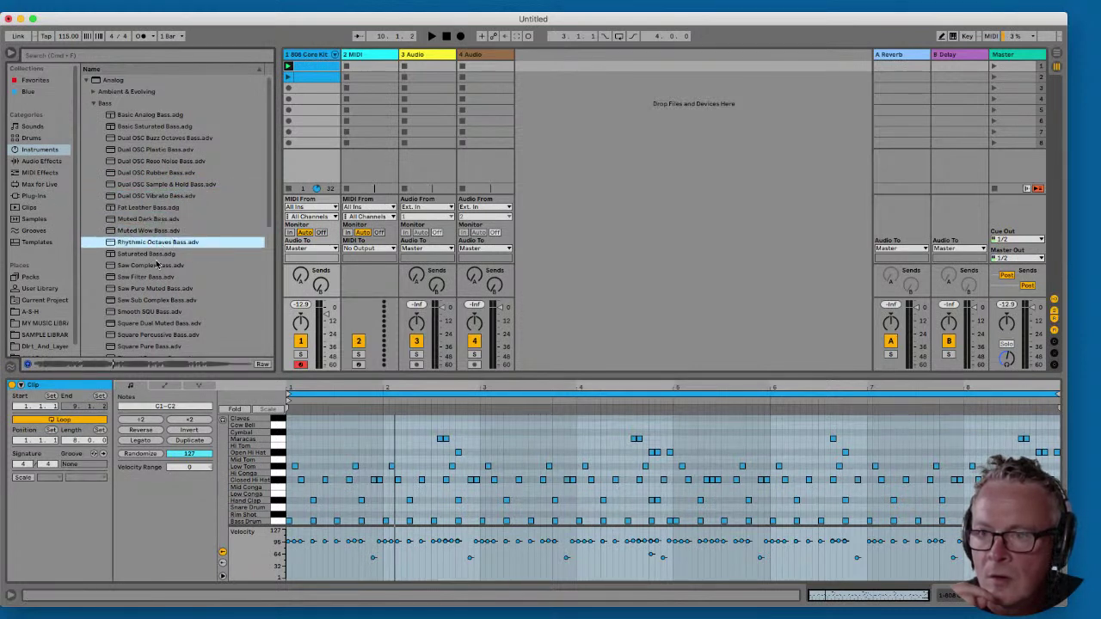
click(161, 255)
click(162, 299)
scroll(155, 275, down, 3)
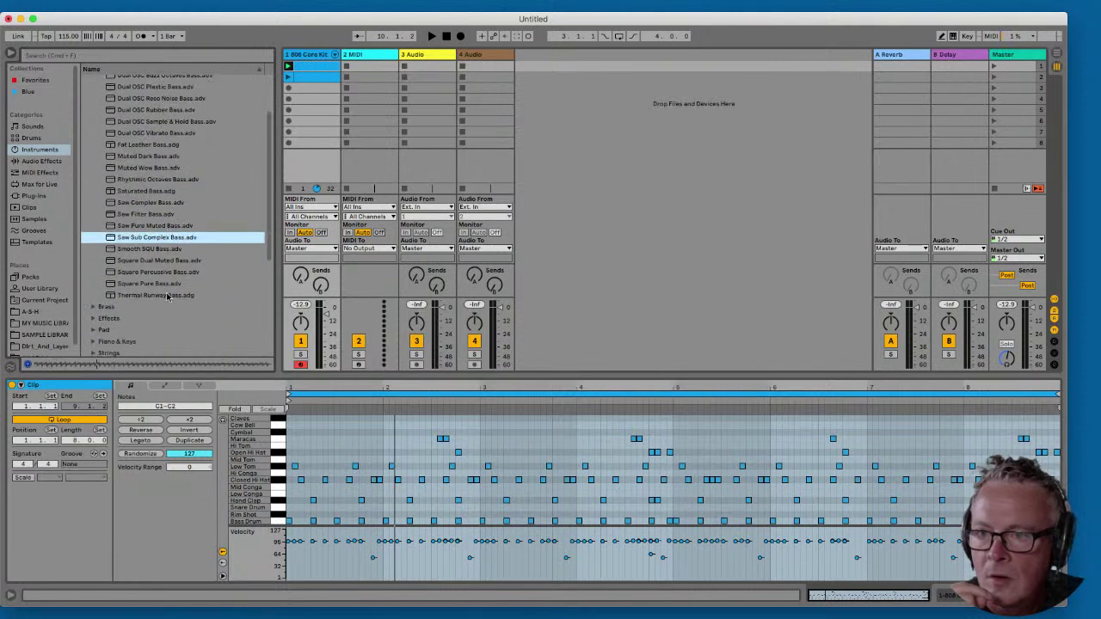
click(142, 250)
click(148, 261)
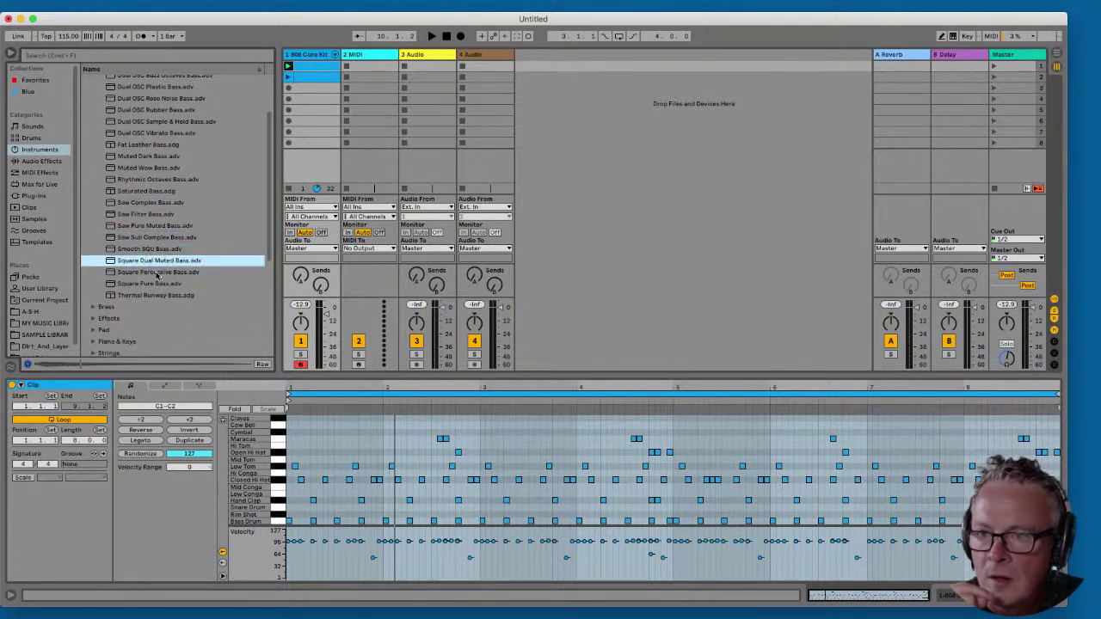
click(153, 272)
click(159, 284)
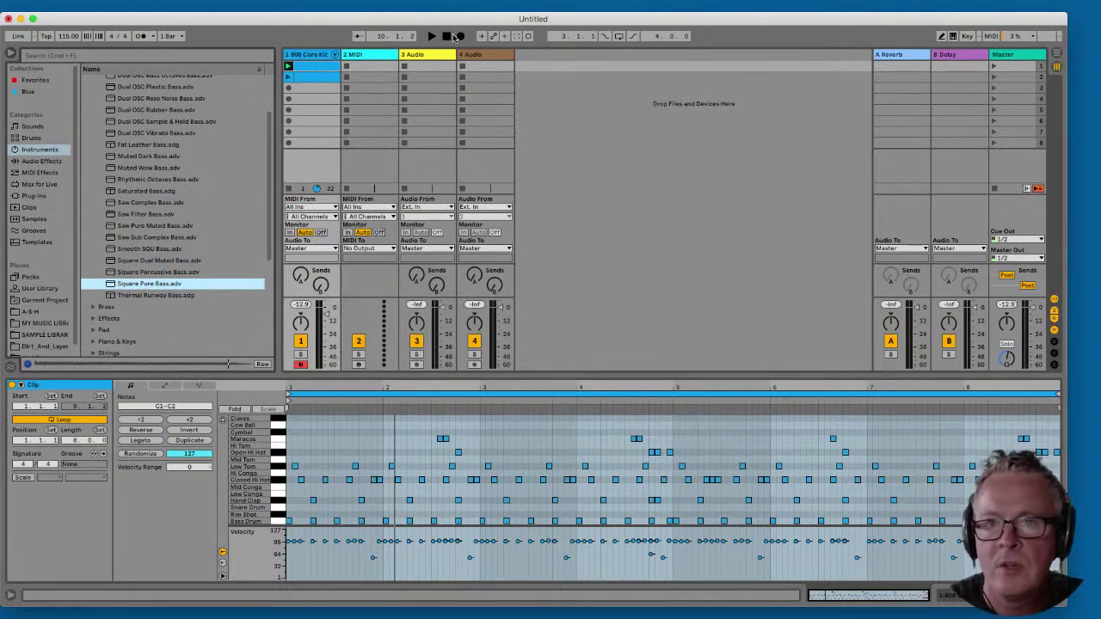
- Load the Square Pure Bass preset onto the 2 MIDI track and lower that track's volume
drag(121, 285, 457, 156)
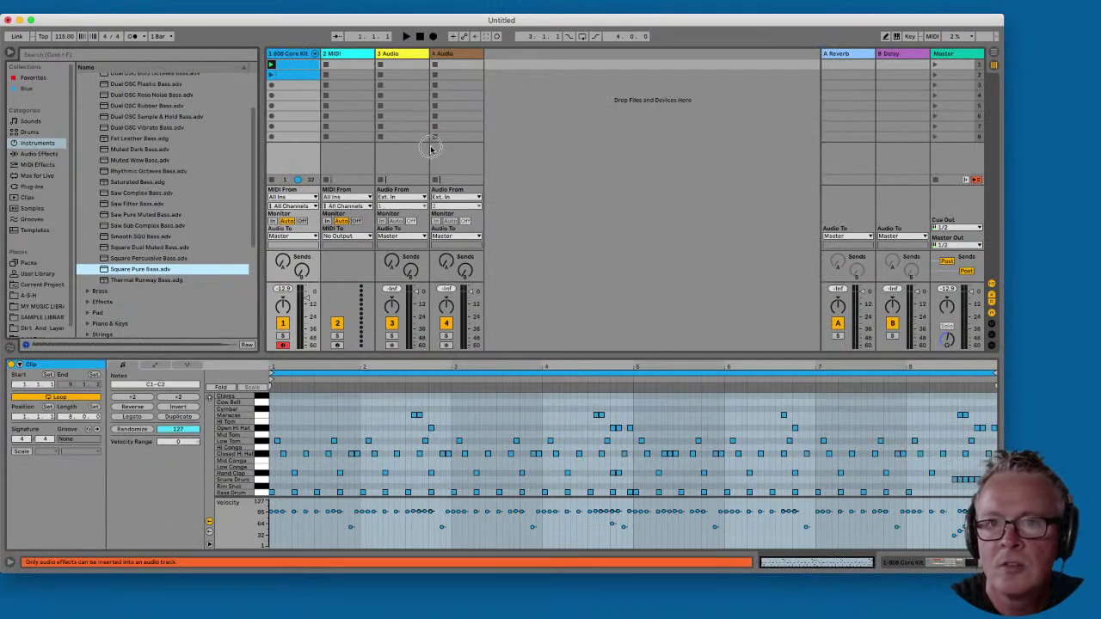
click(344, 54)
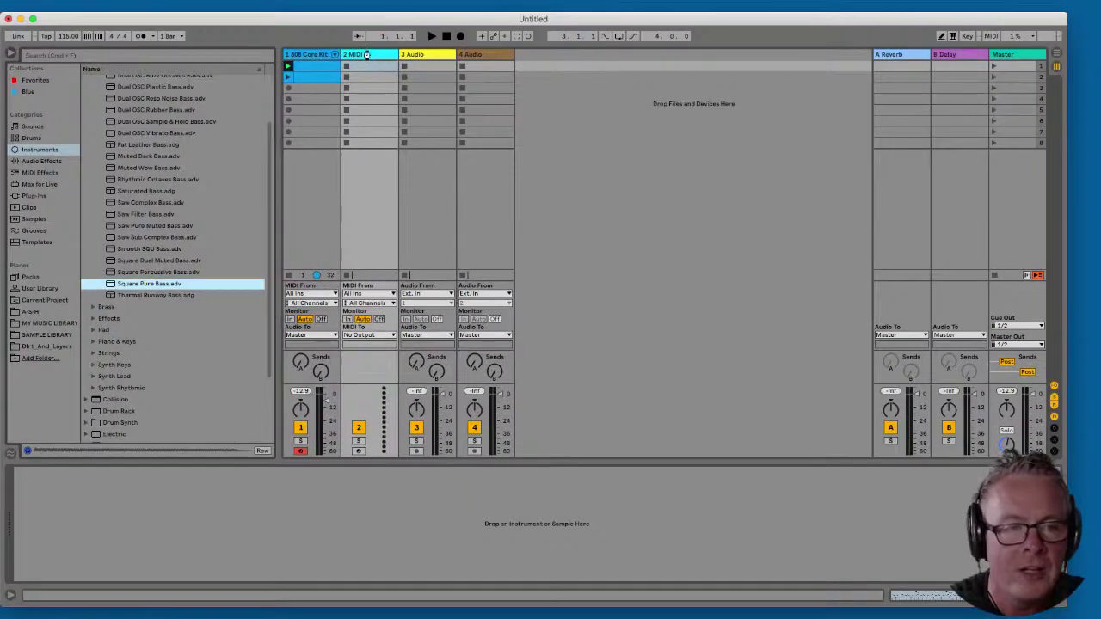
click(346, 57)
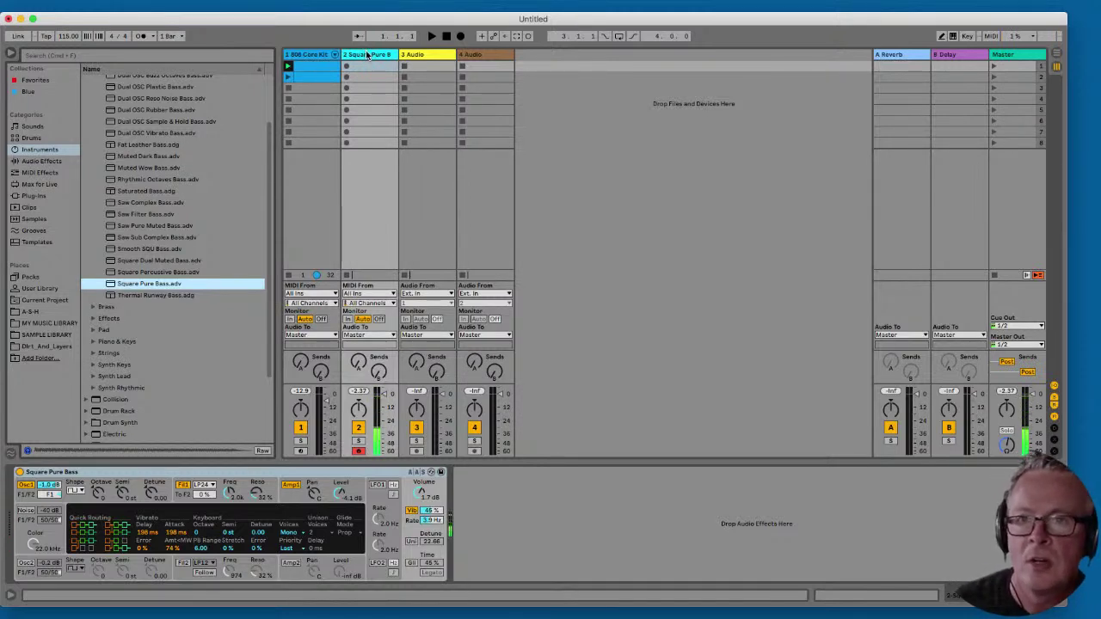
drag(387, 396, 386, 422)
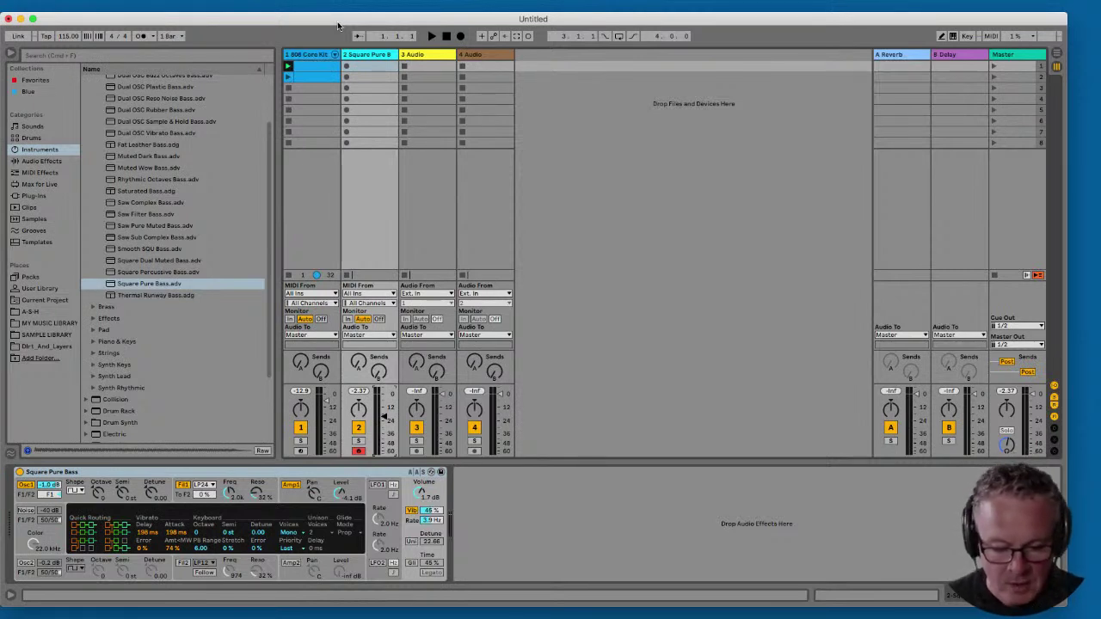
- Create an empty one-bar MIDI clip in the bass track's first slot and enlarge its note editor around octaves C1 to C2
double_click(370, 67)
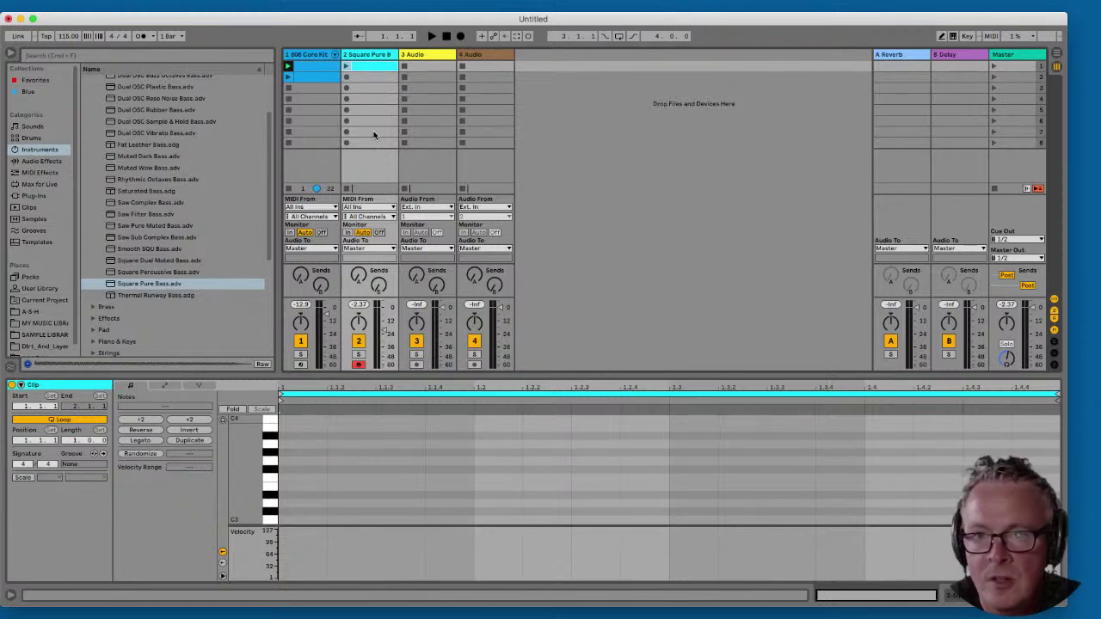
drag(390, 377, 387, 231)
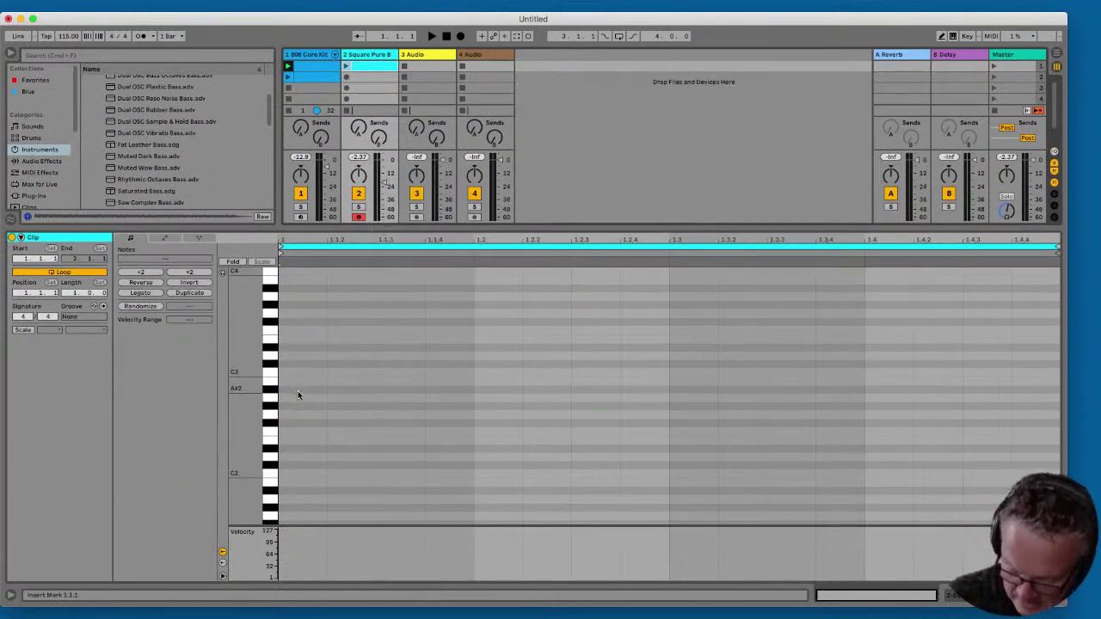
scroll(240, 434, down, 5)
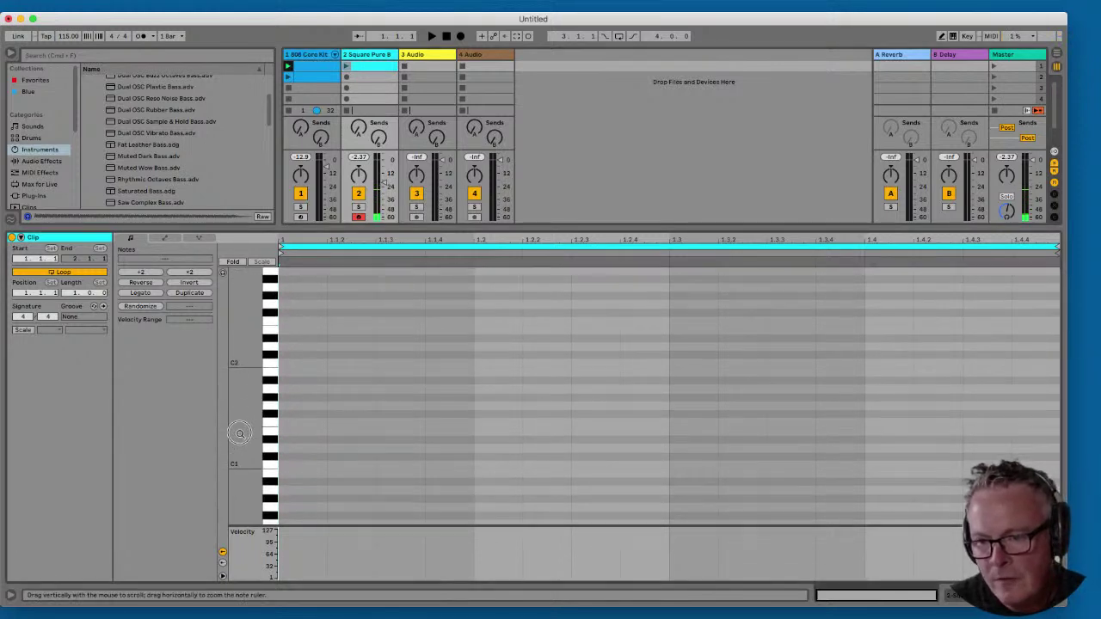
- Start the first drum clip and the empty bass clip playing together, with the bass clip's C0 to C2 note range in view
scroll(240, 433, down, 3)
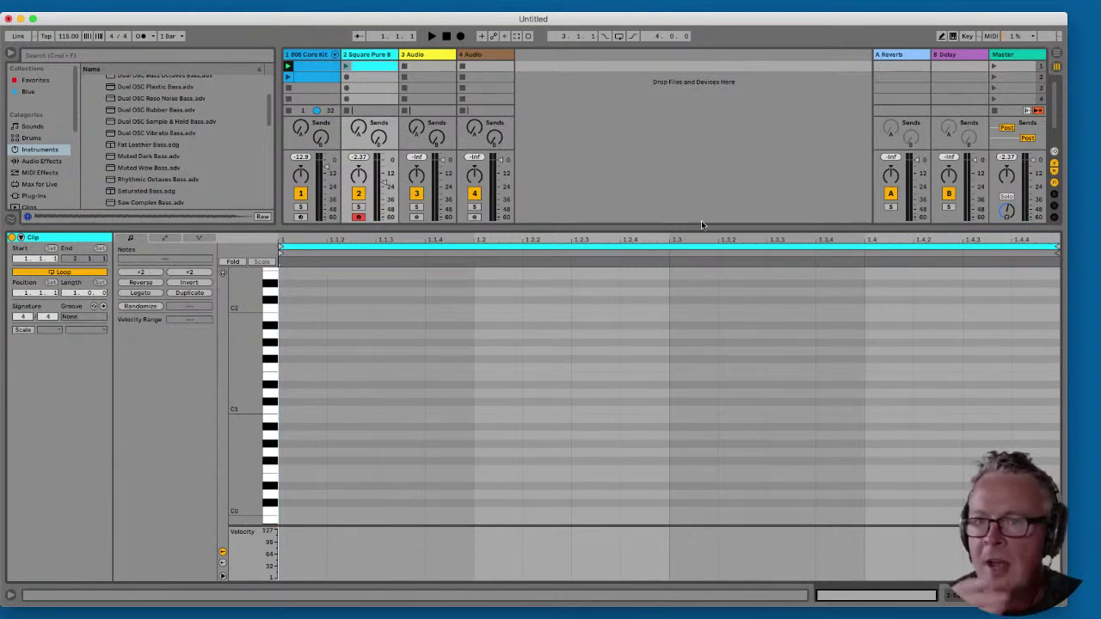
click(288, 67)
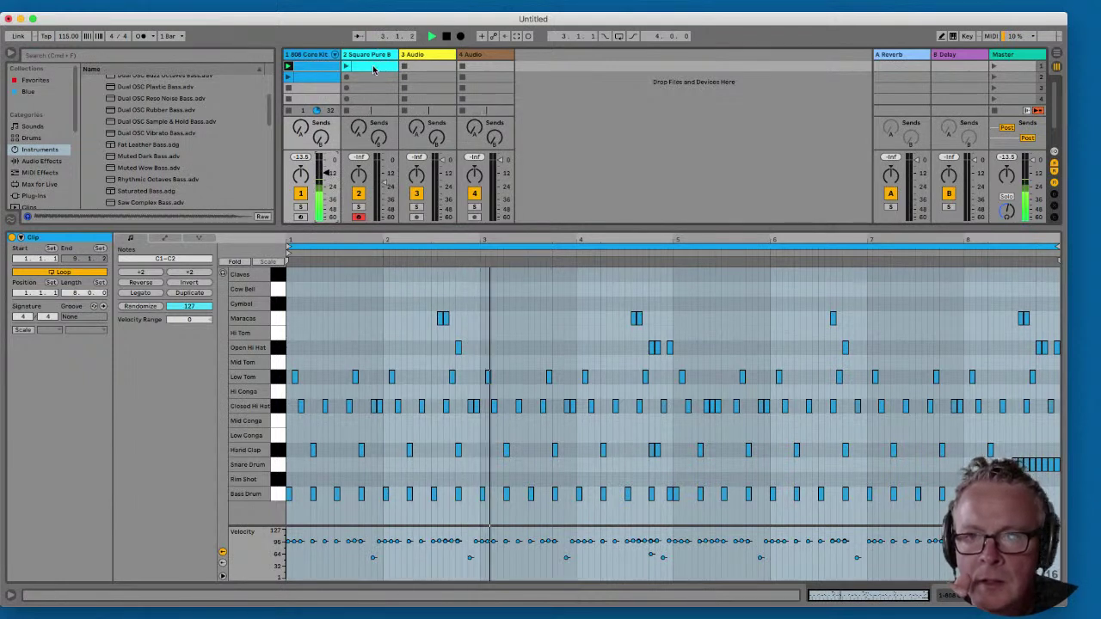
click(371, 66)
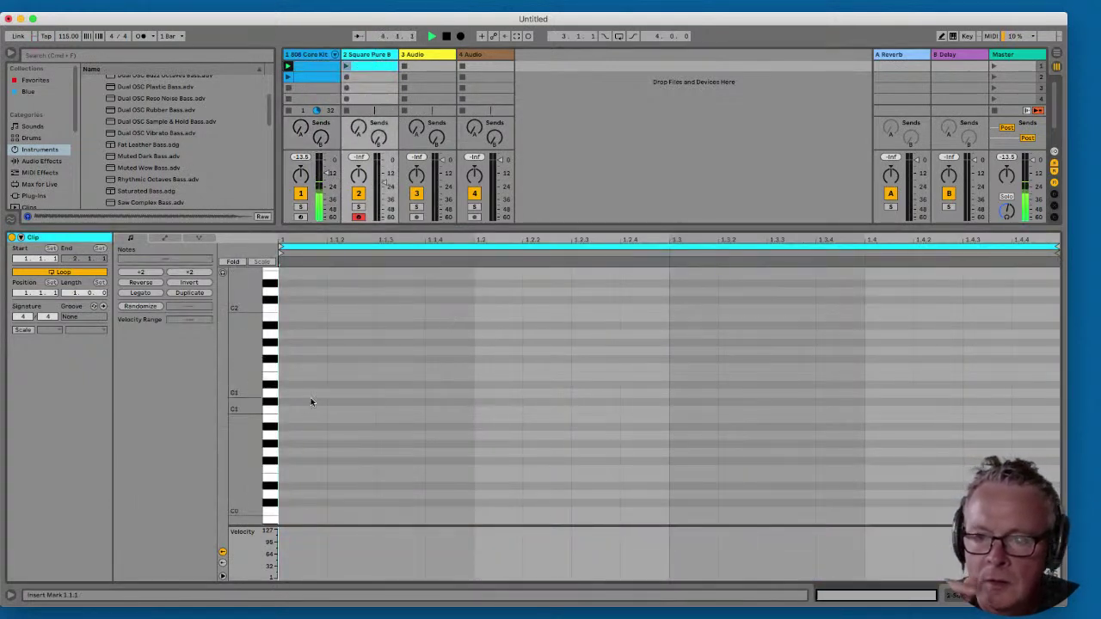
click(347, 66)
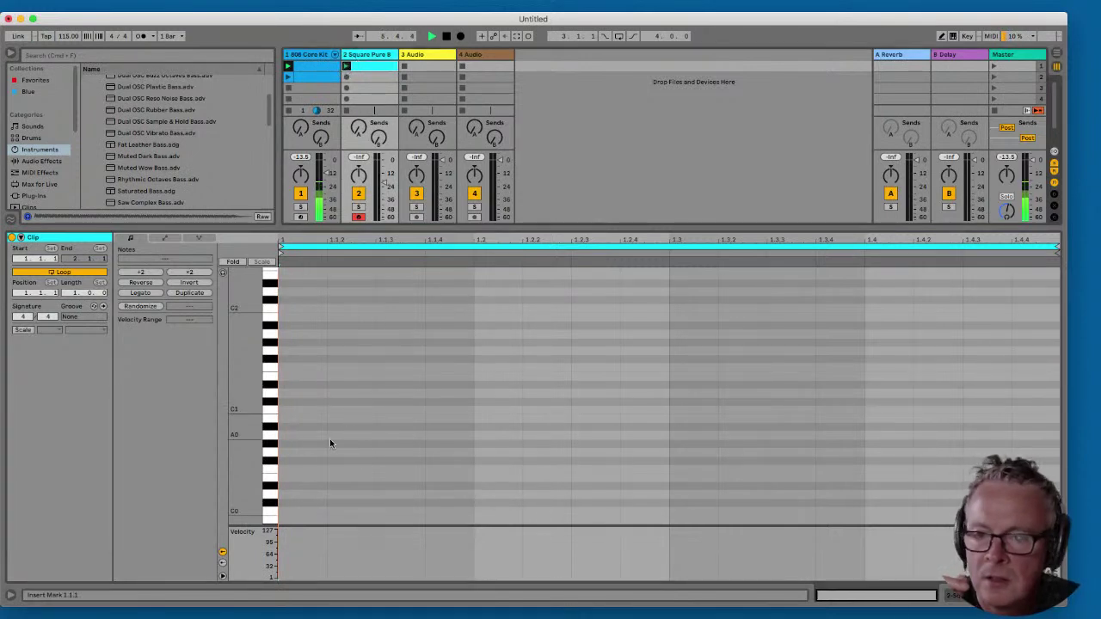
- Place sixteenth-long C1 notes in the bass clip at 1.1.2, 1.2.4 and 1.3.2
click(290, 411)
click(575, 377)
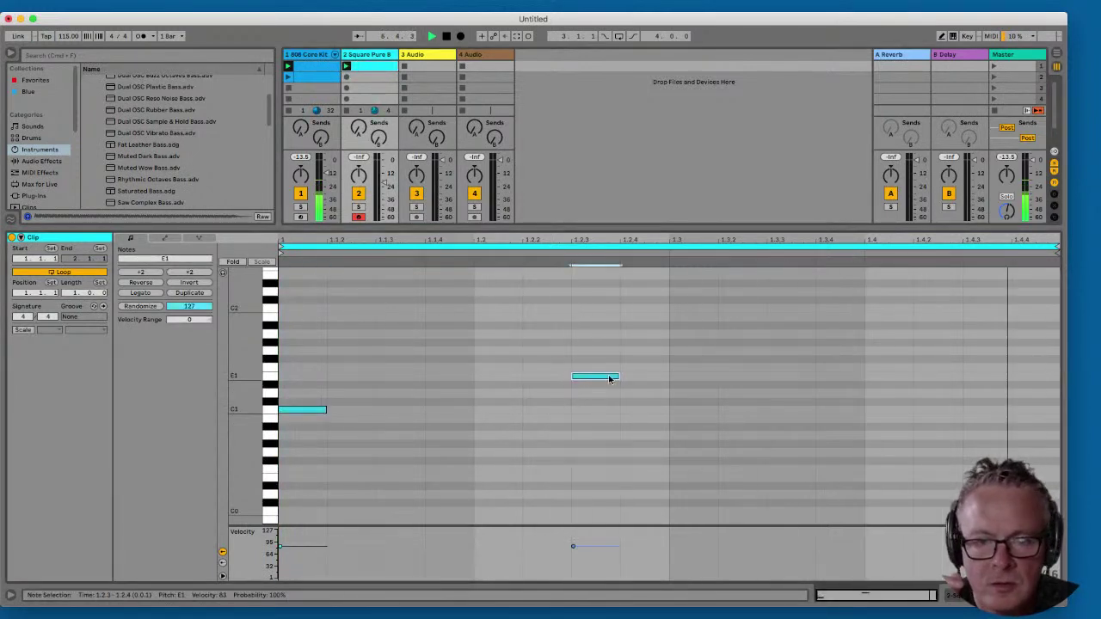
drag(320, 410, 369, 410)
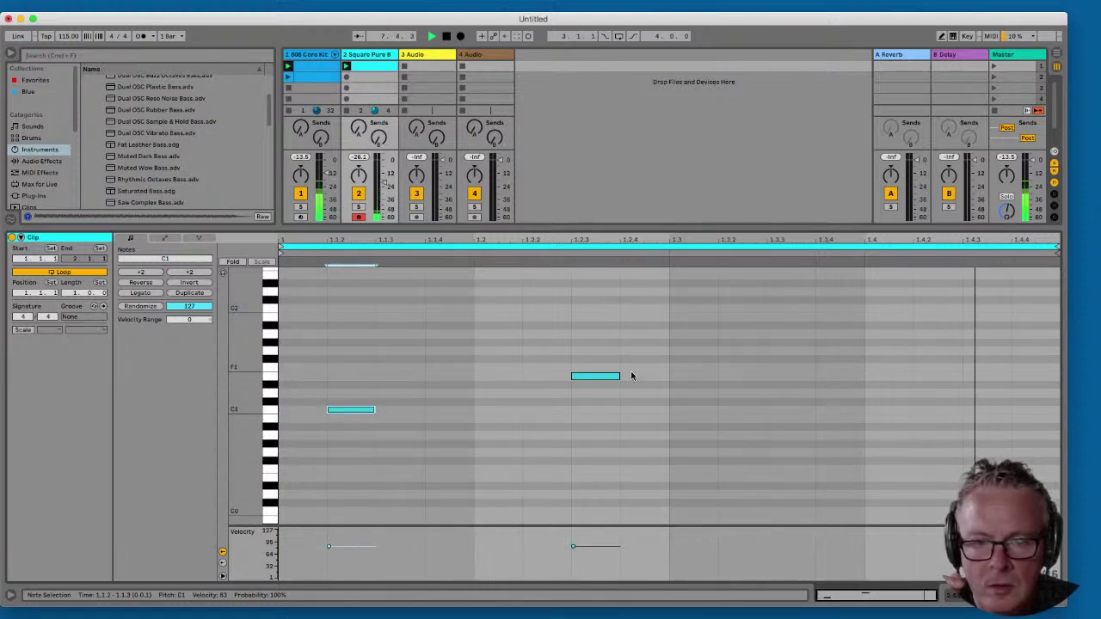
drag(606, 377, 656, 415)
key(super+d)
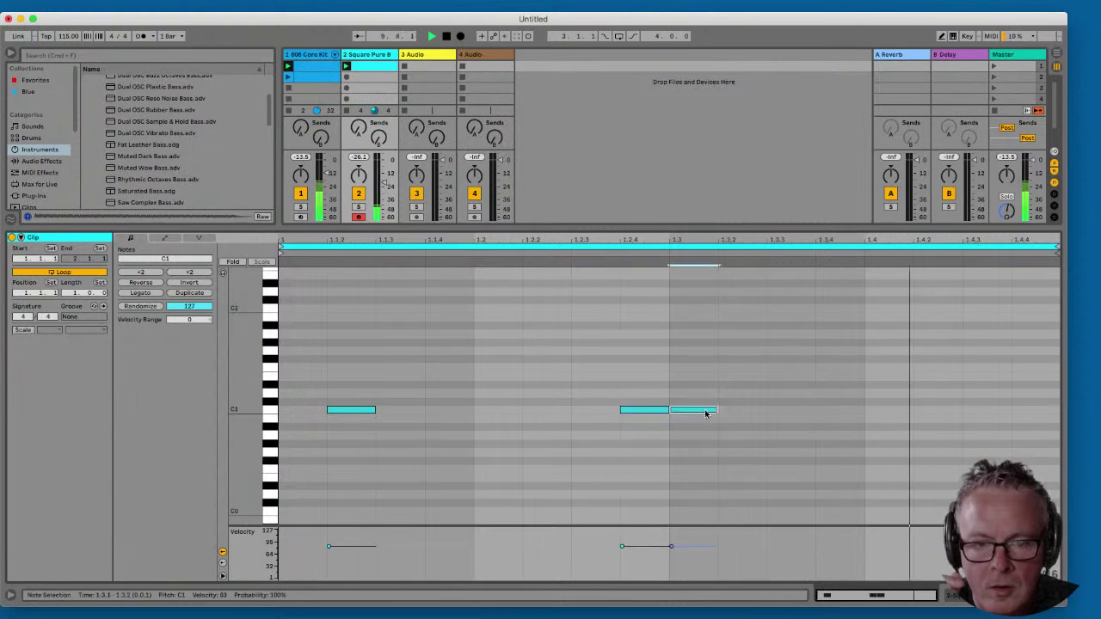
drag(705, 413, 753, 414)
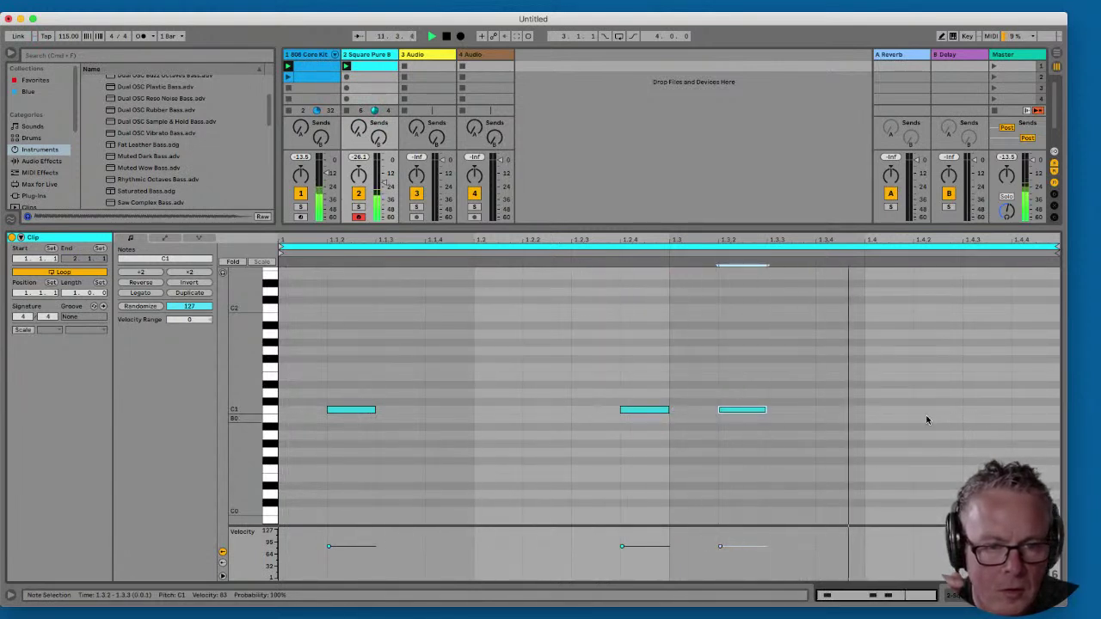
- Add a C1 note at 1.3.4 and a C#1 note at 1.4.3, and play the bass pattern with the drums
double_click(953, 410)
double_click(1027, 386)
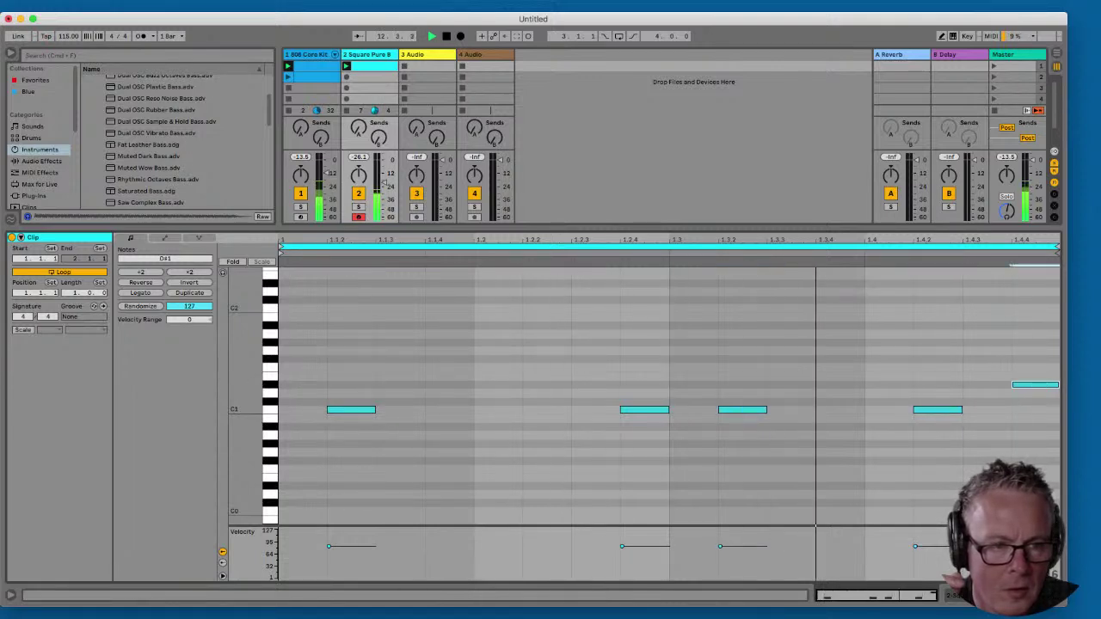
drag(1037, 386, 841, 418)
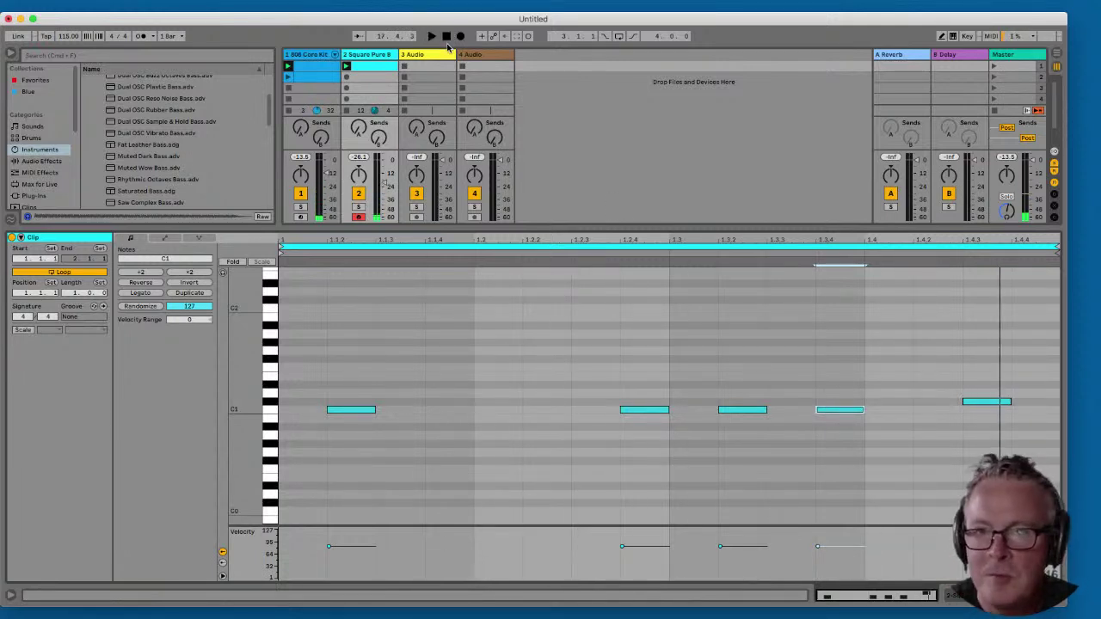
click(467, 239)
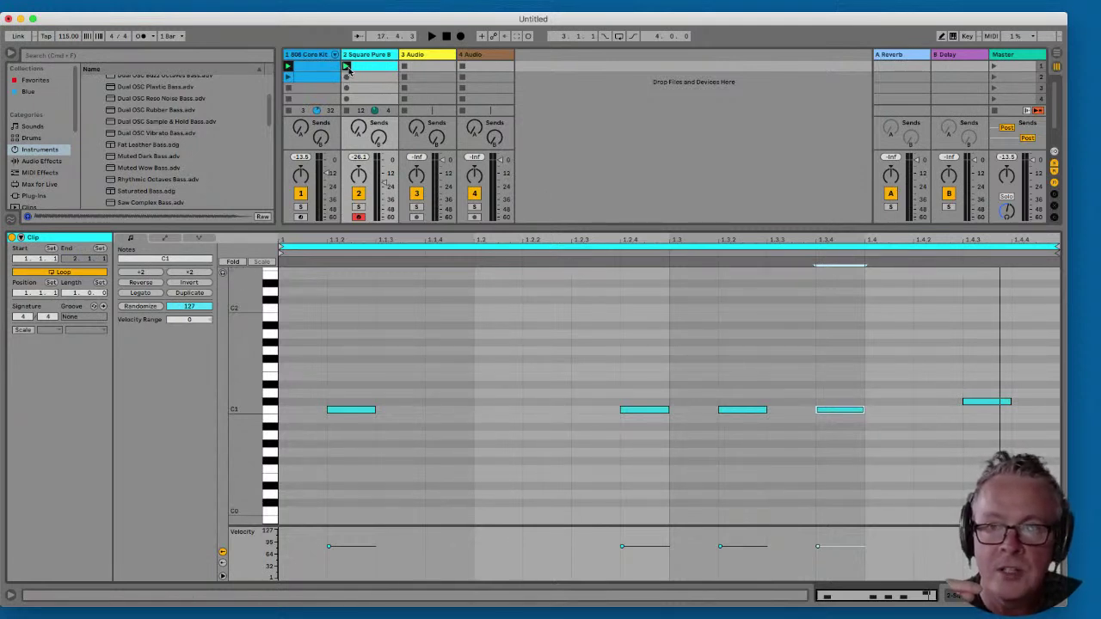
click(346, 66)
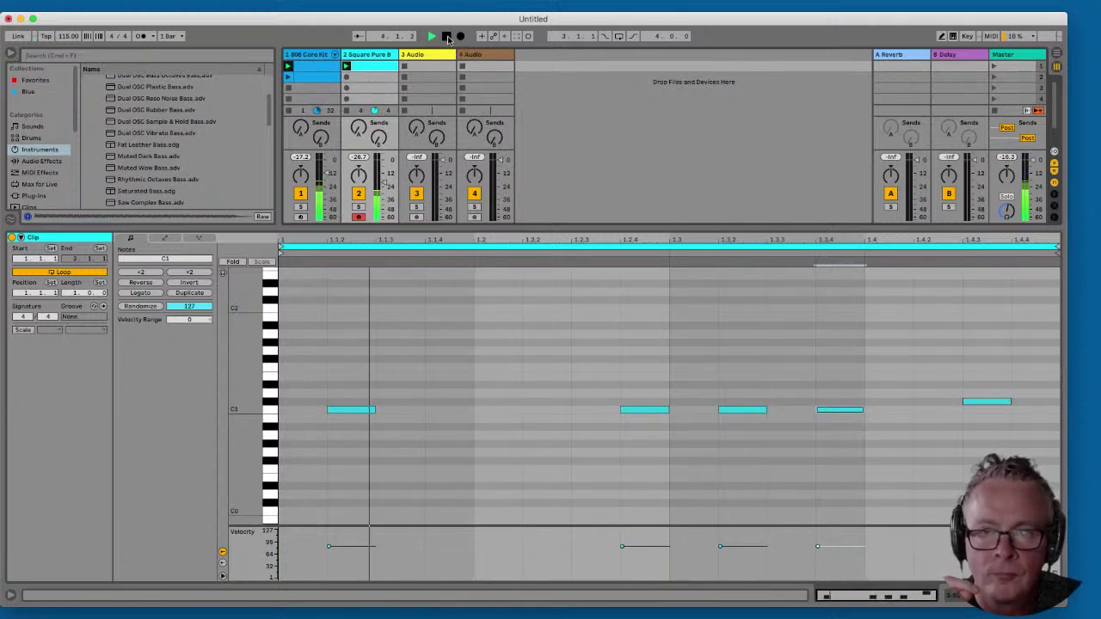
click(447, 36)
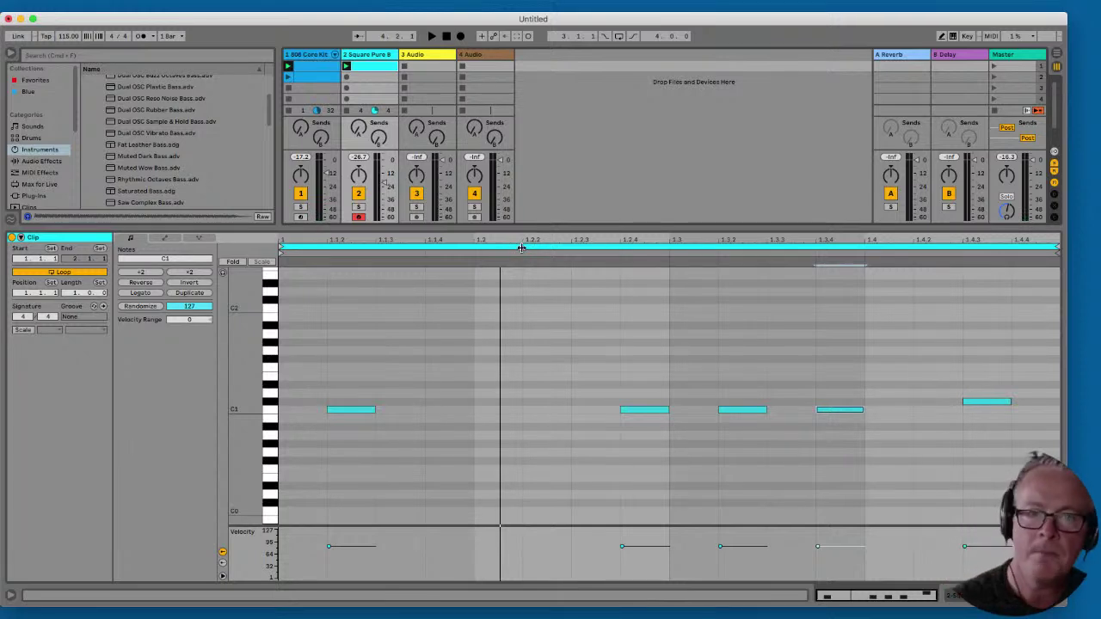
- Duplicate the bass clip's loop to two bars and delete the C1 note at 1.3.2 in the first bar
click(525, 246)
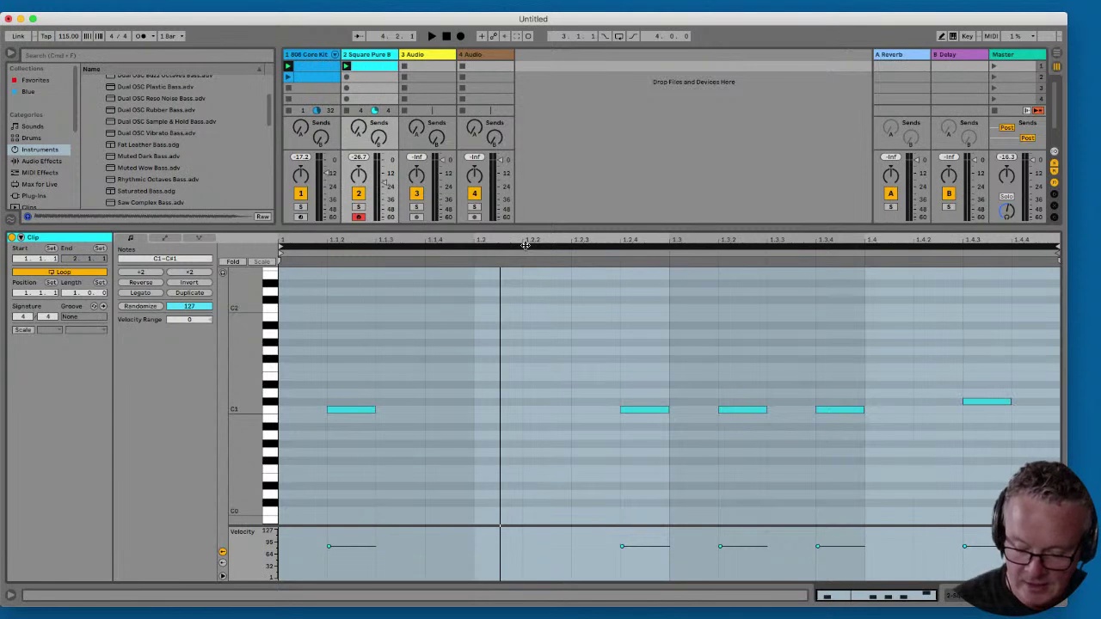
key(super+d)
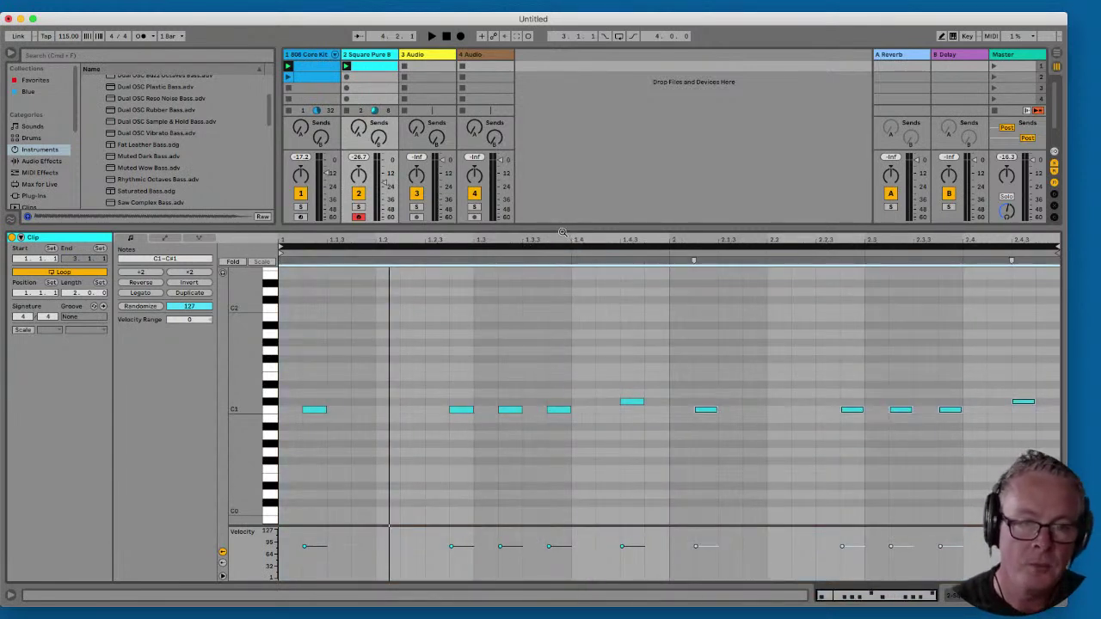
click(510, 410)
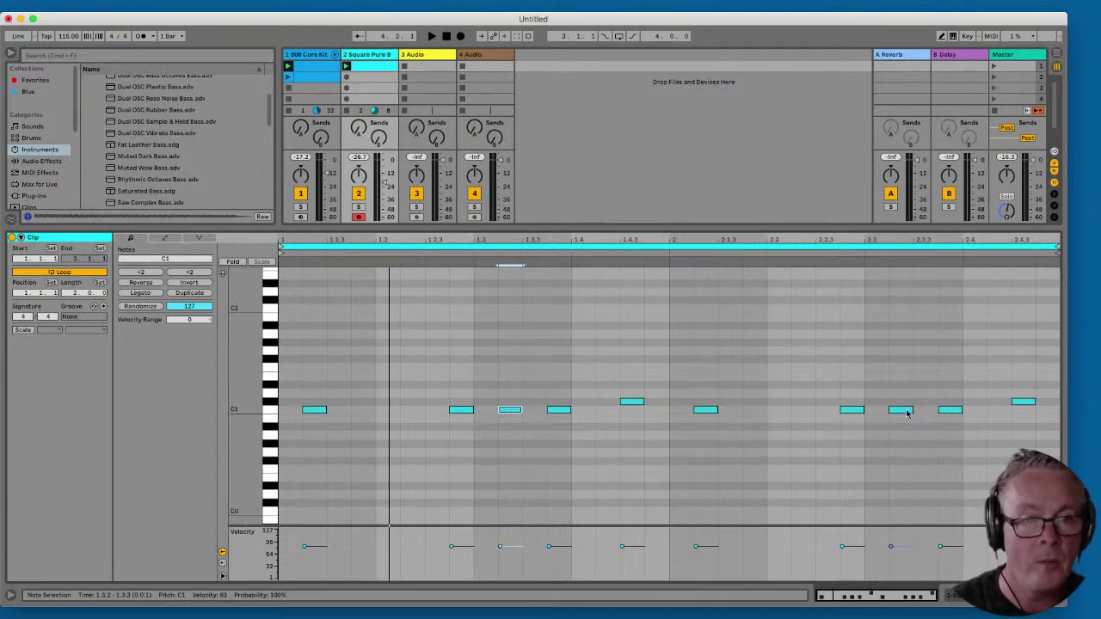
double_click(510, 412)
- Listen to the two-bar bass clip together with the first drum clip
click(346, 66)
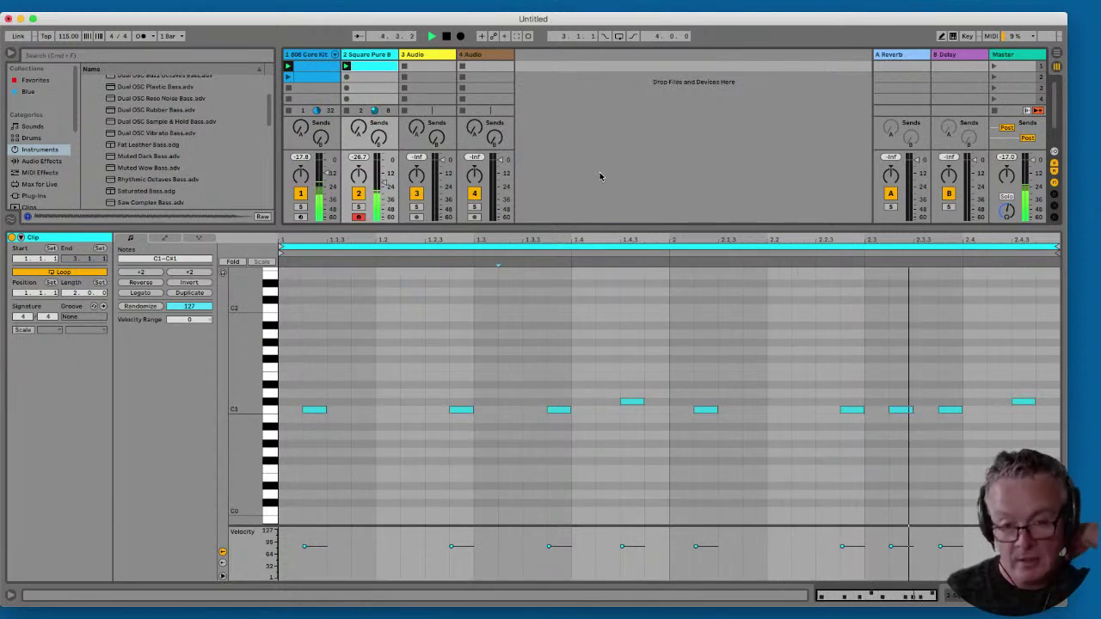
key(space)
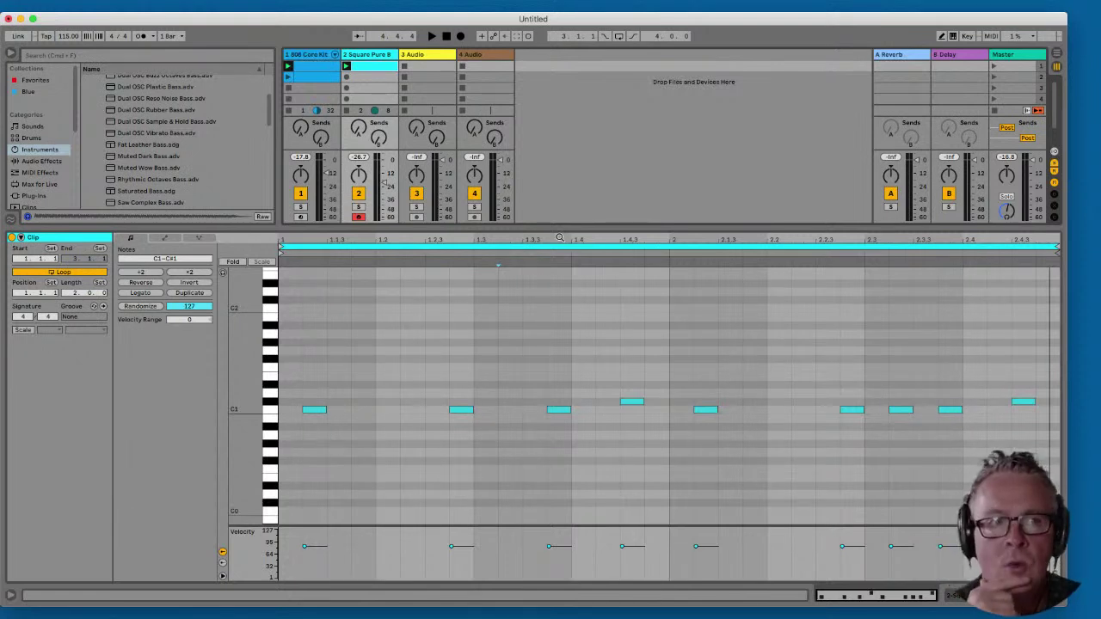
click(346, 67)
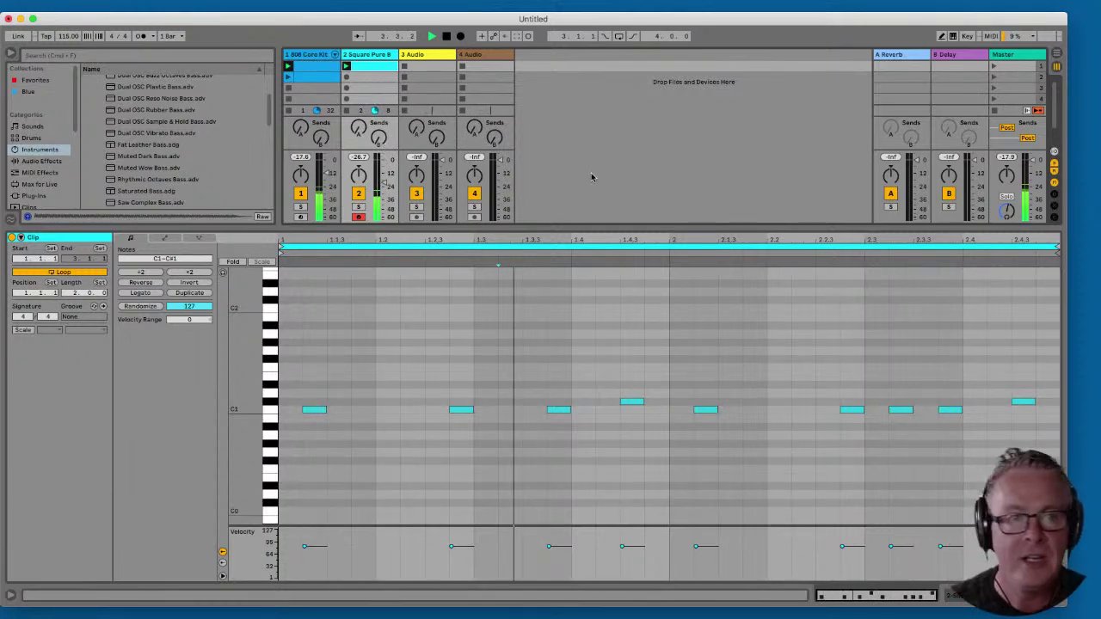
- Raise the Square Pure Bass track's send to the B Delay return and set that delay's left time to 2 sixteenths
click(963, 54)
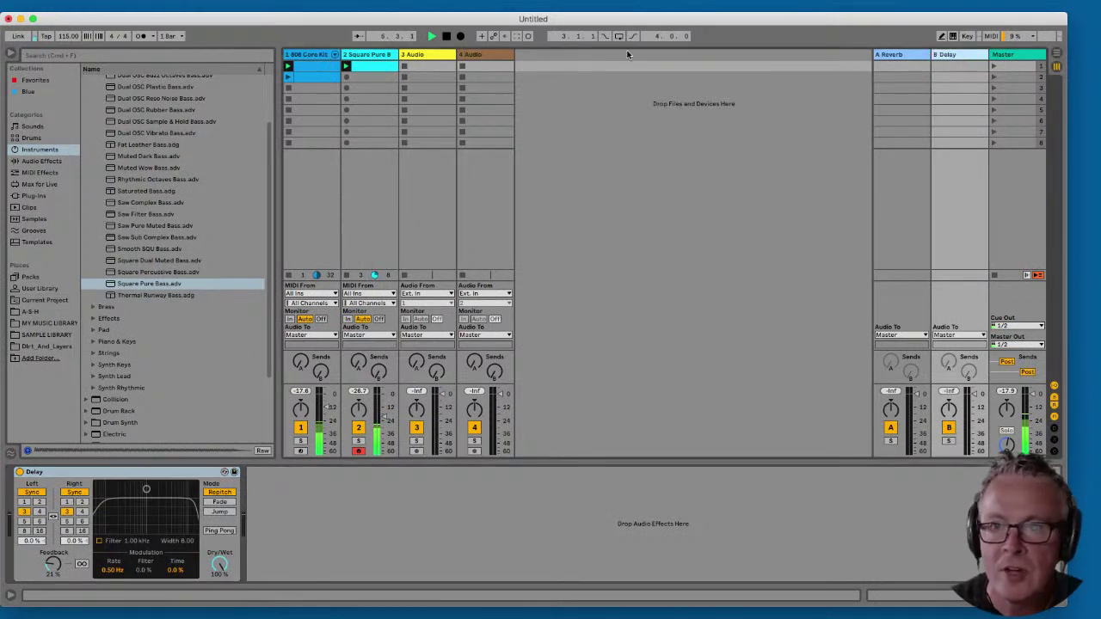
click(368, 61)
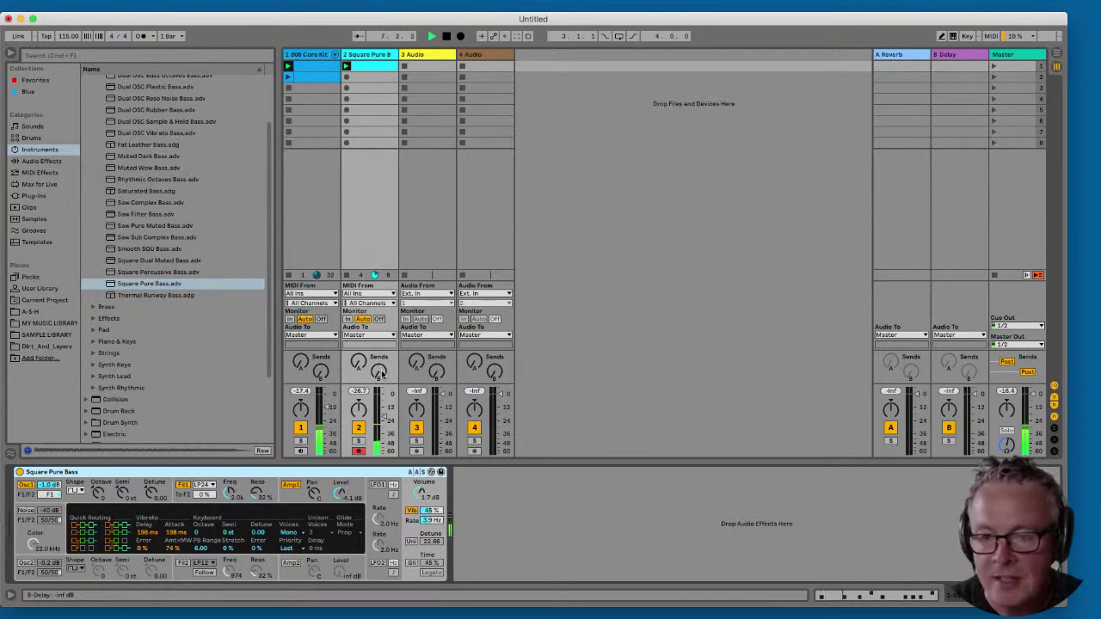
drag(382, 375, 382, 371)
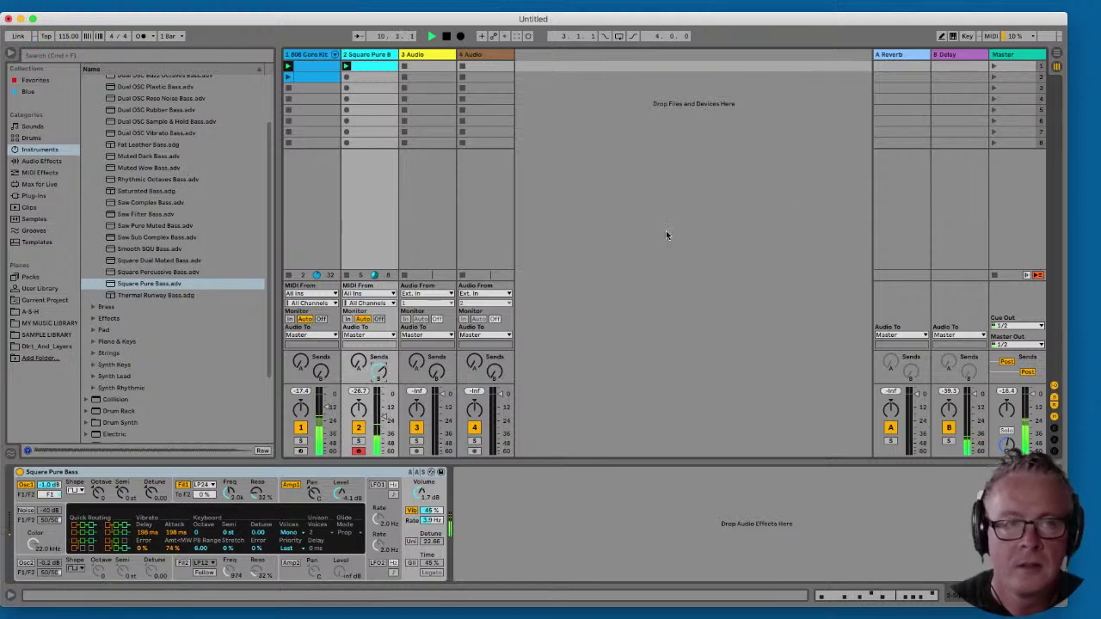
click(964, 58)
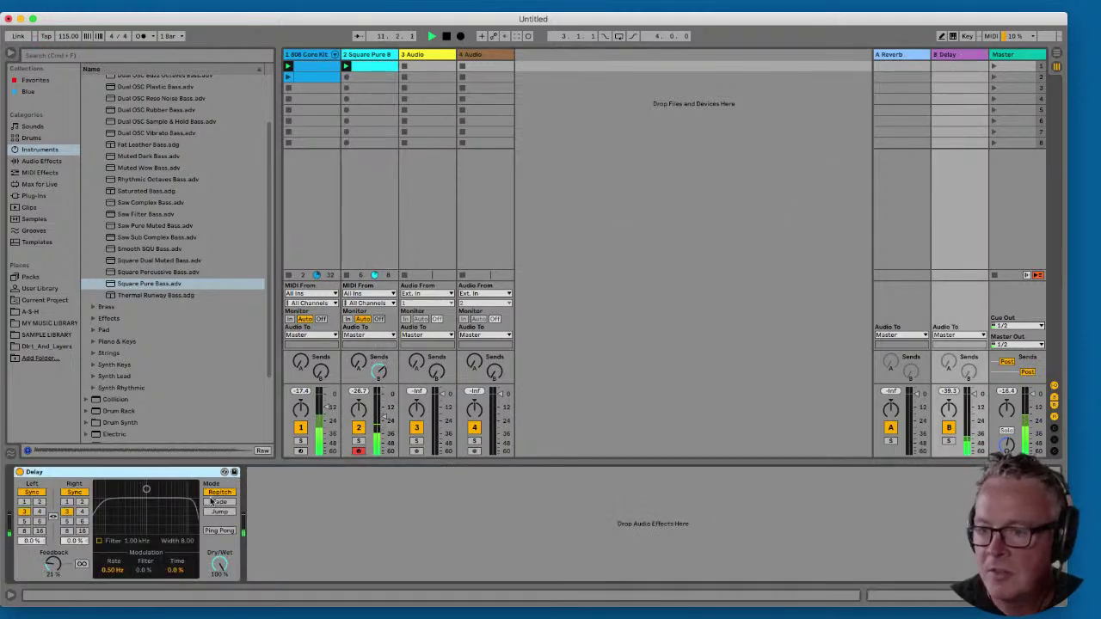
click(39, 502)
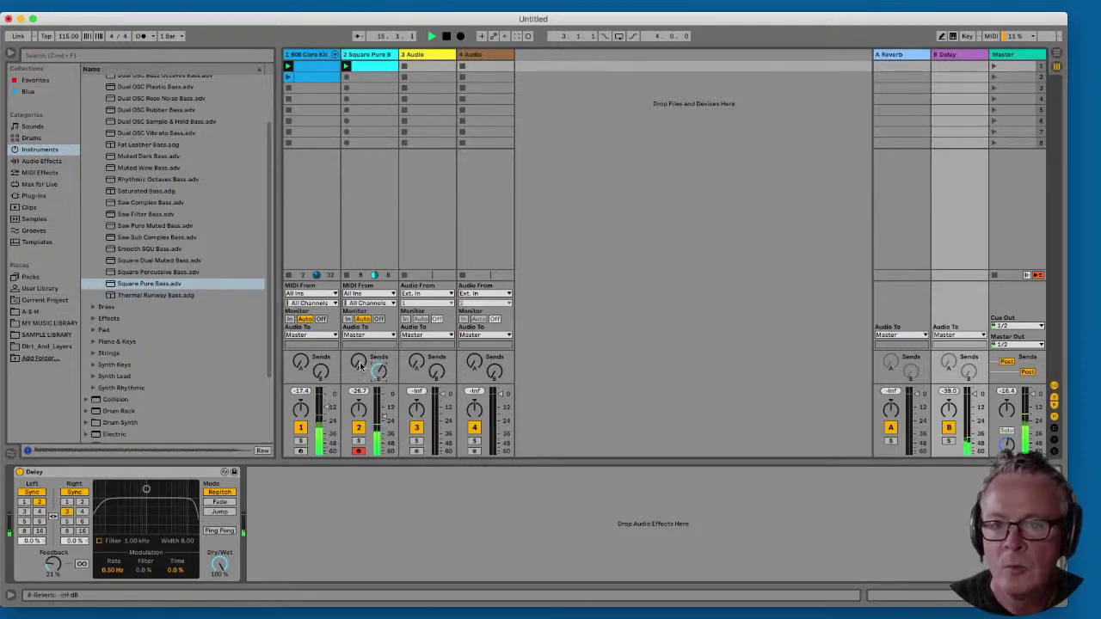
- Raise the bass track's send to the A Reverb return and set the 808 Core Kit track's volume to about -3 dB
drag(359, 365, 361, 363)
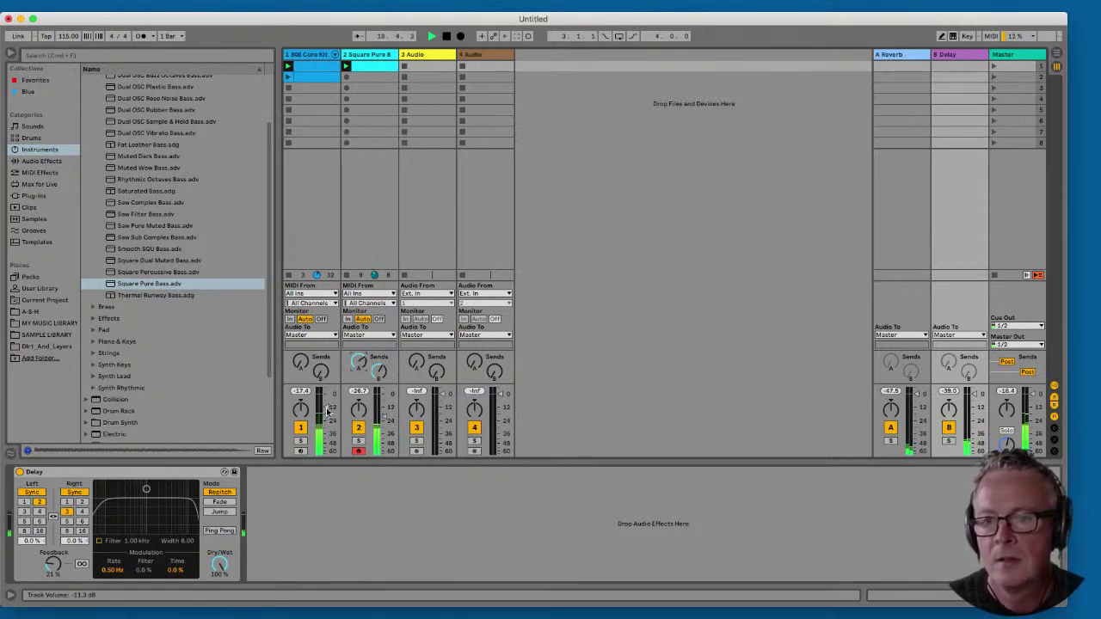
drag(327, 412, 326, 406)
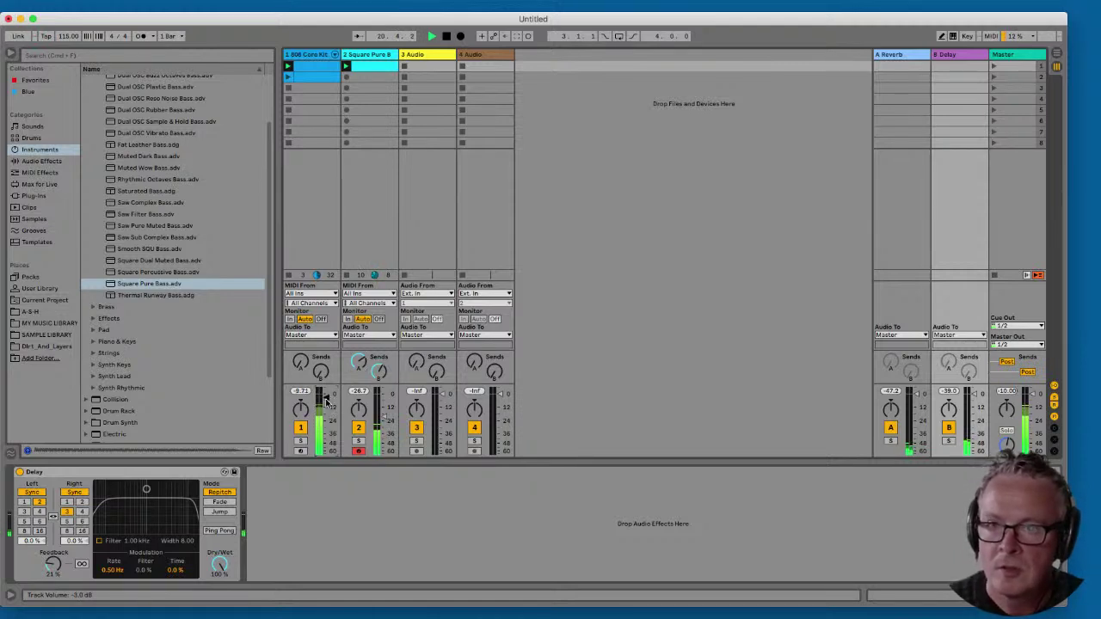
- Launch the second drum clip variation against the bass line, enlarge the session area slightly, and stop playback
click(324, 75)
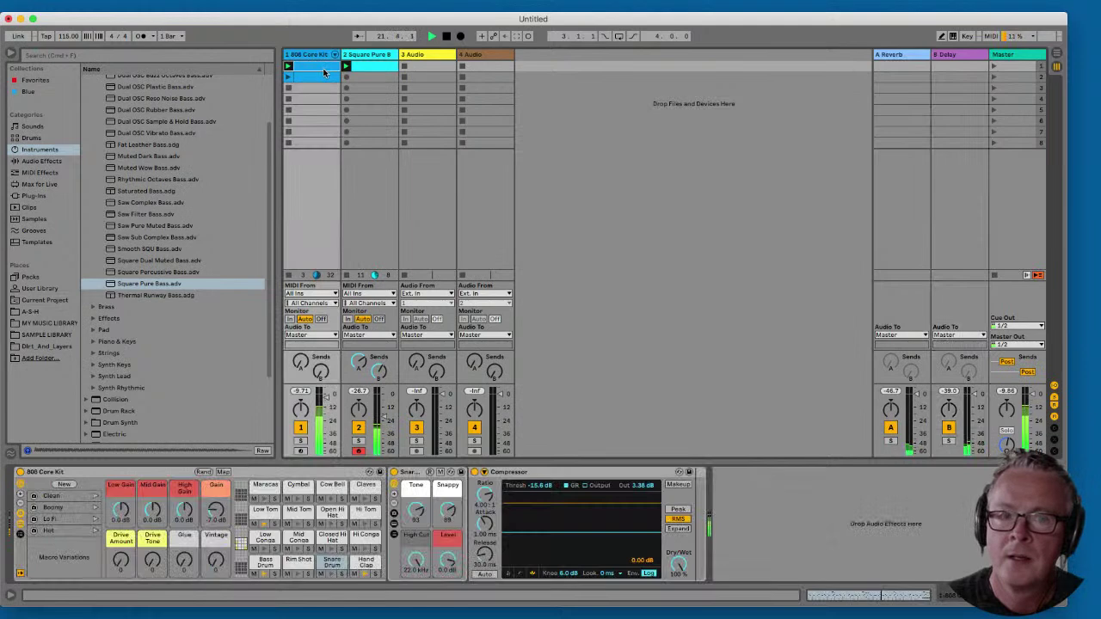
double_click(316, 77)
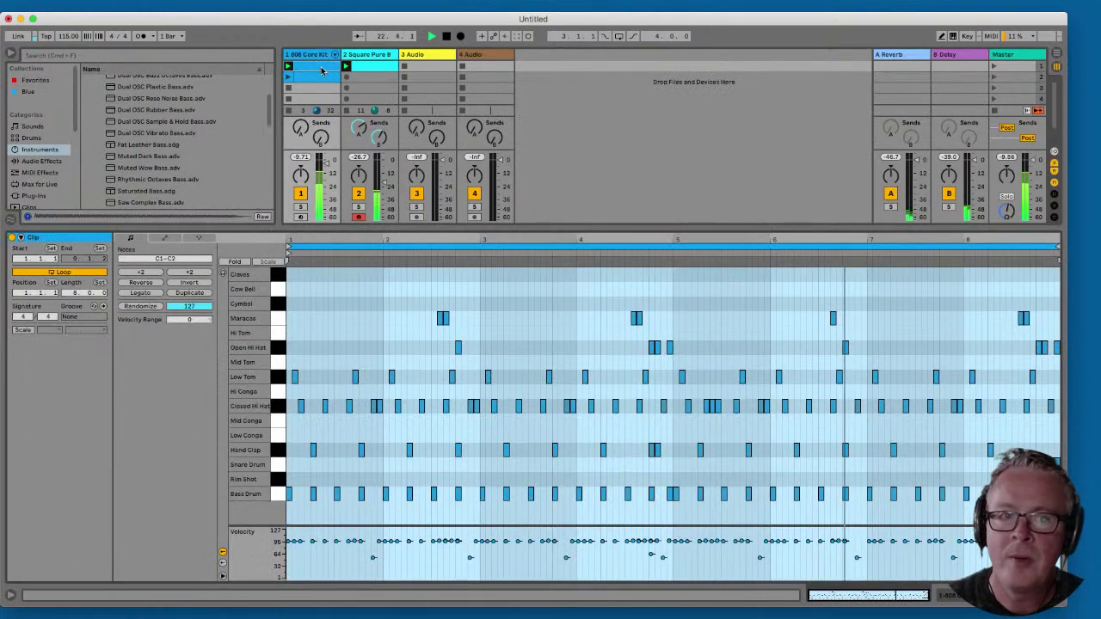
click(288, 78)
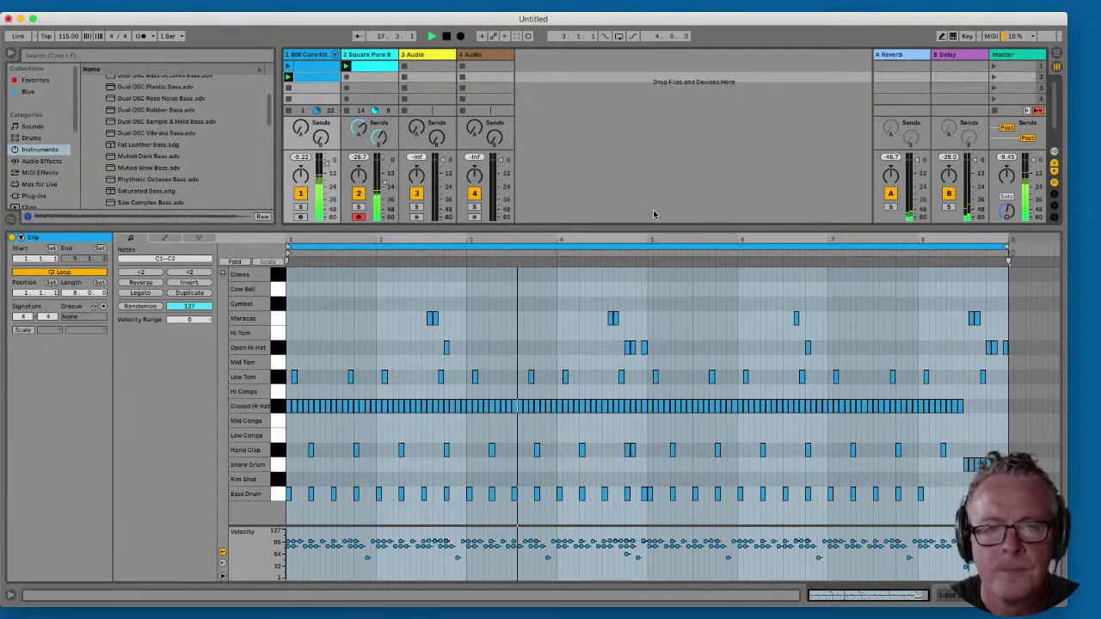
drag(679, 228, 678, 237)
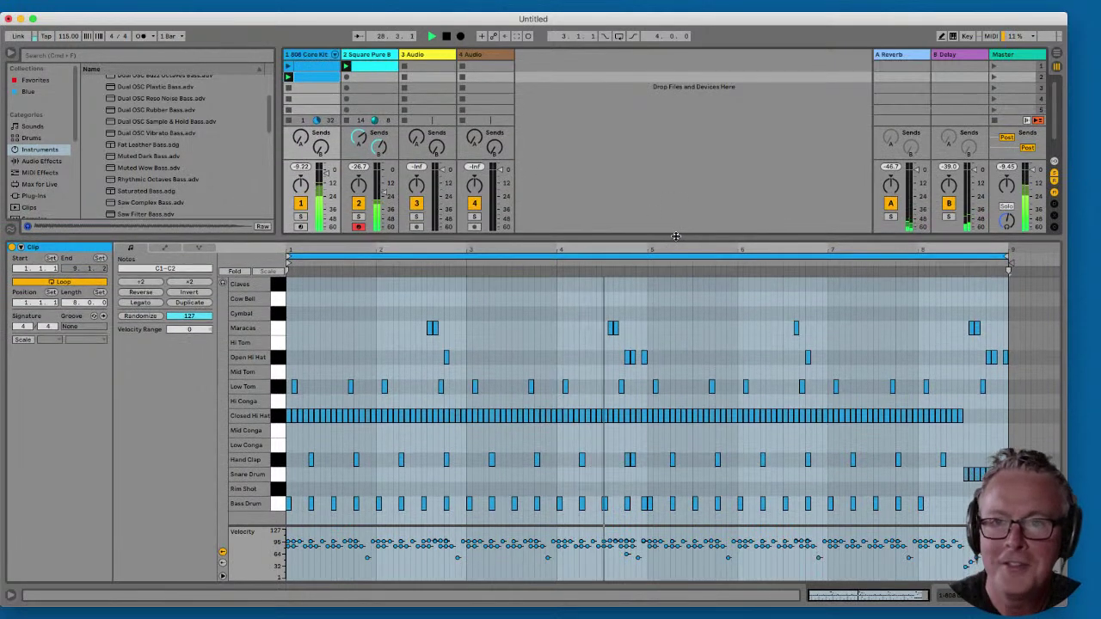
click(447, 38)
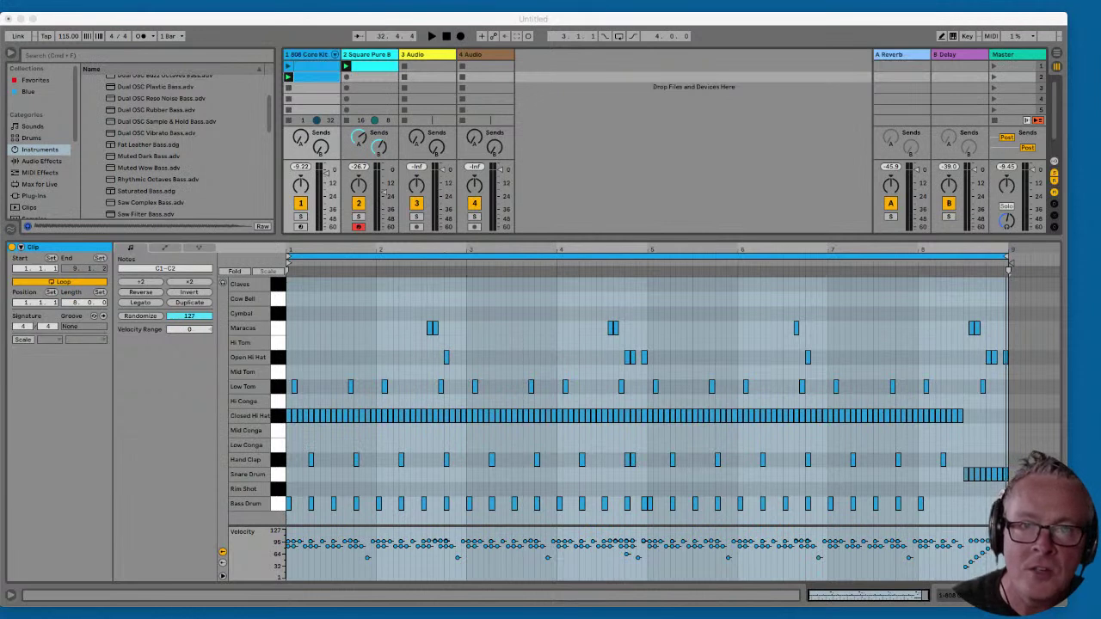
click(576, 18)
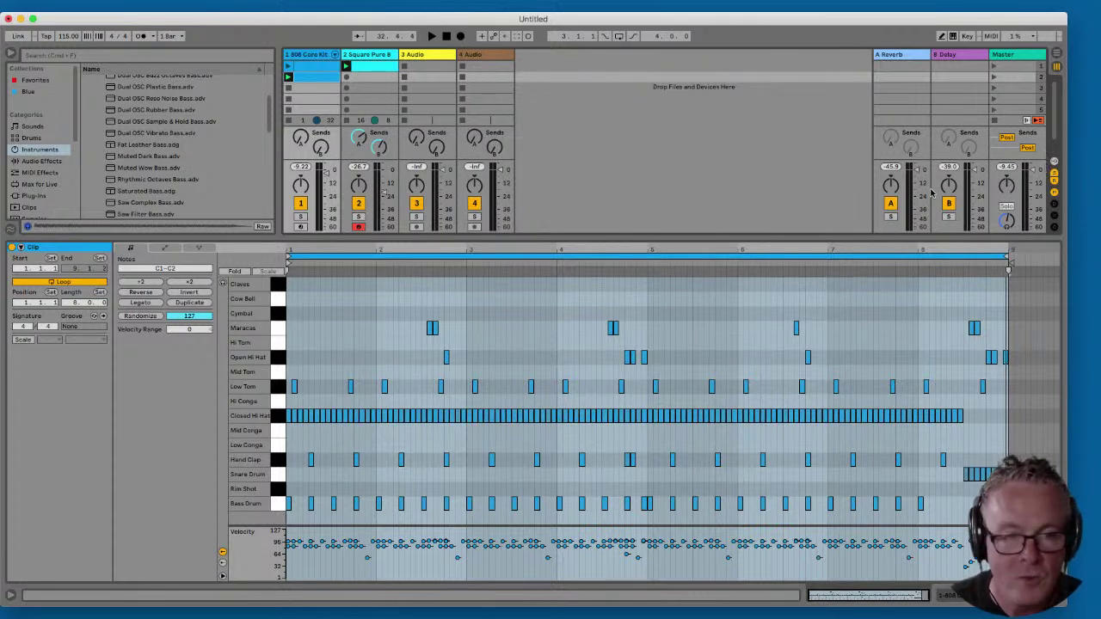
click(765, 256)
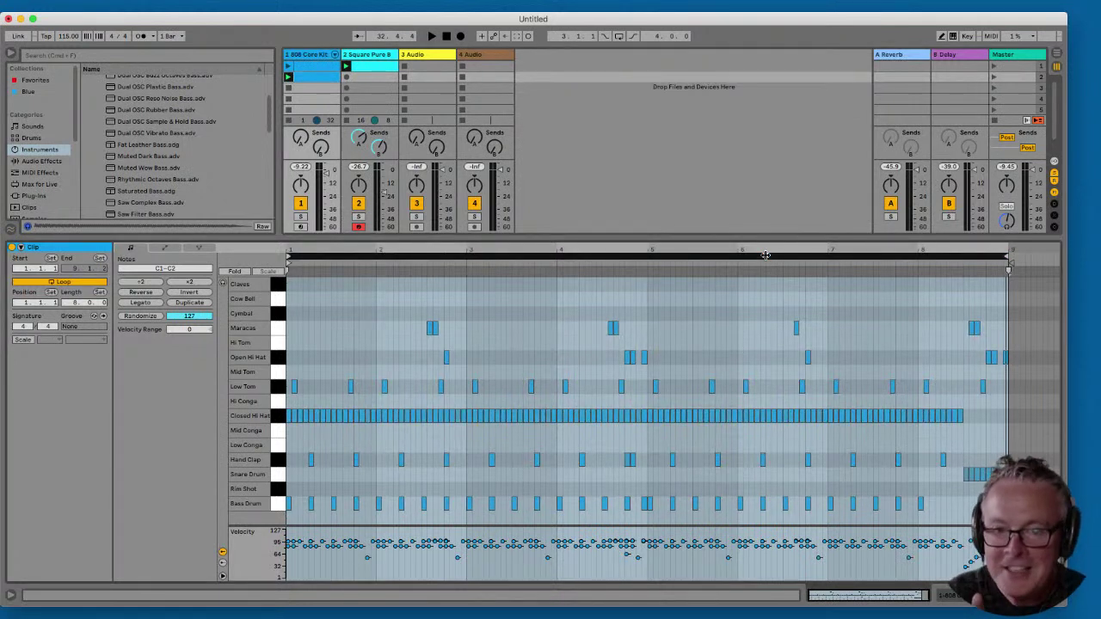